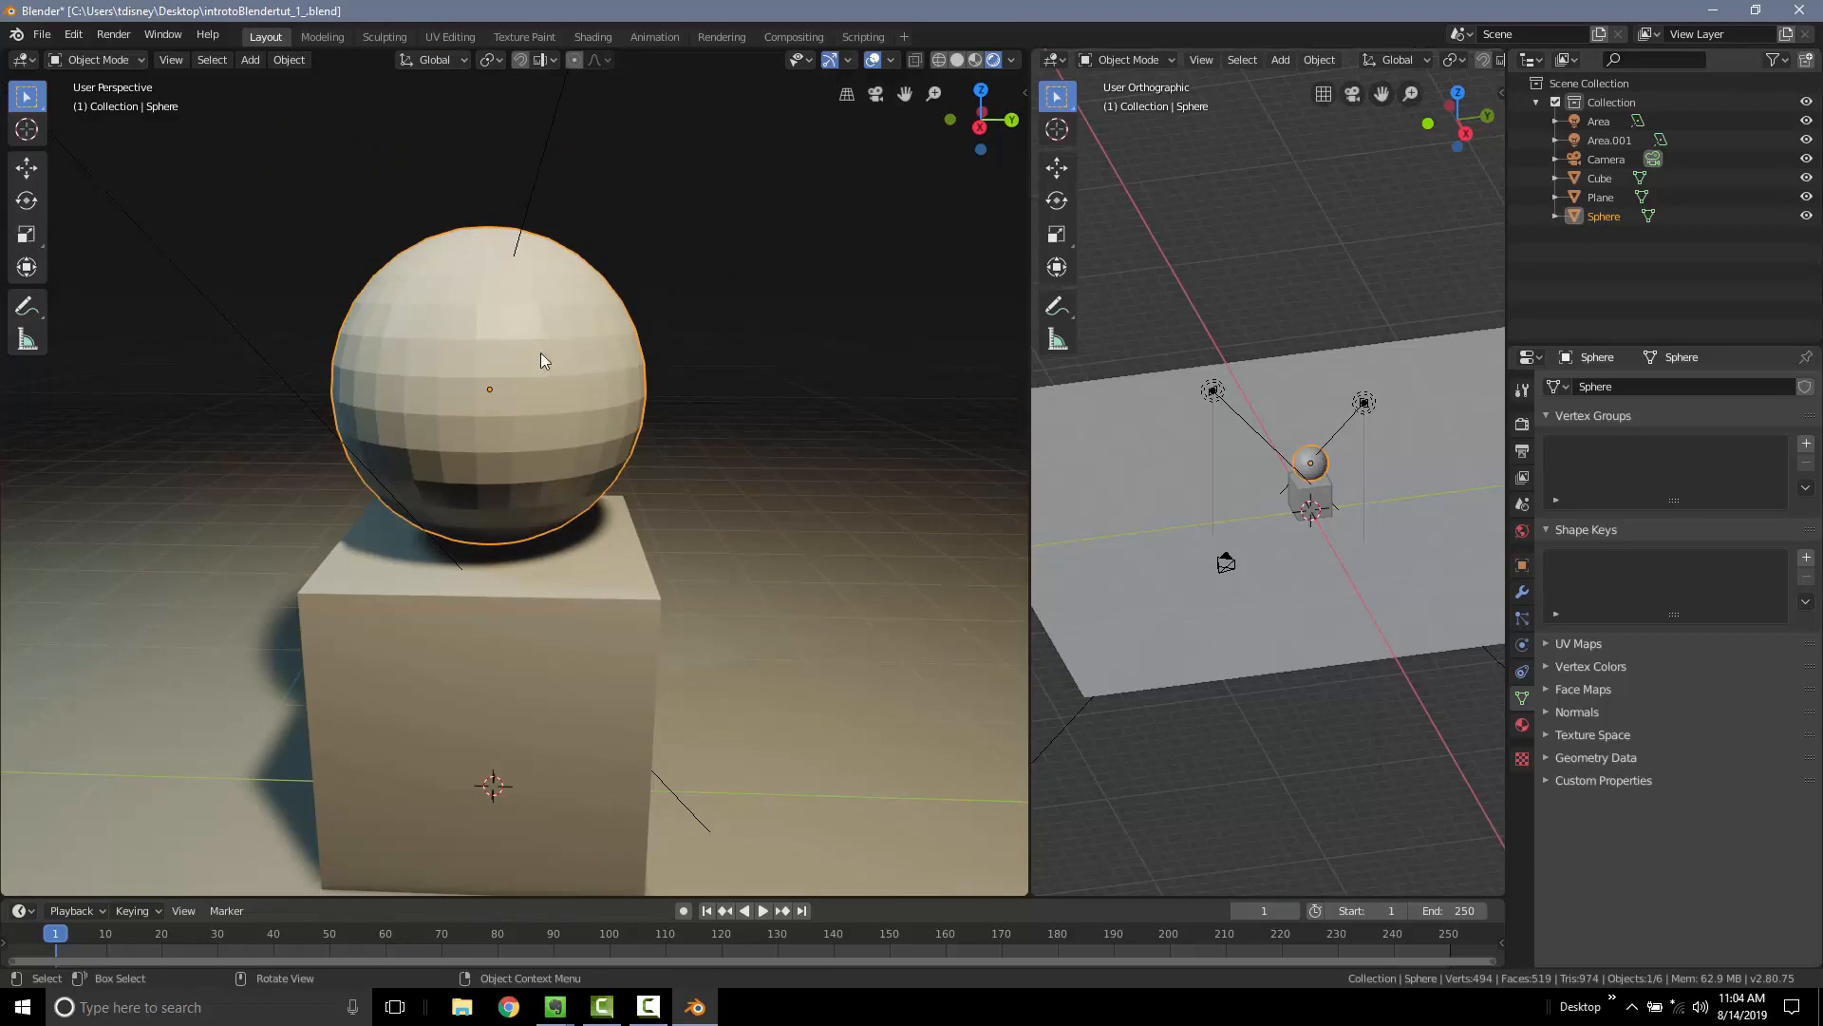
# Examine the sphere's mesh in wireframe shading and in Edit Mode, ending back in Object Mode with rendered shading
pyautogui.moveTo(542, 359)
pyautogui.mouseDown(button='middle')
pyautogui.moveTo(570, 305)
pyautogui.moveTo(511, 354)
pyautogui.mouseUp(button='middle')
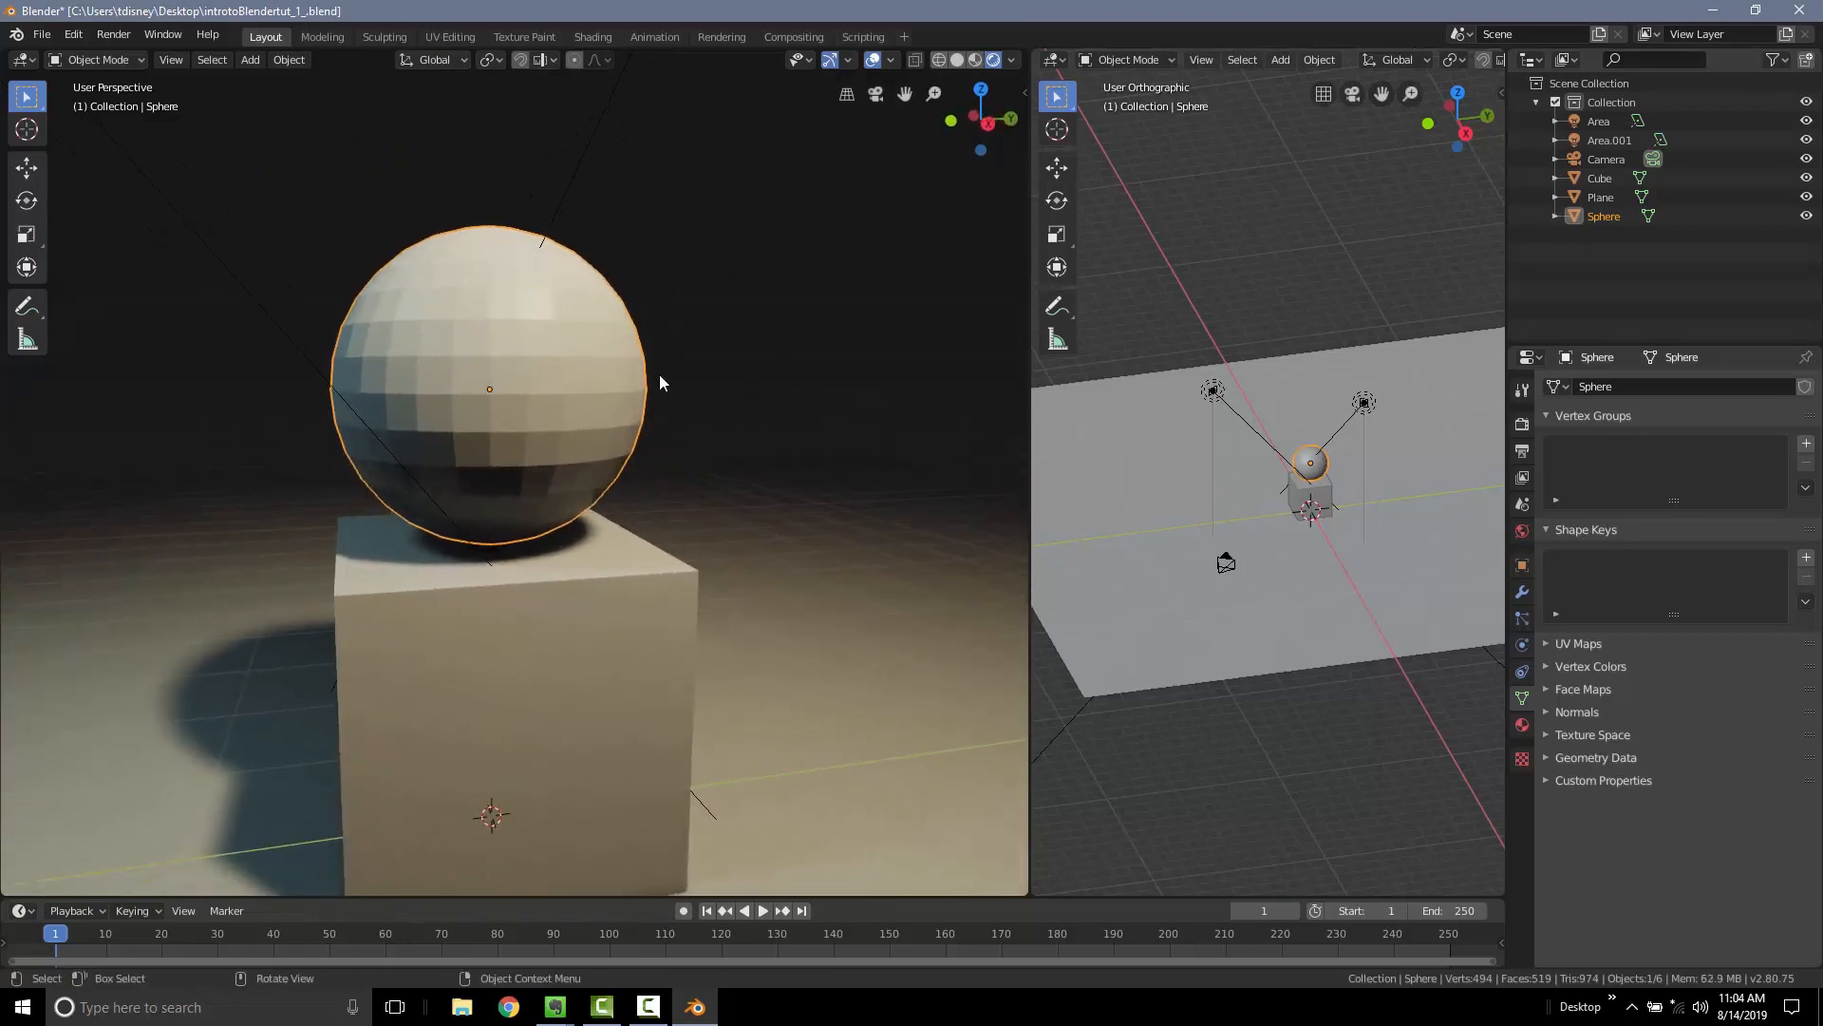
pyautogui.press('z')
pyautogui.click(528, 382)
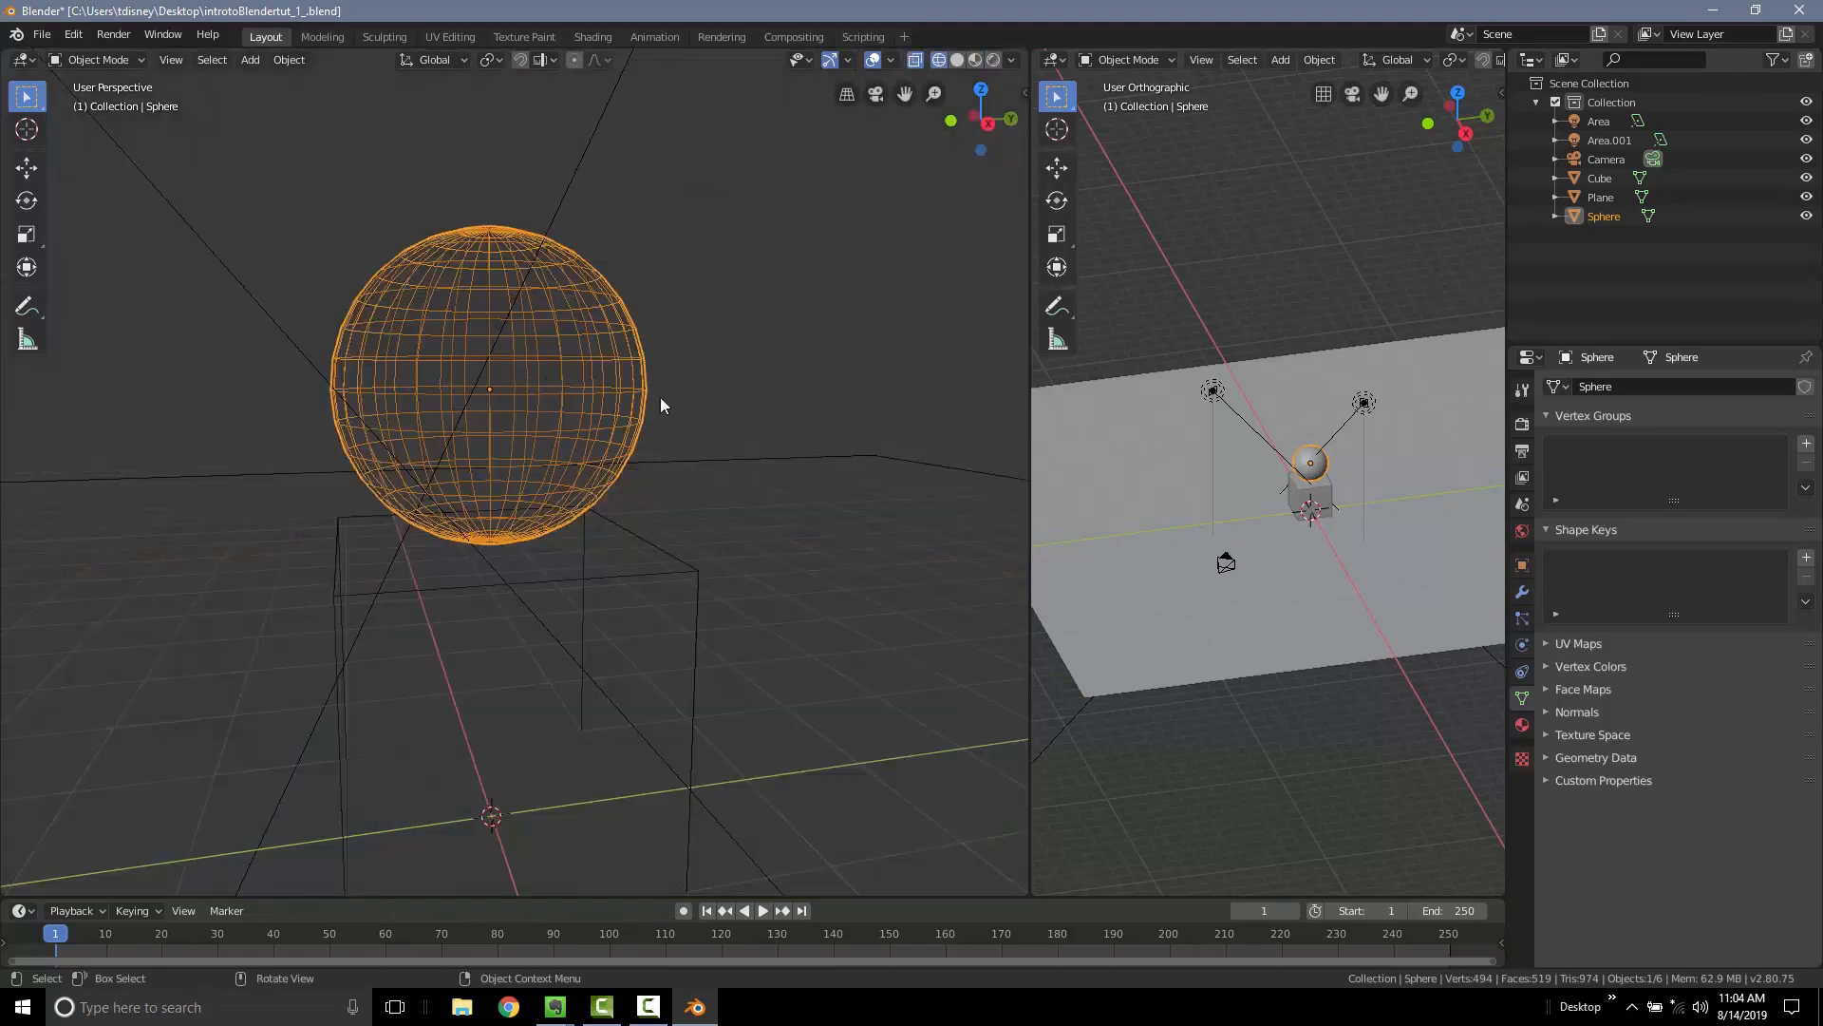
pyautogui.moveTo(662, 405); pyautogui.dragTo(382, 391, button='middle')
pyautogui.press('Tab')
pyautogui.scroll(5, 626, 363)
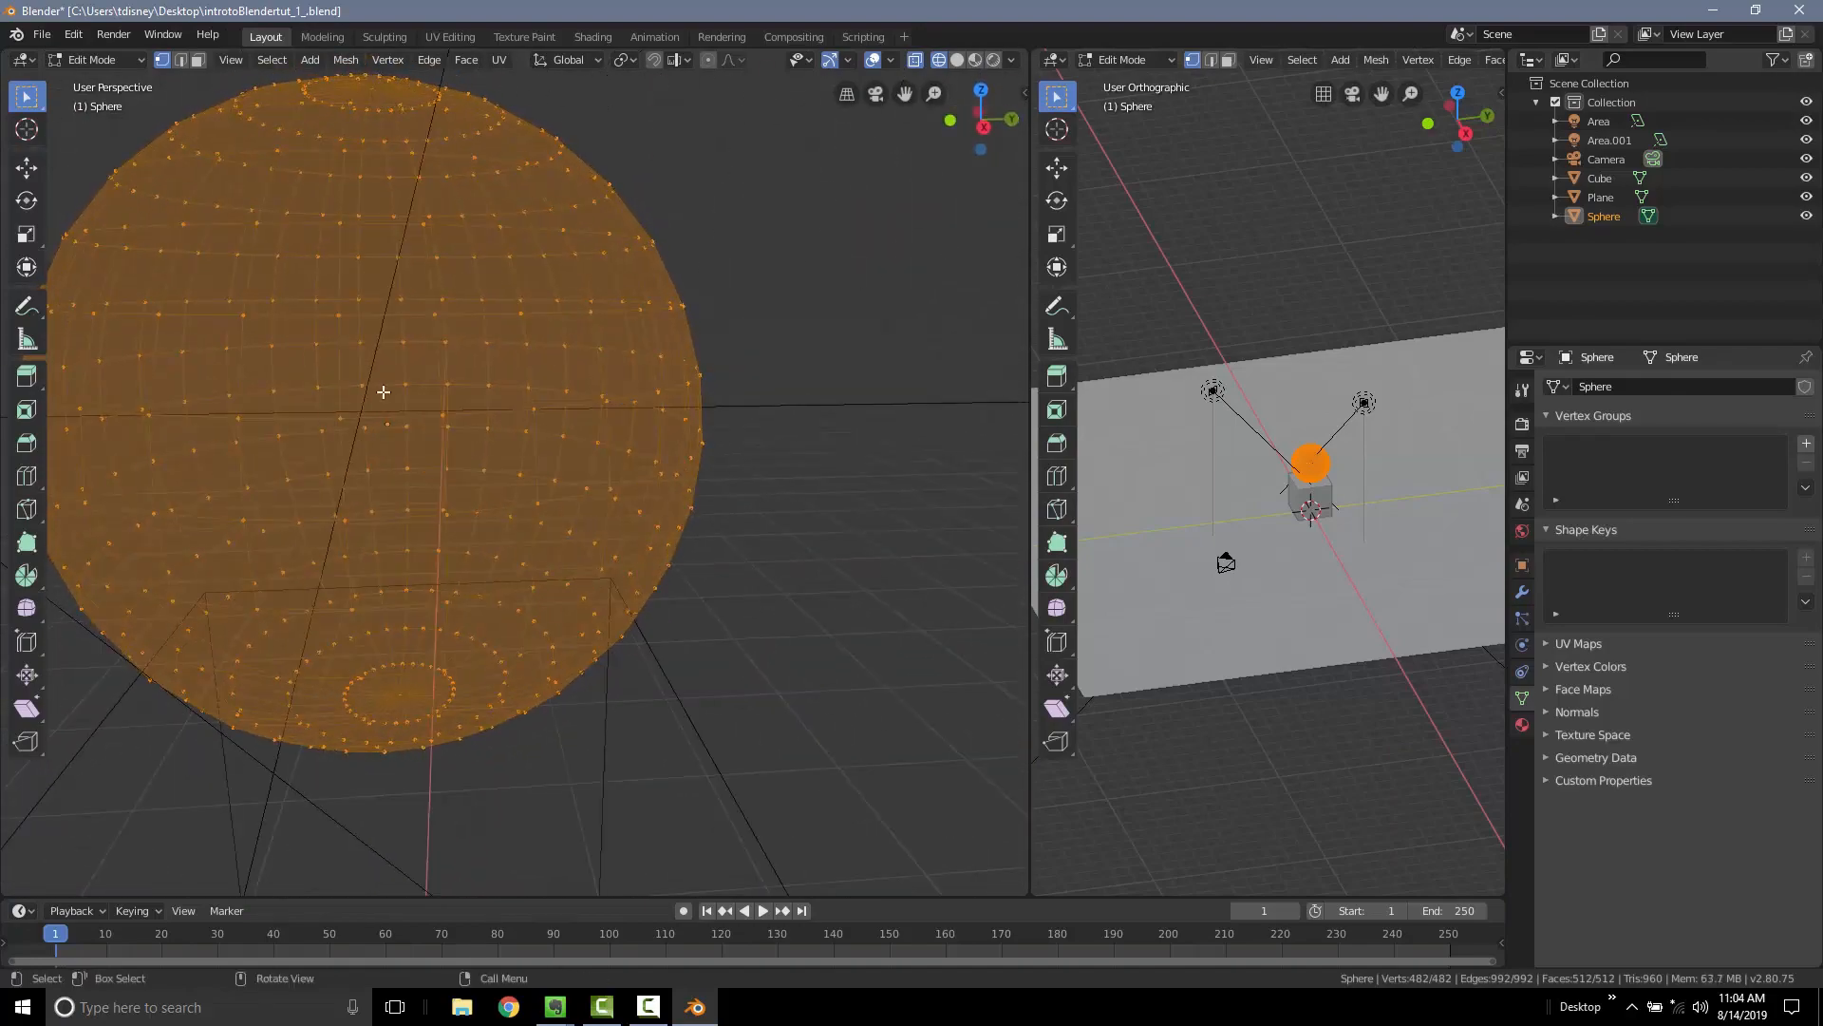
pyautogui.scroll(-4, 383, 391)
pyautogui.press('Tab')
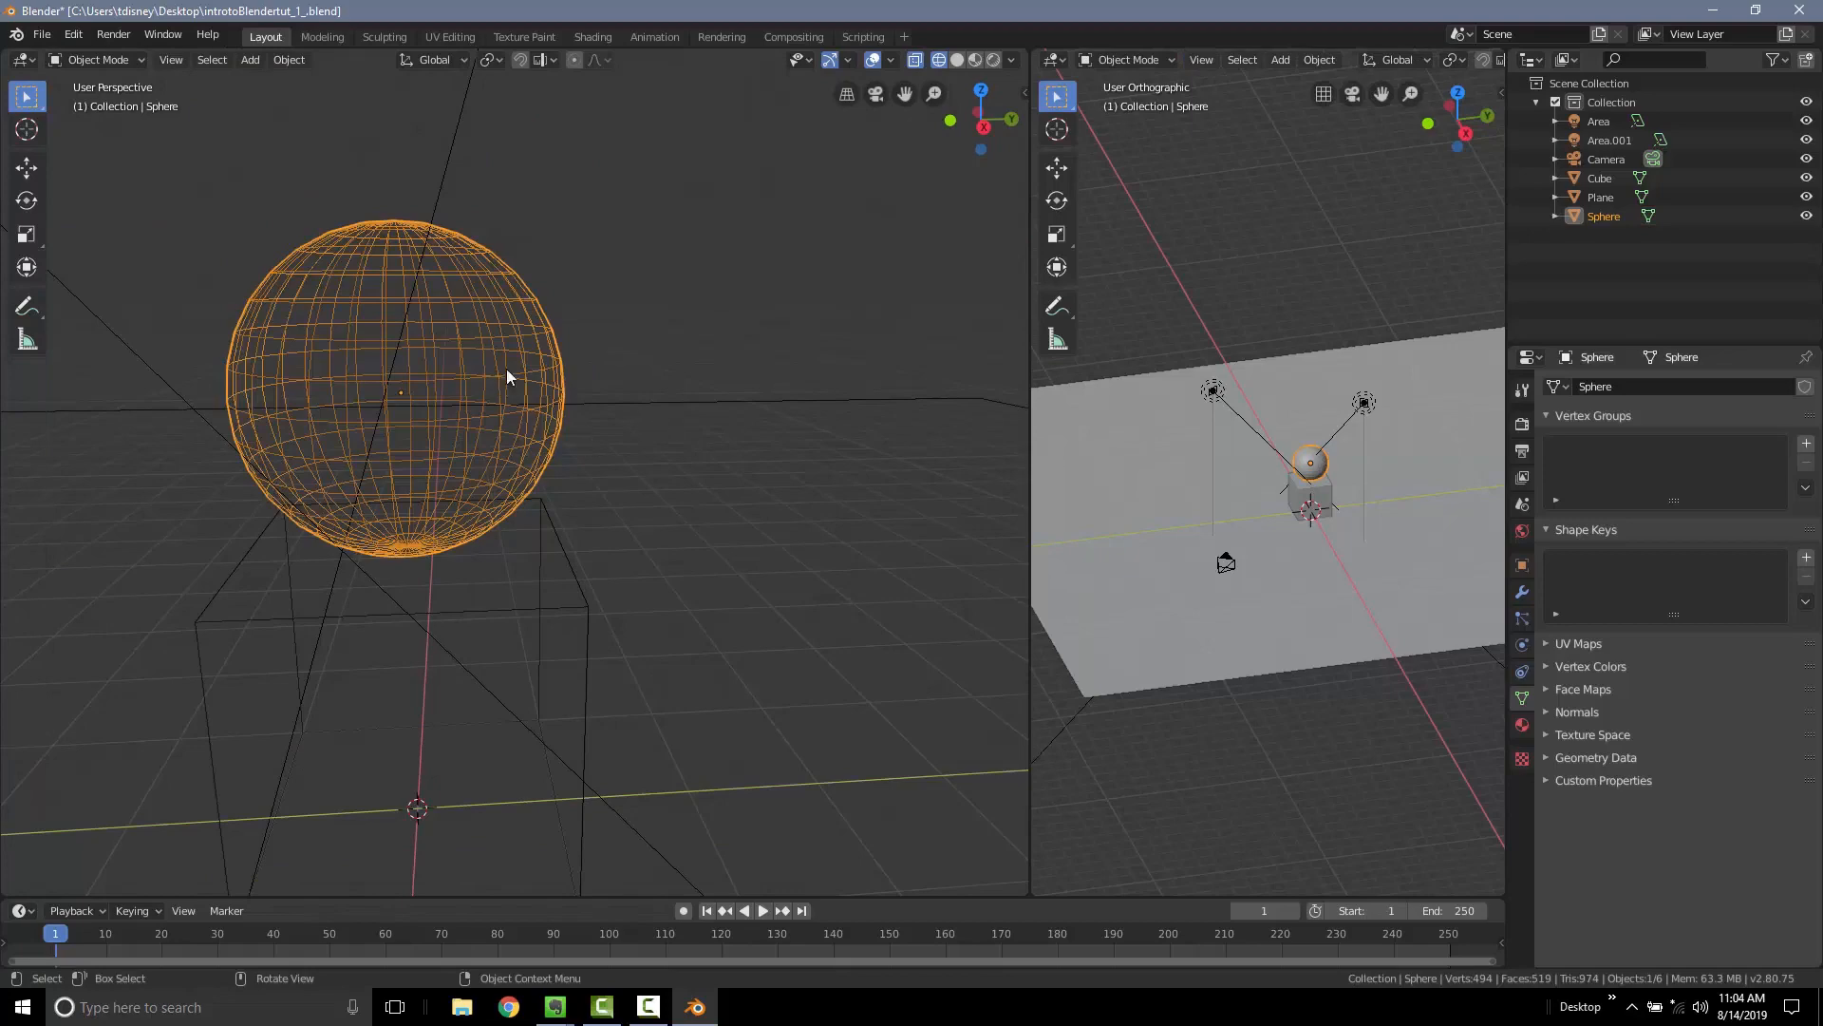
pyautogui.moveTo(509, 379); pyautogui.dragTo(513, 354, button='middle')
pyautogui.press('z')
pyautogui.click(674, 256)
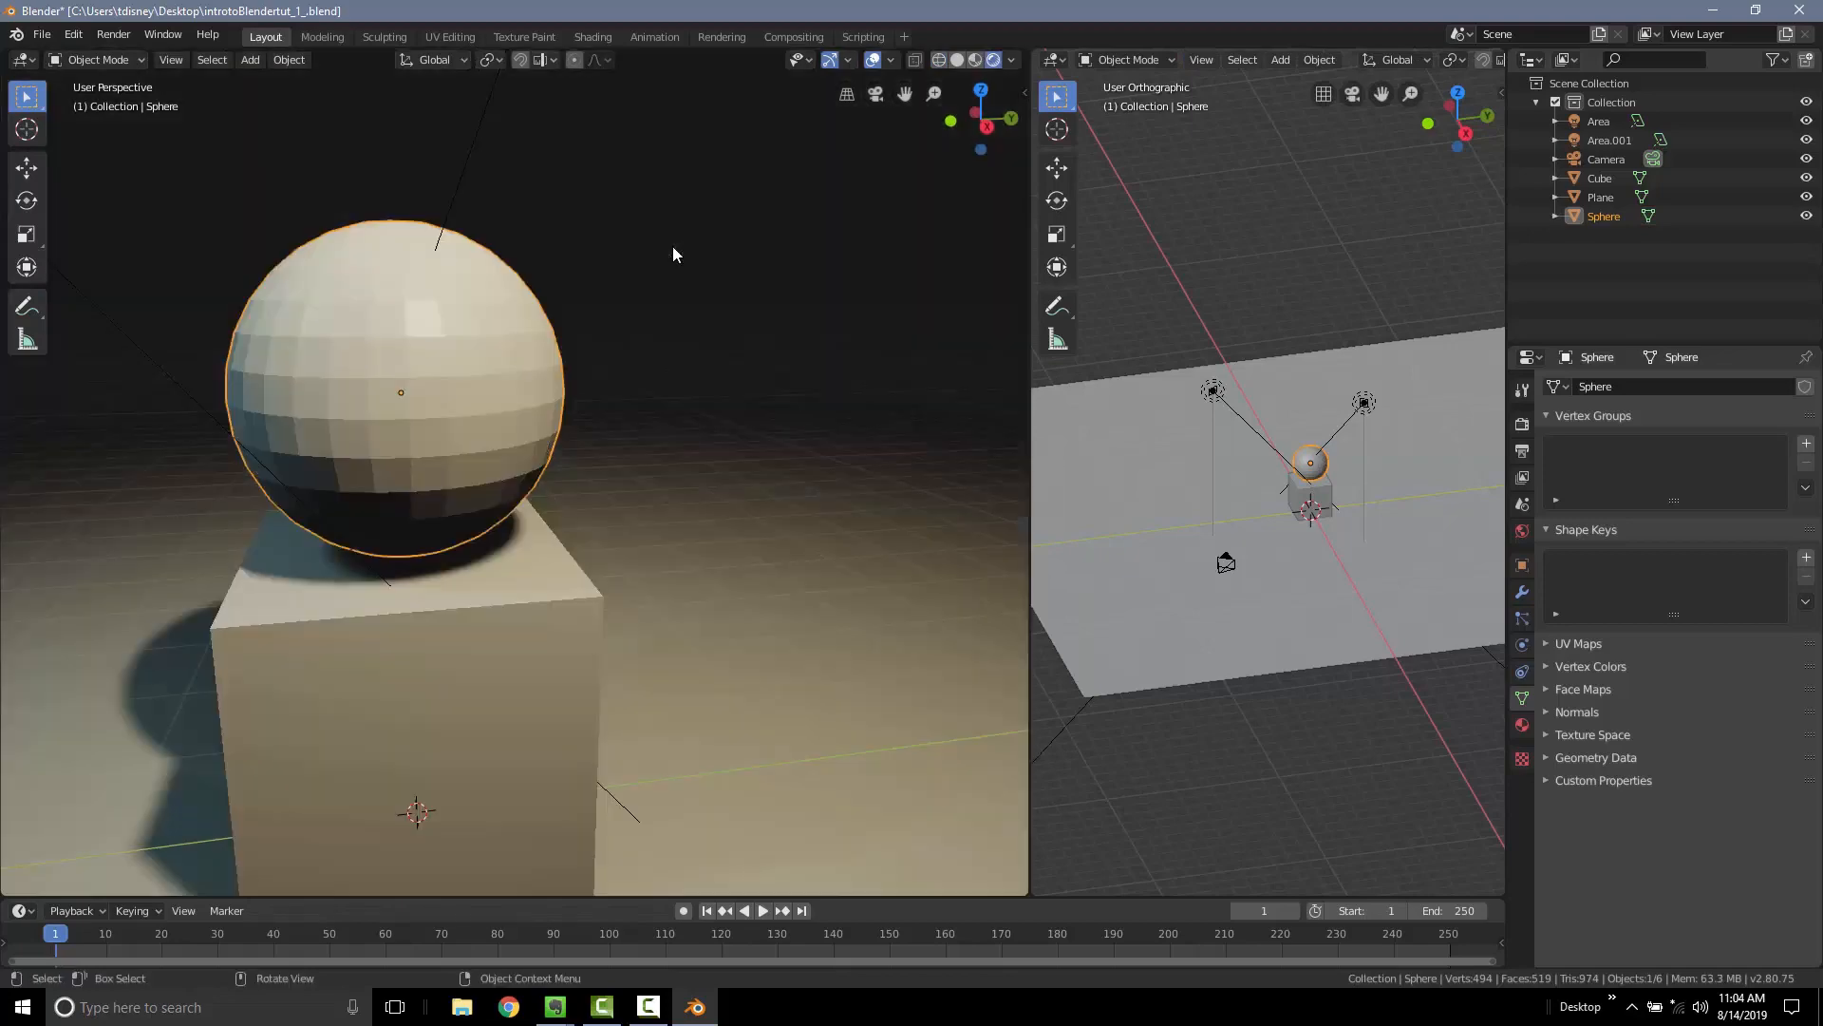
# Apply Shade Smooth to the faceted sphere resting on the cube
pyautogui.scroll(-3, 521, 334)
pyautogui.keyDown('shift'); pyautogui.moveTo(476, 372); pyautogui.dragTo(560, 363, button='middle'); pyautogui.keyUp('shift')
pyautogui.scroll(3, 596, 276)
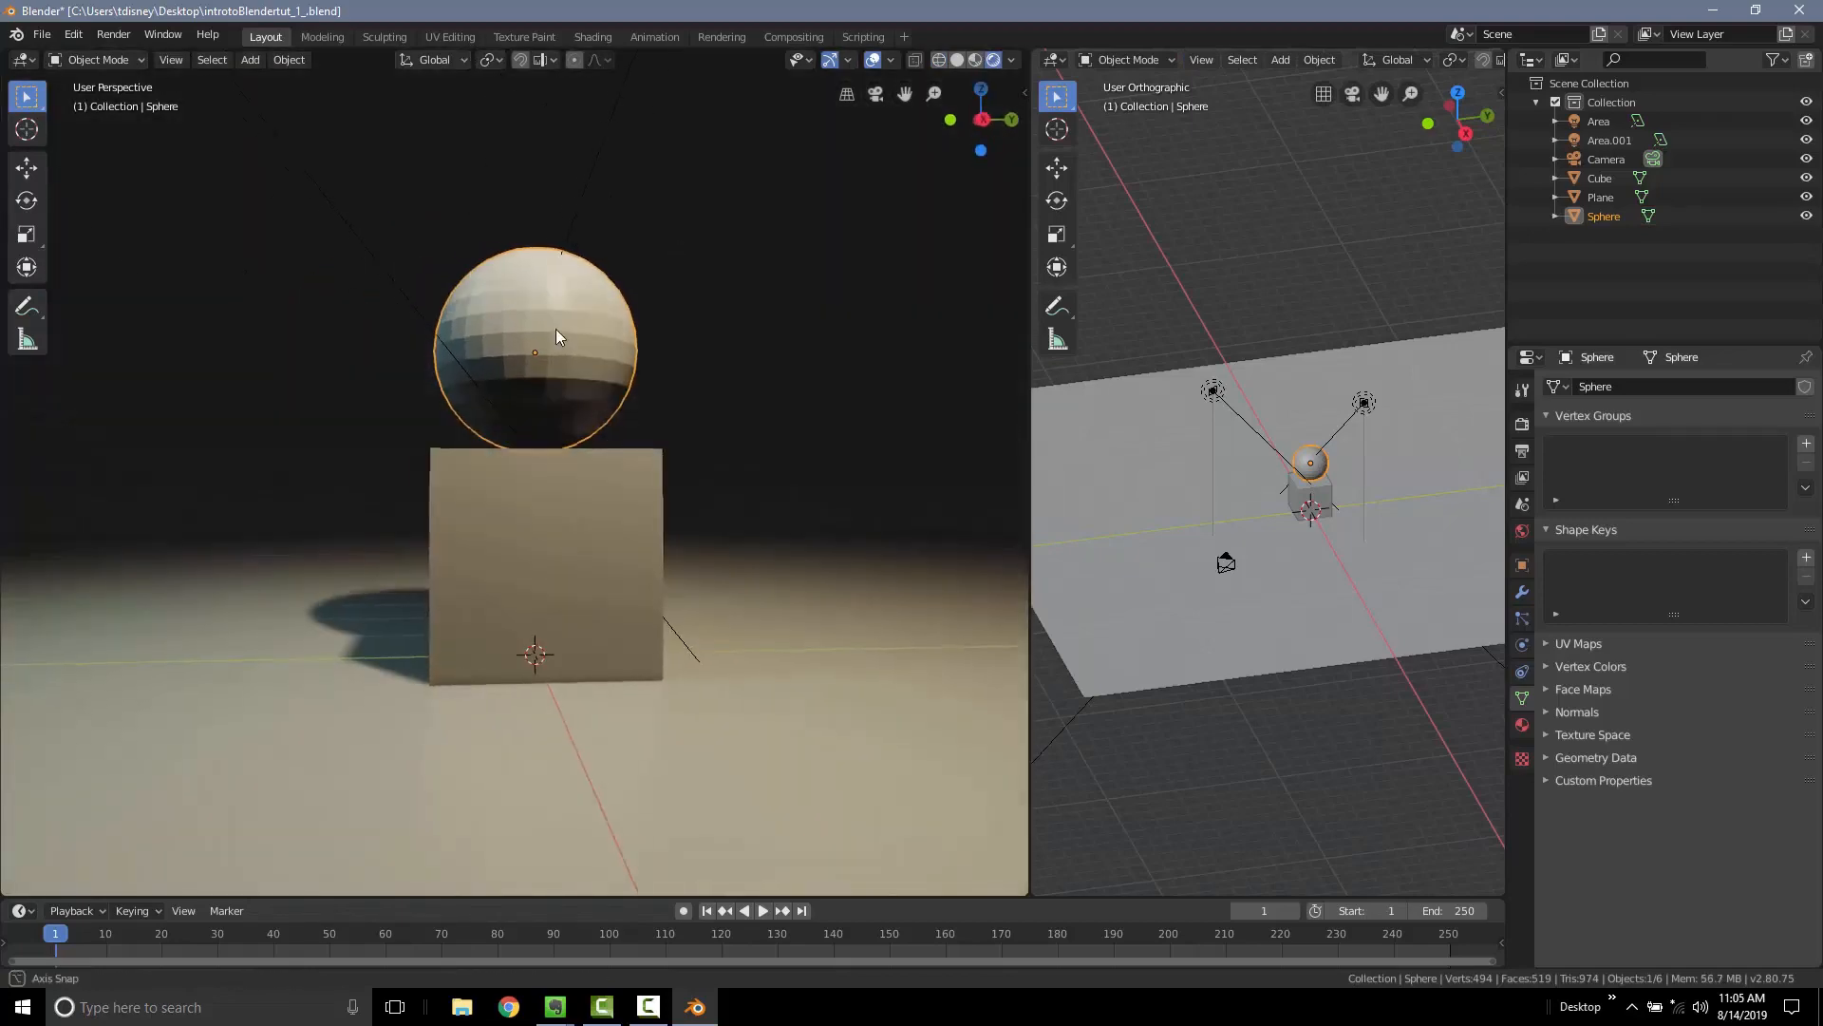
pyautogui.scroll(-2, 584, 390)
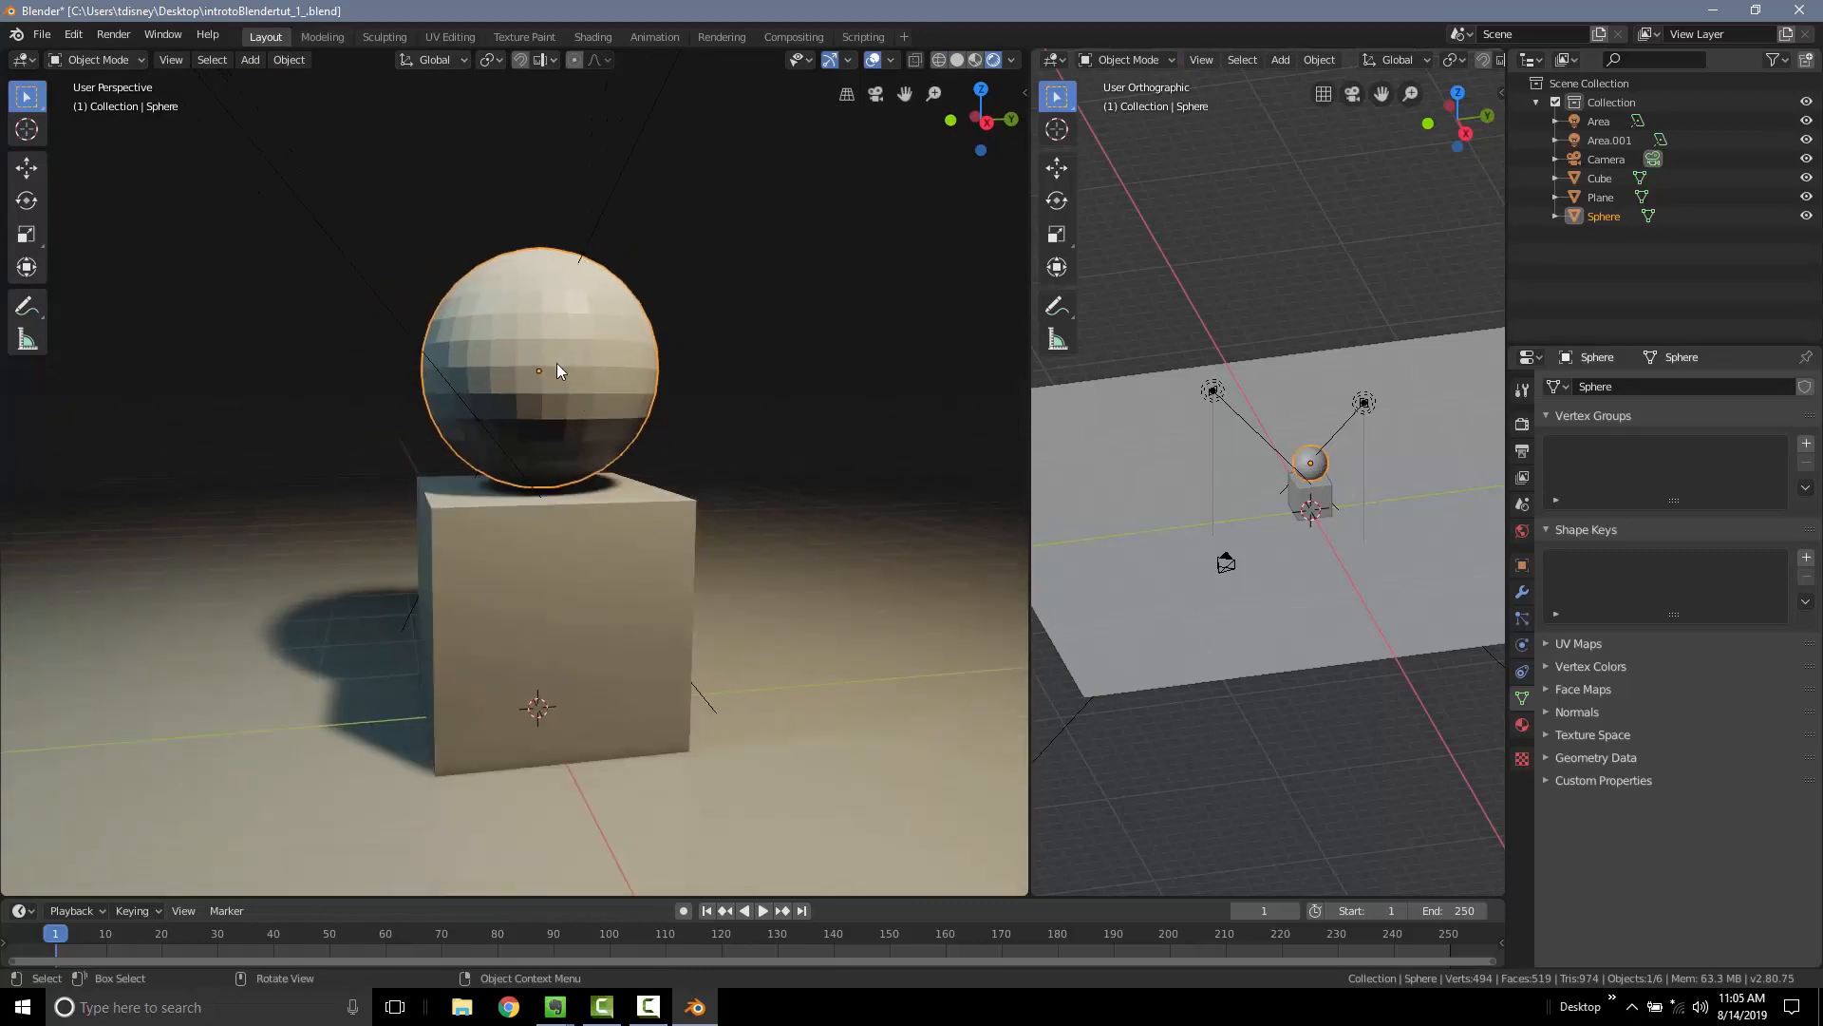
pyautogui.click(291, 60)
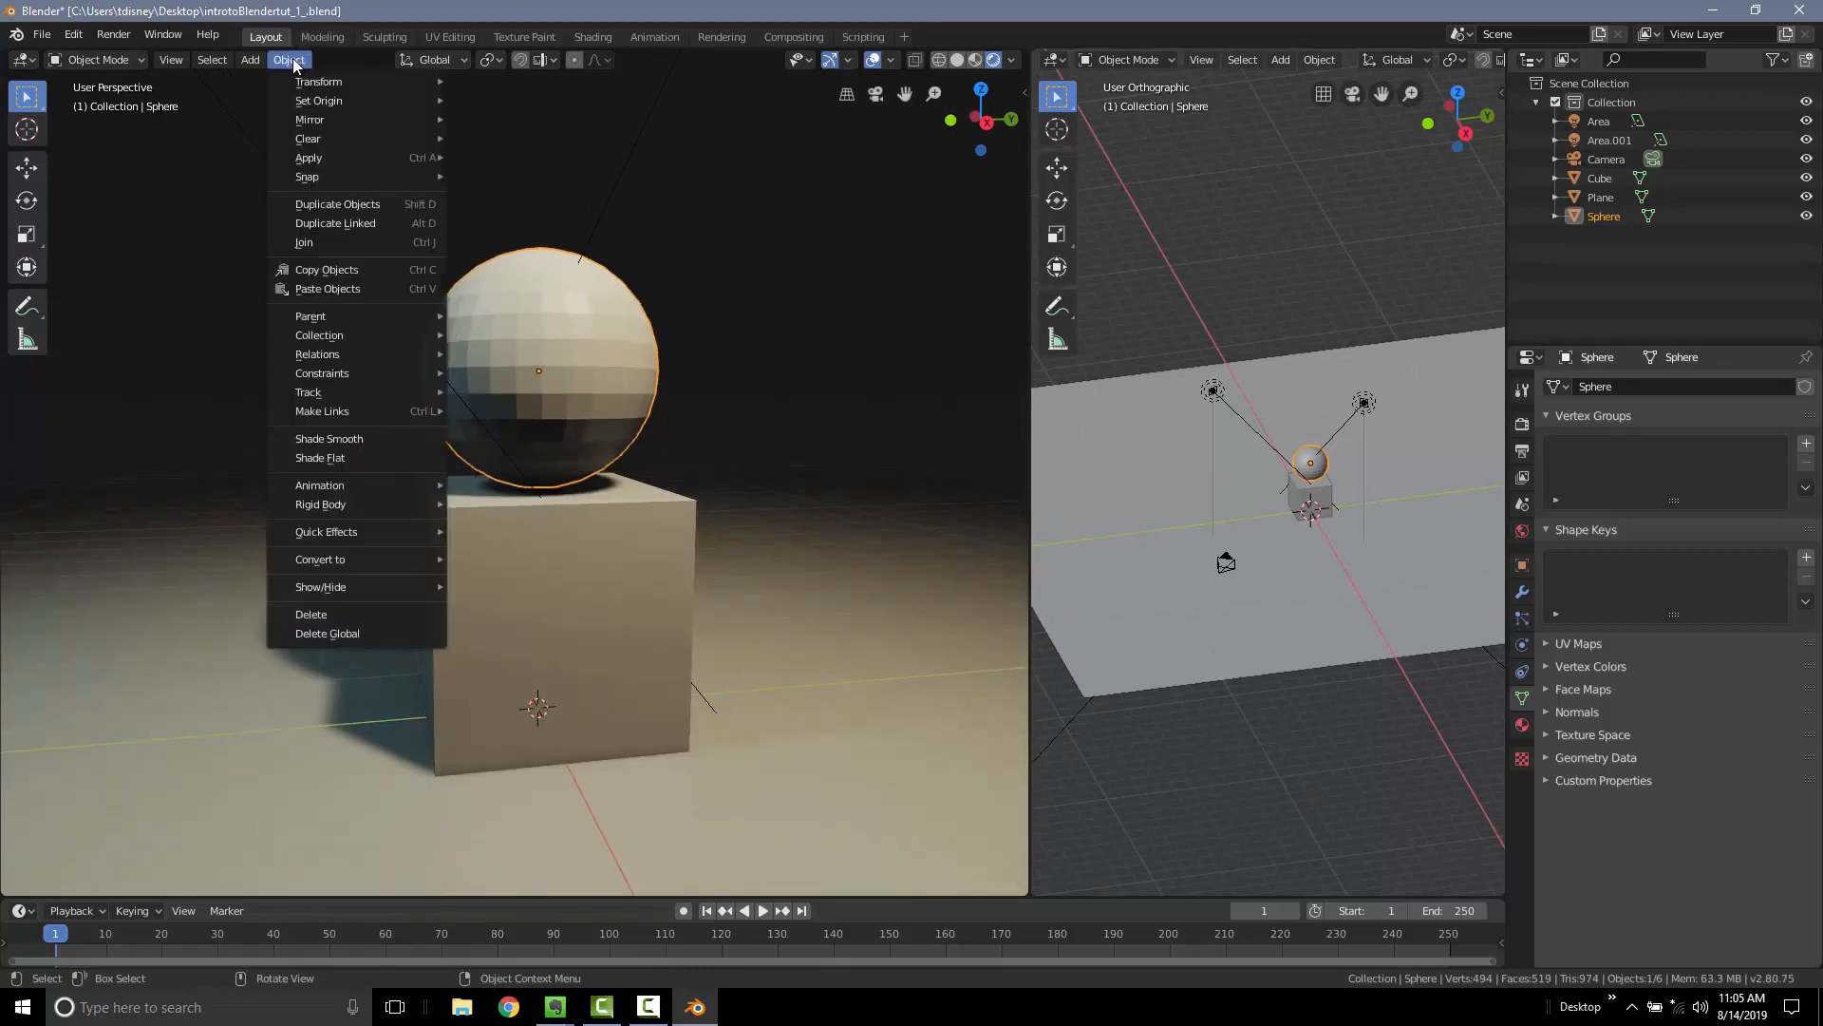
pyautogui.click(343, 445)
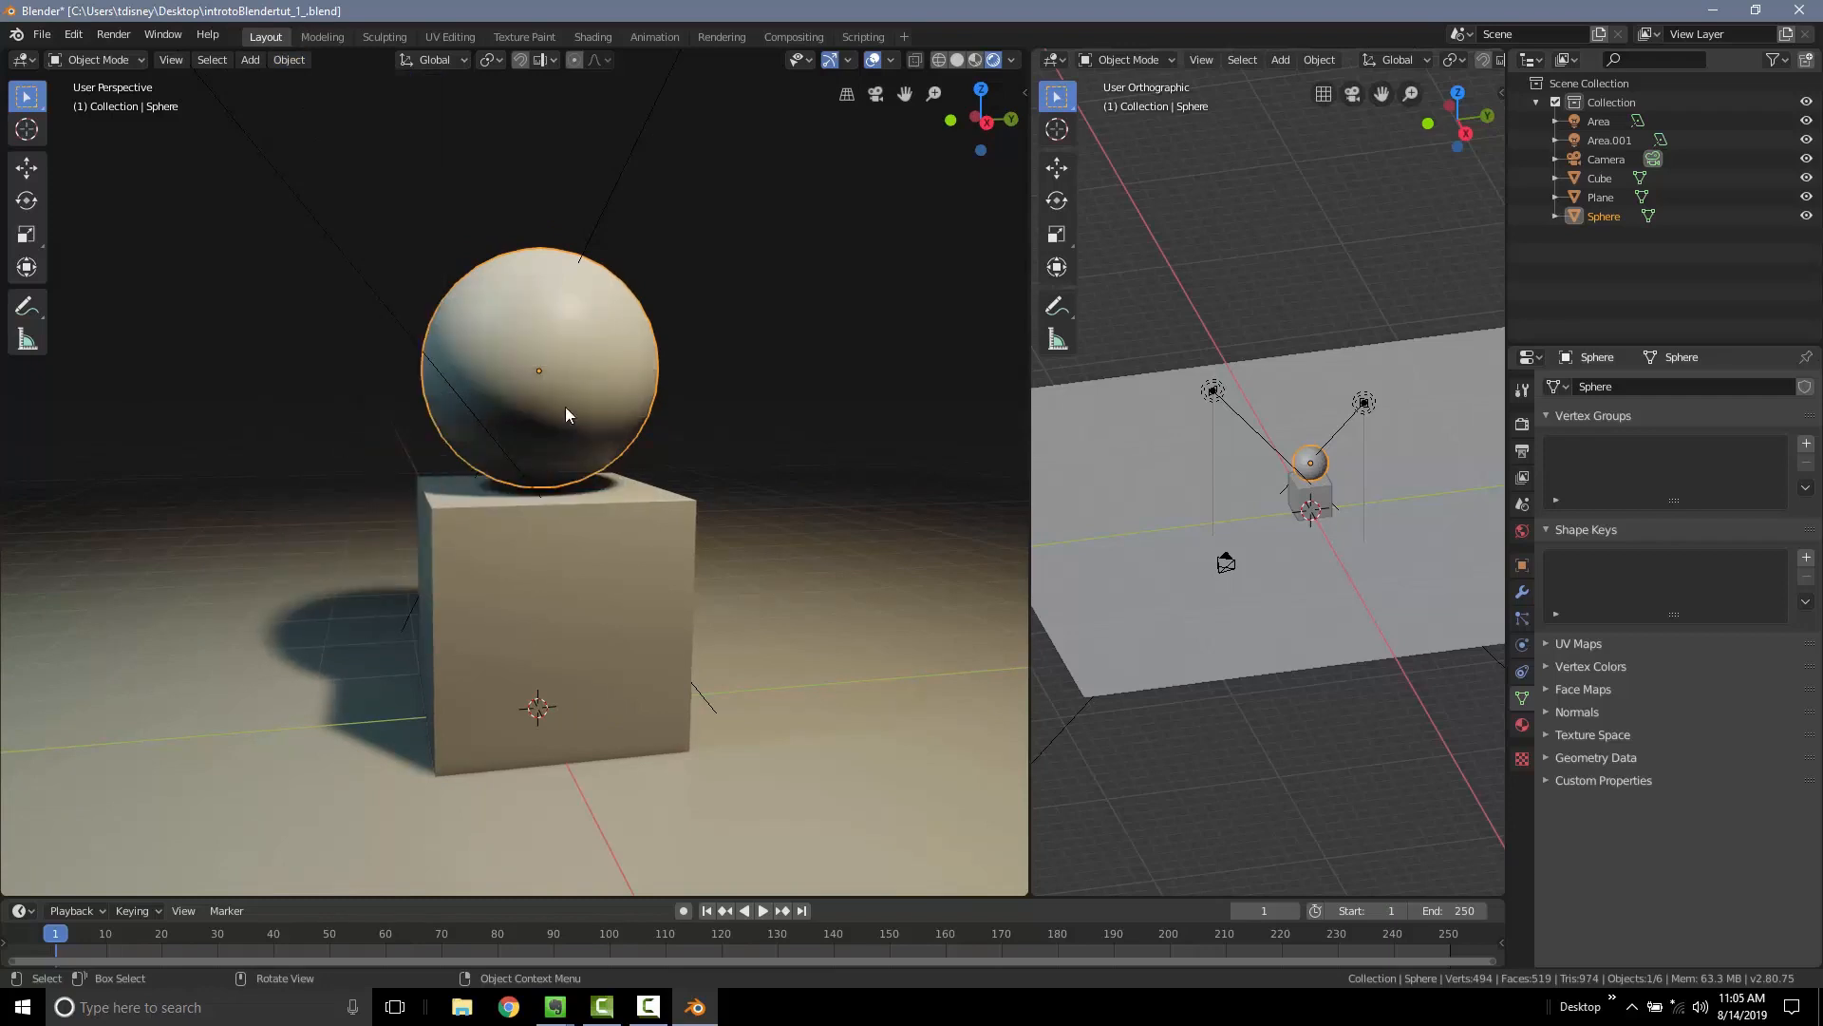
# Examine the sphere's smooth shading through the scene camera, close up, and from several sides
pyautogui.moveTo(541, 407); pyautogui.dragTo(307, 387, button='middle')
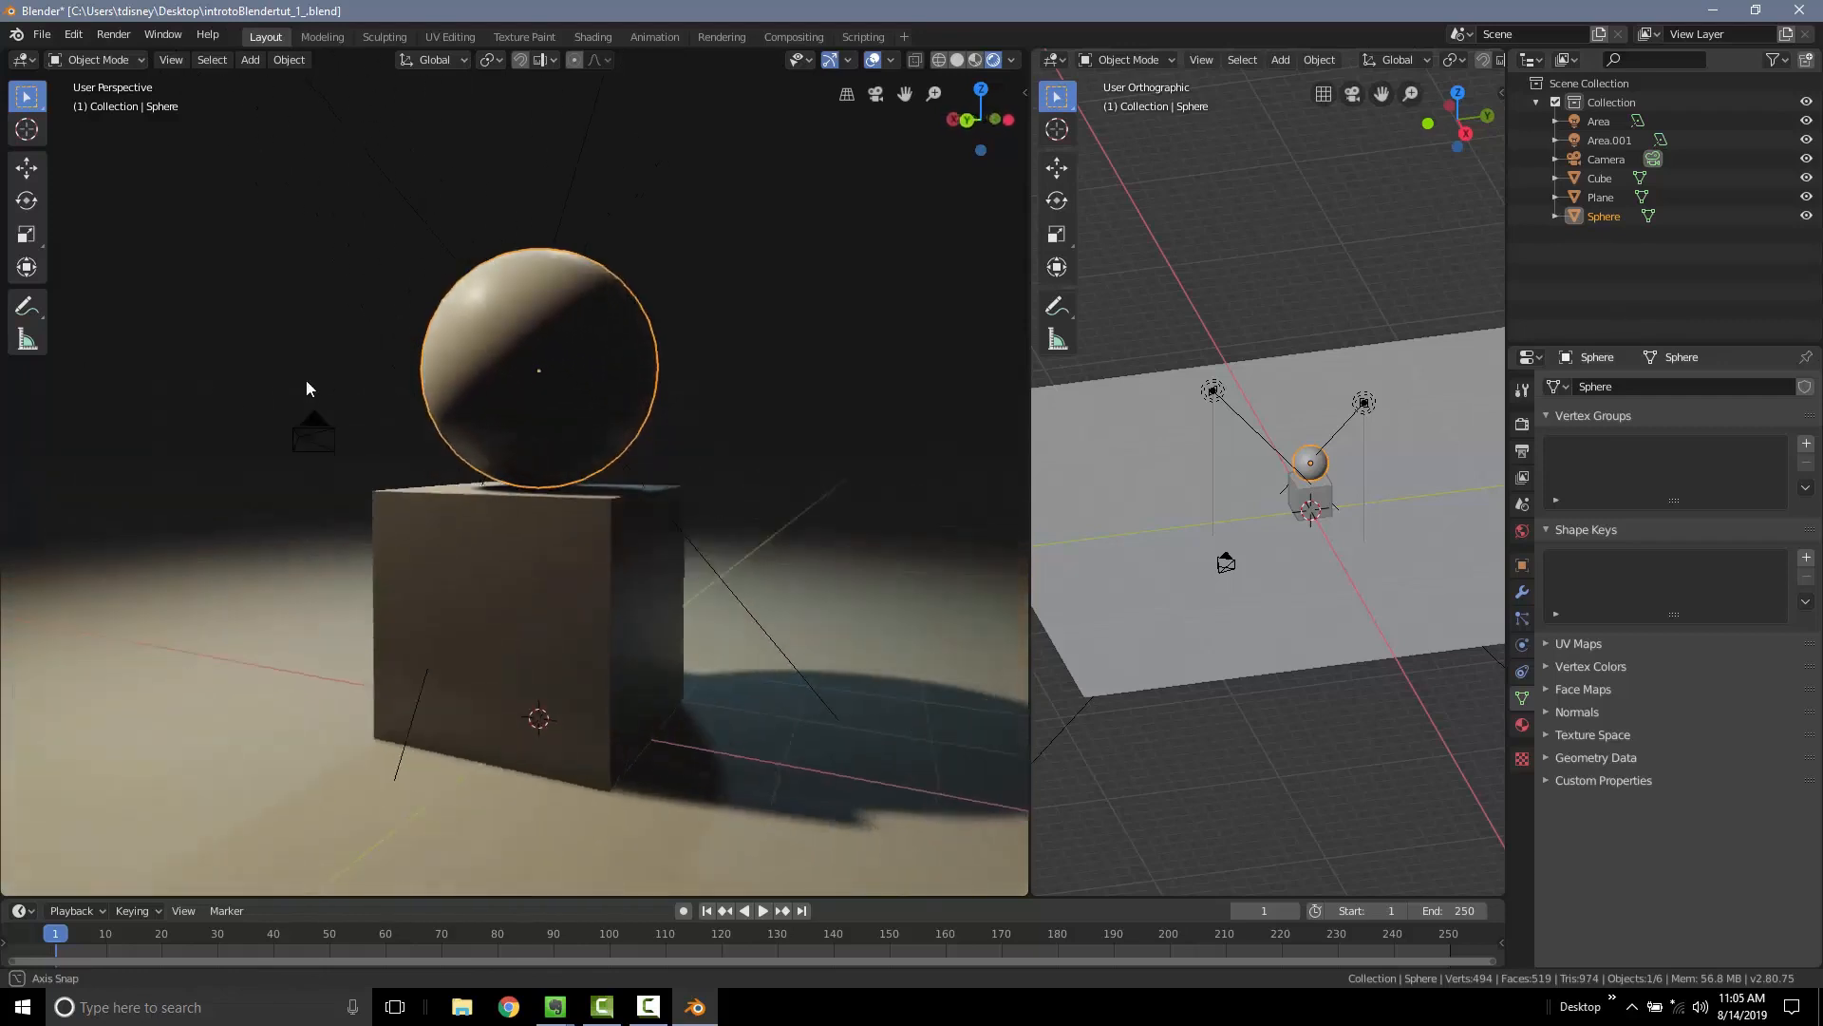
pyautogui.press('KP_0')
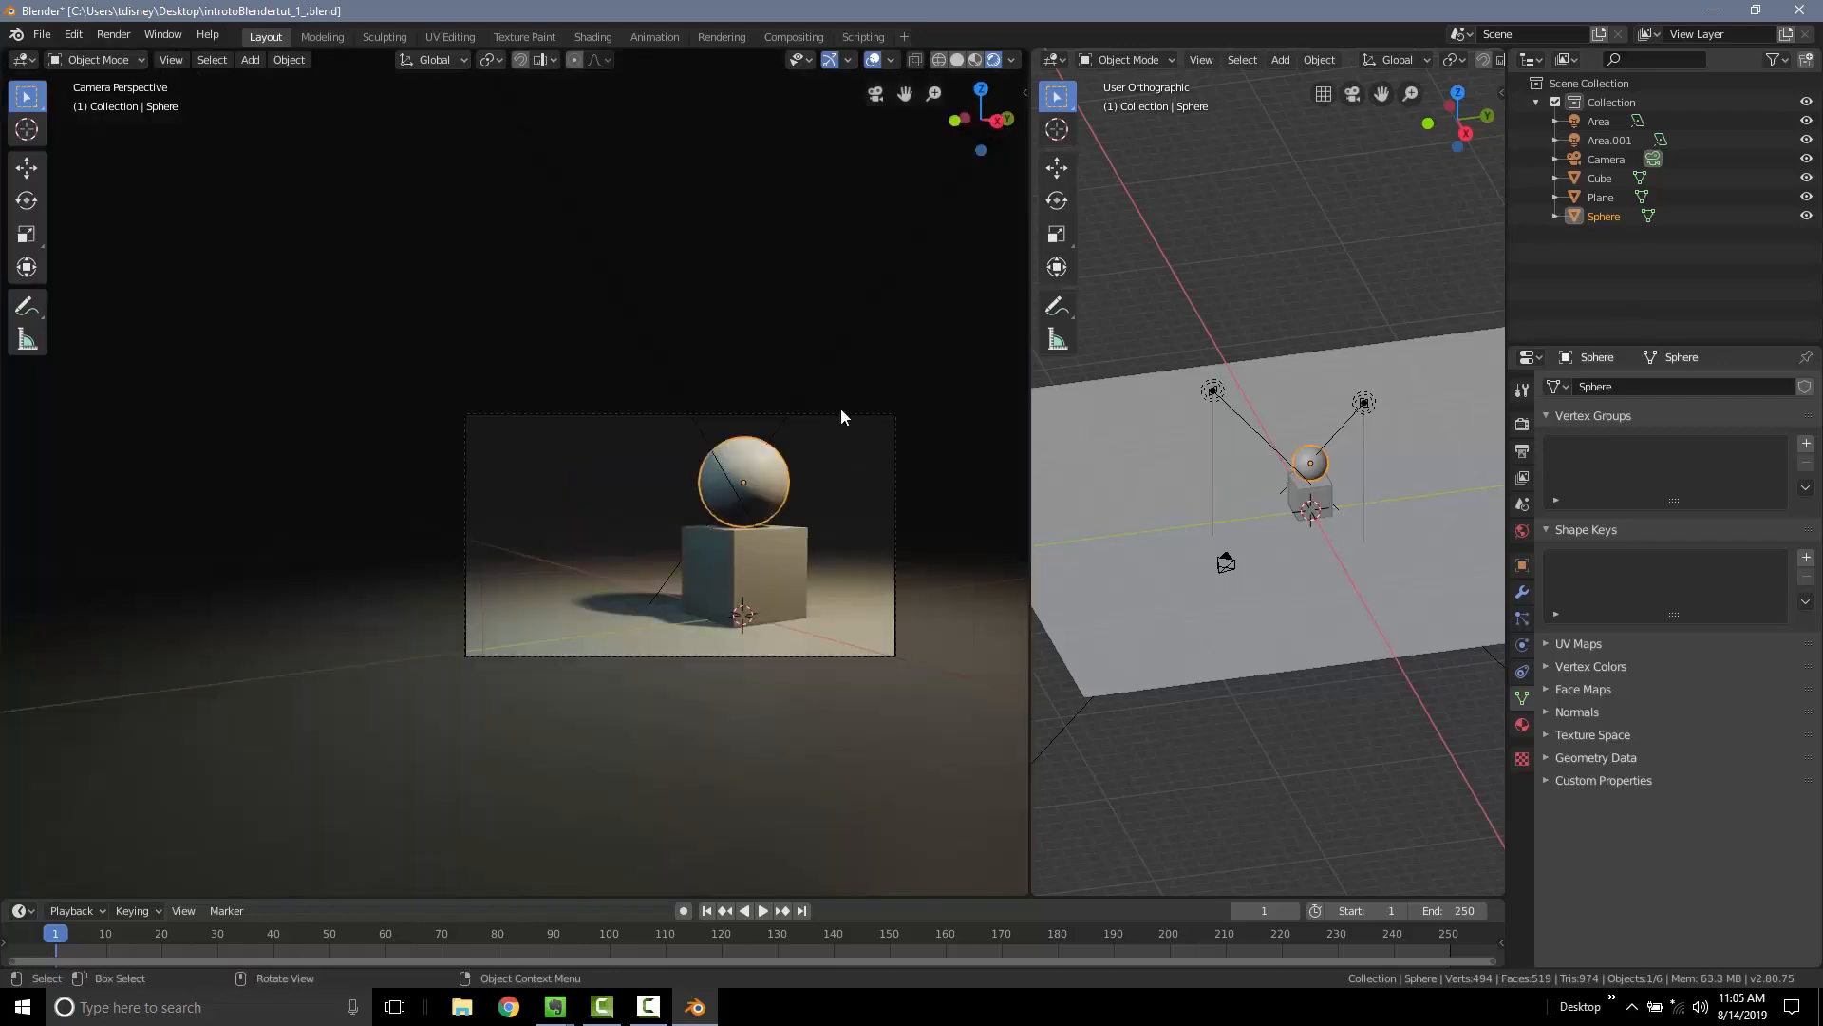
pyautogui.press('KP_0')
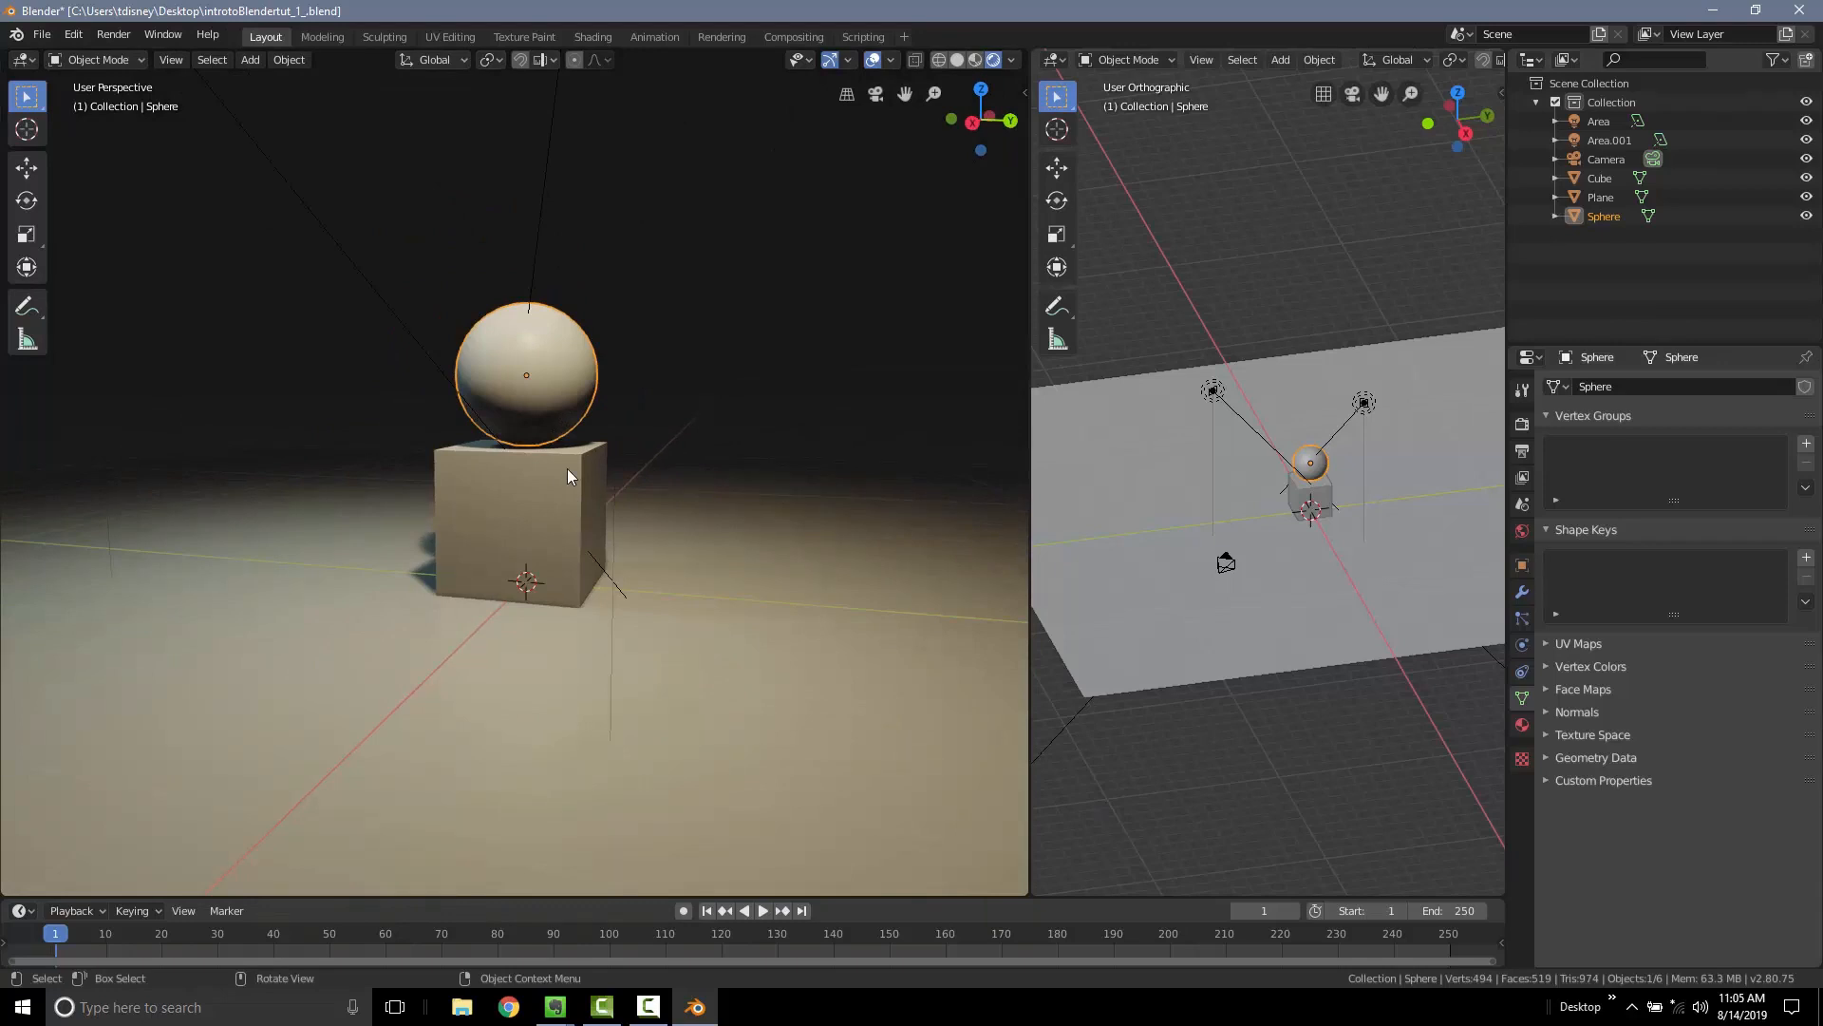
pyautogui.press('KP_Decimal')
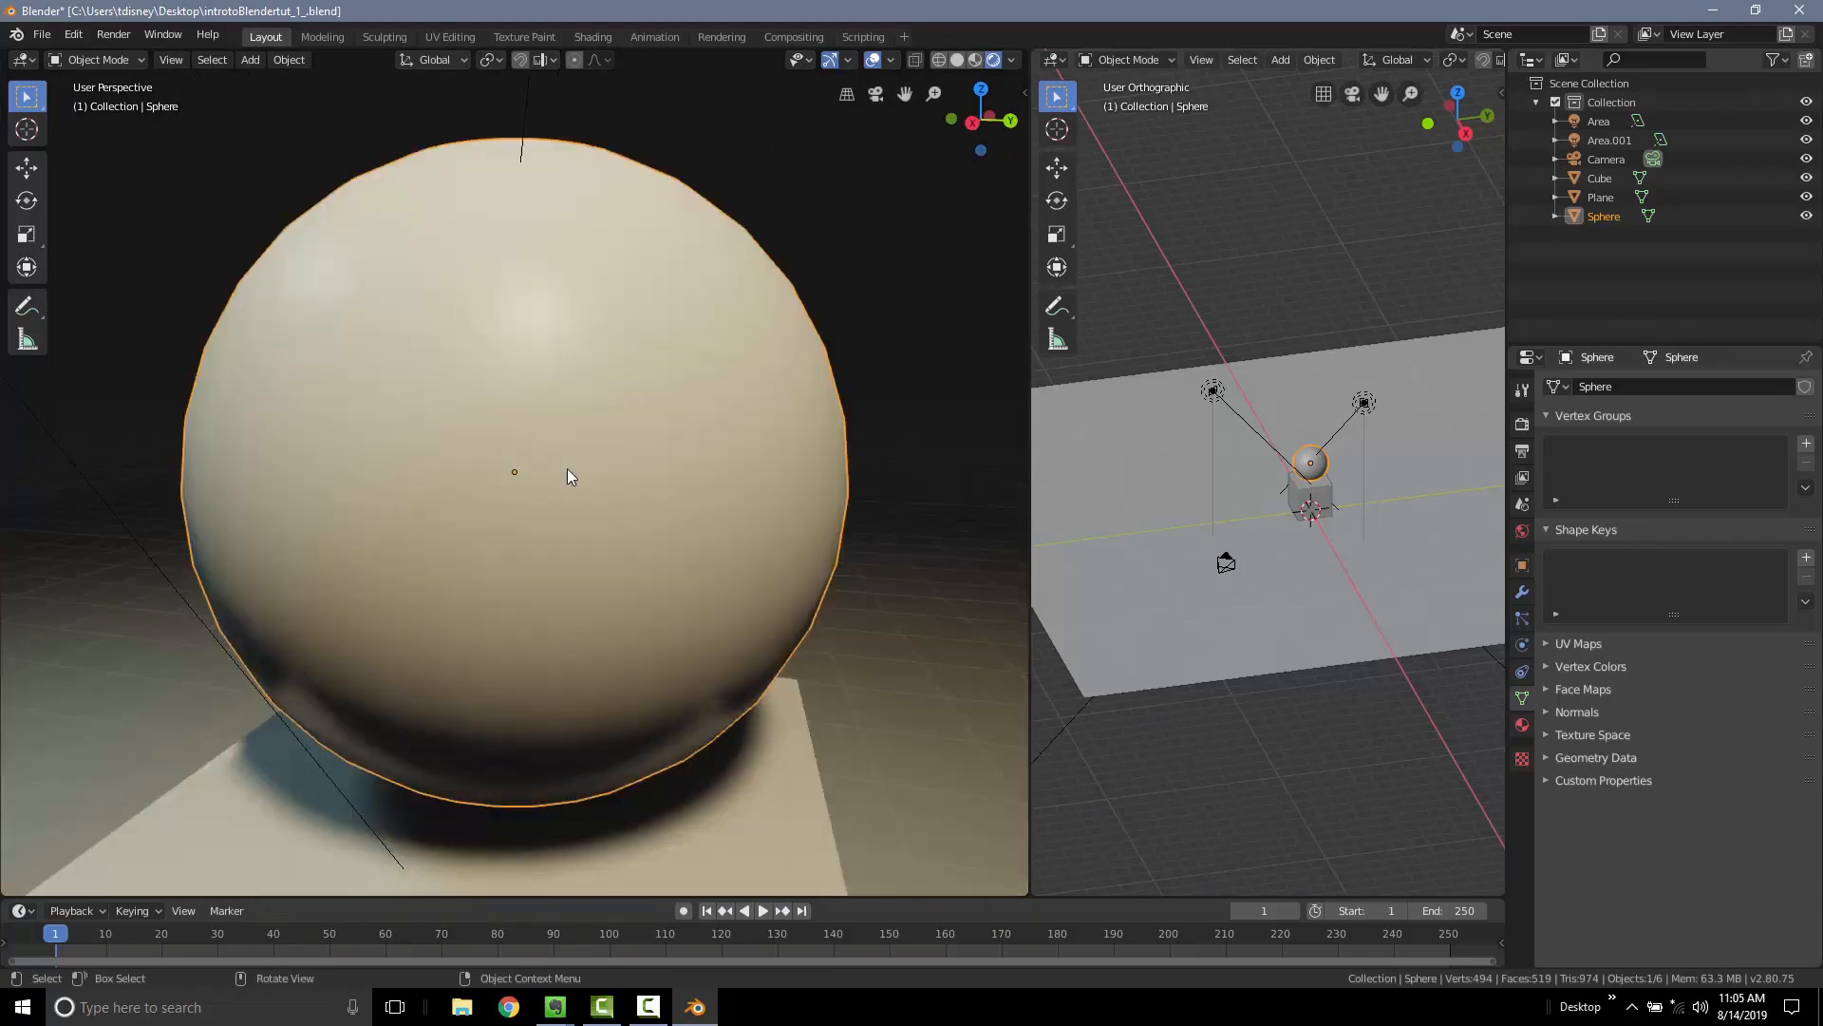
pyautogui.scroll(-4, 571, 470)
pyautogui.moveTo(572, 470); pyautogui.dragTo(583, 559, button='middle')
pyautogui.moveTo(716, 563); pyautogui.dragTo(461, 454, button='middle')
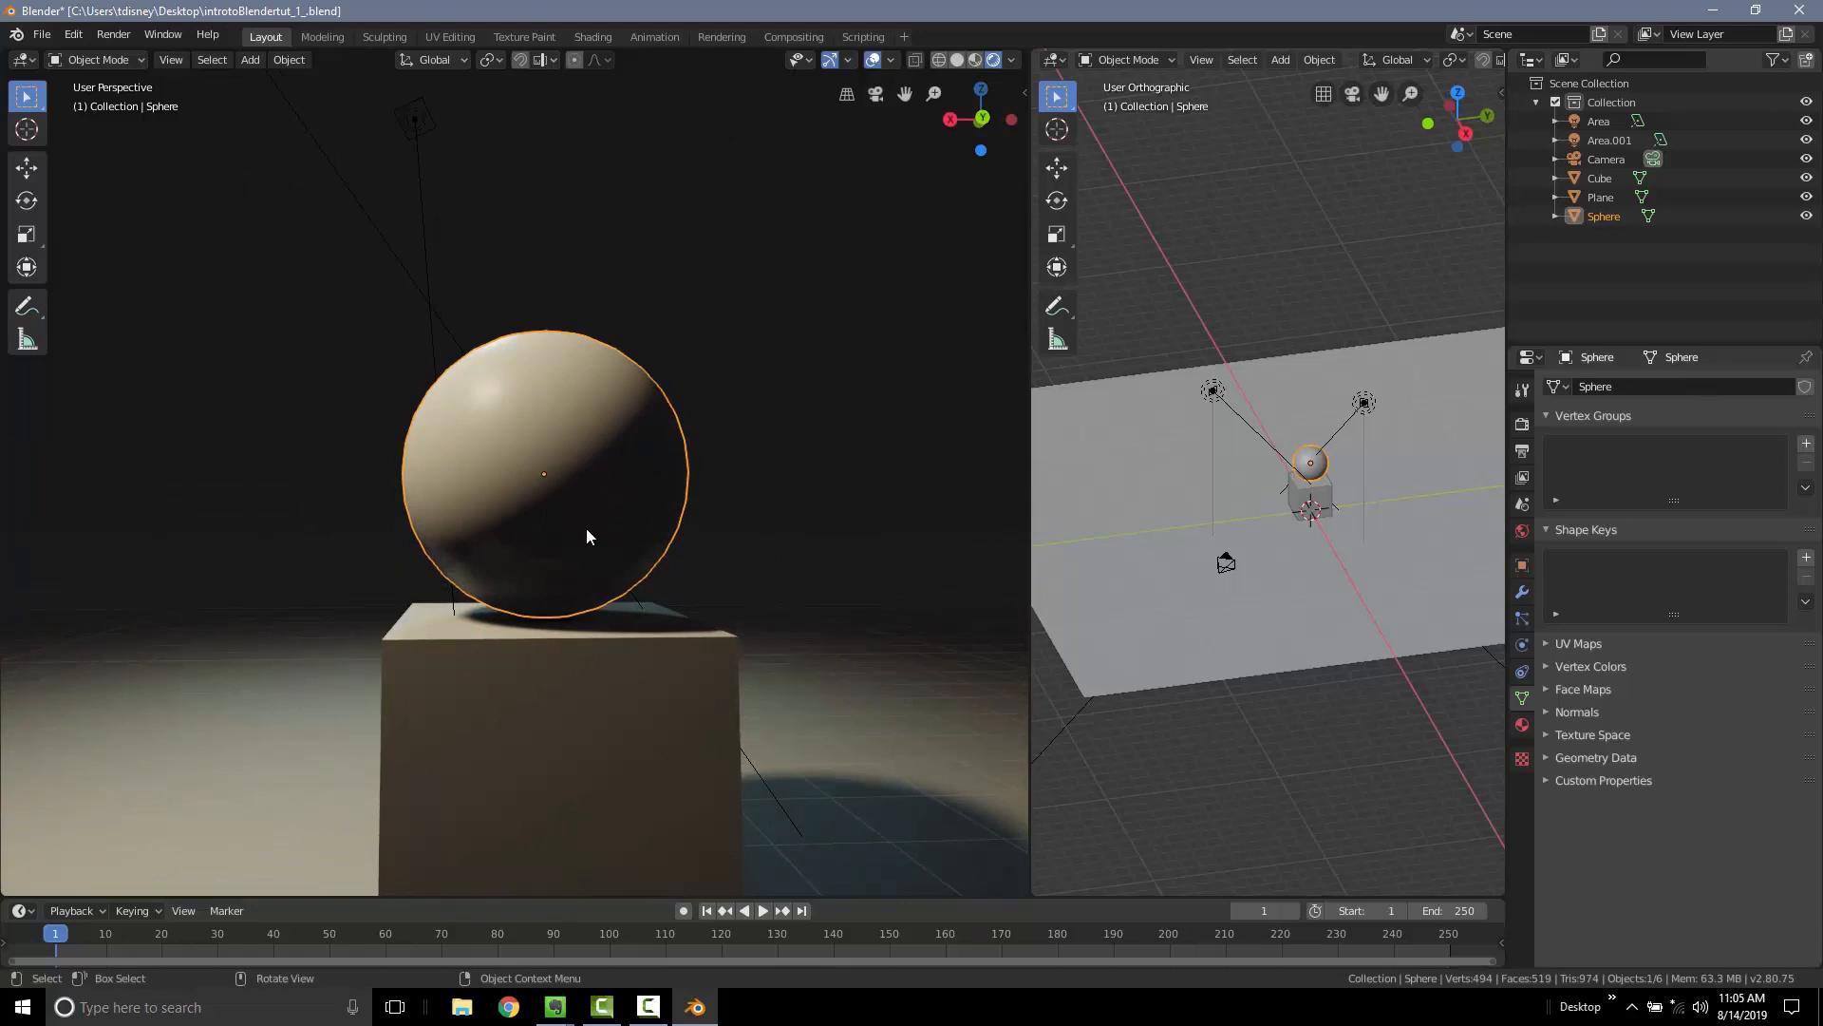
pyautogui.moveTo(503, 477); pyautogui.dragTo(716, 456, button='middle')
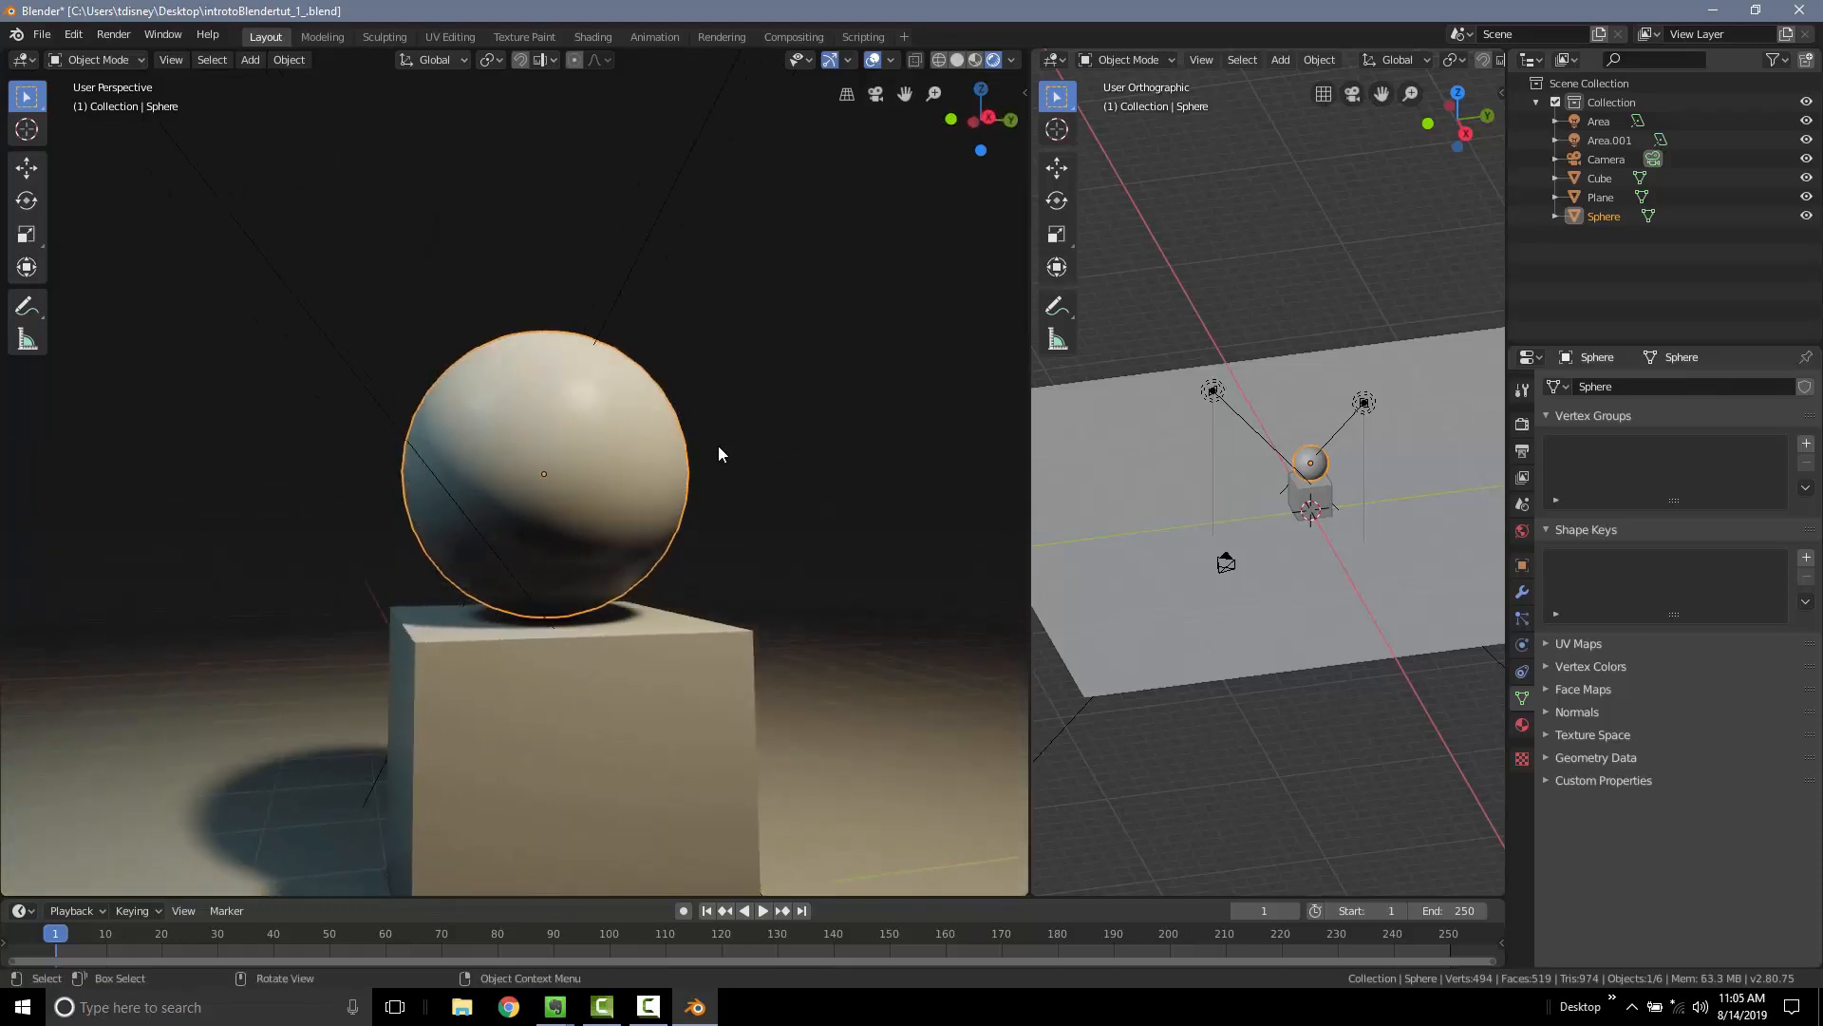
pyautogui.scroll(4, 659, 484)
pyautogui.scroll(-5, 662, 465)
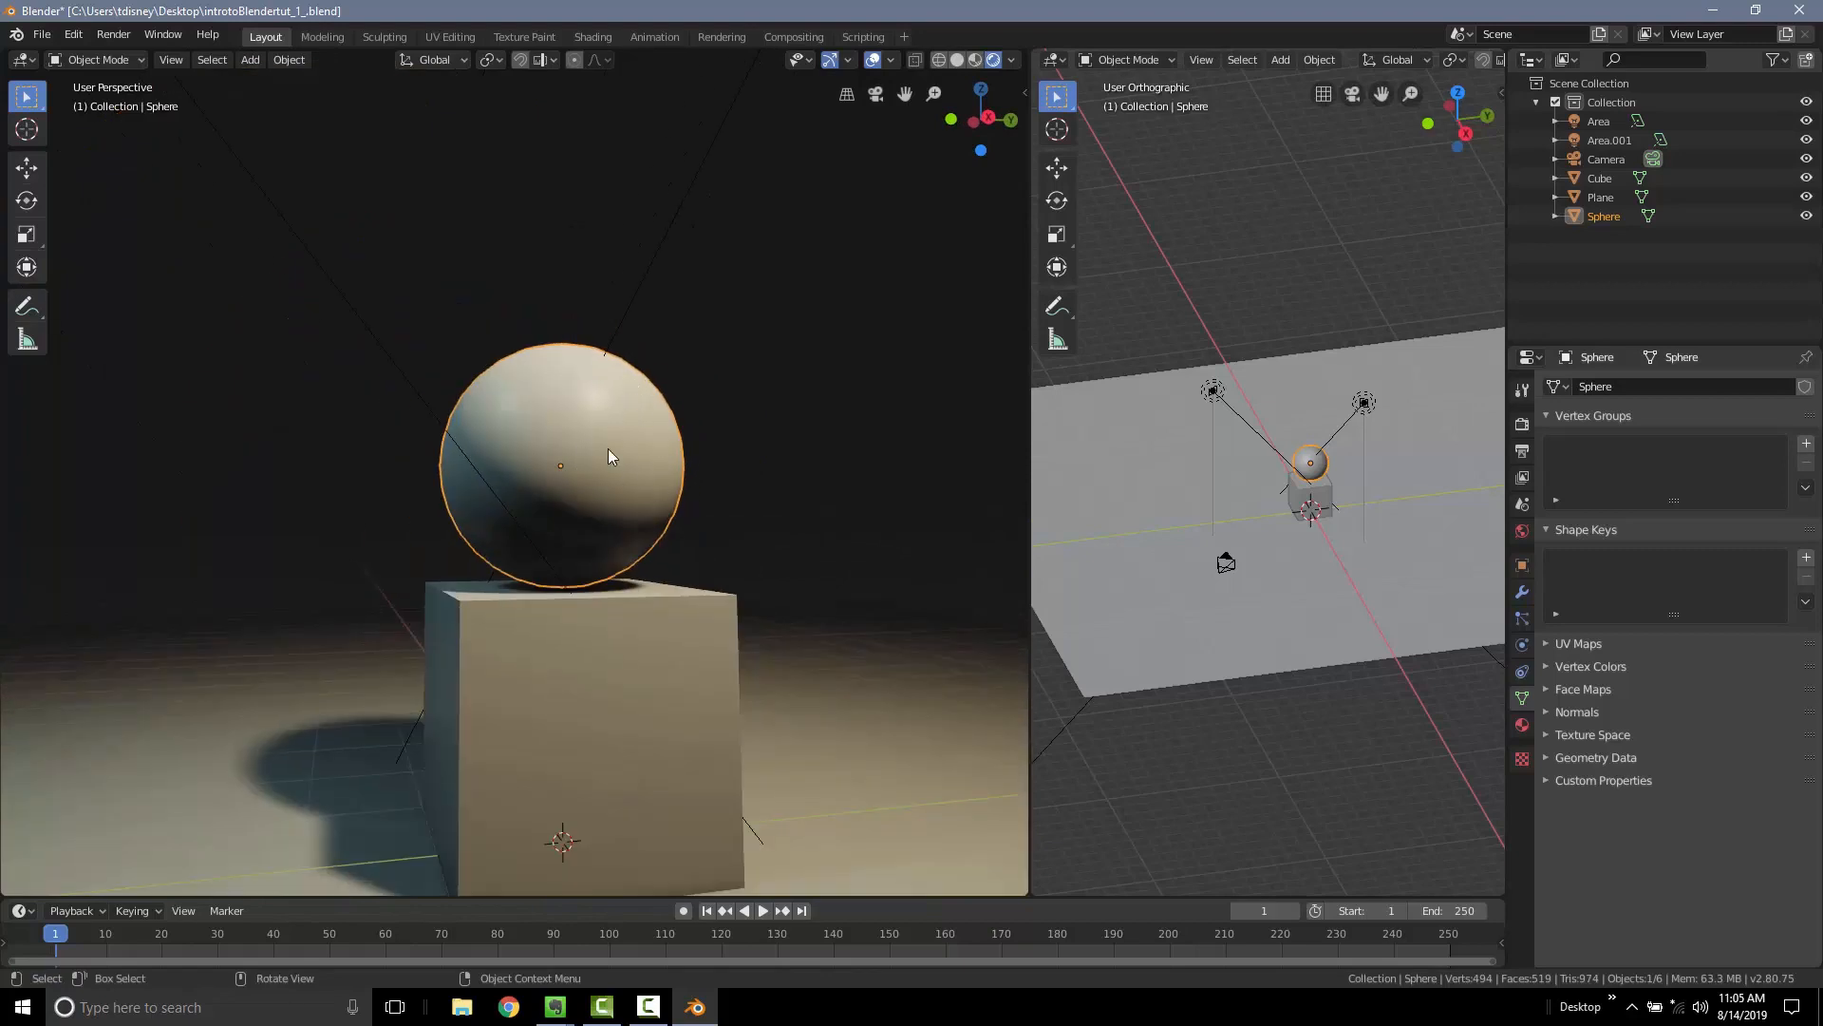
pyautogui.moveTo(640, 515); pyautogui.dragTo(527, 525, button='middle')
# Add a Bevel modifier to the cube beneath the sphere to soften its sharp edges
pyautogui.click(593, 518)
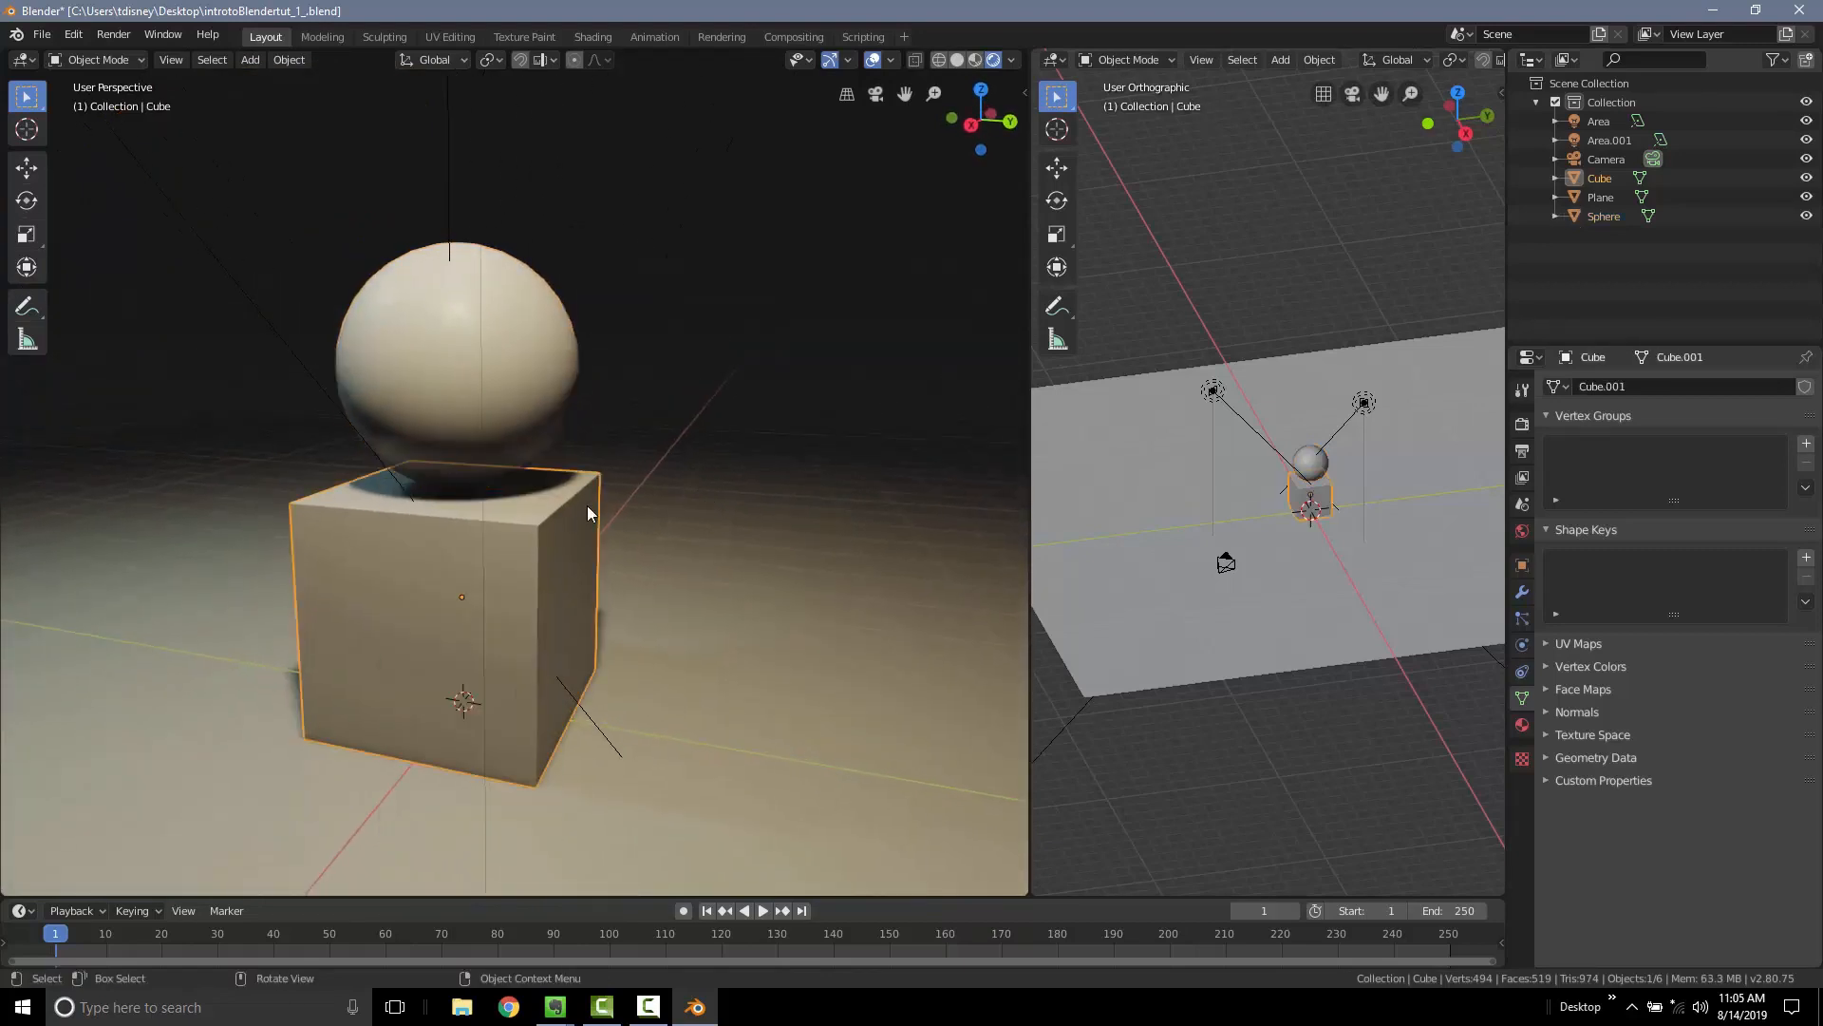
pyautogui.scroll(4, 539, 556)
pyautogui.scroll(2, 532, 488)
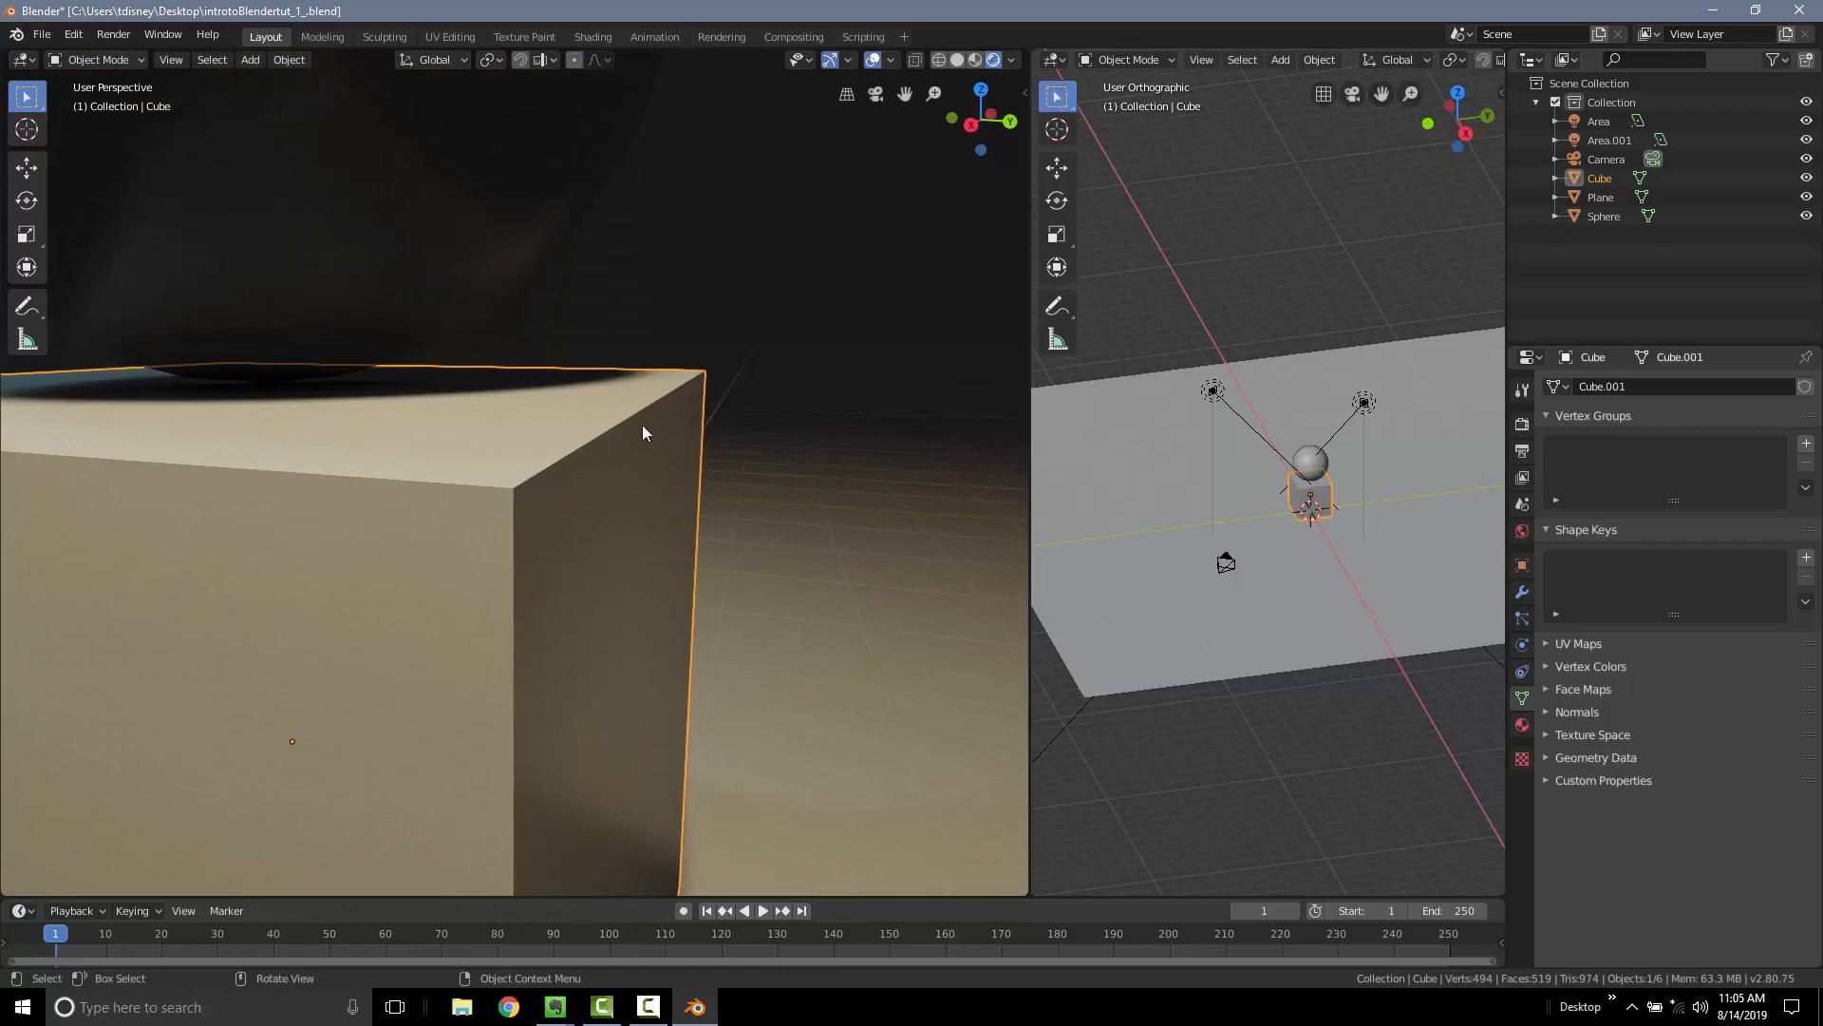
pyautogui.scroll(-3, 529, 494)
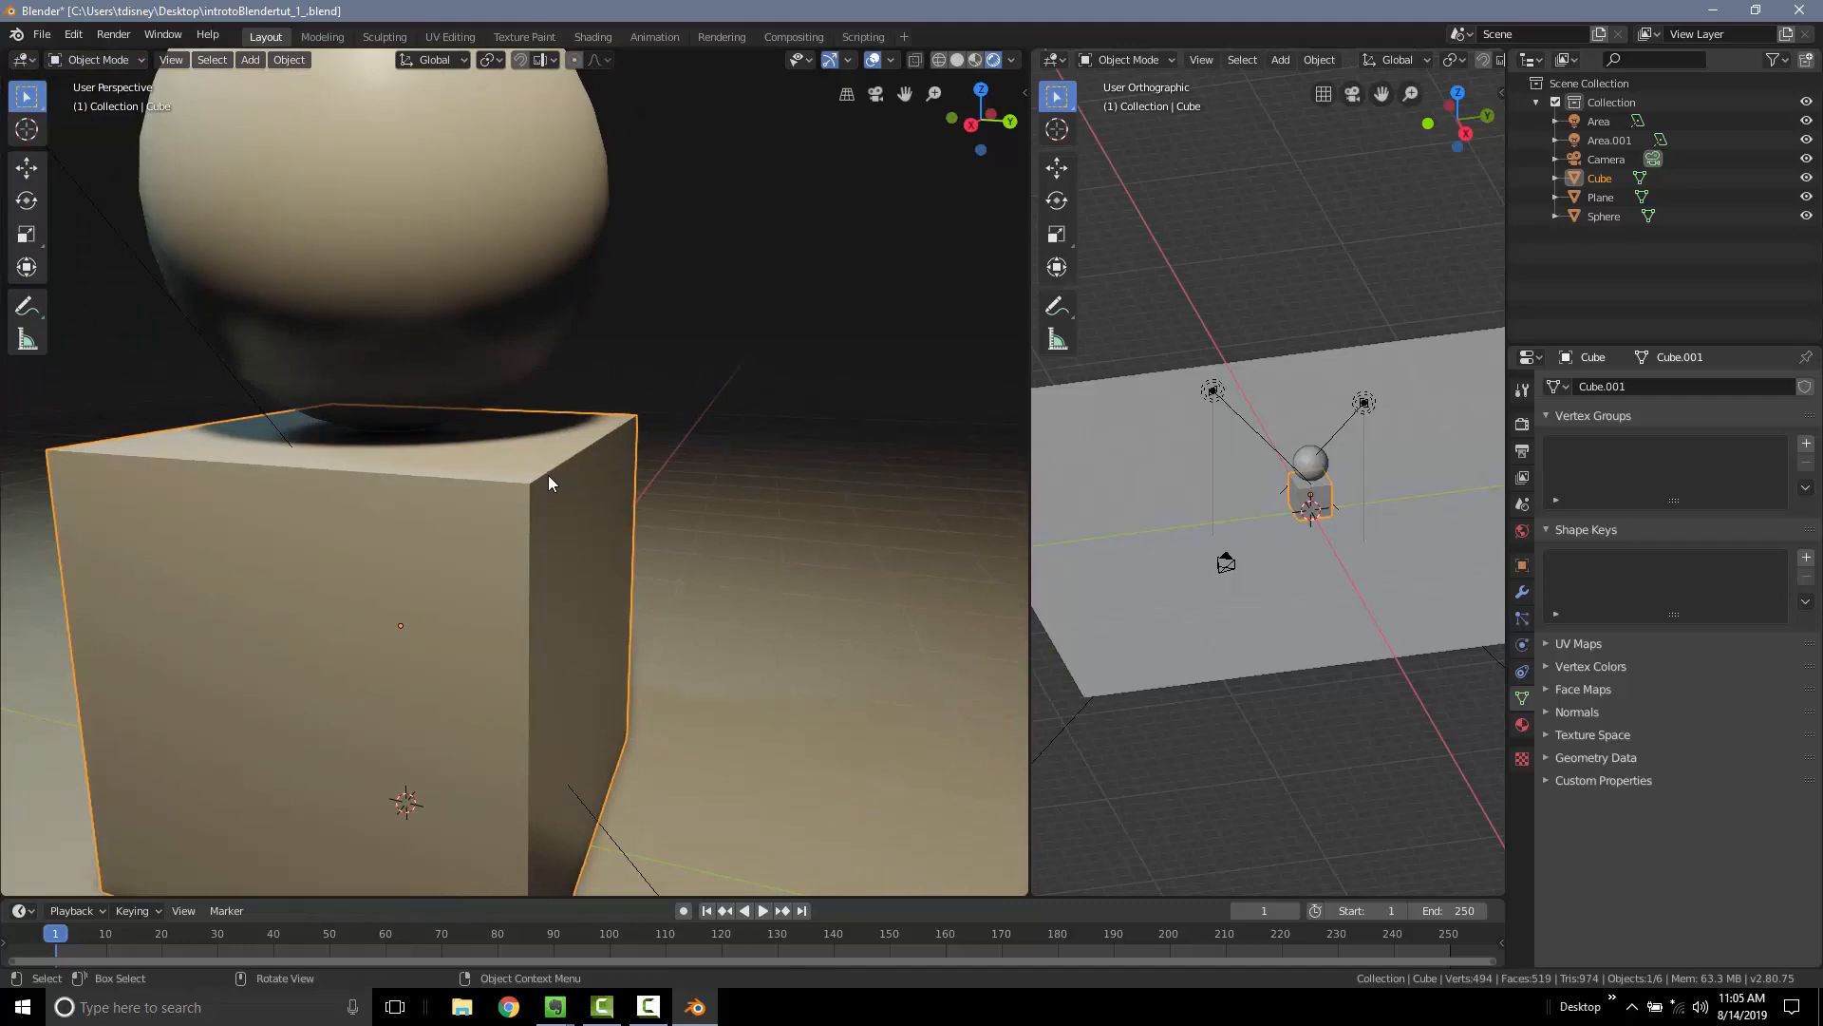
pyautogui.scroll(-3, 558, 457)
pyautogui.scroll(3, 556, 466)
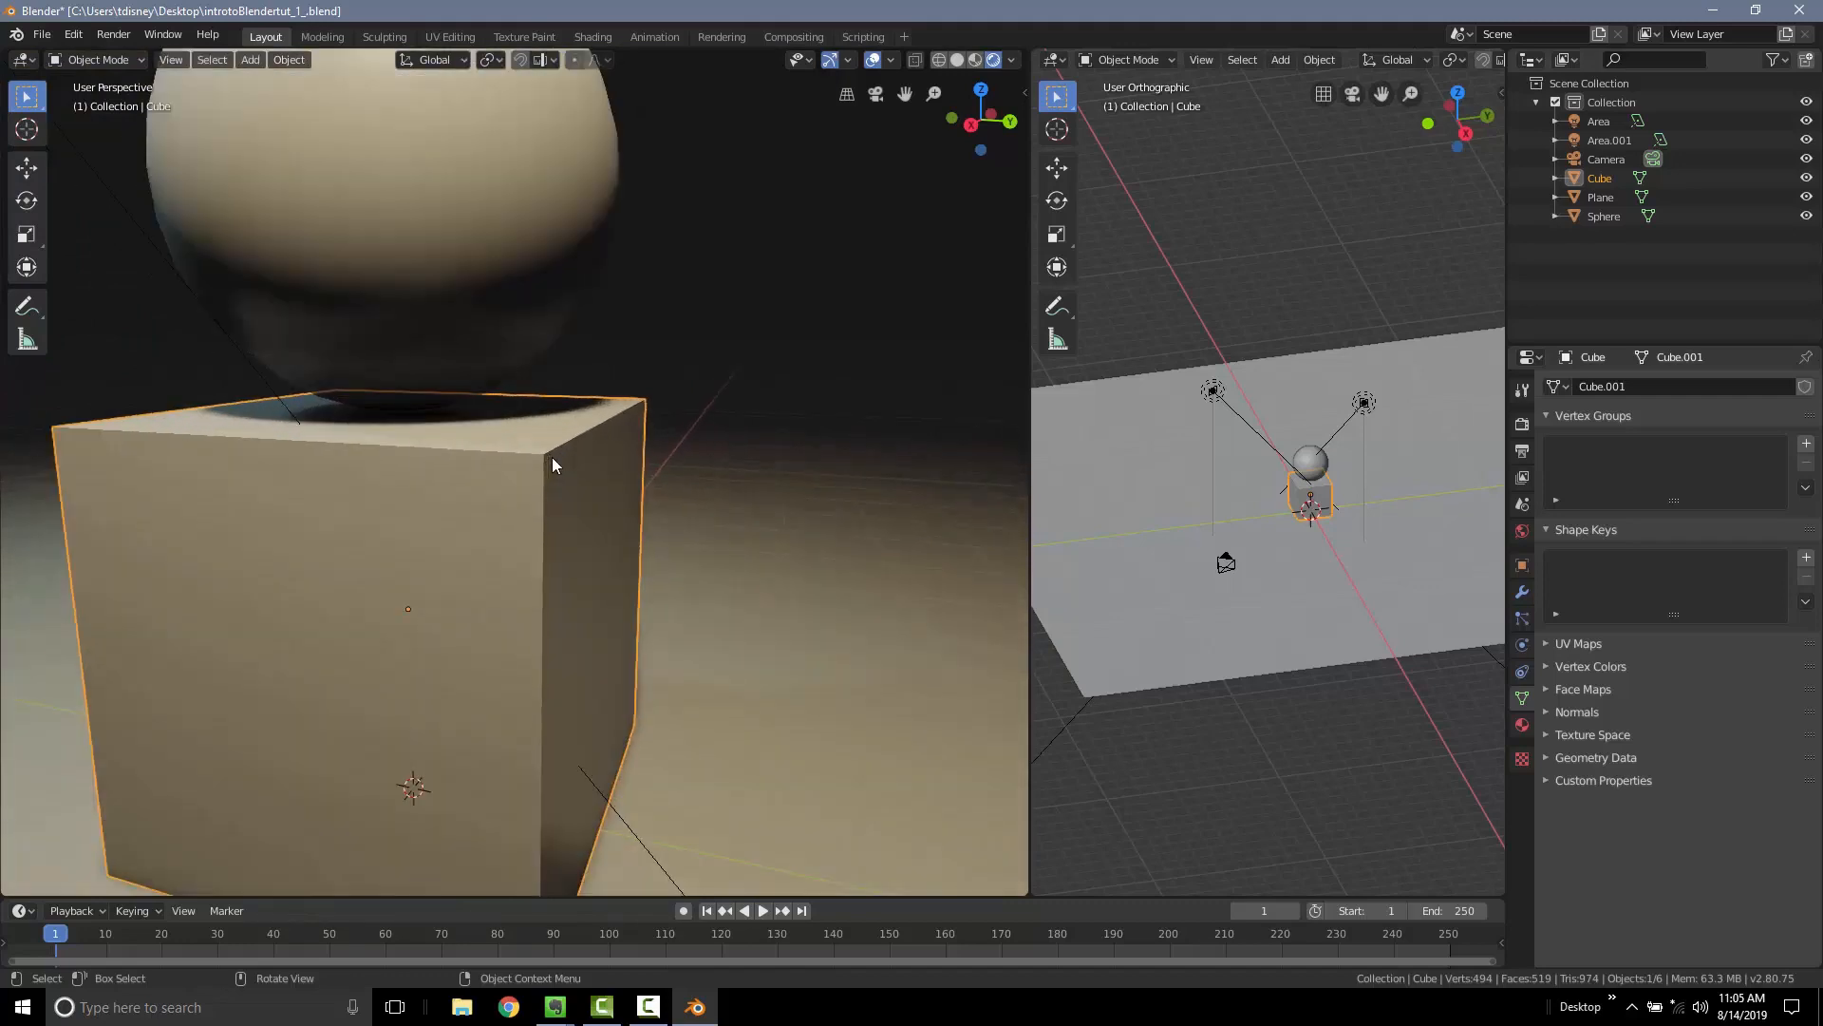
pyautogui.scroll(-3, 576, 454)
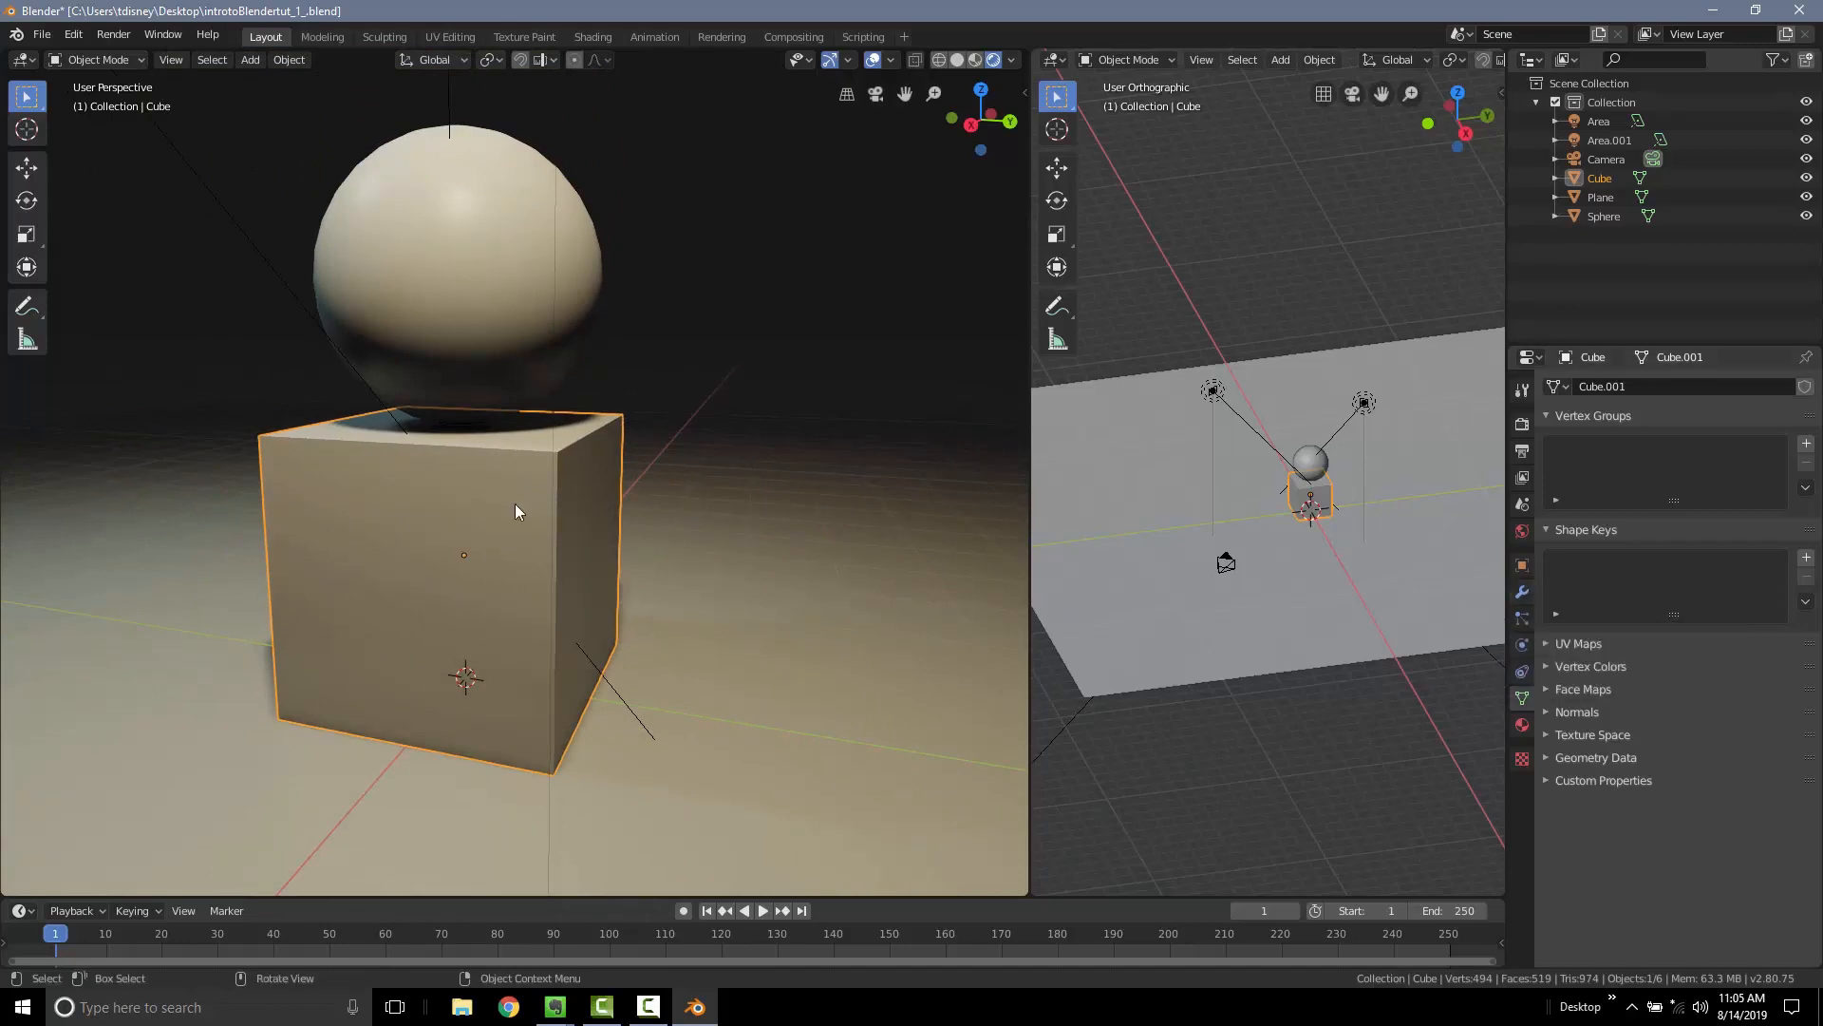
pyautogui.click(1523, 593)
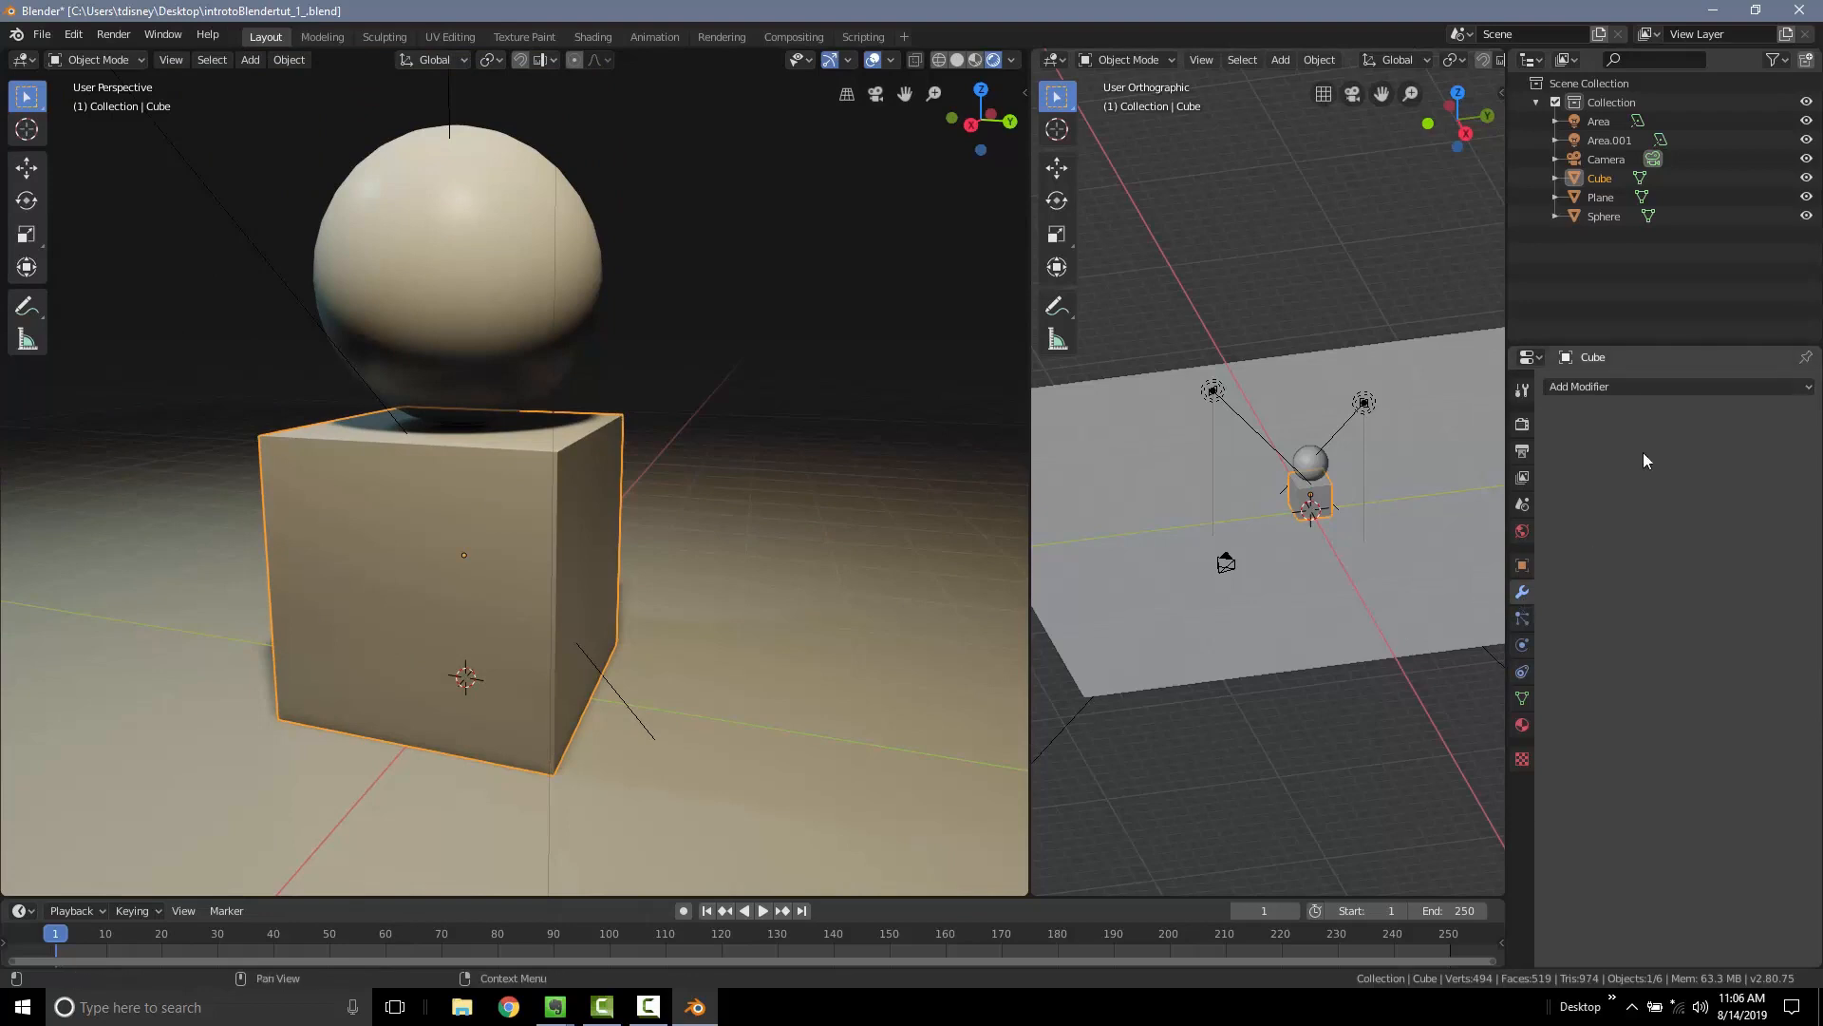
pyautogui.click(1577, 392)
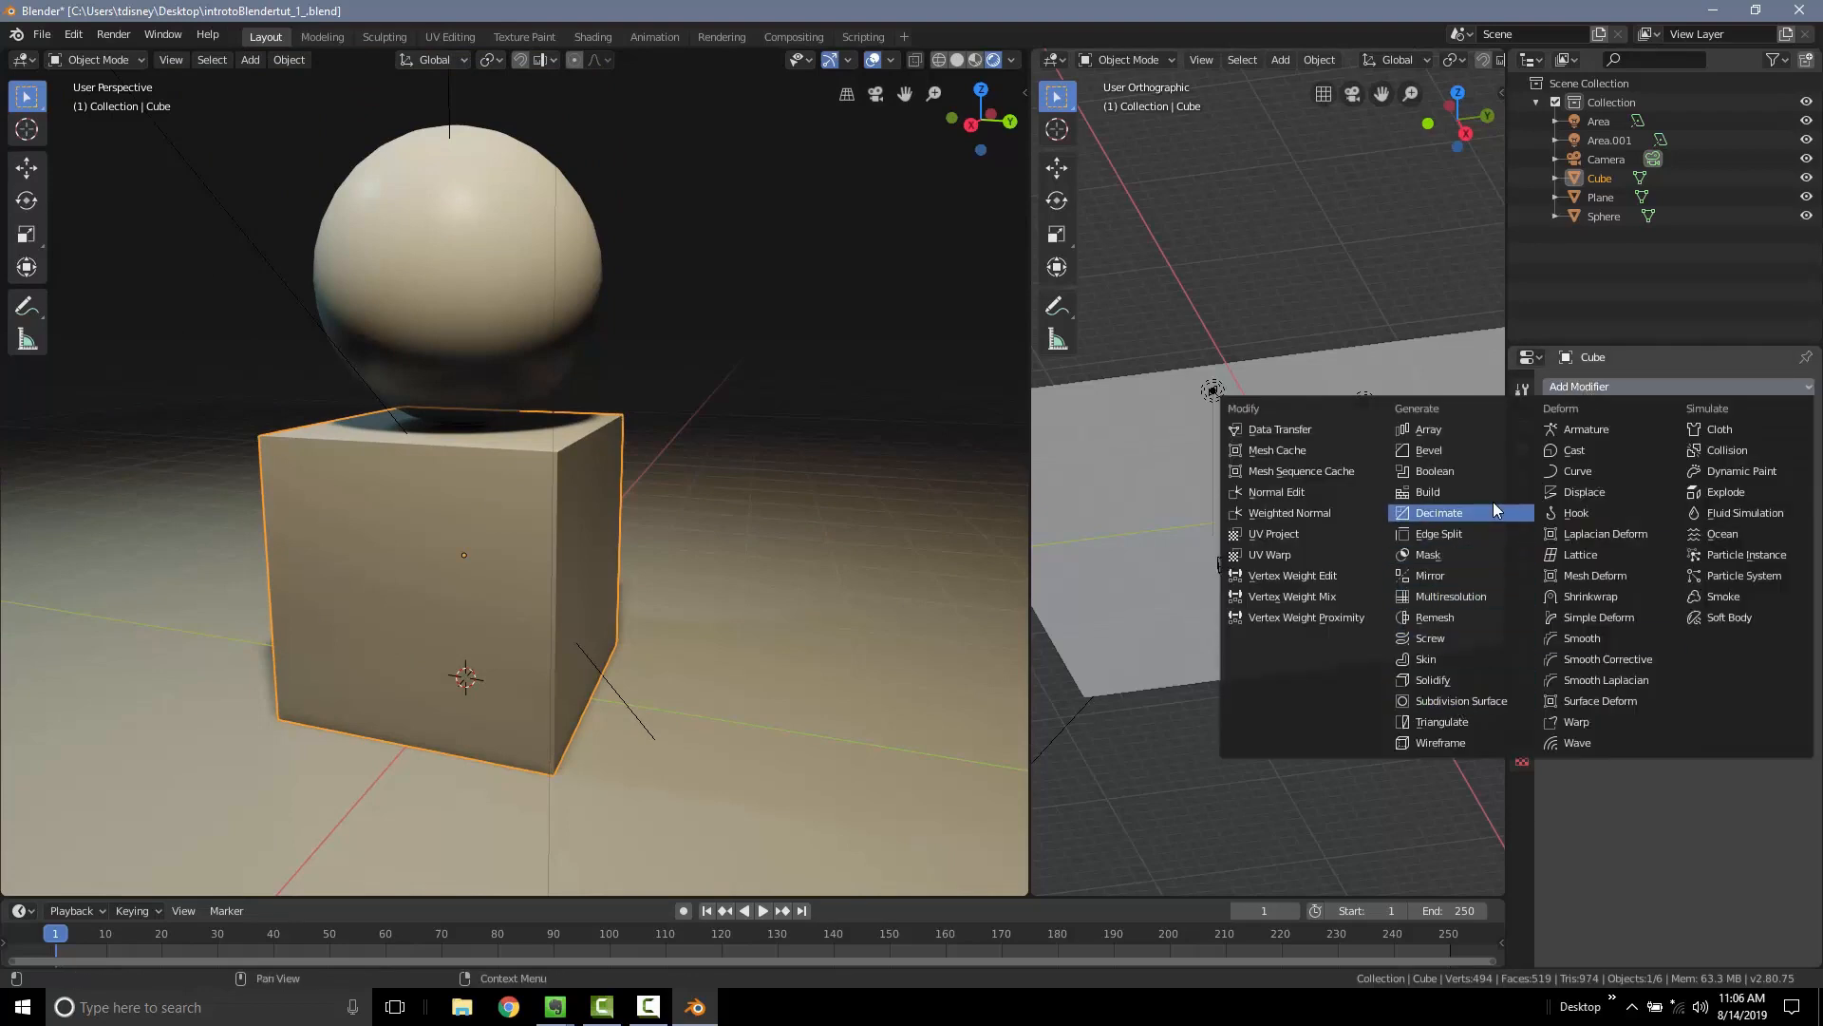
pyautogui.click(1438, 452)
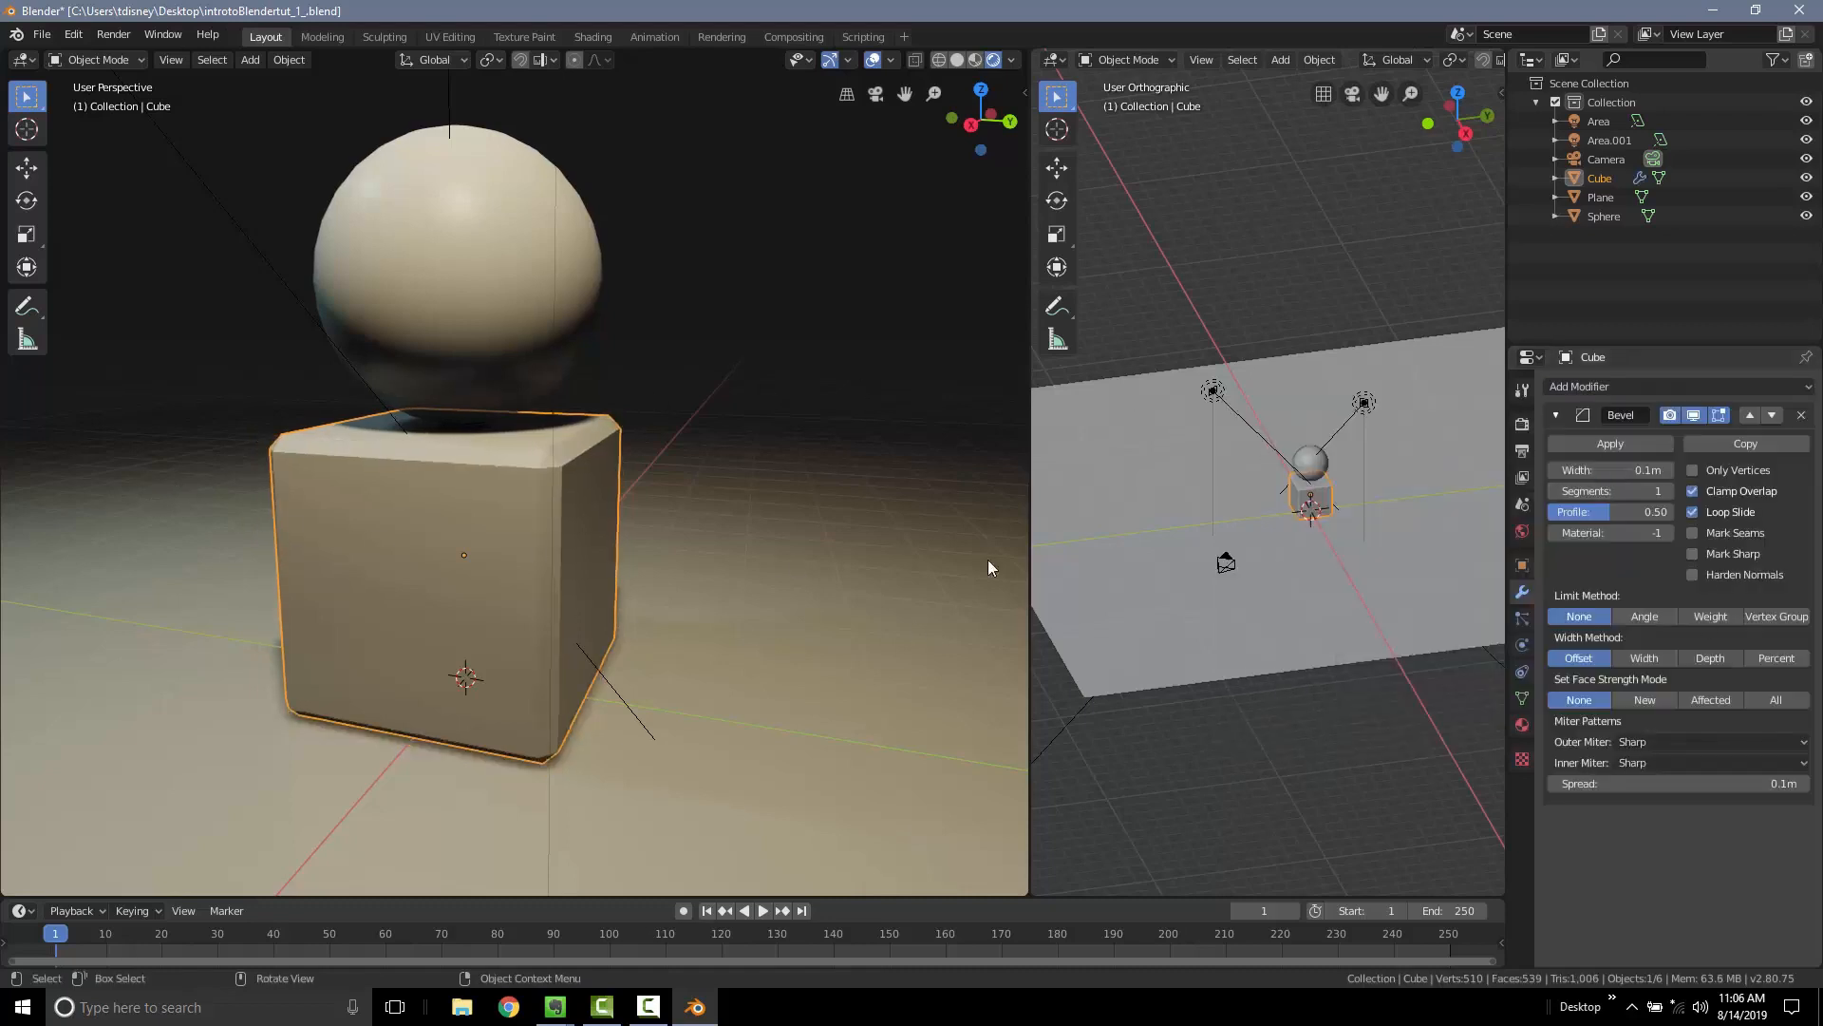
# Set the width of the cube's Bevel modifier to 0.03 m
pyautogui.click(1610, 470)
pyautogui.write('0.27')
pyautogui.press('Return')
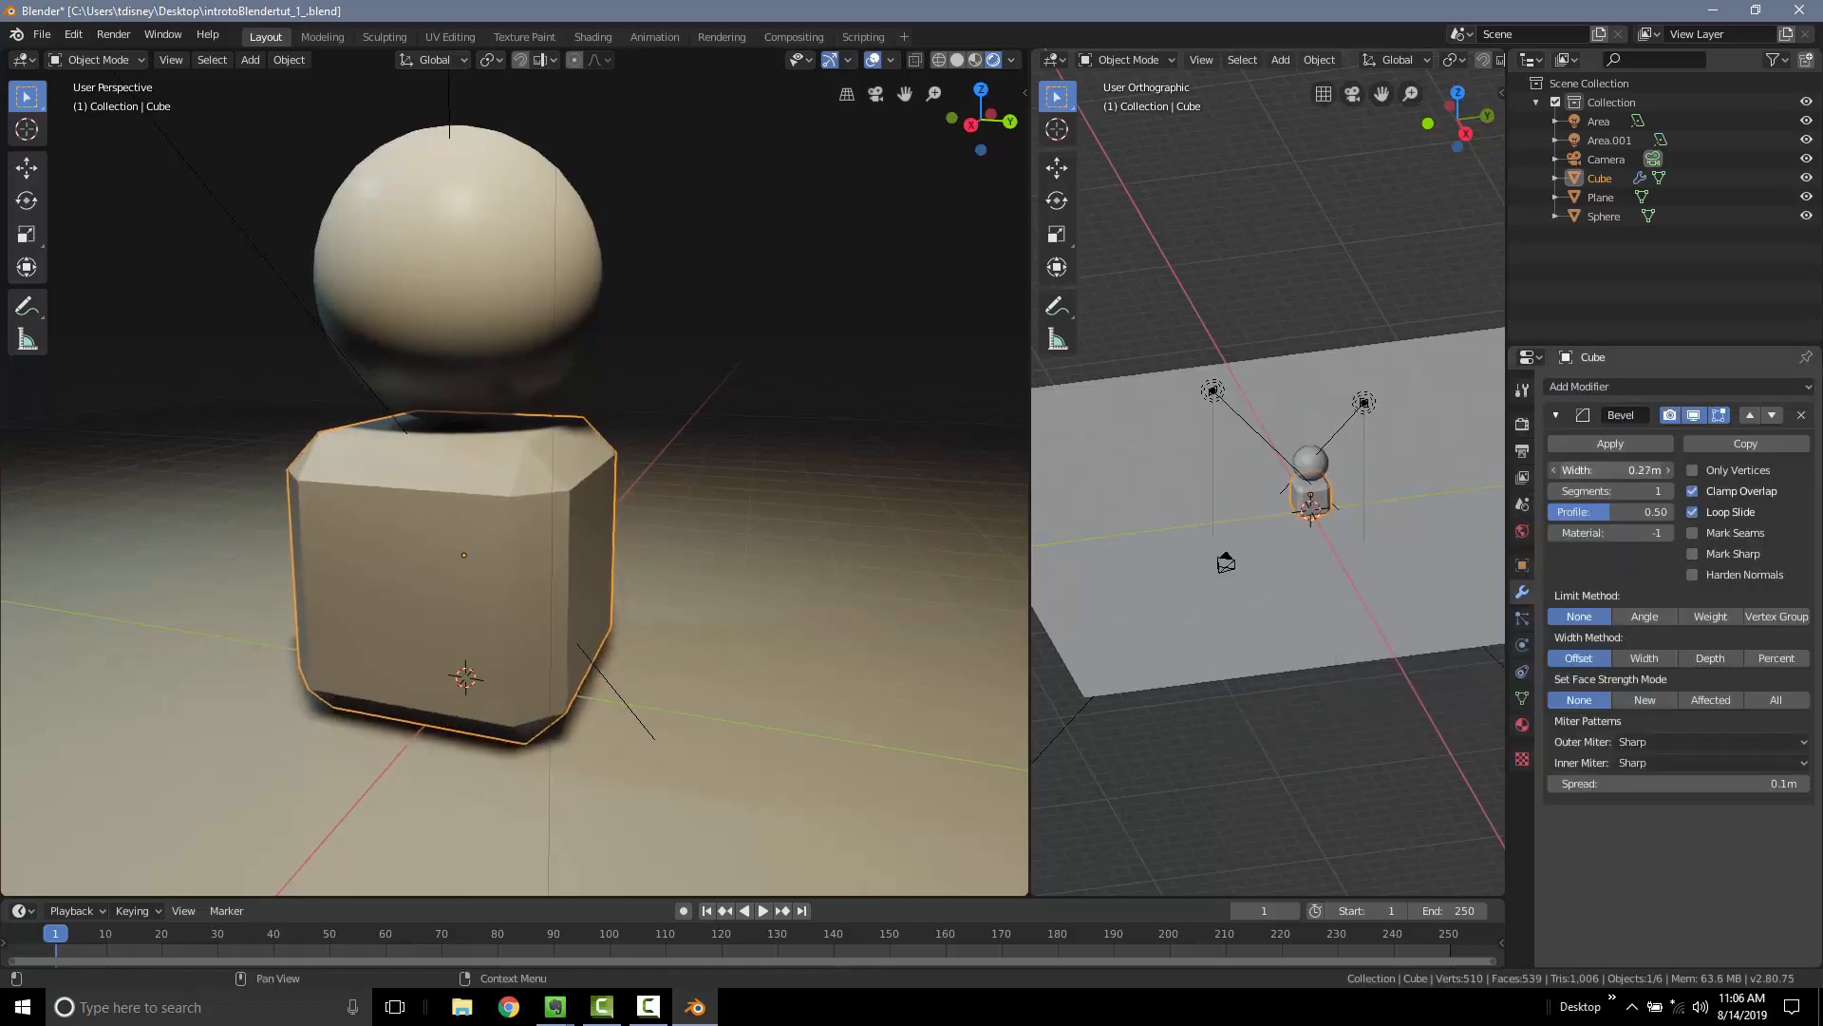
pyautogui.moveTo(1611, 470)
pyautogui.mouseDown()
pyautogui.moveTo(1667, 470)
pyautogui.moveTo(1586, 470)
pyautogui.mouseUp()
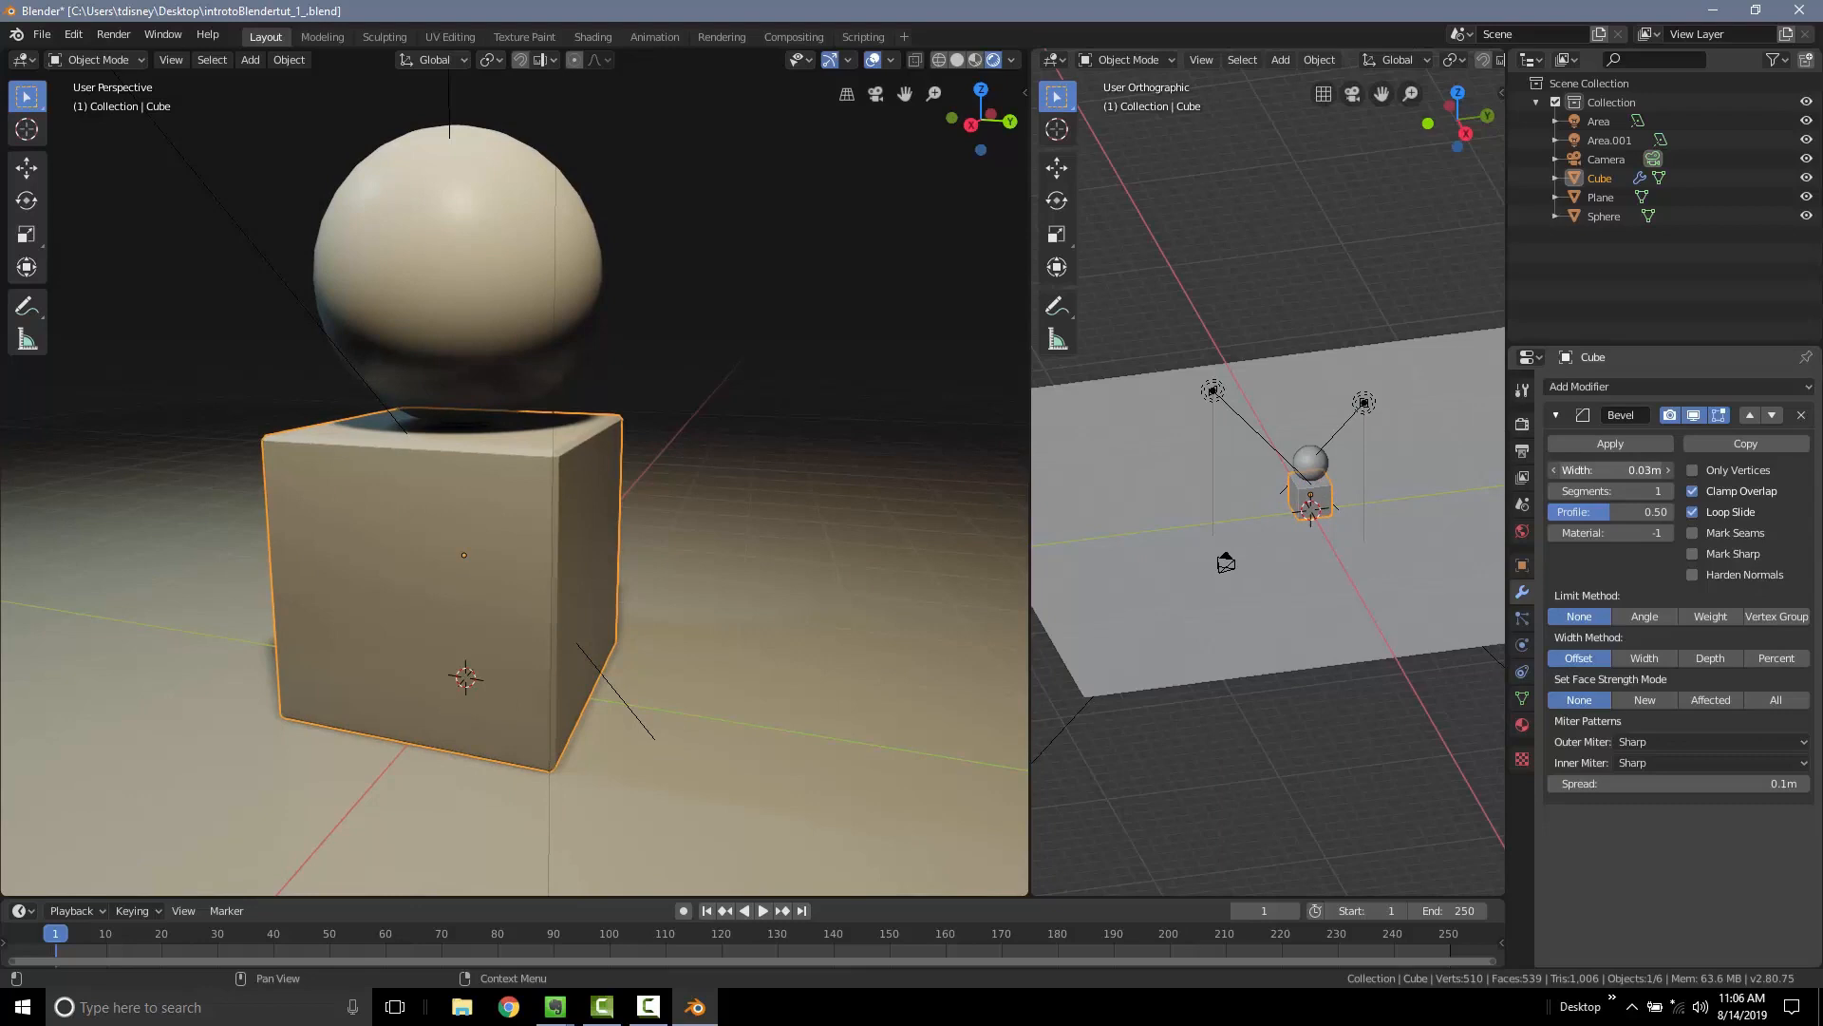
# Raise the cube's Bevel modifier to 6 segments for rounder edges
pyautogui.scroll(2, 565, 457)
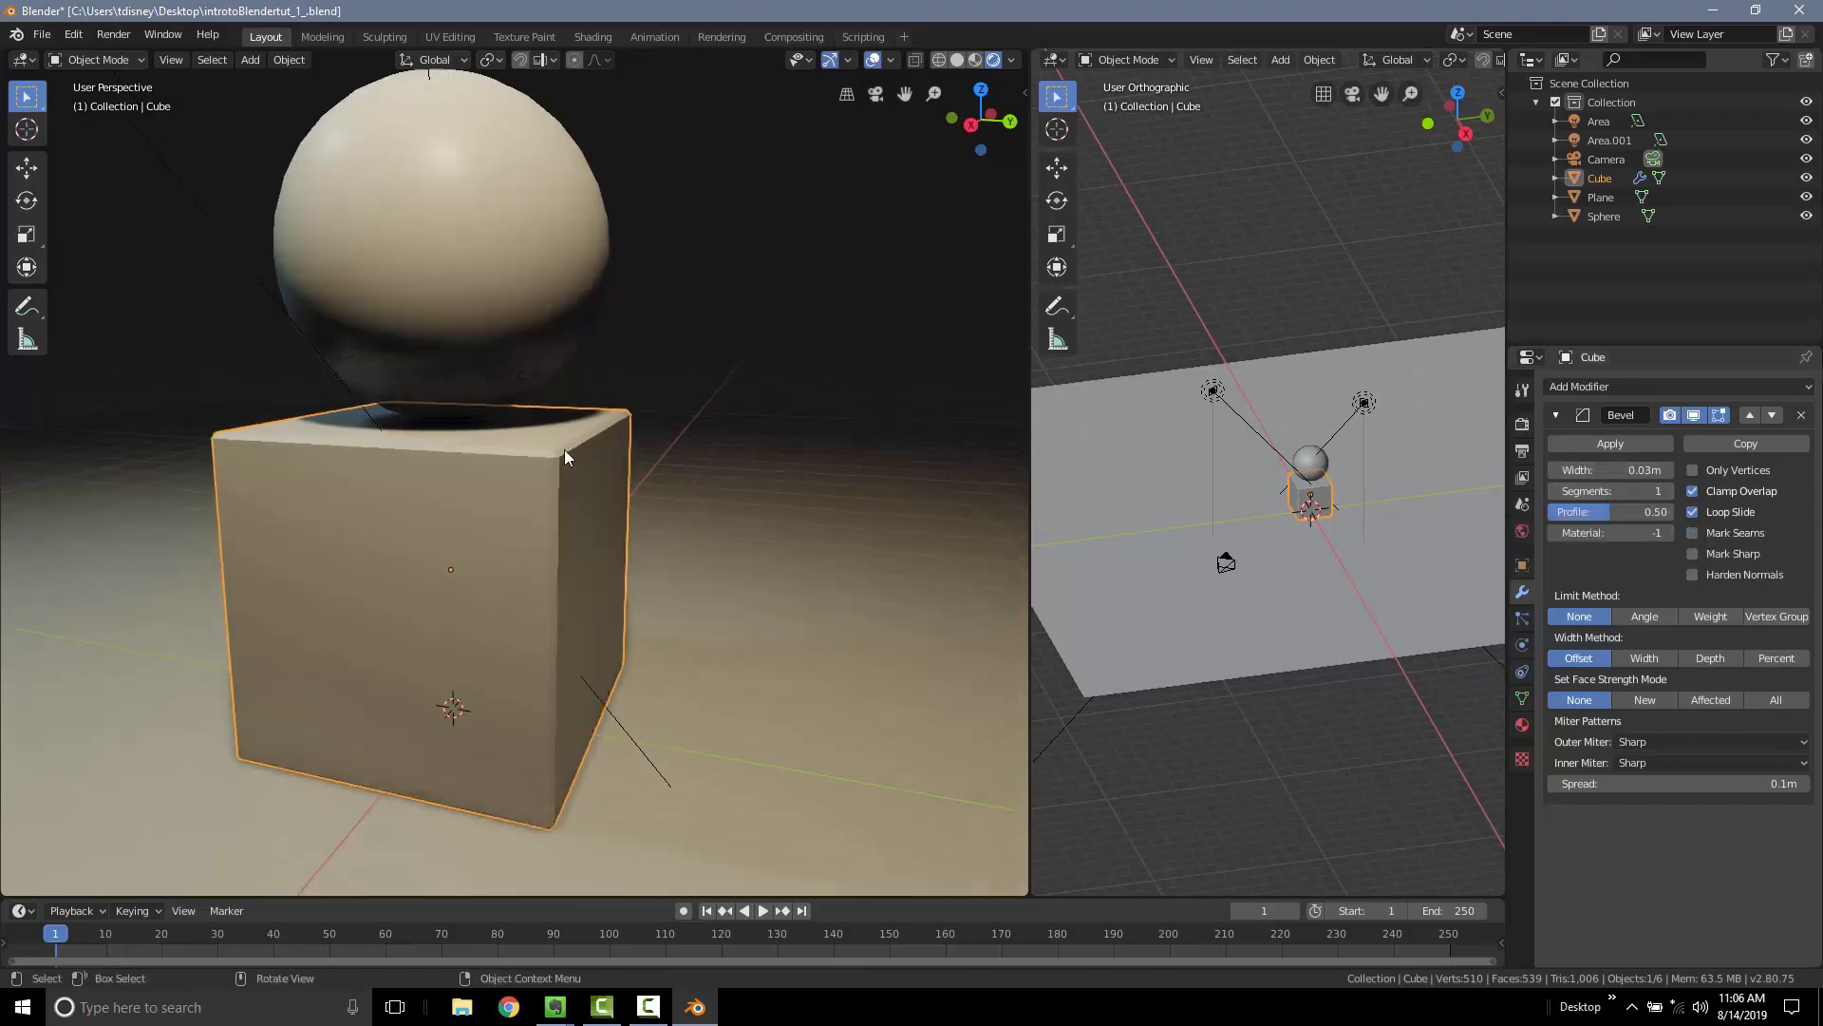
pyautogui.scroll(3, 570, 454)
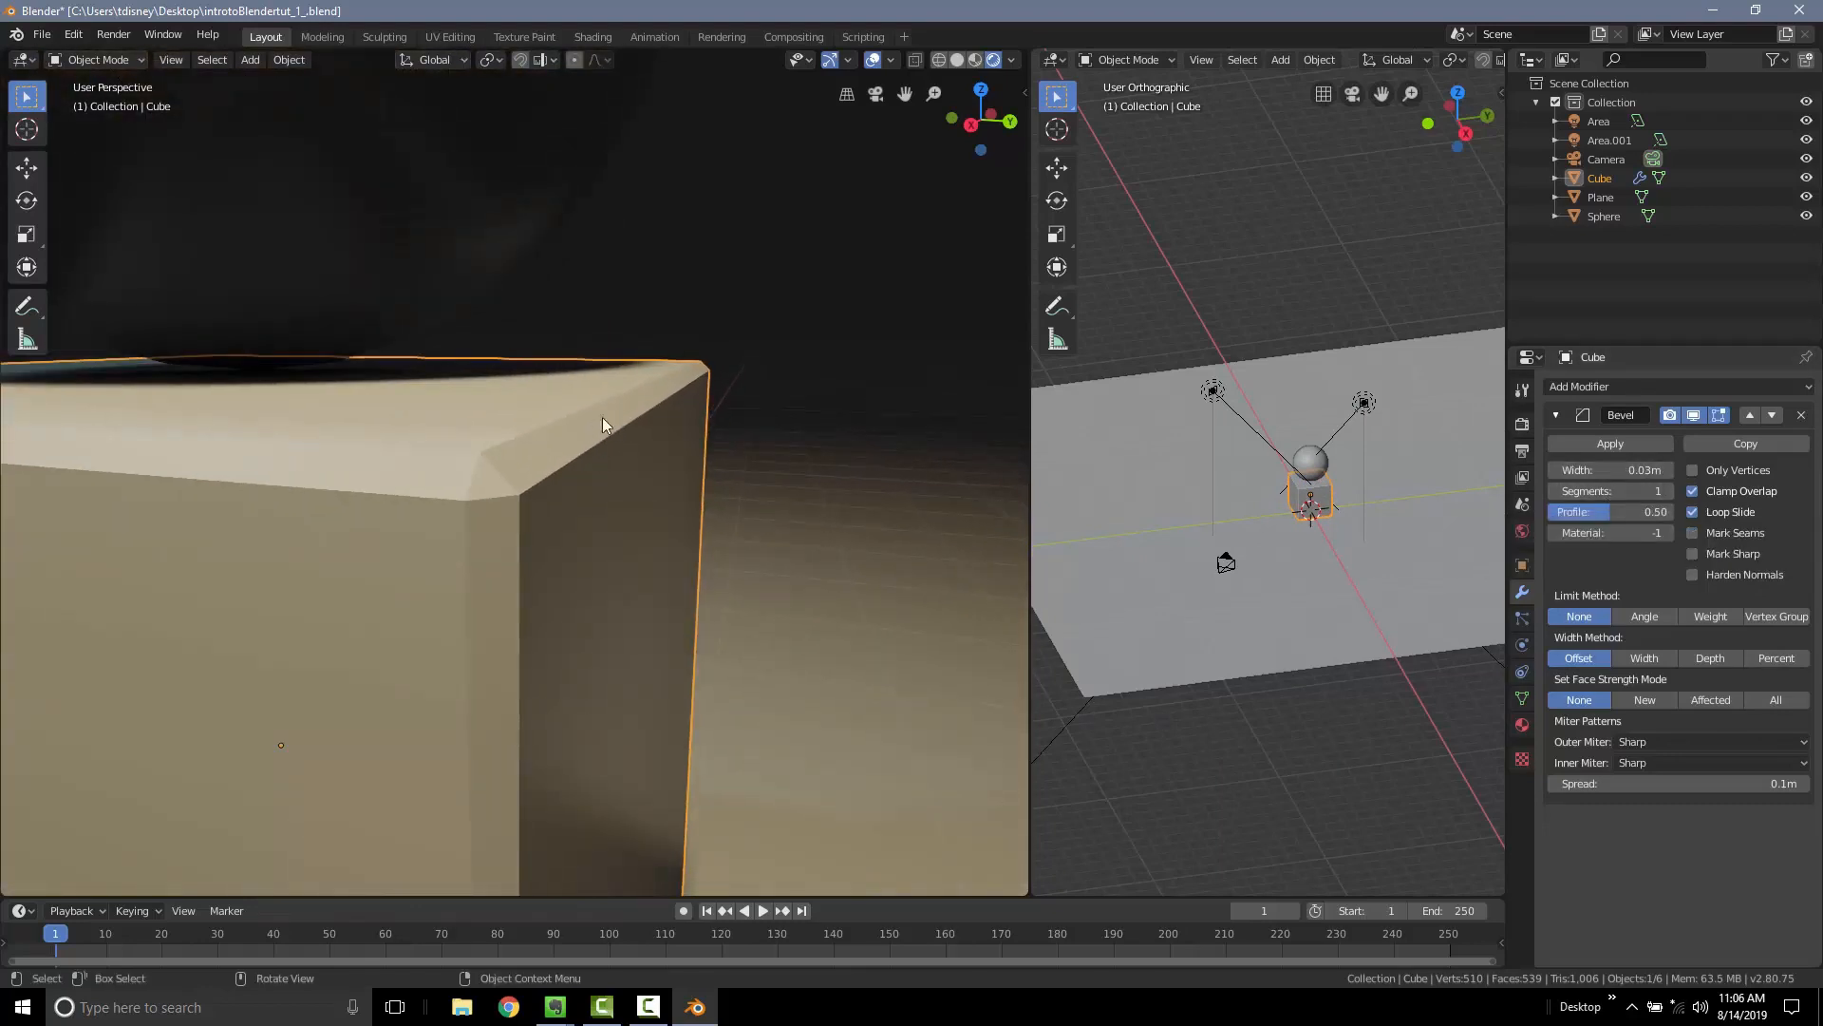
pyautogui.scroll(-1, 504, 432)
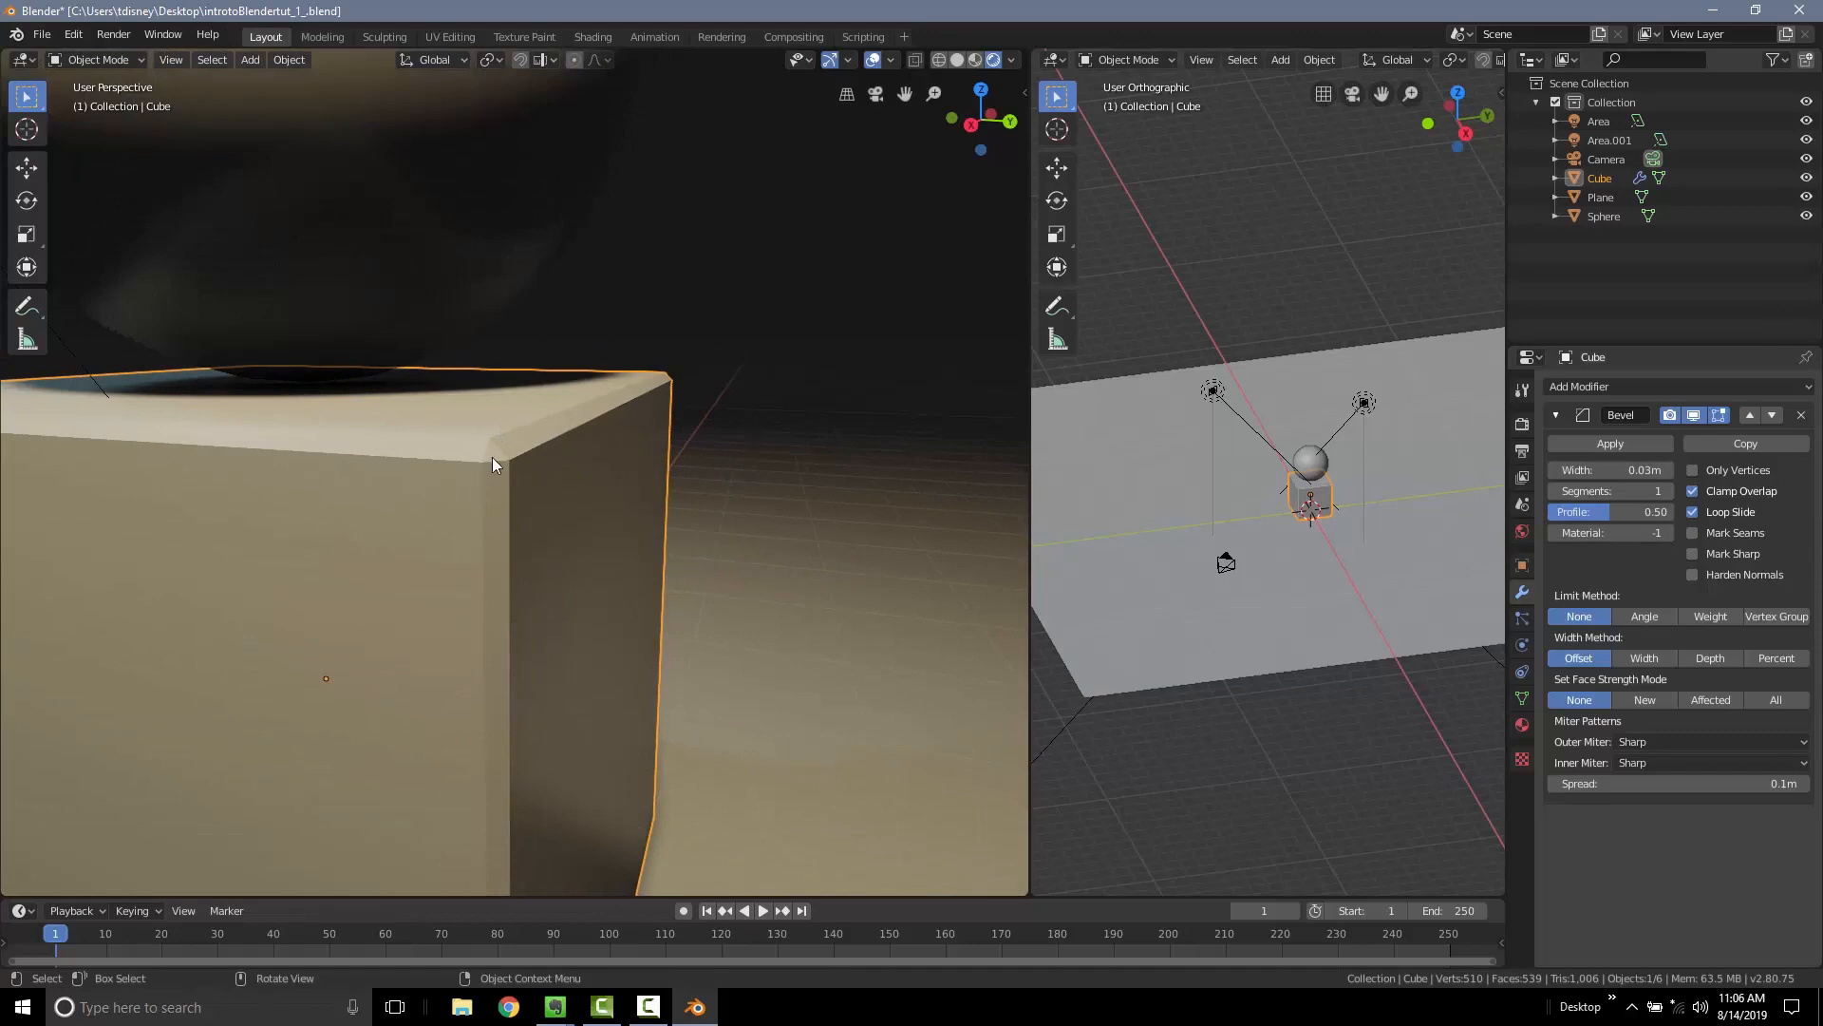
pyautogui.click(1669, 491)
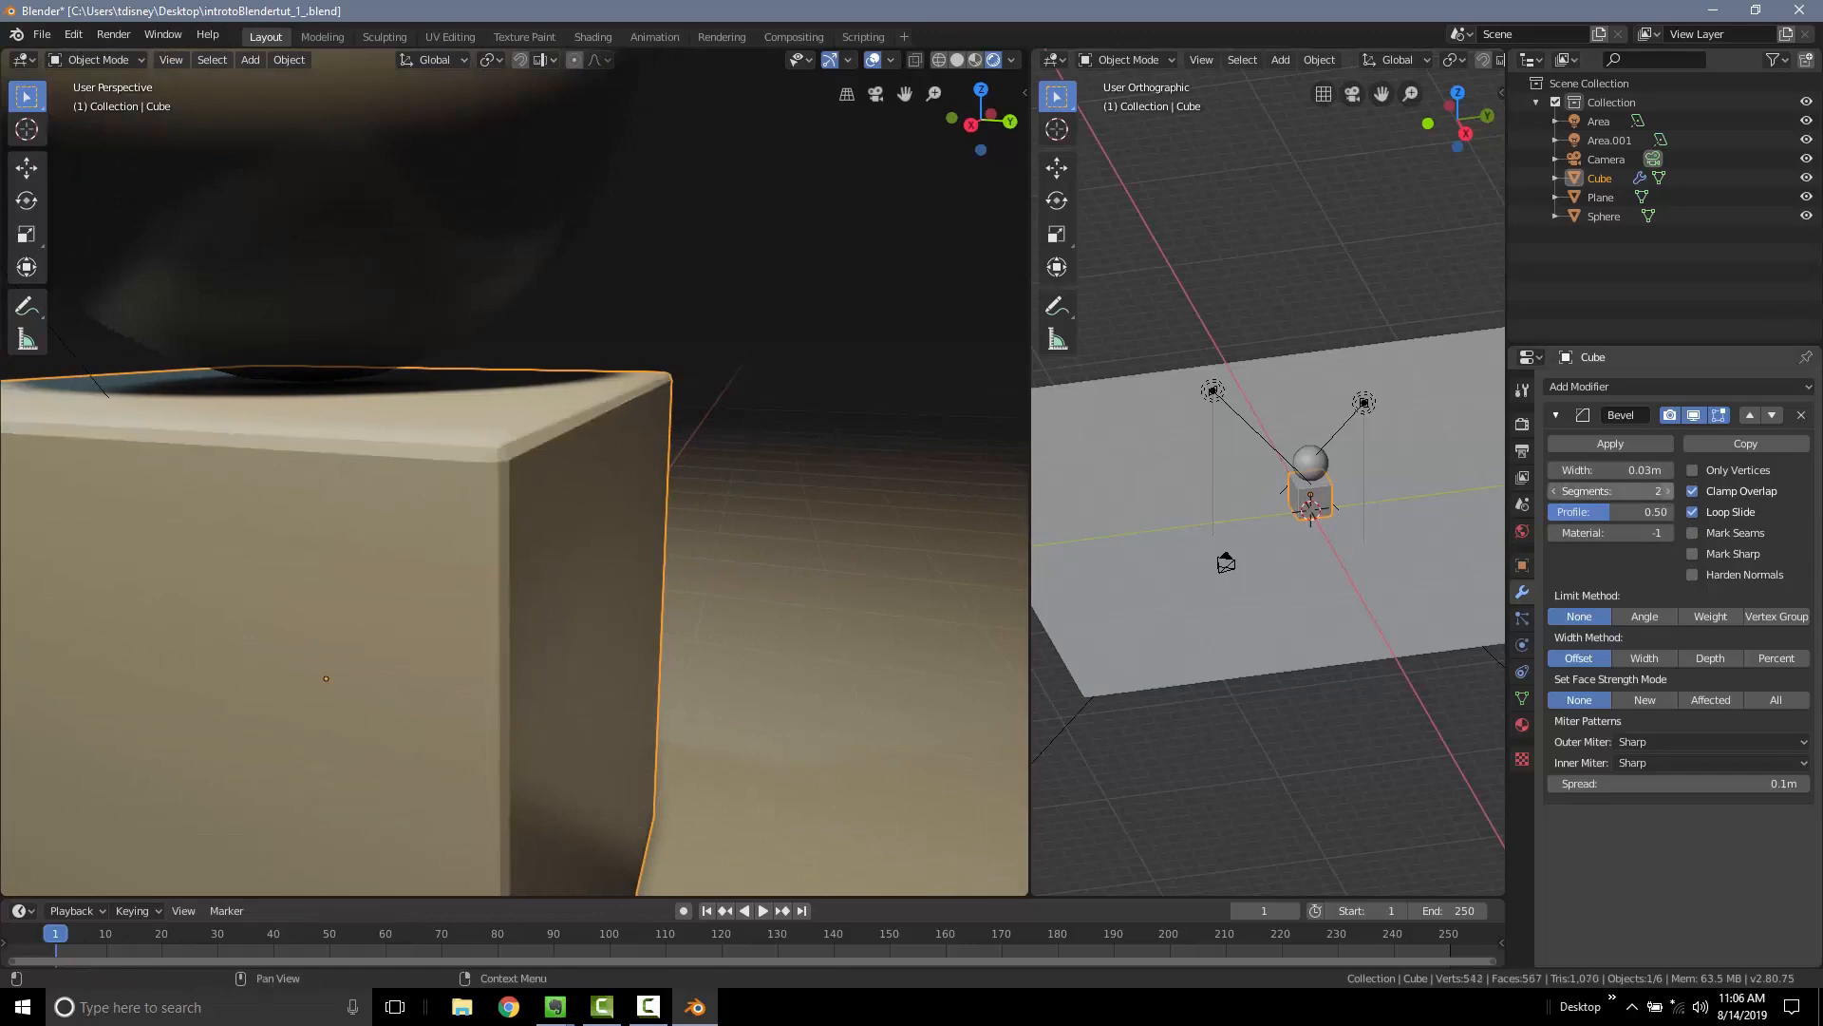
pyautogui.click(1668, 491)
pyautogui.click(1669, 491)
pyautogui.click(1668, 491)
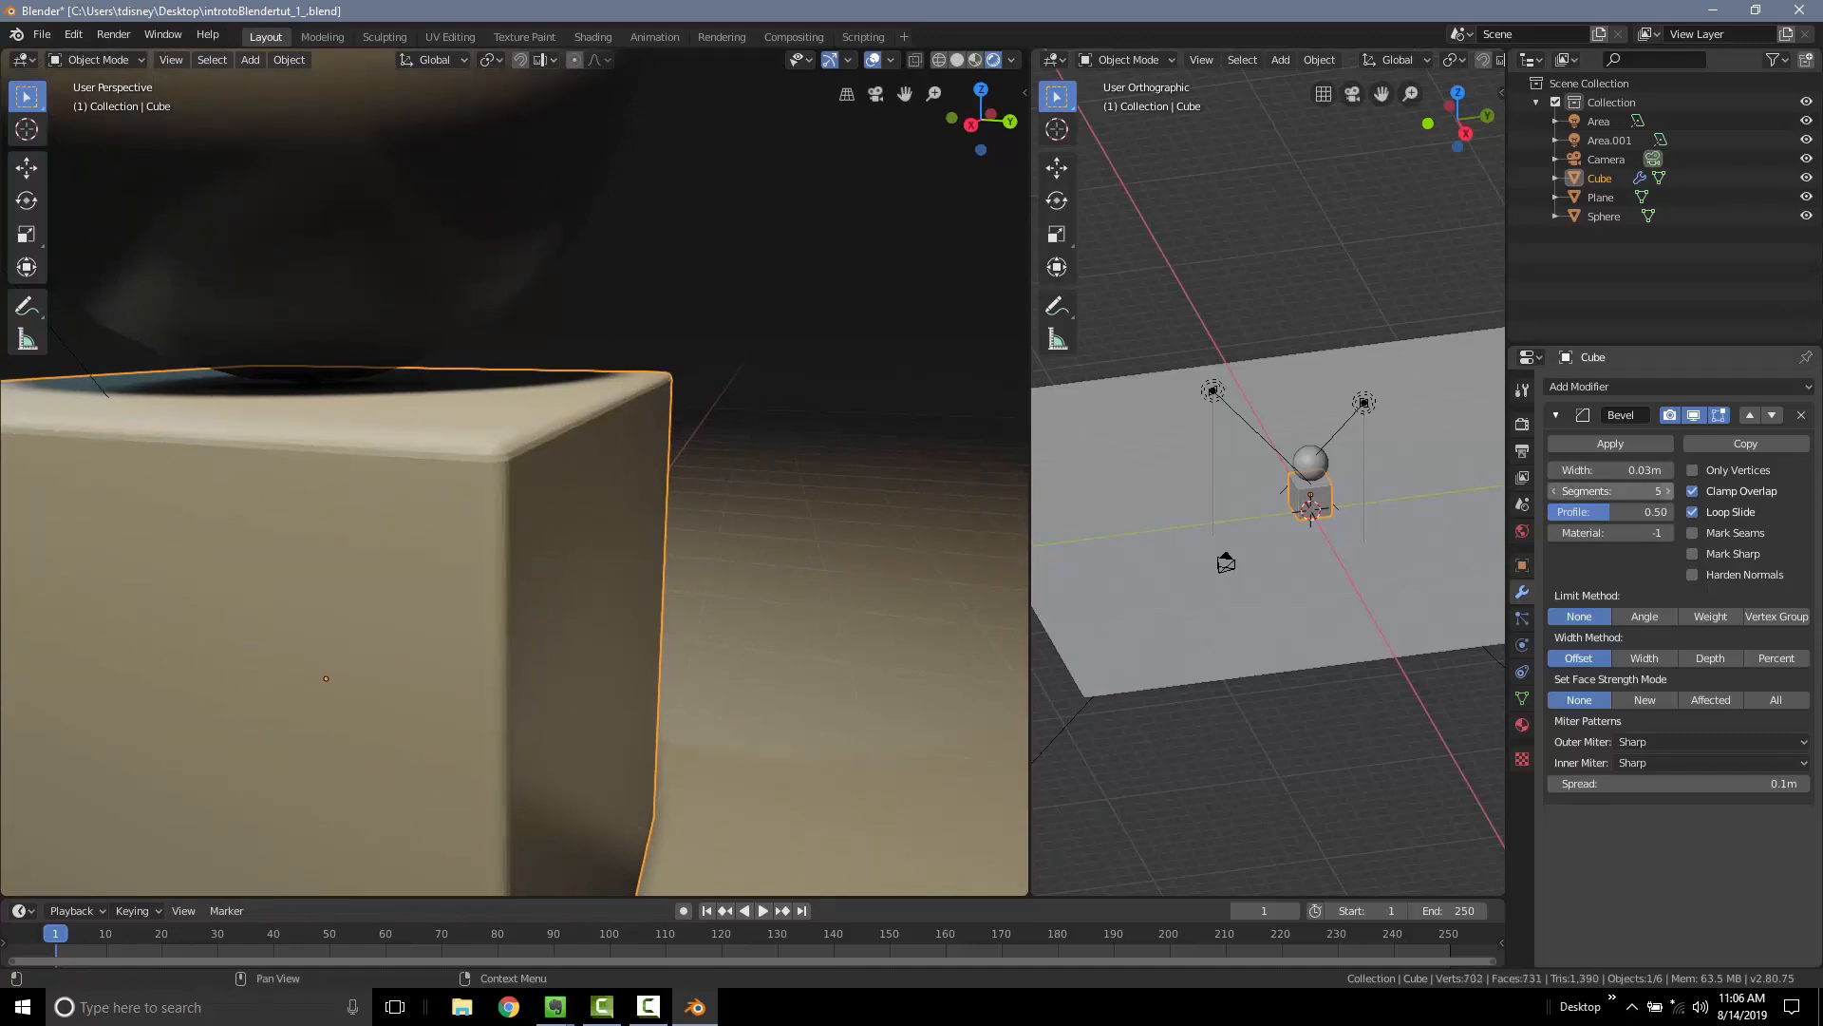
# Apply Shade Smooth to the beveled cube
pyautogui.scroll(-5, 725, 472)
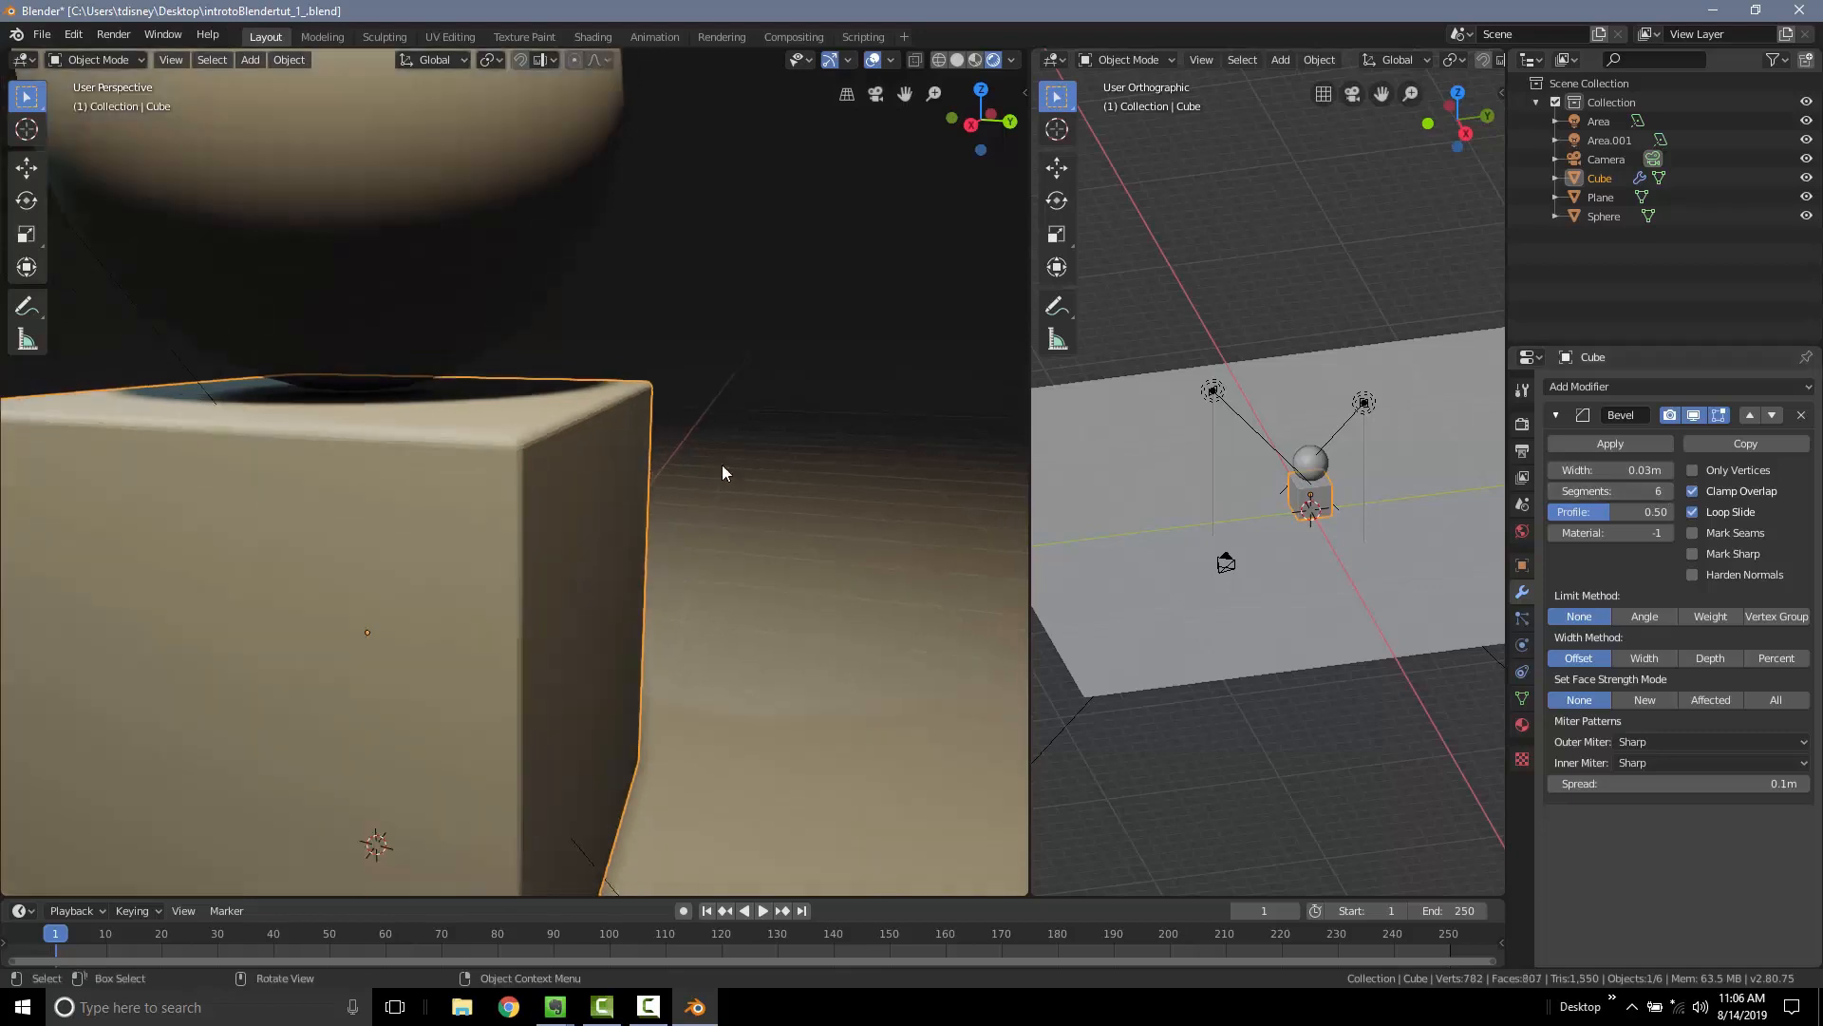
pyautogui.scroll(3, 530, 447)
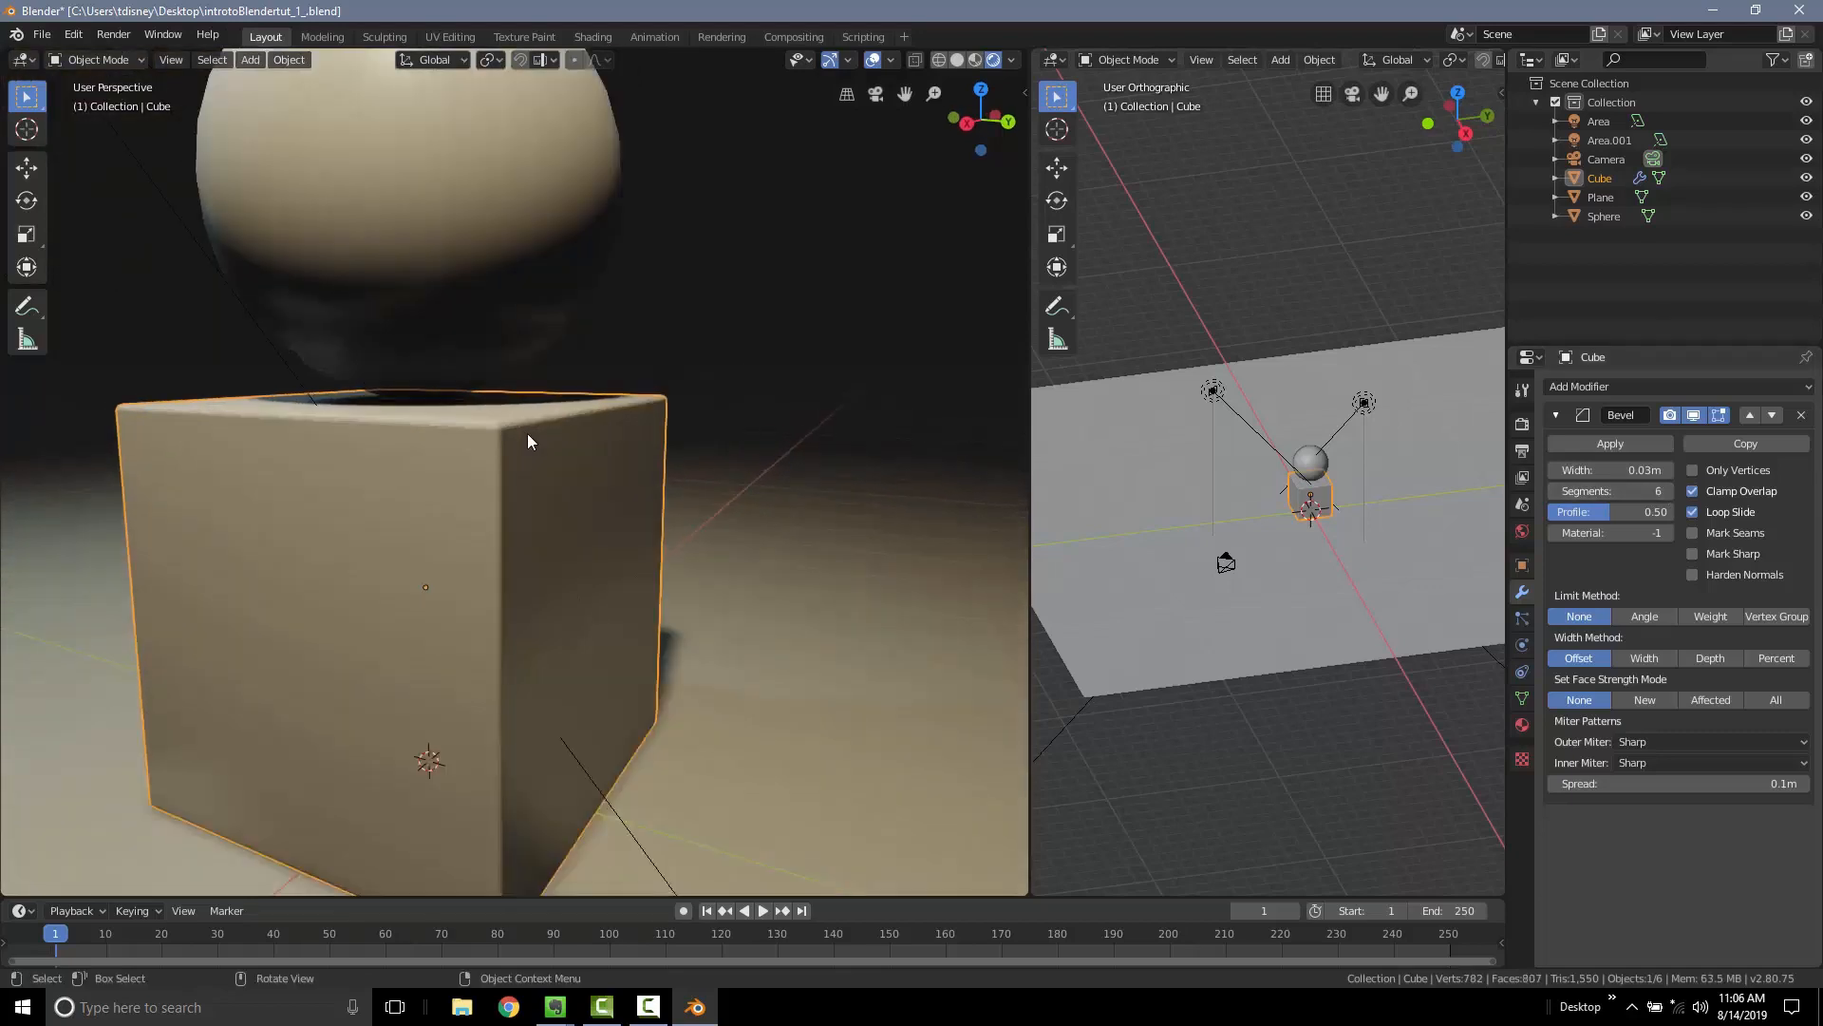
pyautogui.scroll(-2, 546, 442)
pyautogui.click(289, 60)
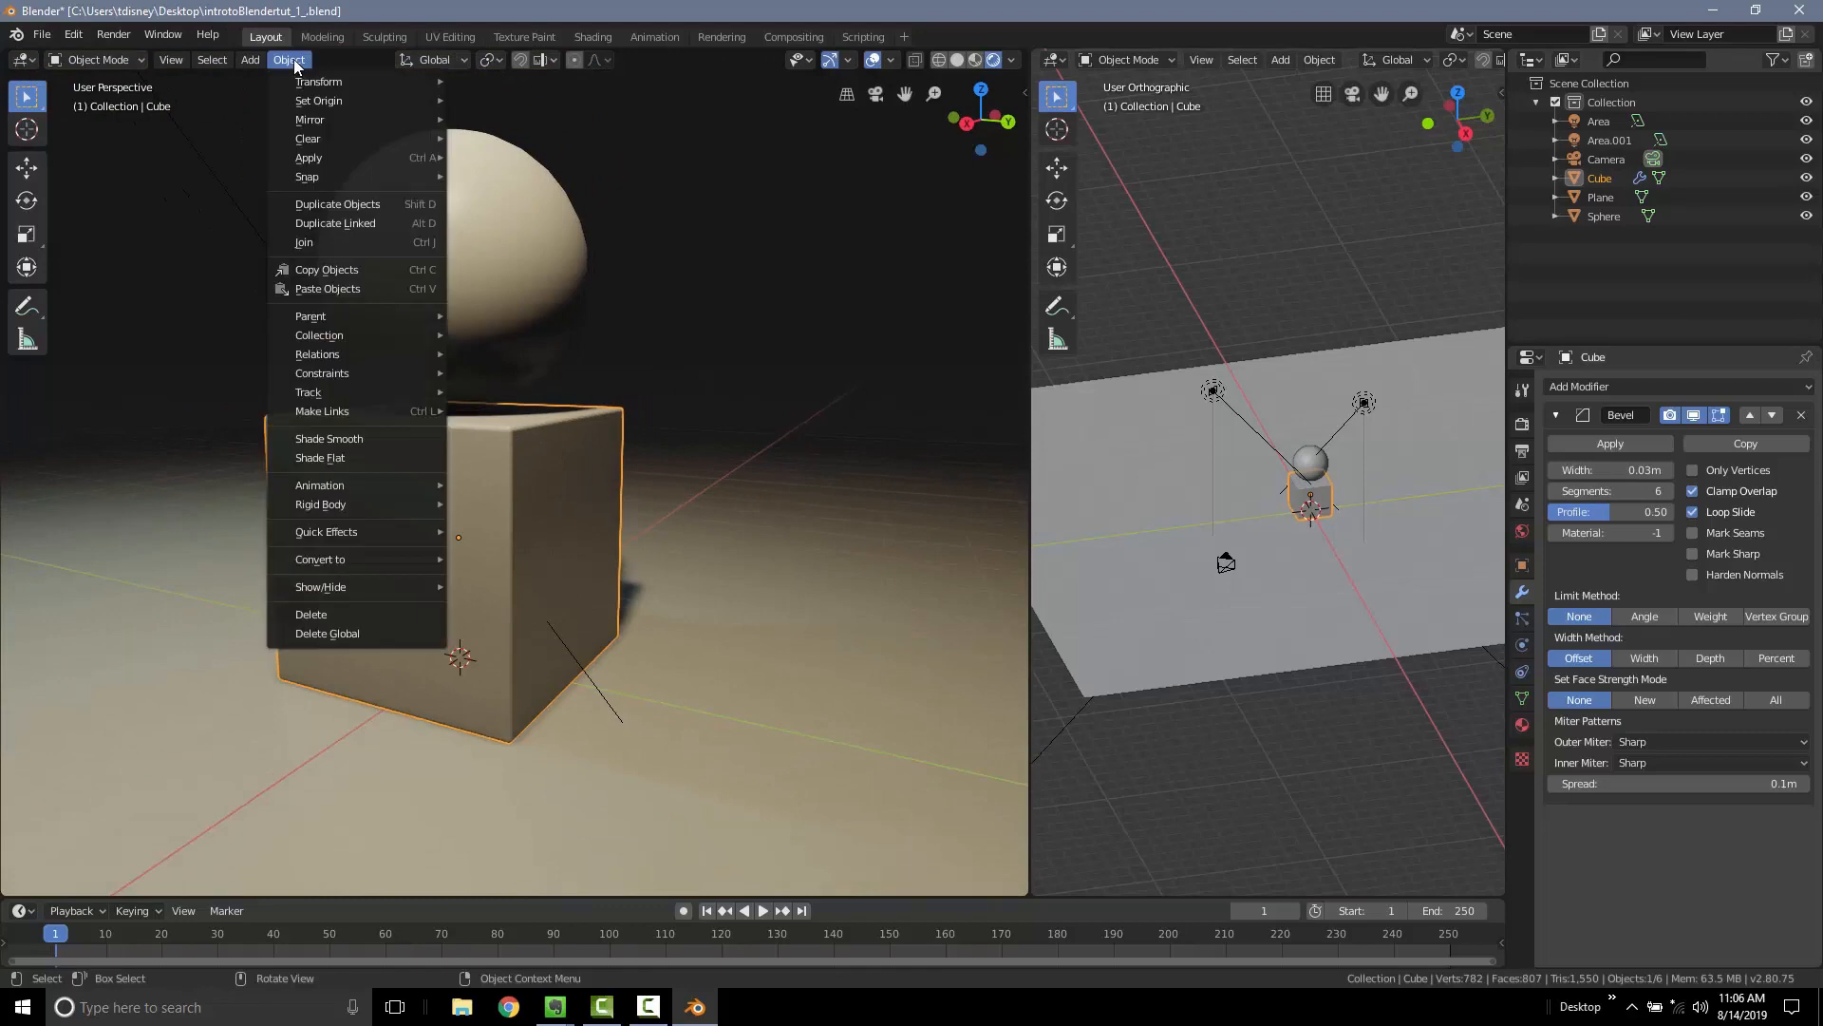
pyautogui.click(359, 438)
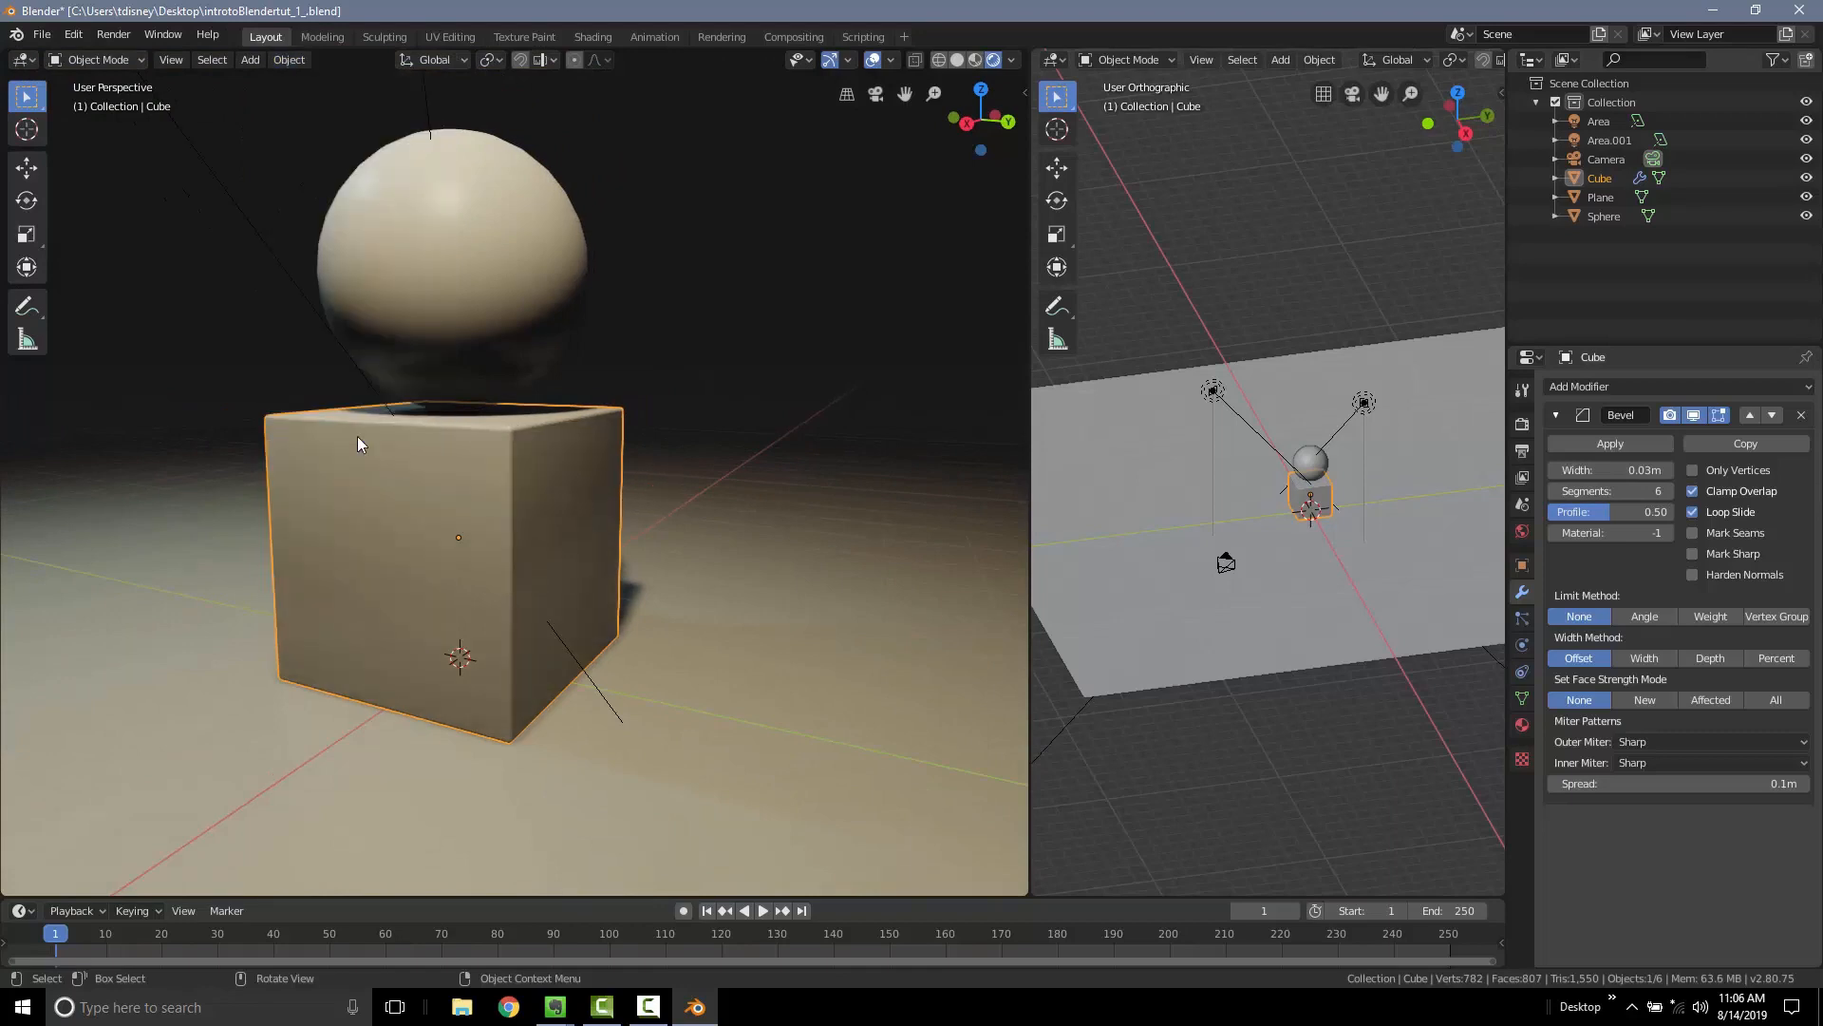
# Check the cube's rounded edges up close and through the camera, and save the Blender file
pyautogui.scroll(4, 502, 413)
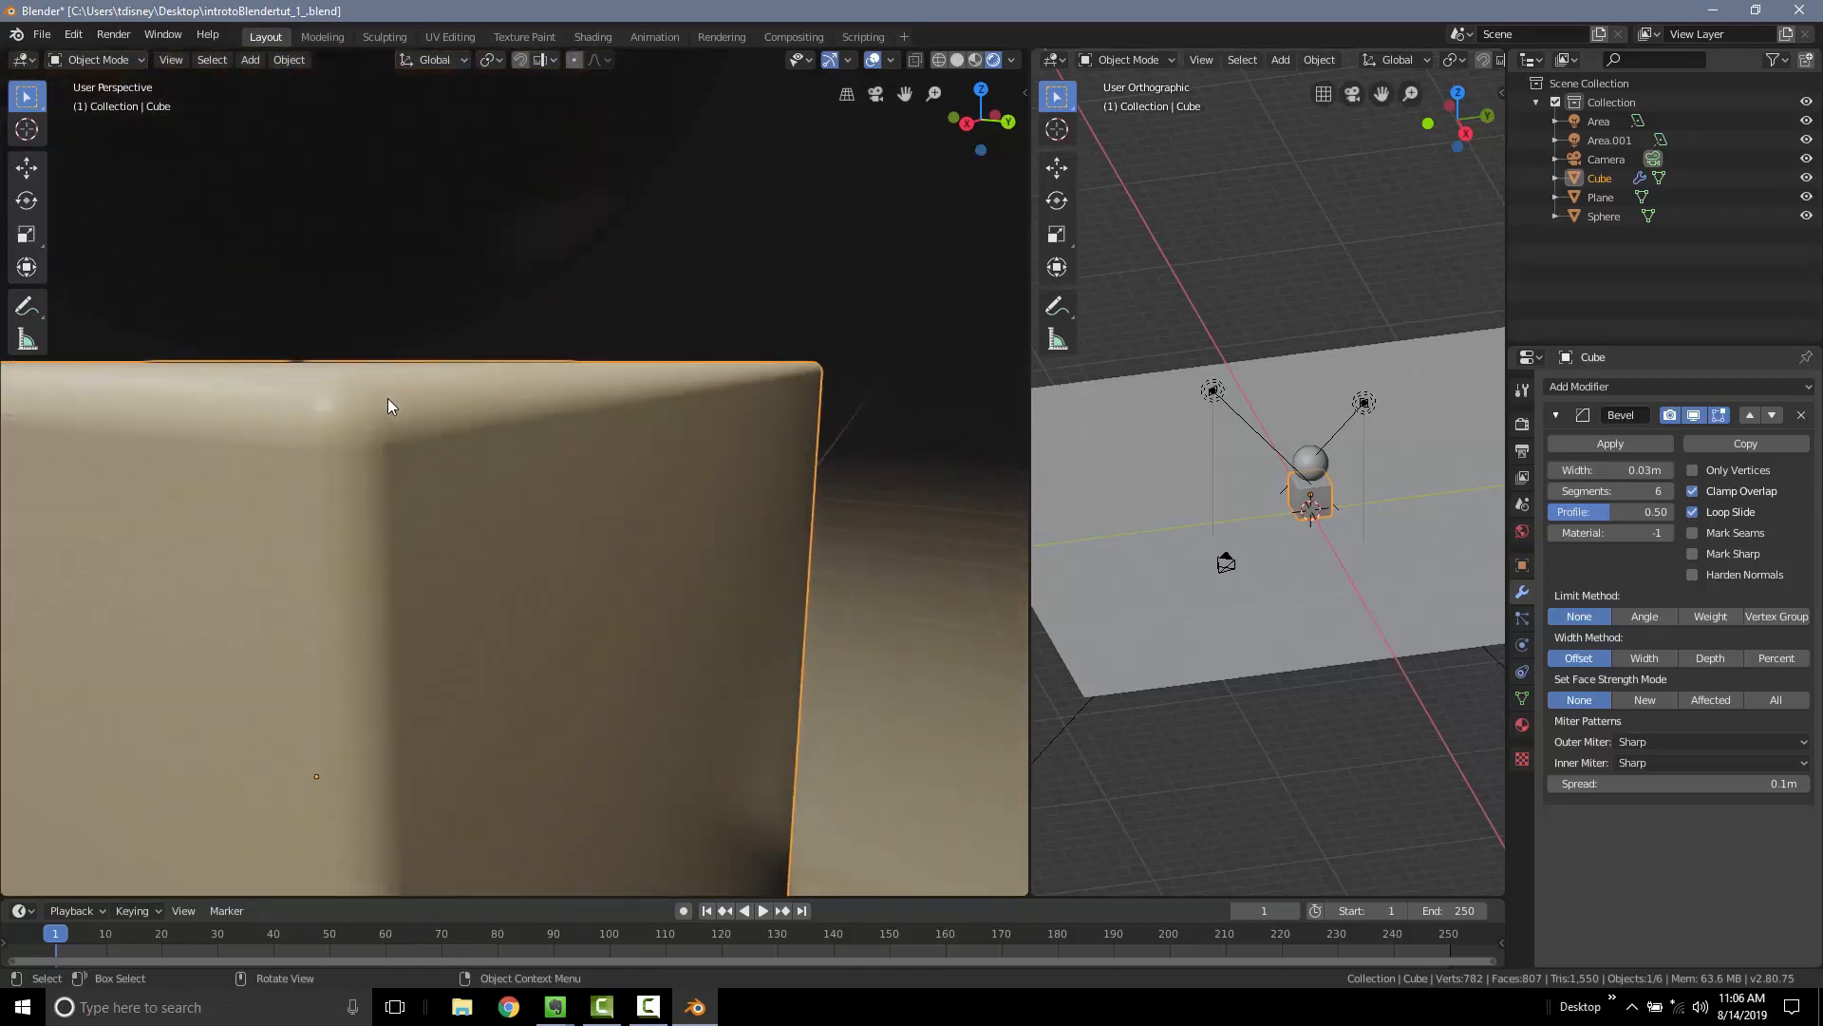
pyautogui.scroll(-5, 532, 436)
pyautogui.press('KP_0')
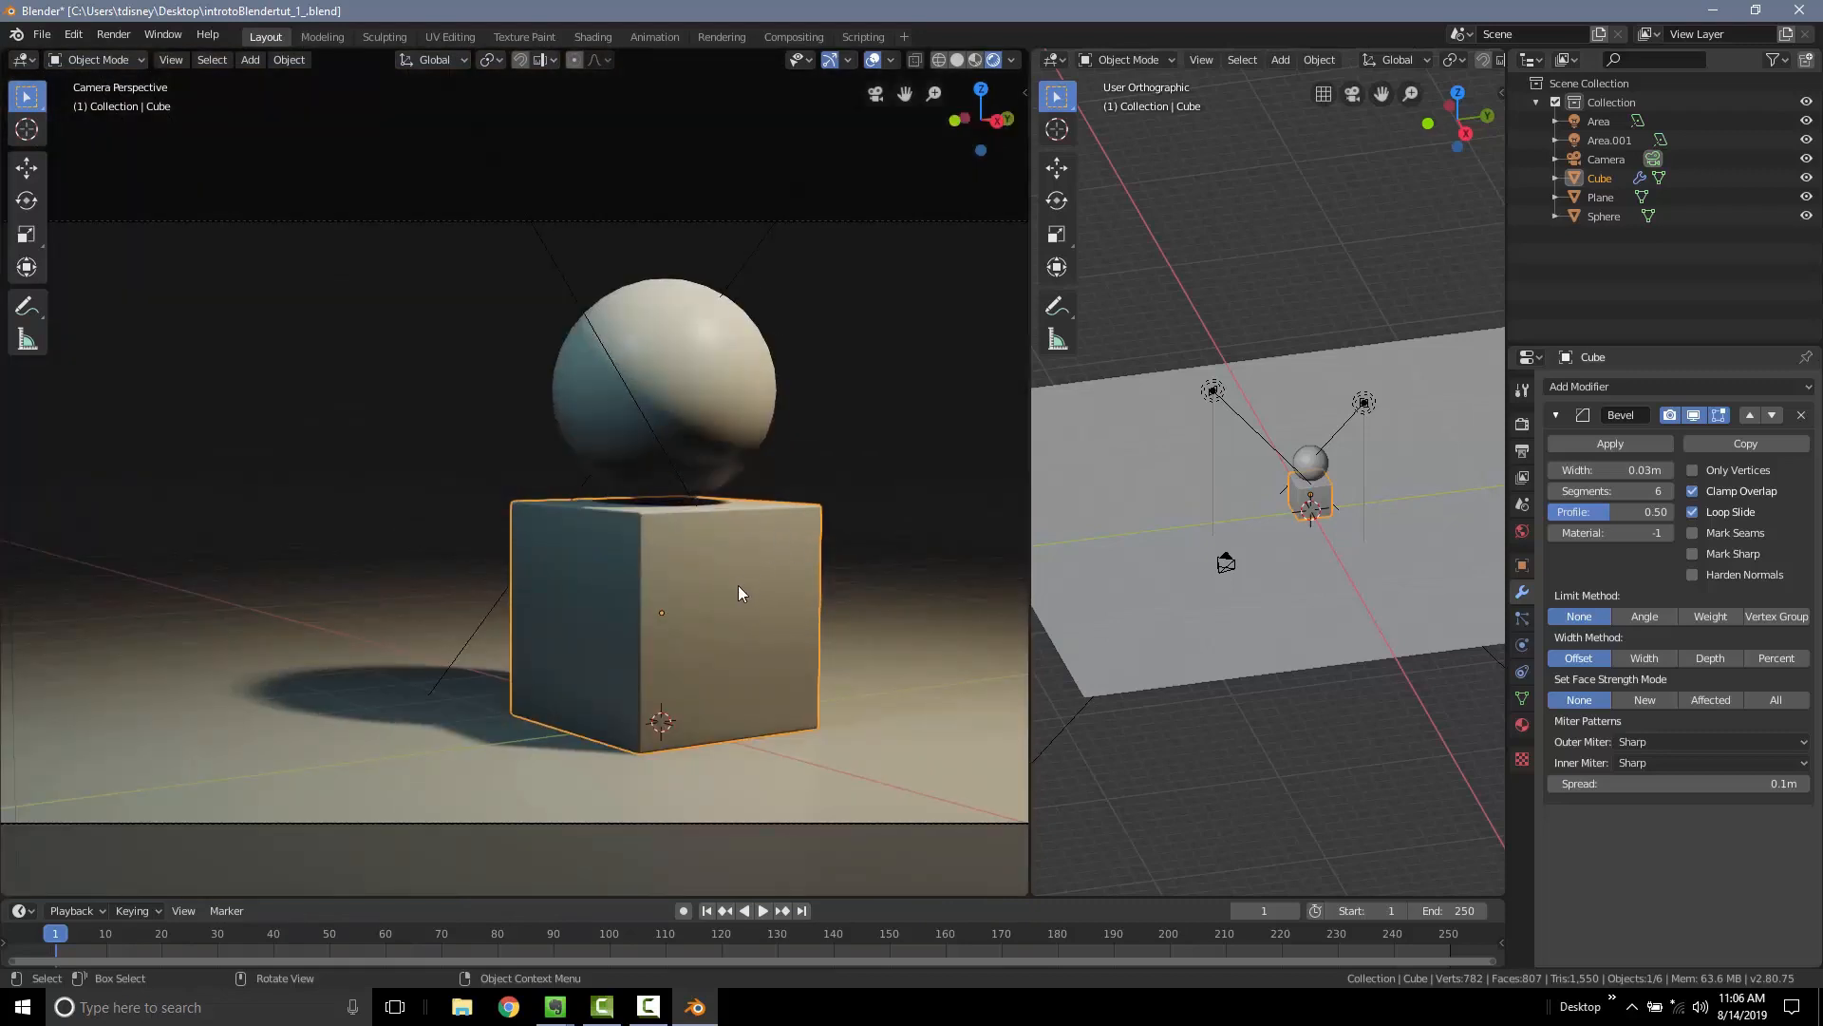
pyautogui.click(876, 497)
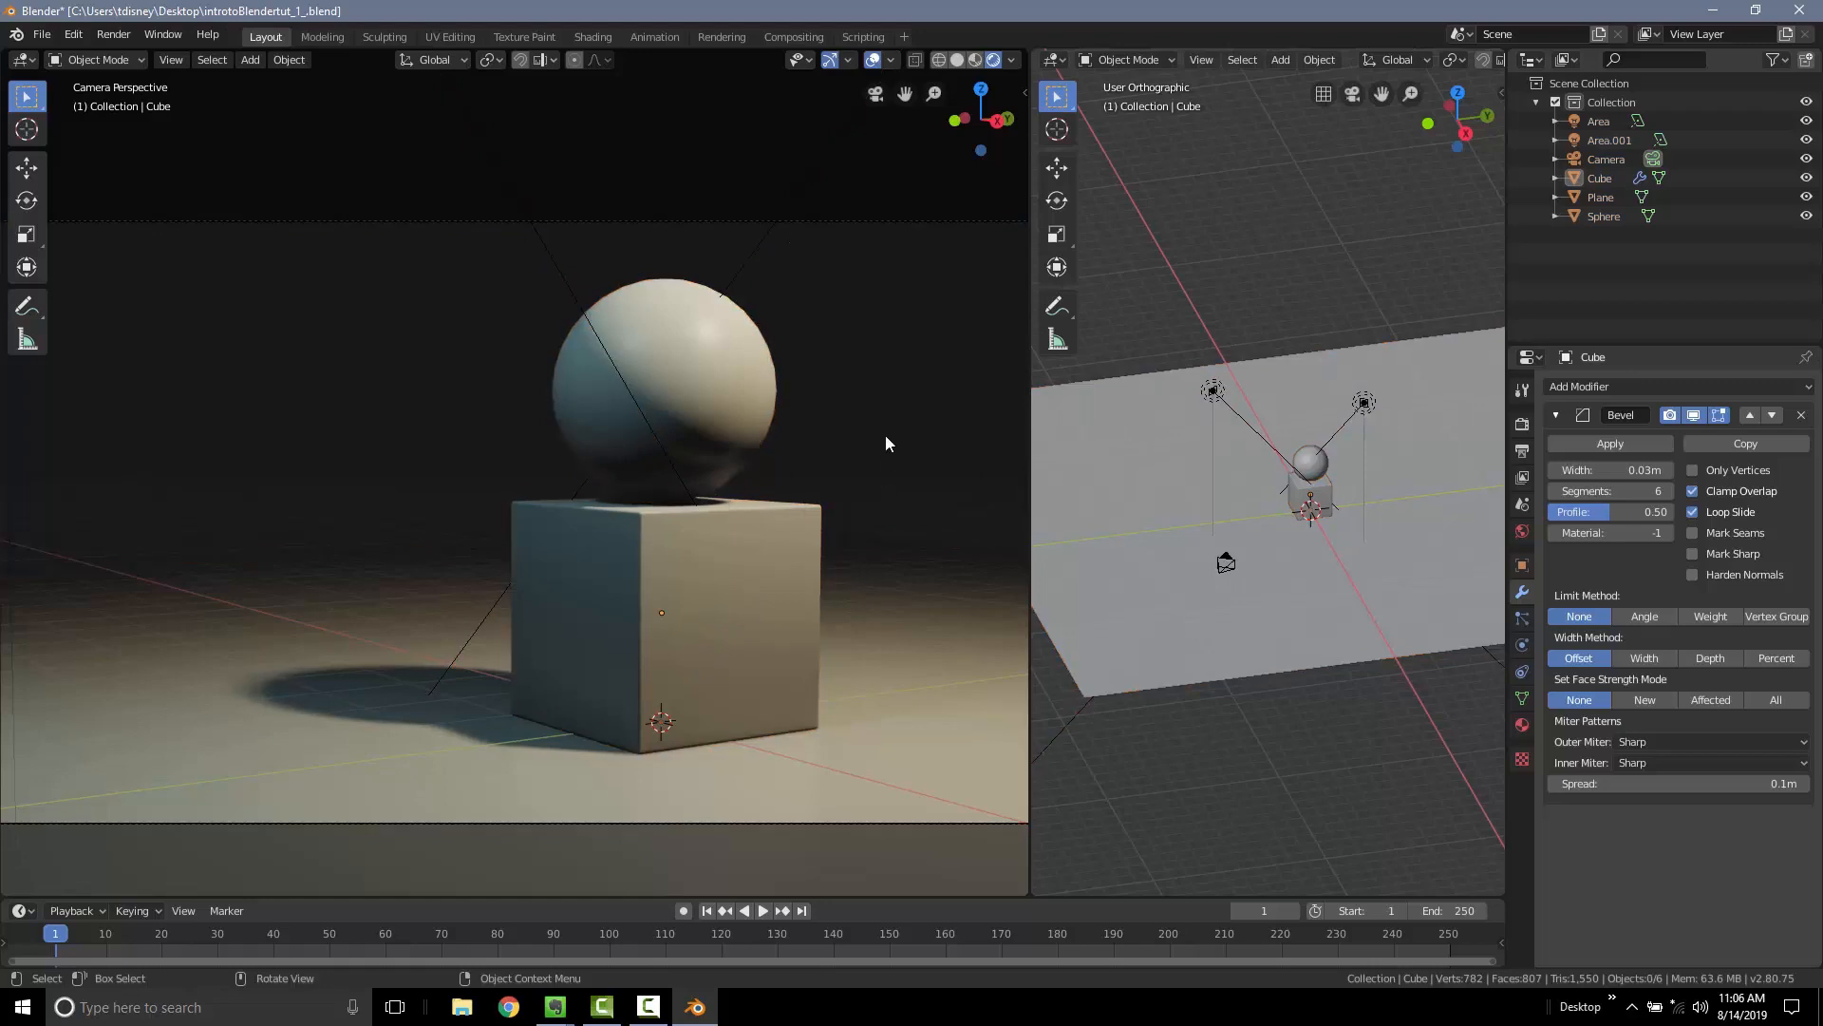
pyautogui.scroll(-3, 885, 437)
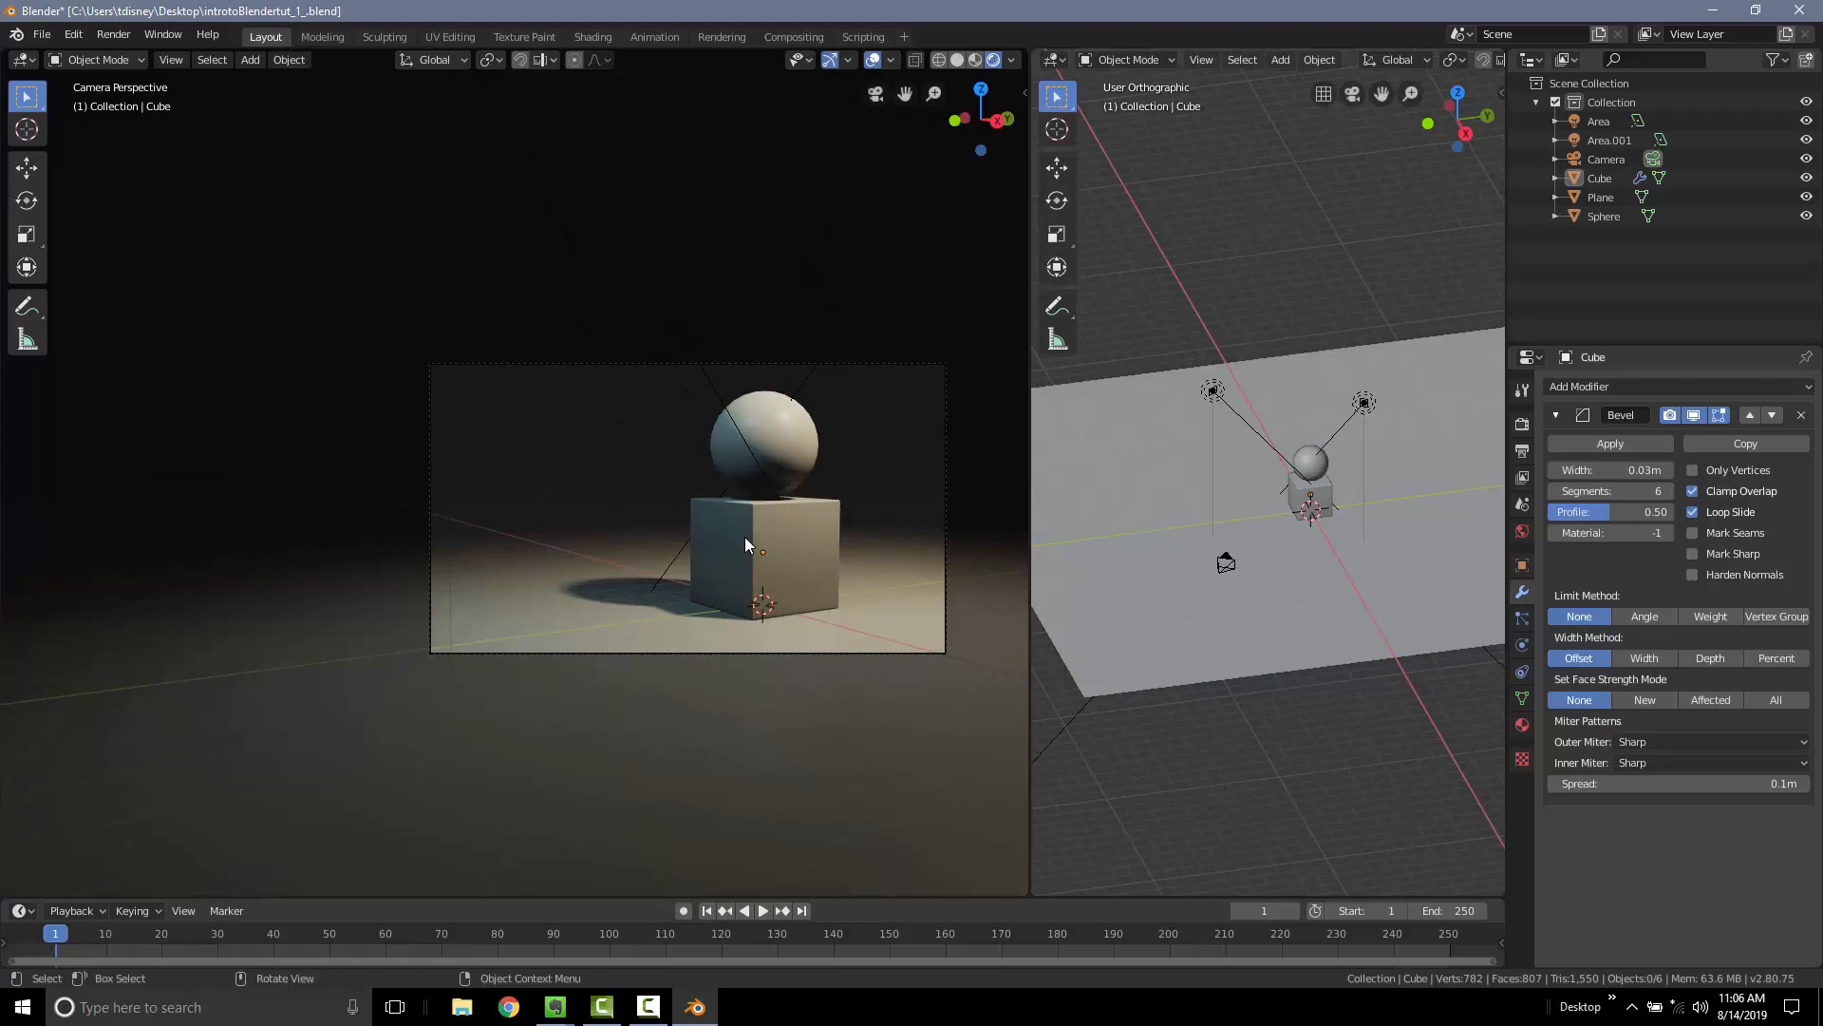
pyautogui.keyDown('shift'); pyautogui.moveTo(789, 528); pyautogui.dragTo(671, 568, button='middle'); pyautogui.keyUp('shift')
pyautogui.scroll(1, 632, 532)
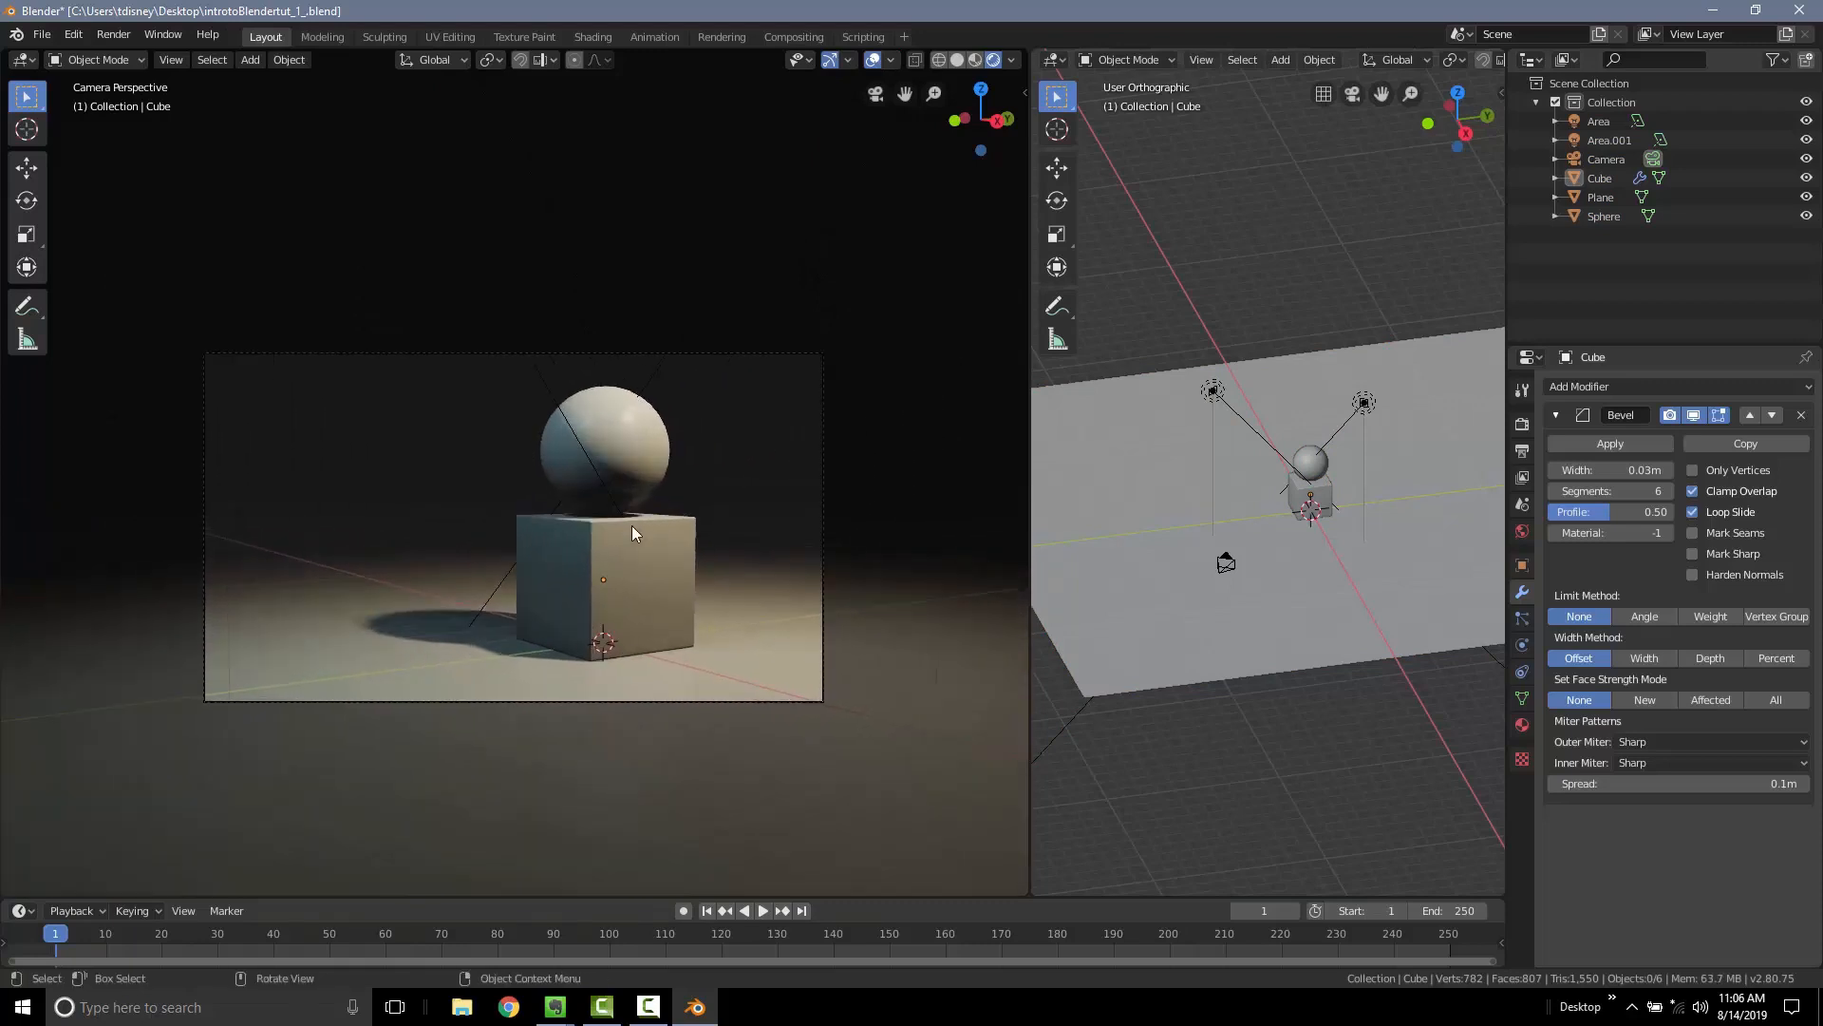
pyautogui.scroll(1, 644, 496)
pyautogui.scroll(3, 676, 547)
pyautogui.scroll(-2, 702, 498)
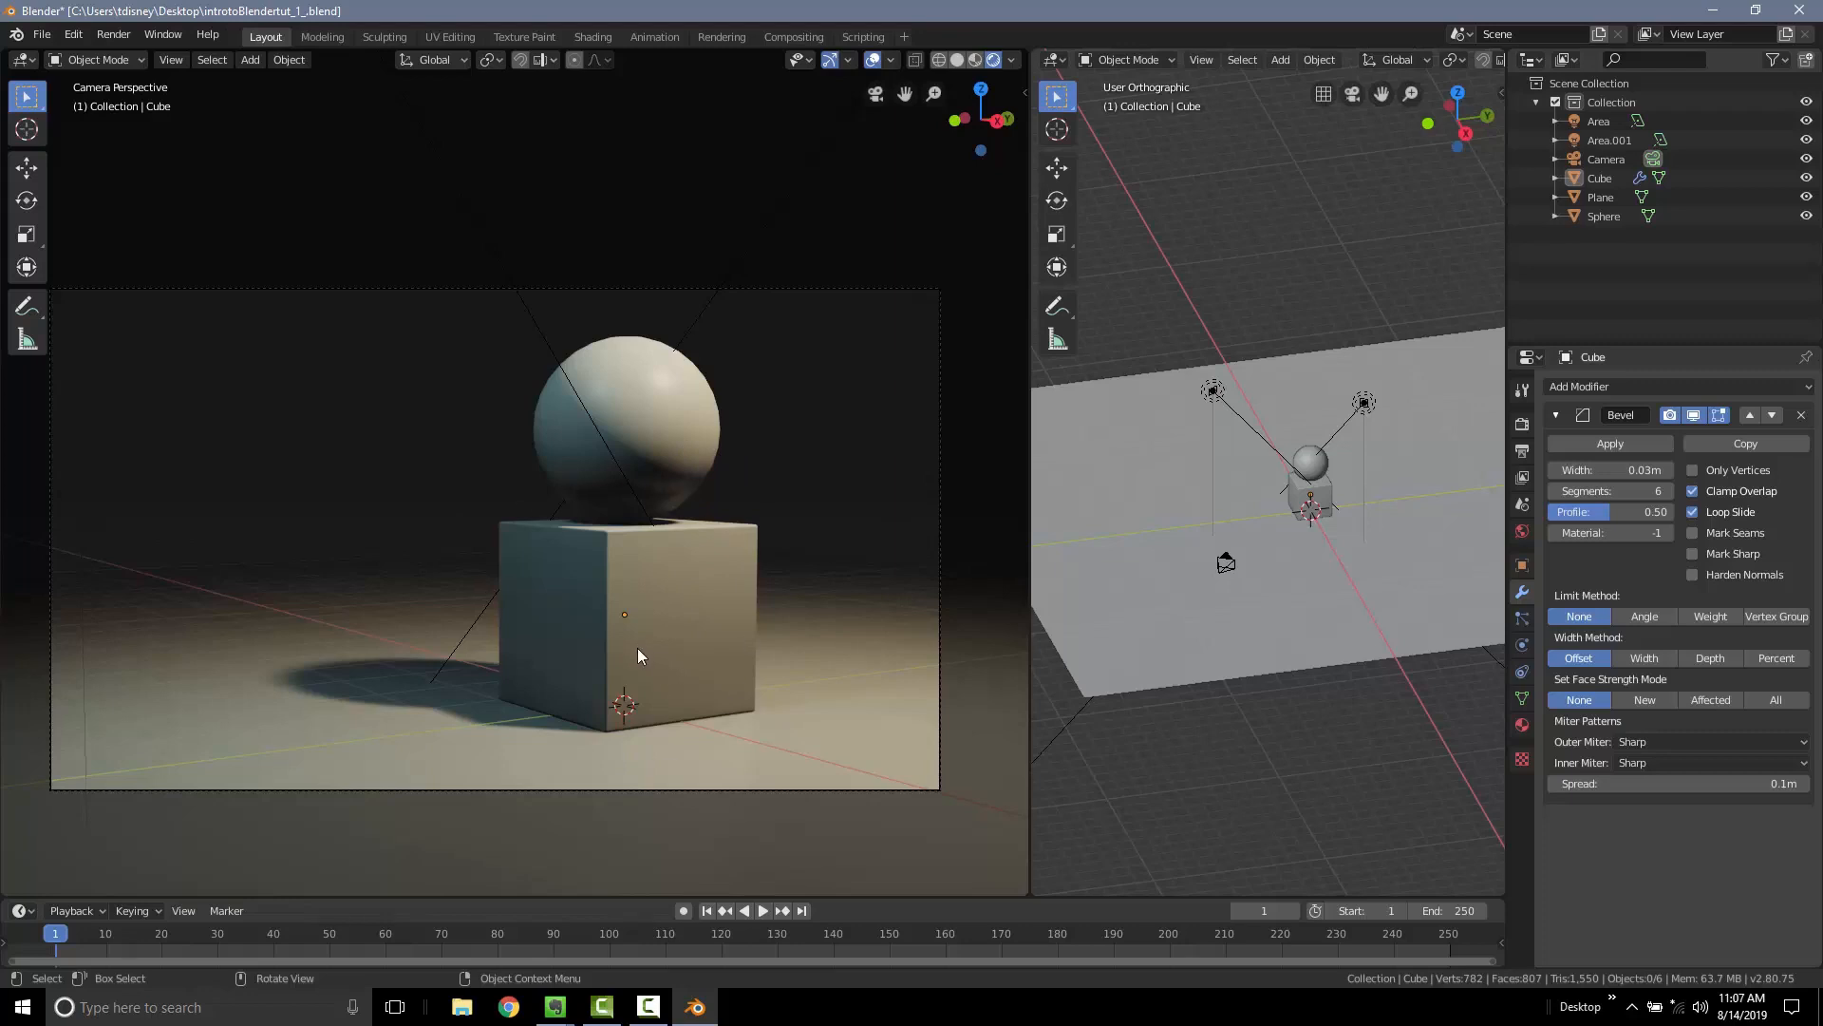
pyautogui.hotkey('ctrl', 's')
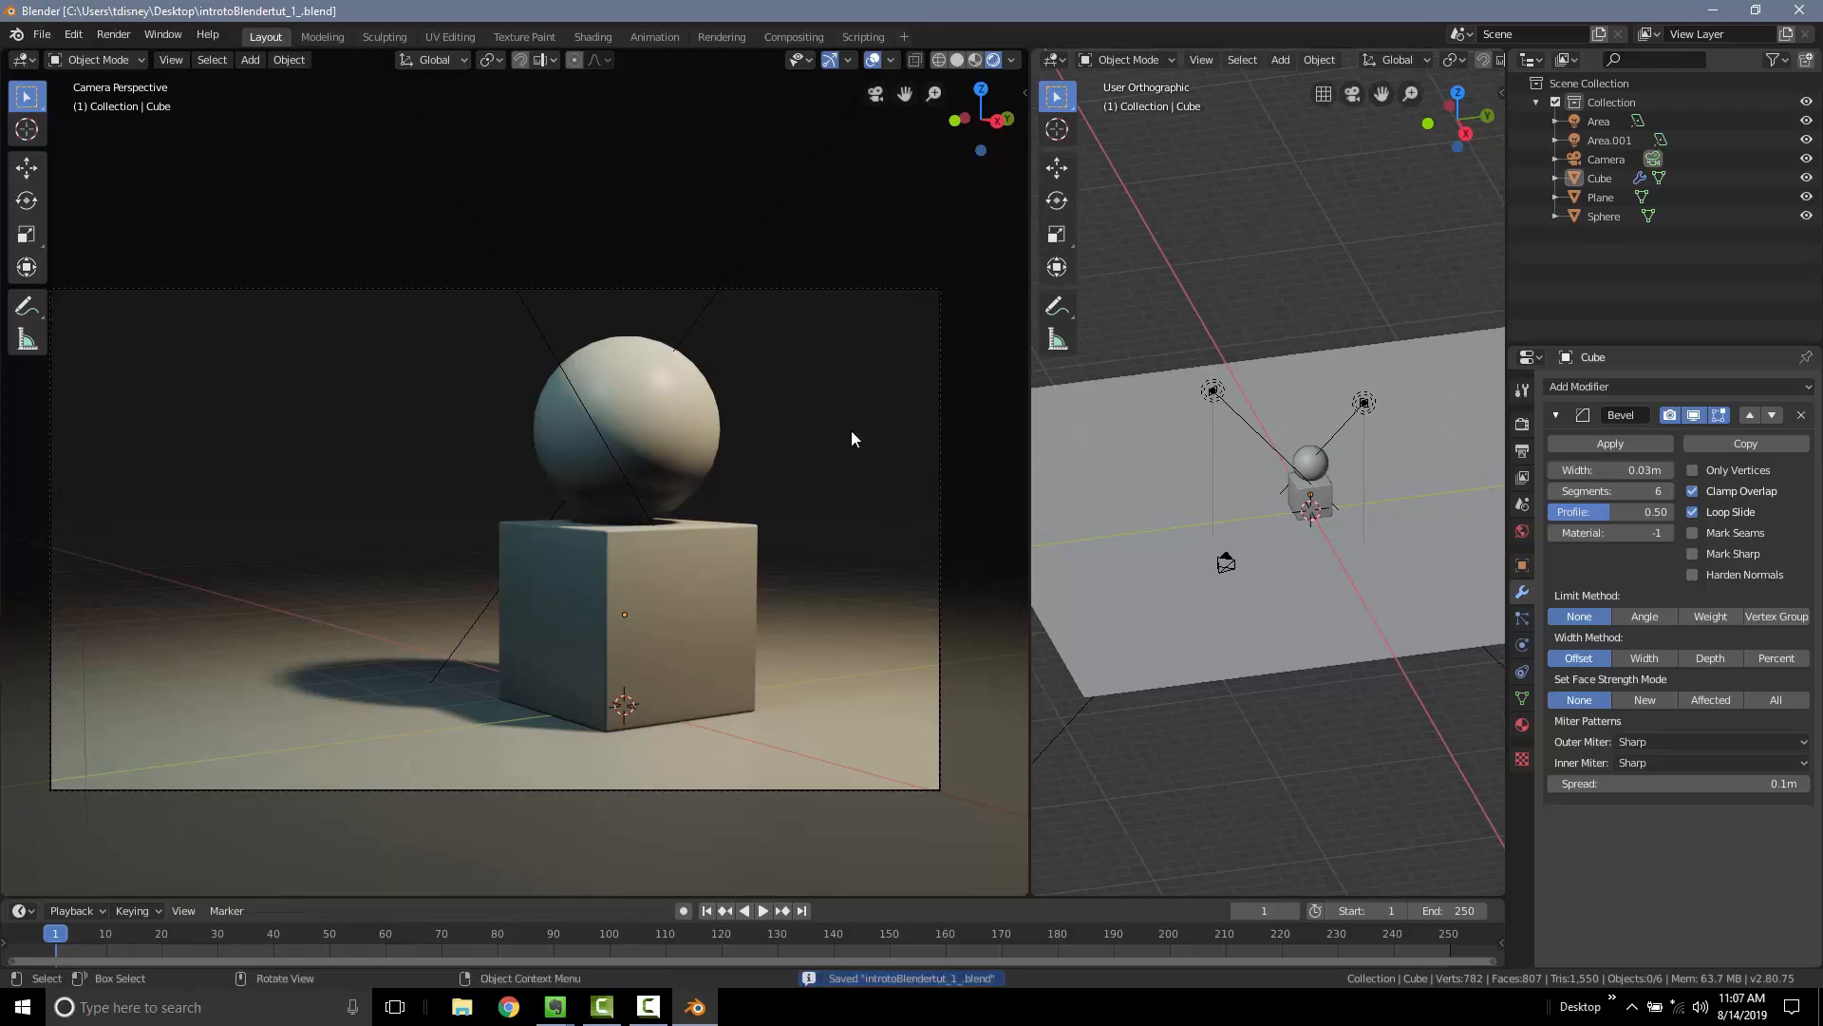
# Select the sphere, widen the second 3D viewport and switch that area to the Shader Editor
pyautogui.click(668, 418)
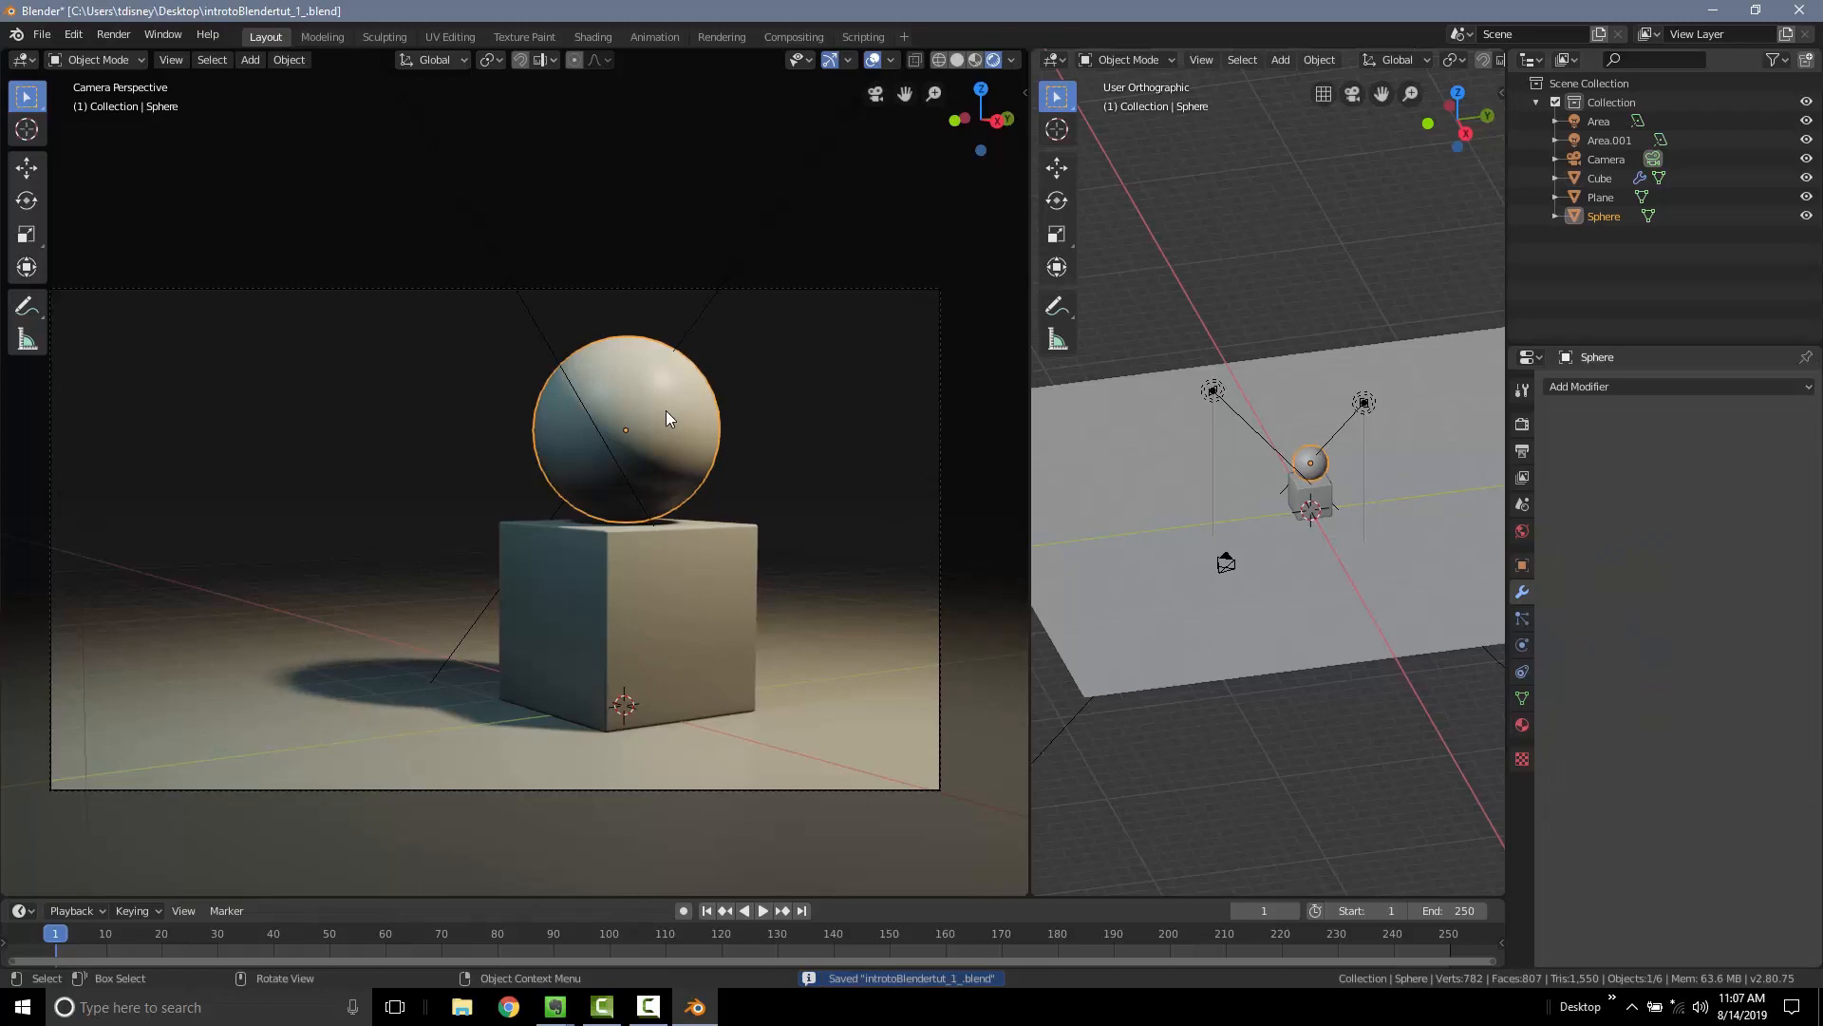
pyautogui.moveTo(1026, 457); pyautogui.dragTo(742, 458)
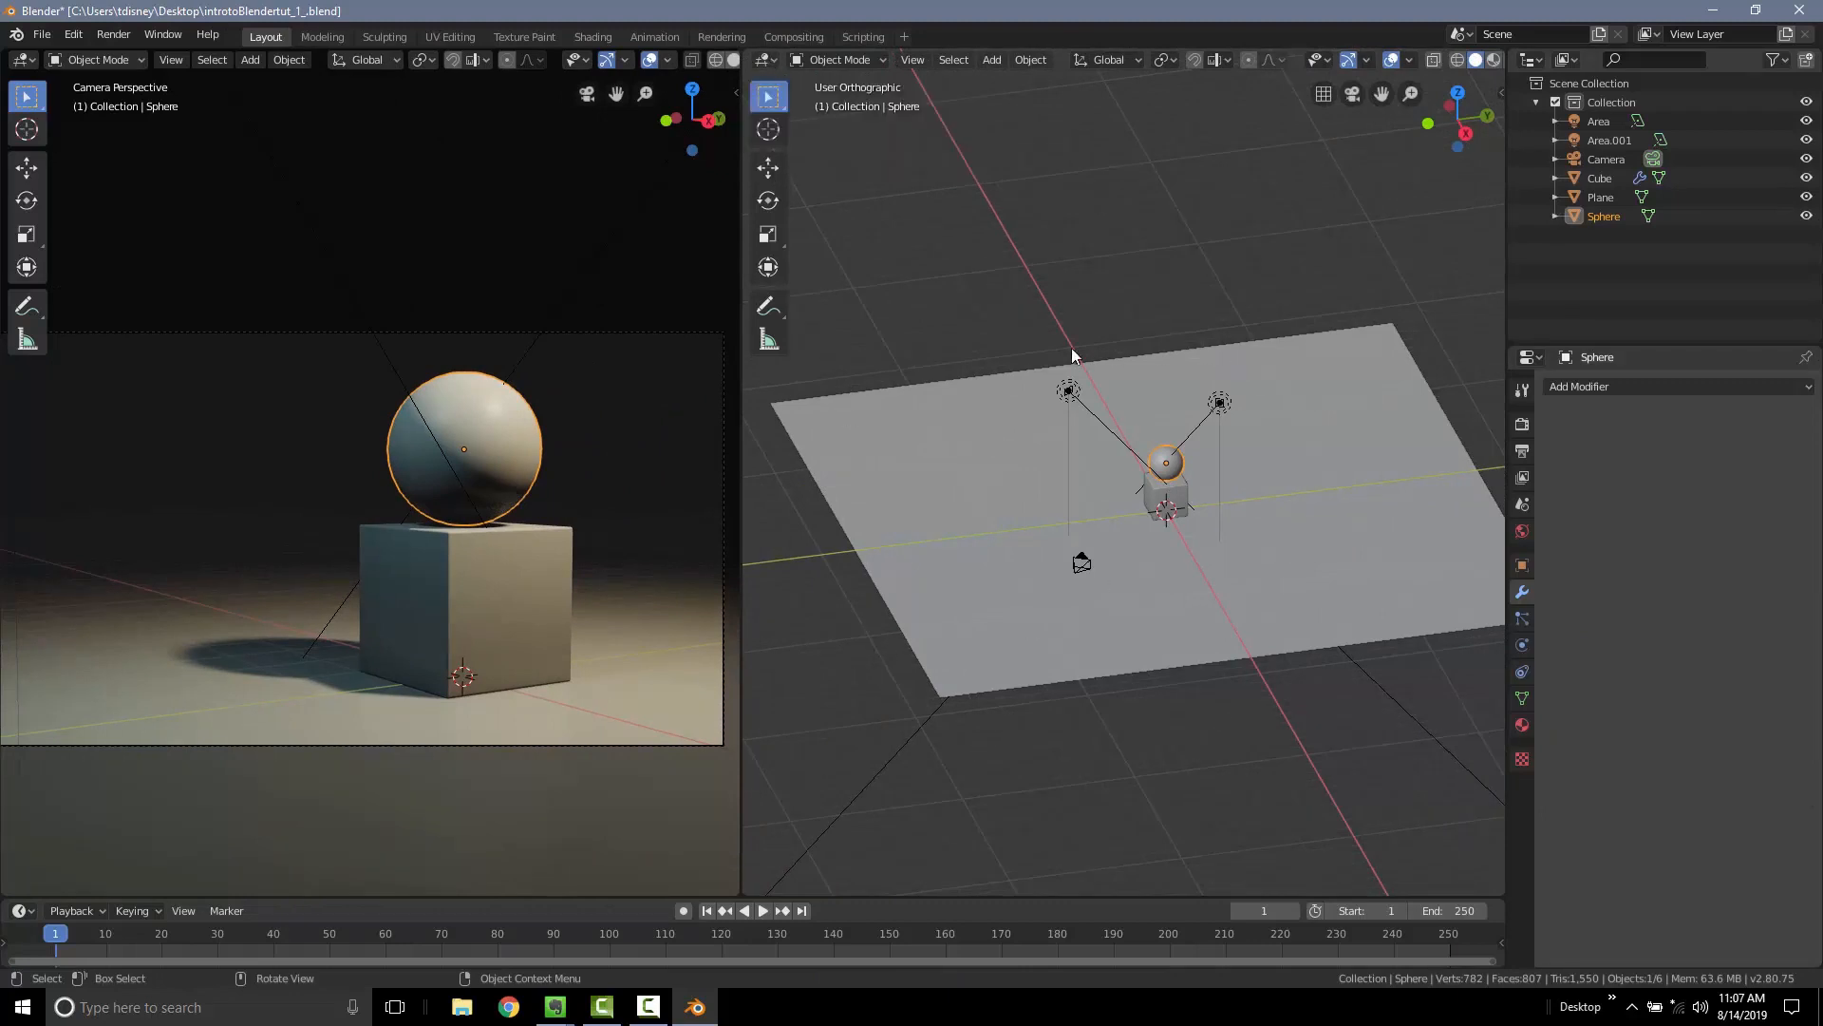
pyautogui.click(766, 60)
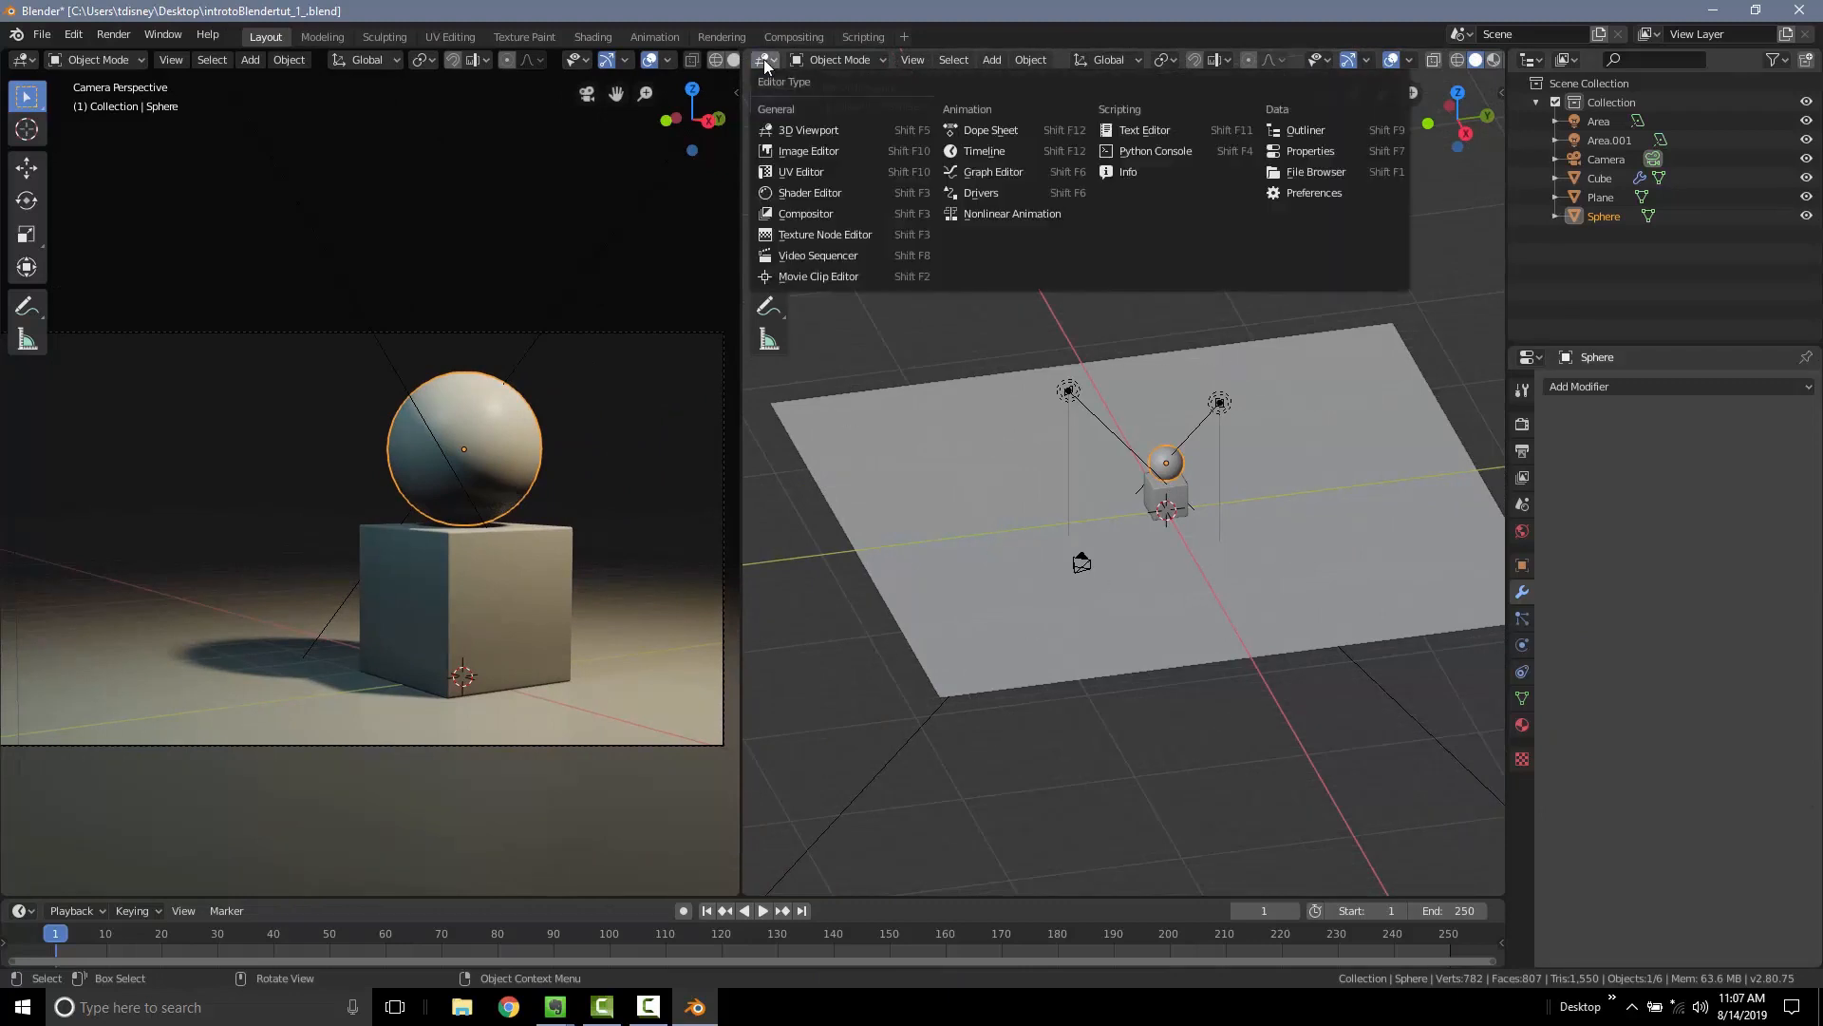
pyautogui.click(803, 195)
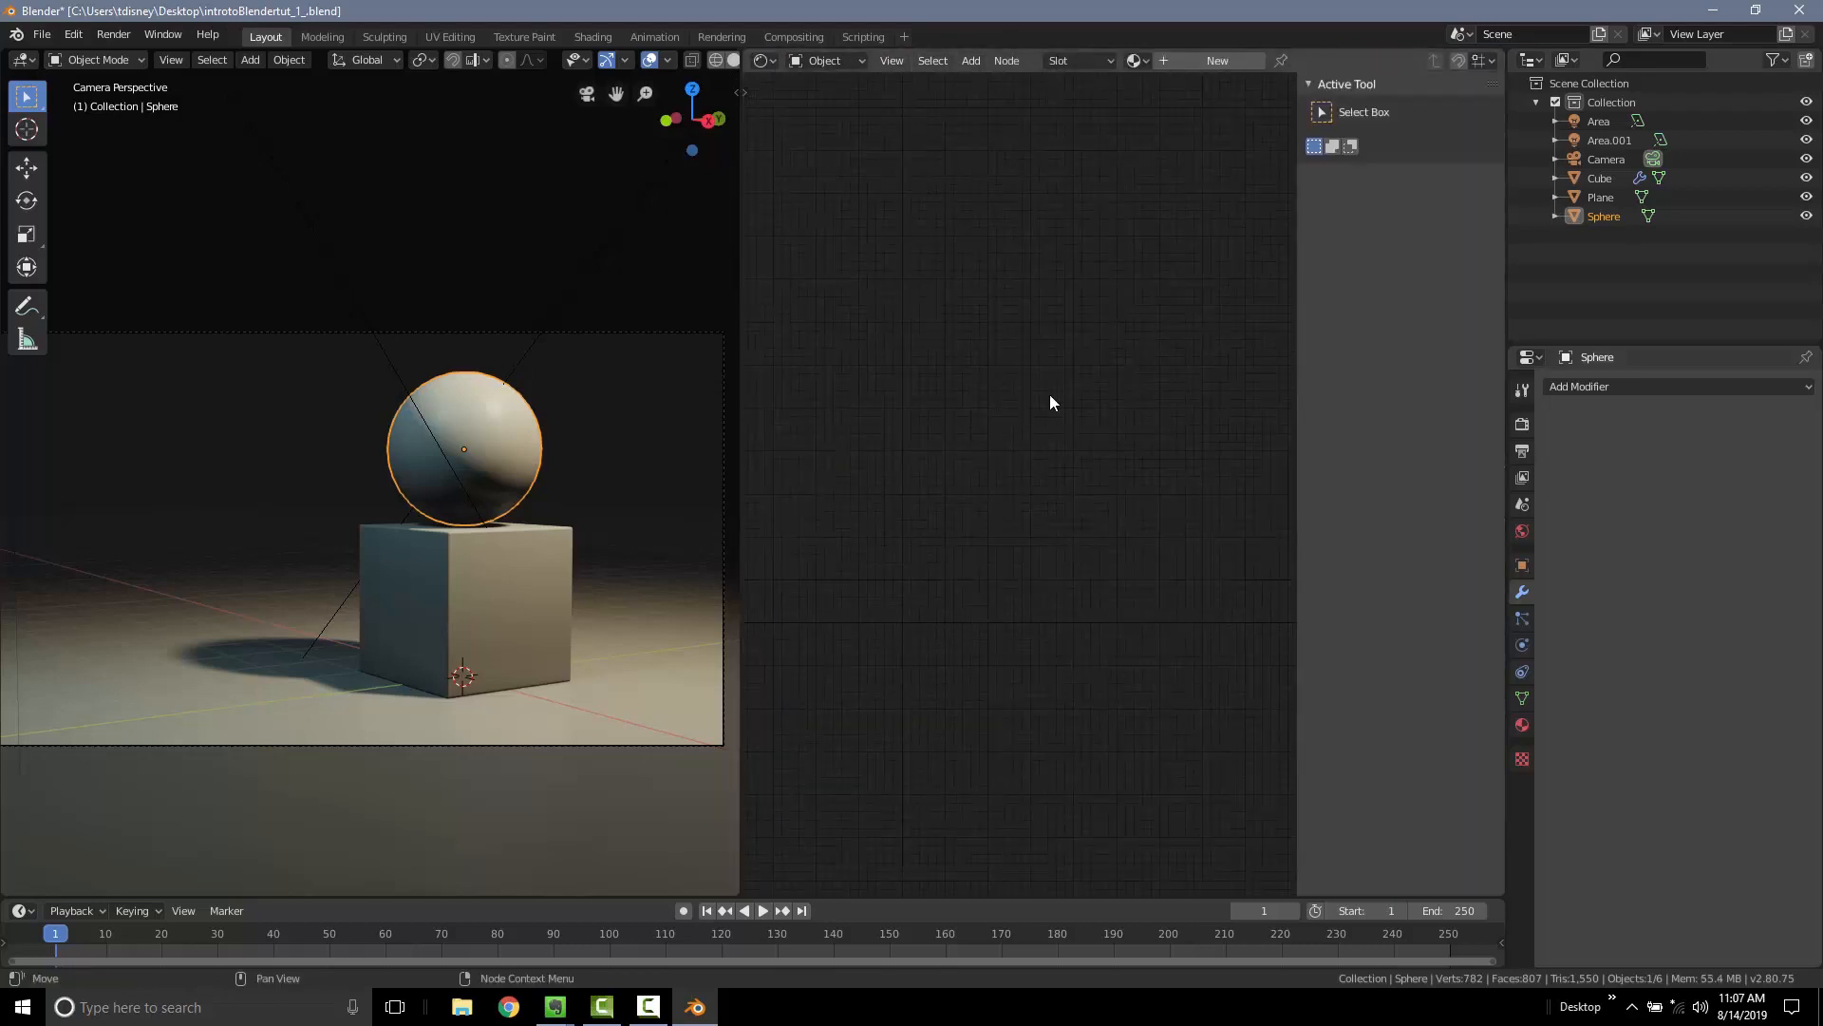
# Create a new material on the sphere and name it Sphere_material
pyautogui.click(1522, 726)
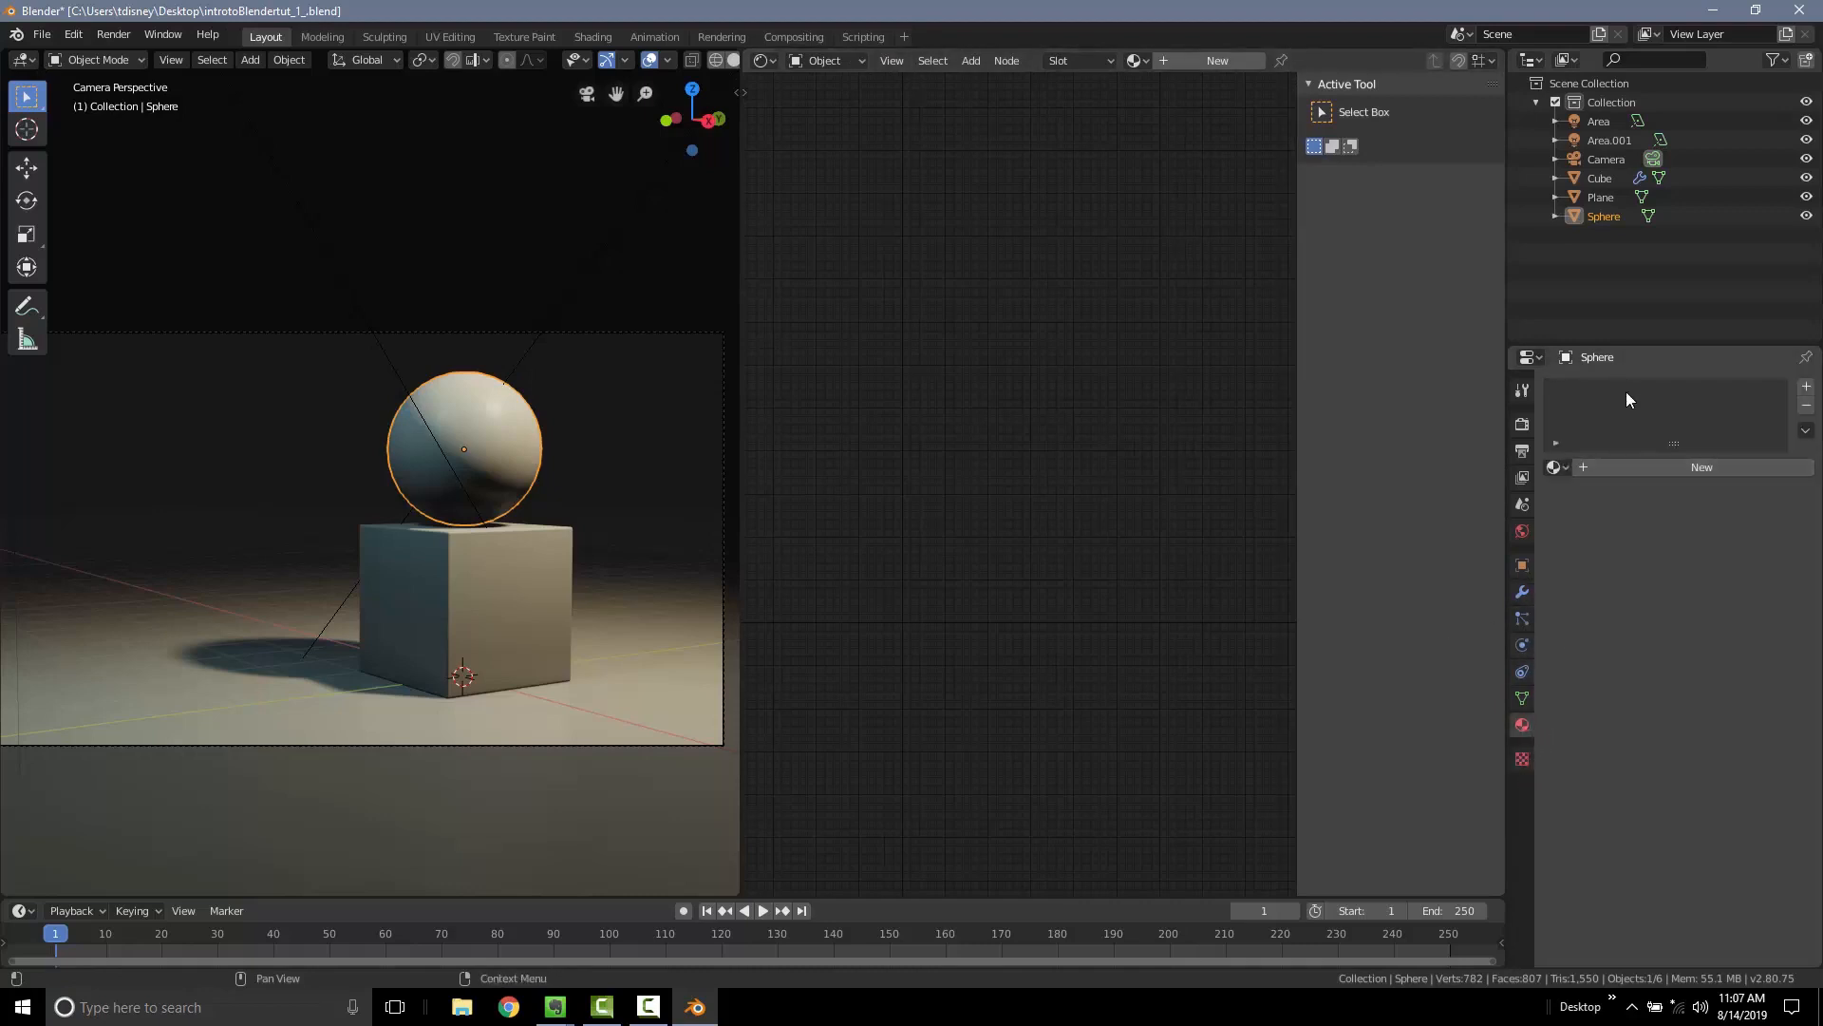
pyautogui.click(1673, 467)
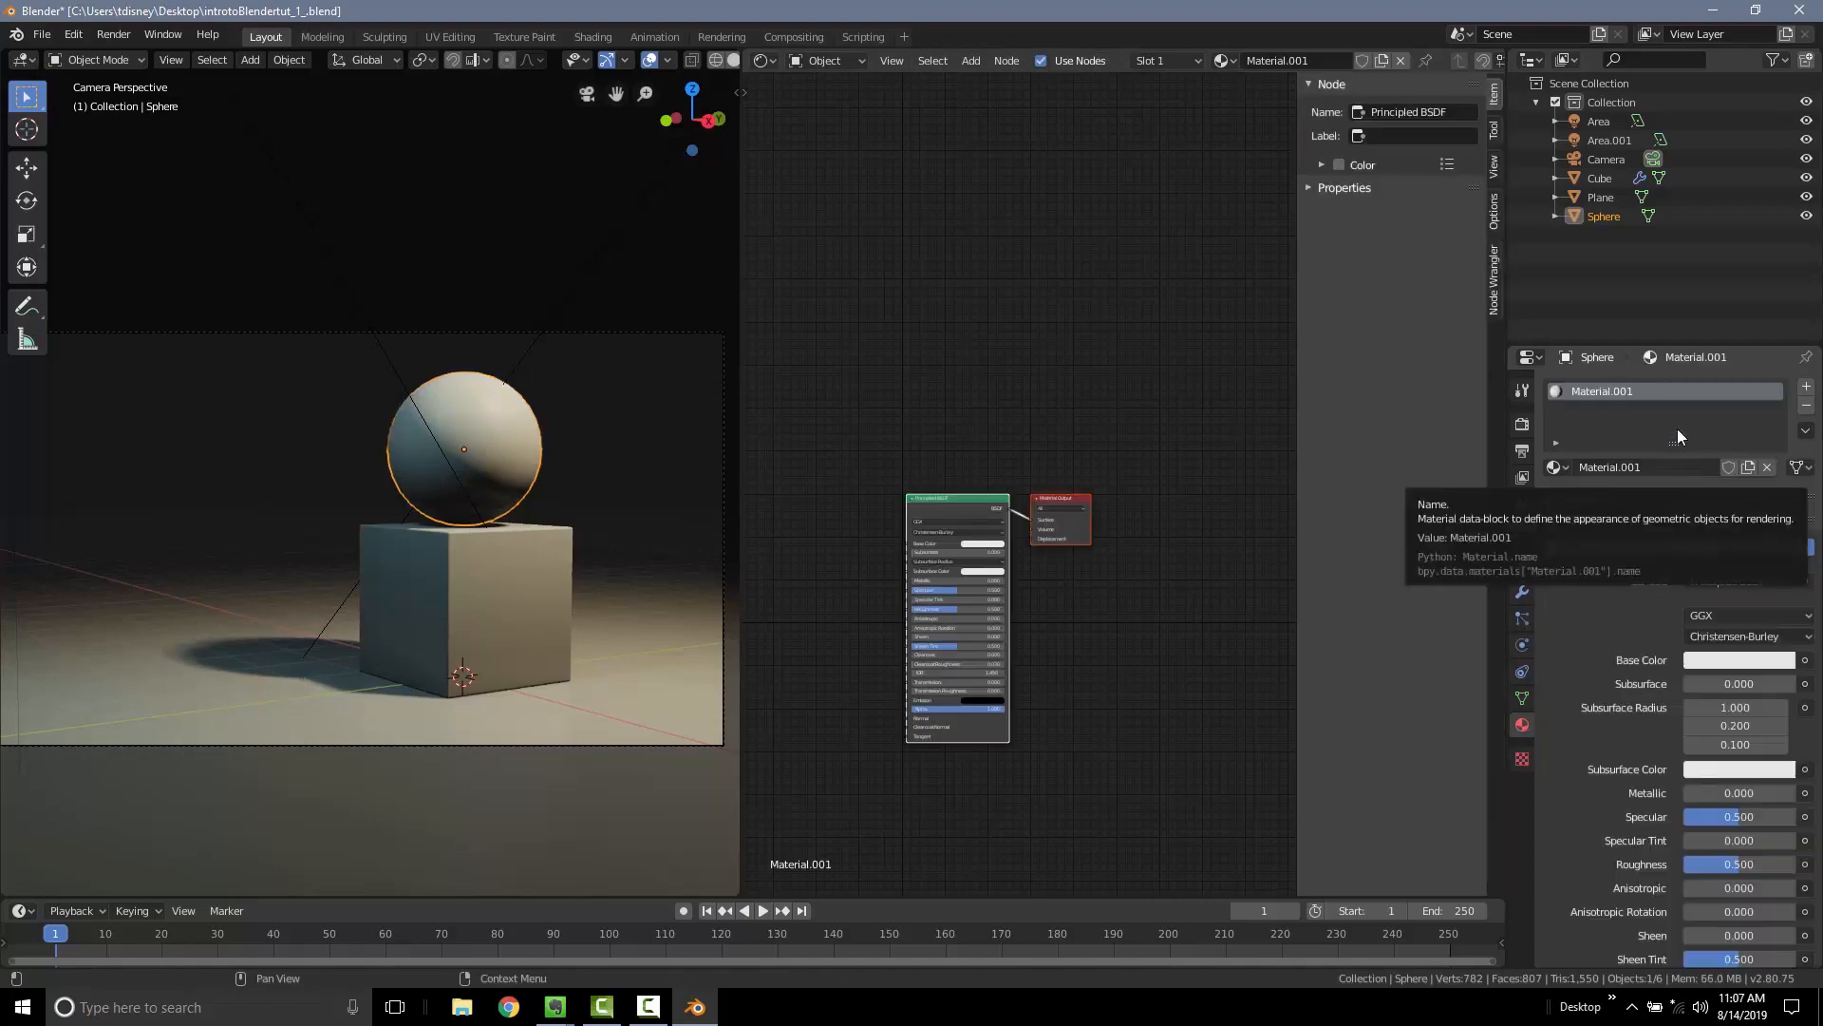
pyautogui.click(1652, 467)
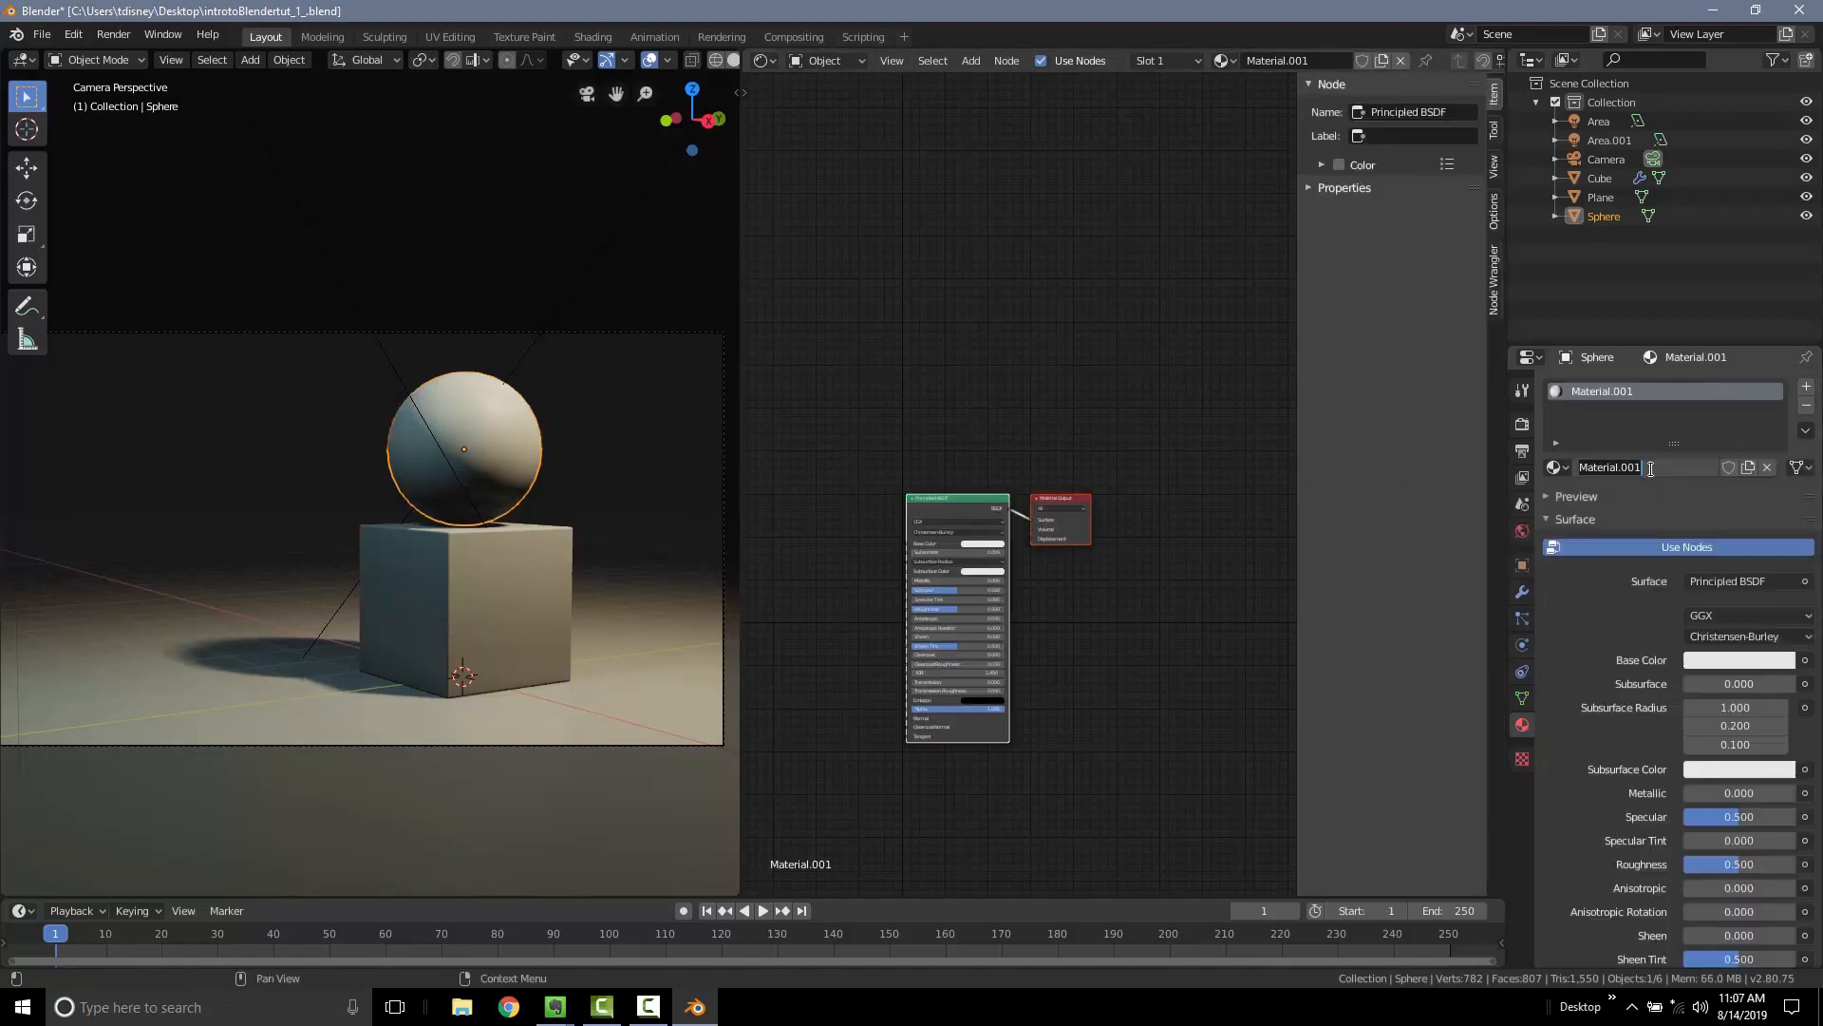
pyautogui.write('Sphere_material')
pyautogui.press('Return')
# Hide the Shader Editor's sidebar and move the Material Output node farther away from the Principled BSDF node
pyautogui.scroll(2, 1034, 568)
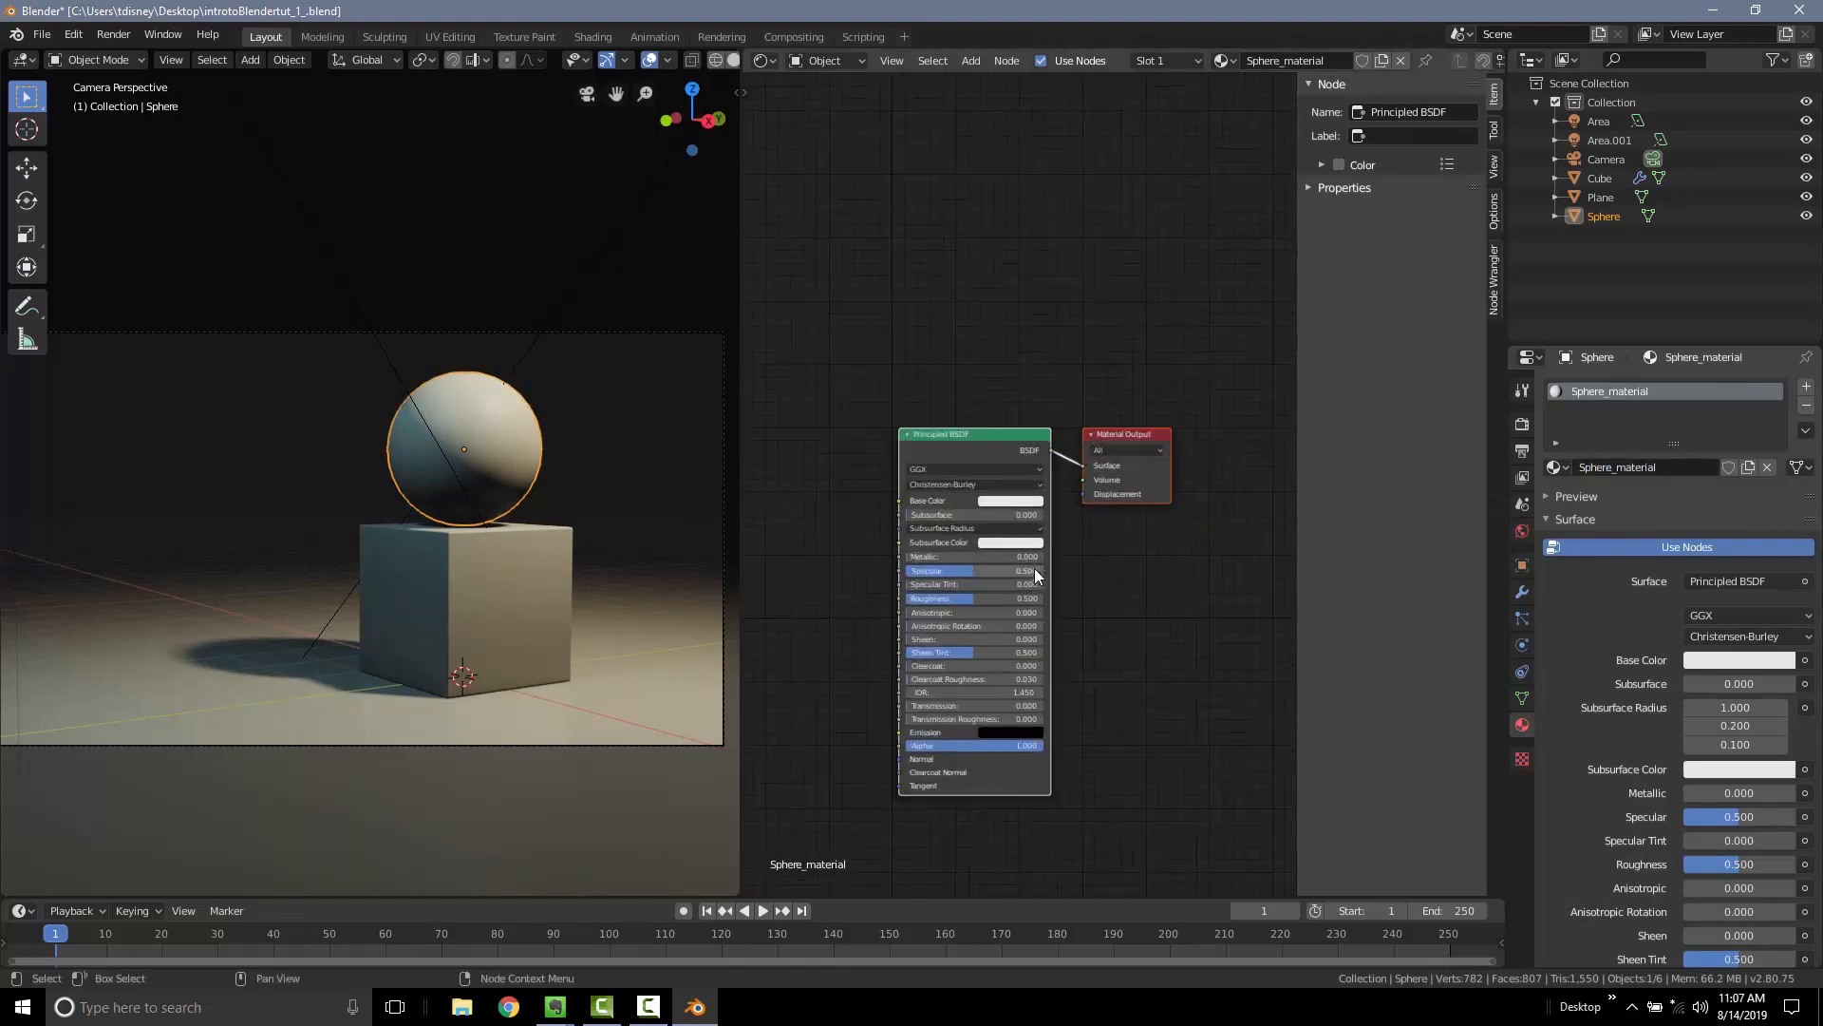
pyautogui.press('n')
pyautogui.scroll(5, 1172, 521)
pyautogui.rightClick(1235, 385)
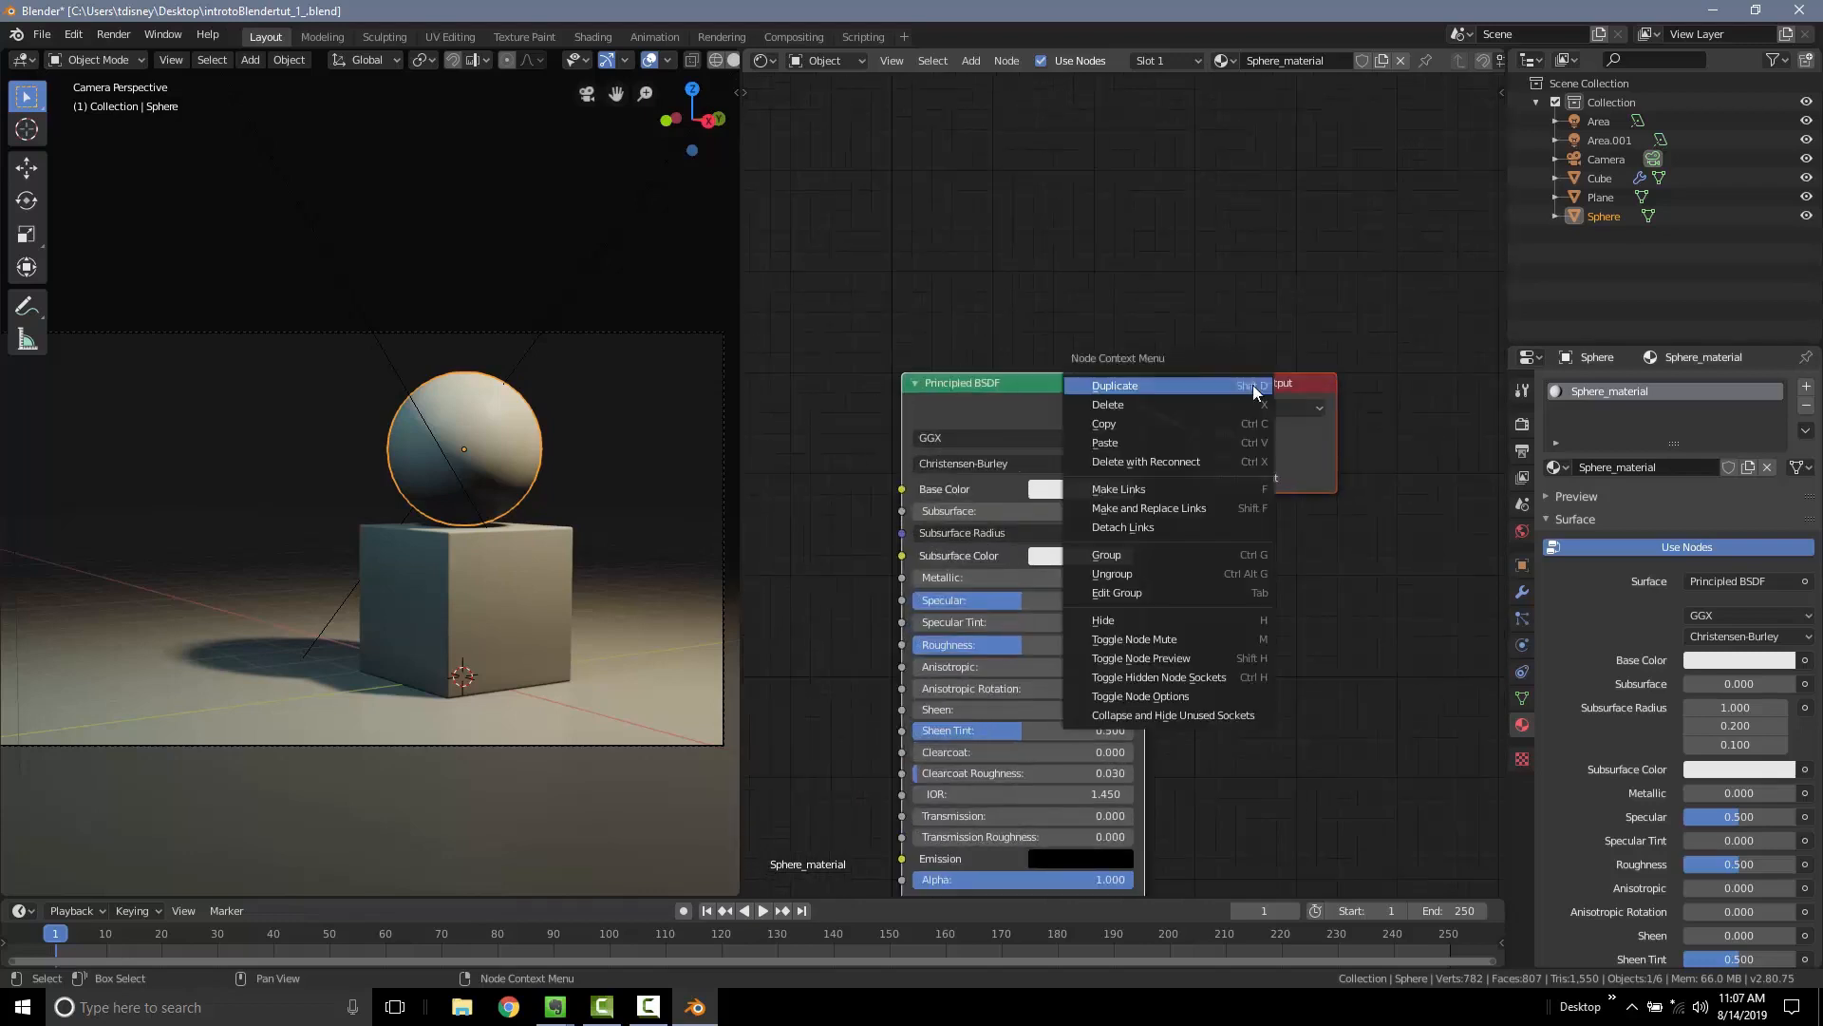
pyautogui.moveTo(1231, 384); pyautogui.dragTo(1380, 353)
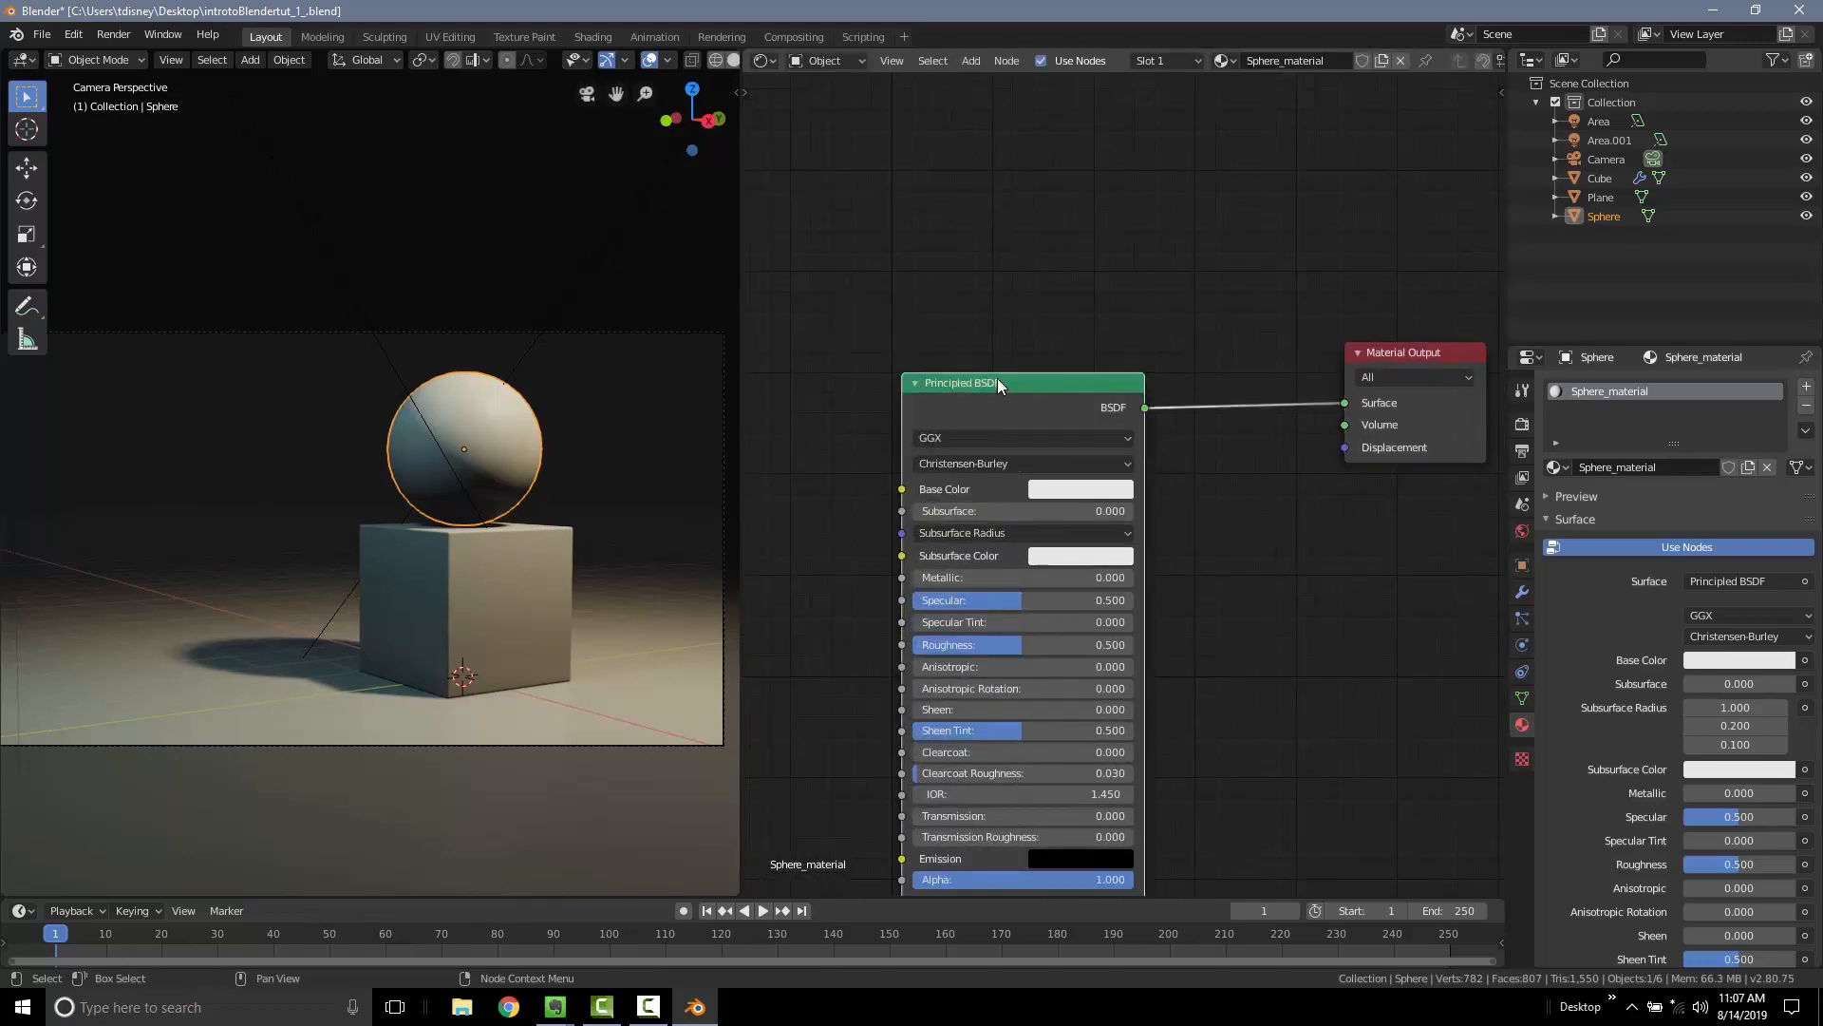
pyautogui.scroll(-2, 999, 385)
pyautogui.moveTo(1001, 390)
pyautogui.mouseDown()
pyautogui.moveTo(1028, 390)
pyautogui.moveTo(982, 406)
pyautogui.mouseUp()
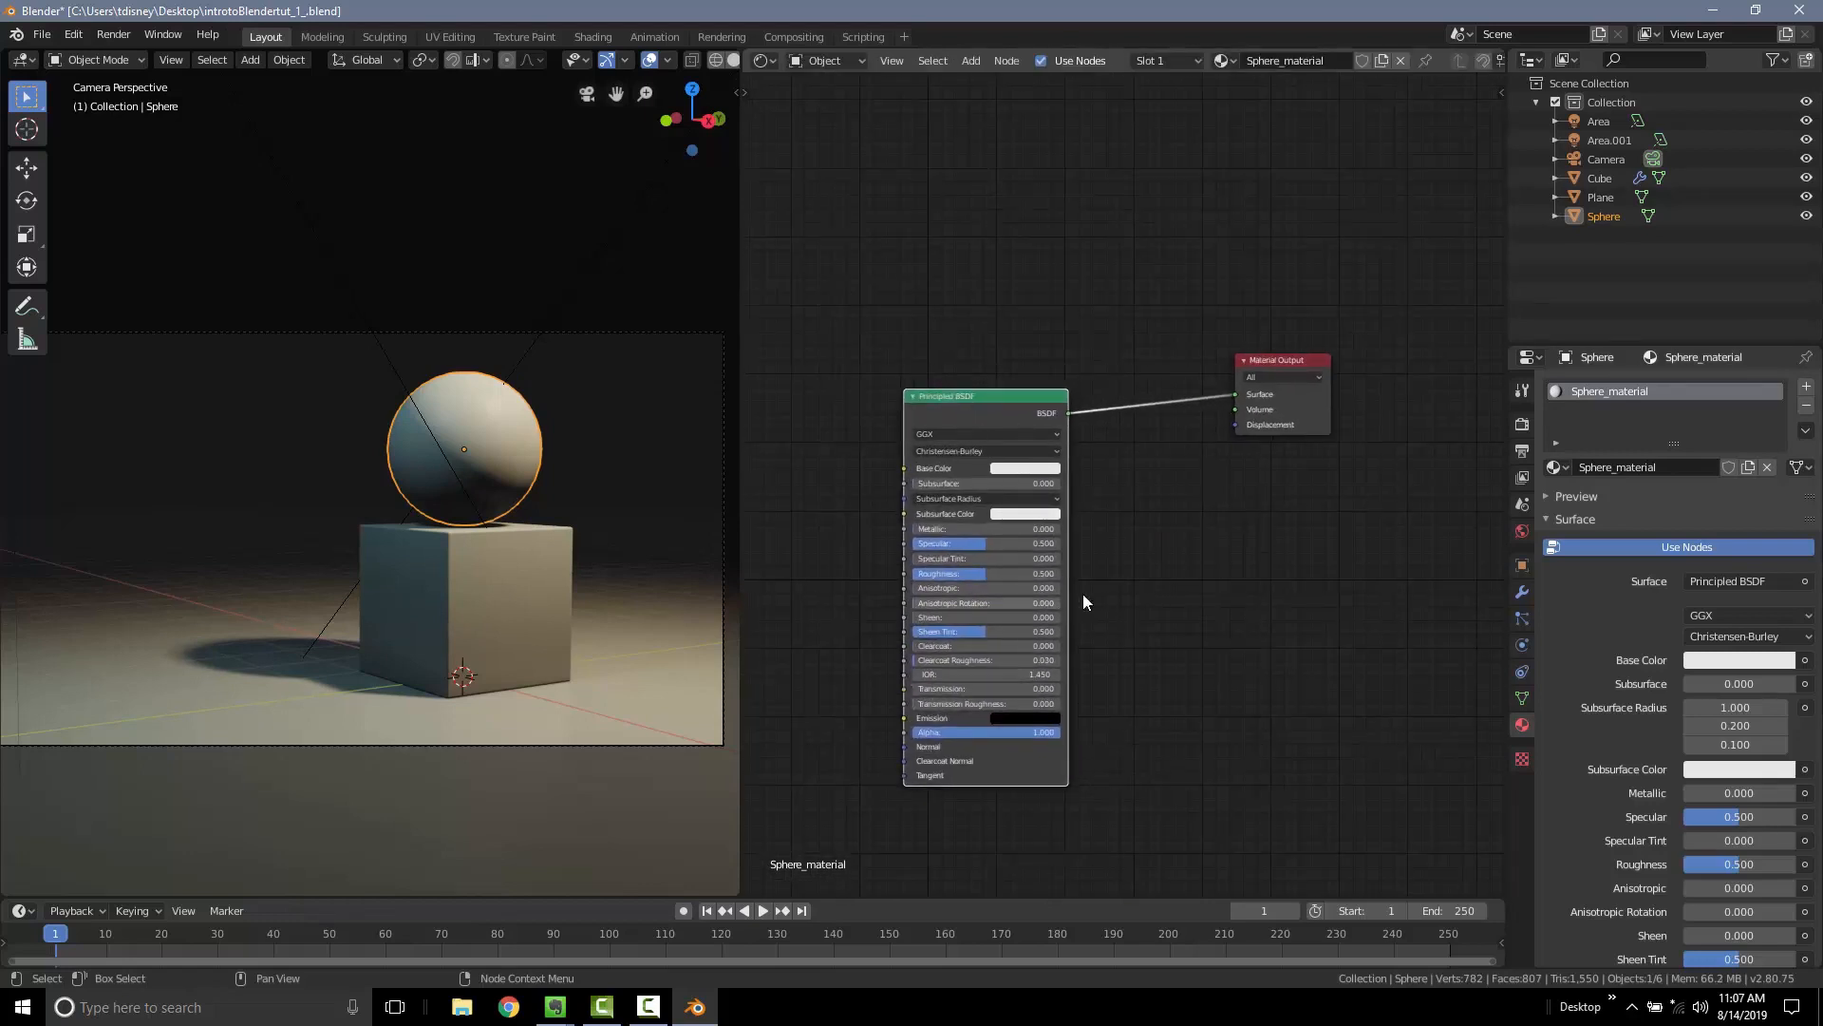
pyautogui.scroll(4, 889, 601)
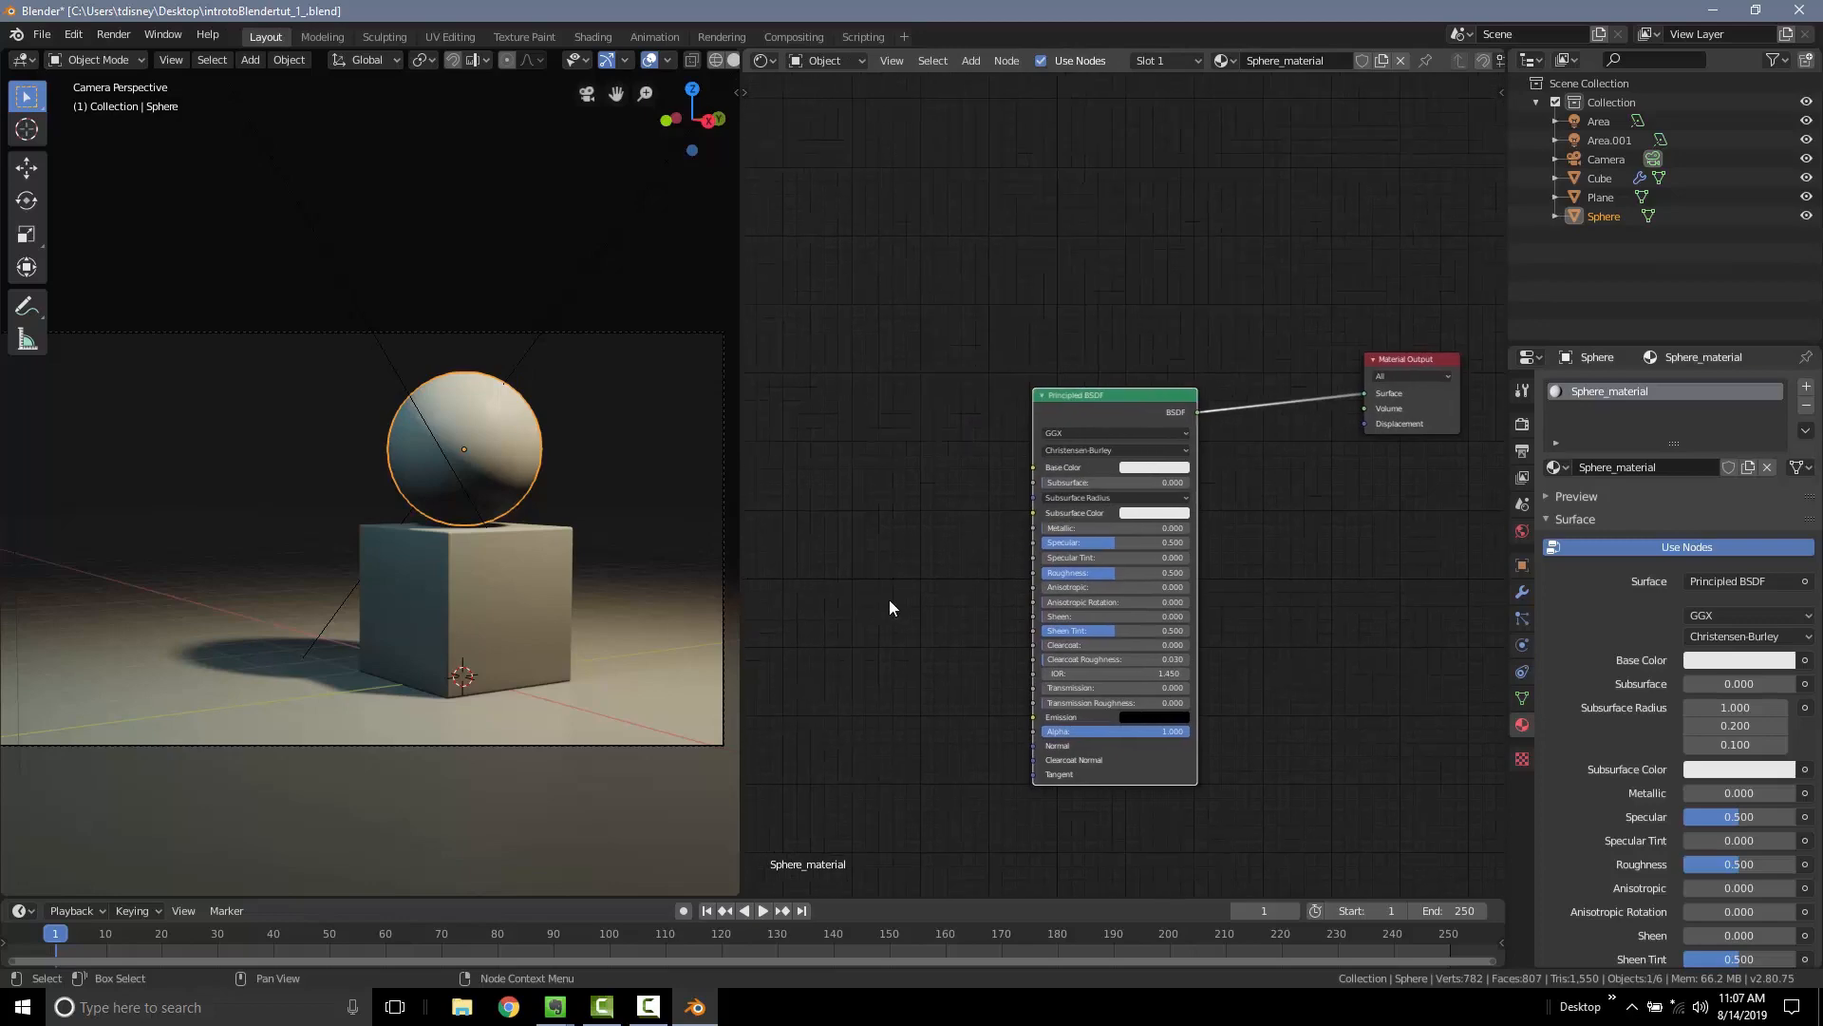
pyautogui.moveTo(889, 530); pyautogui.dragTo(879, 433, button='middle')
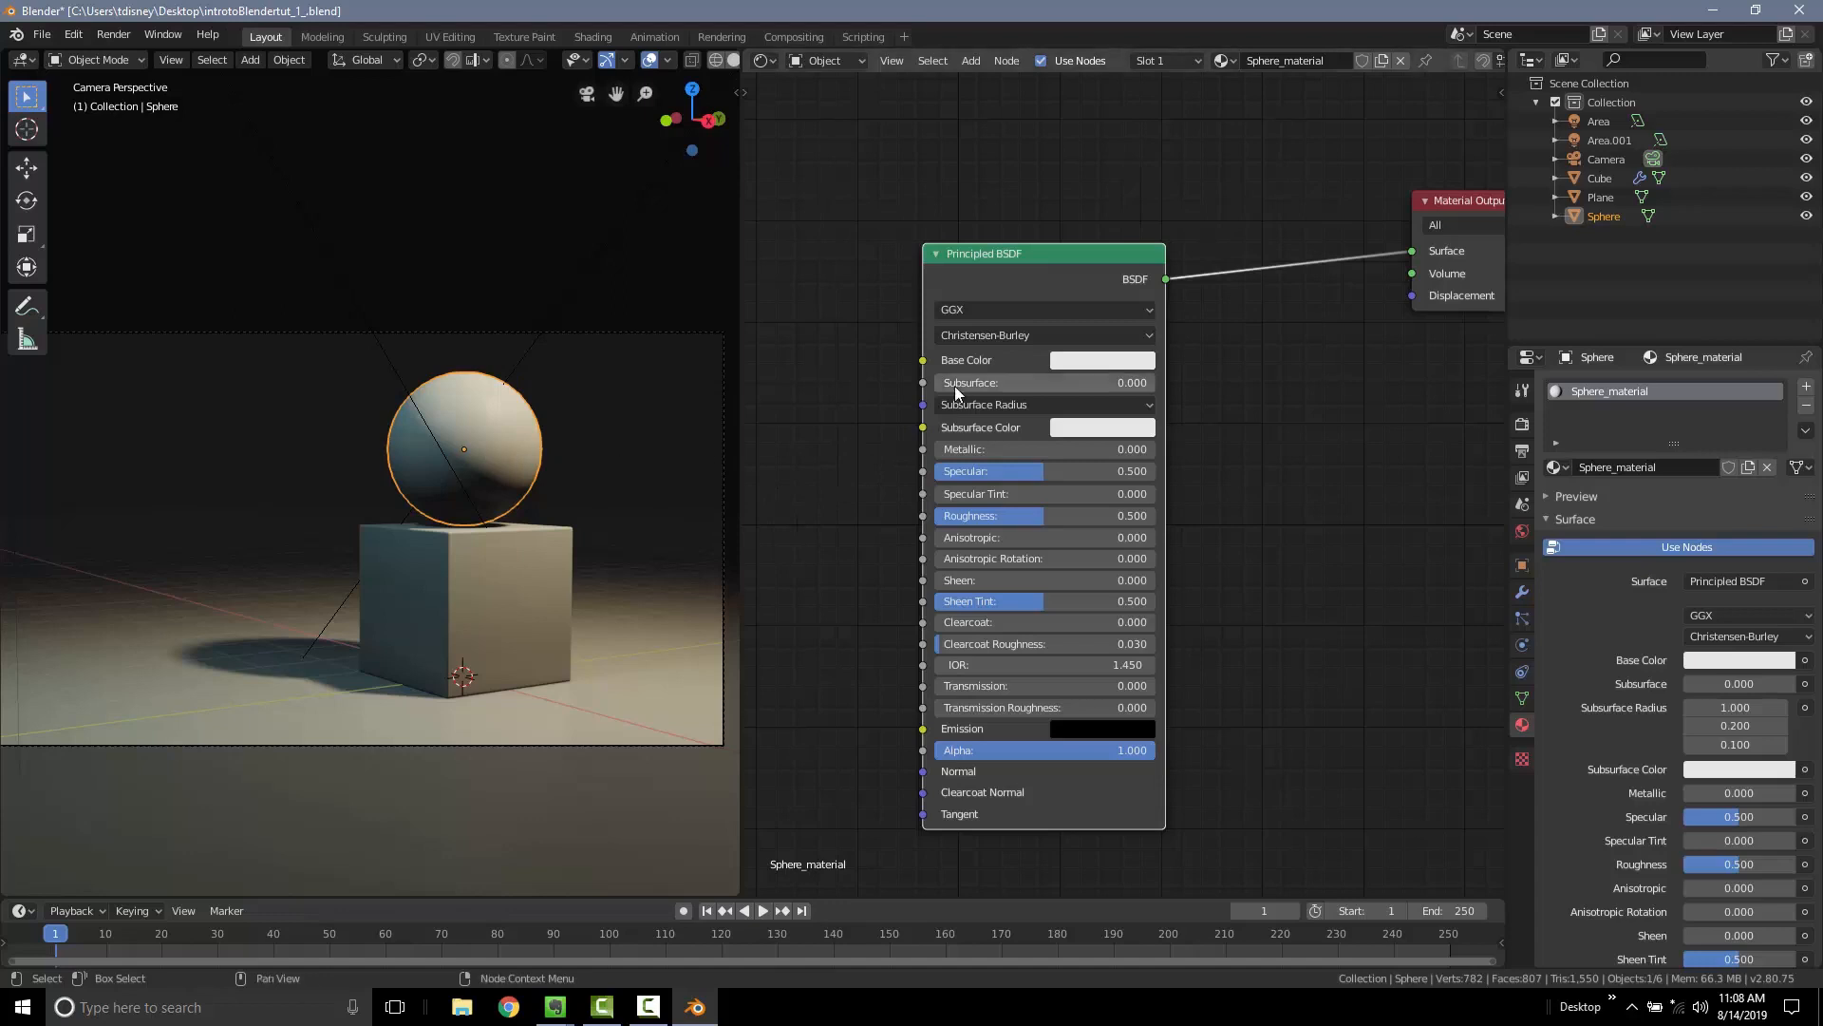
# Try out other base colors on the sphere's Principled BSDF node
pyautogui.click(1098, 361)
pyautogui.click(1176, 112)
pyautogui.moveTo(1175, 112)
pyautogui.mouseDown()
pyautogui.moveTo(1075, 137)
pyautogui.moveTo(1192, 180)
pyautogui.moveTo(1174, 114)
pyautogui.moveTo(1112, 104)
pyautogui.moveTo(1136, 137)
pyautogui.moveTo(1147, 106)
pyautogui.moveTo(1136, 143)
pyautogui.mouseUp()
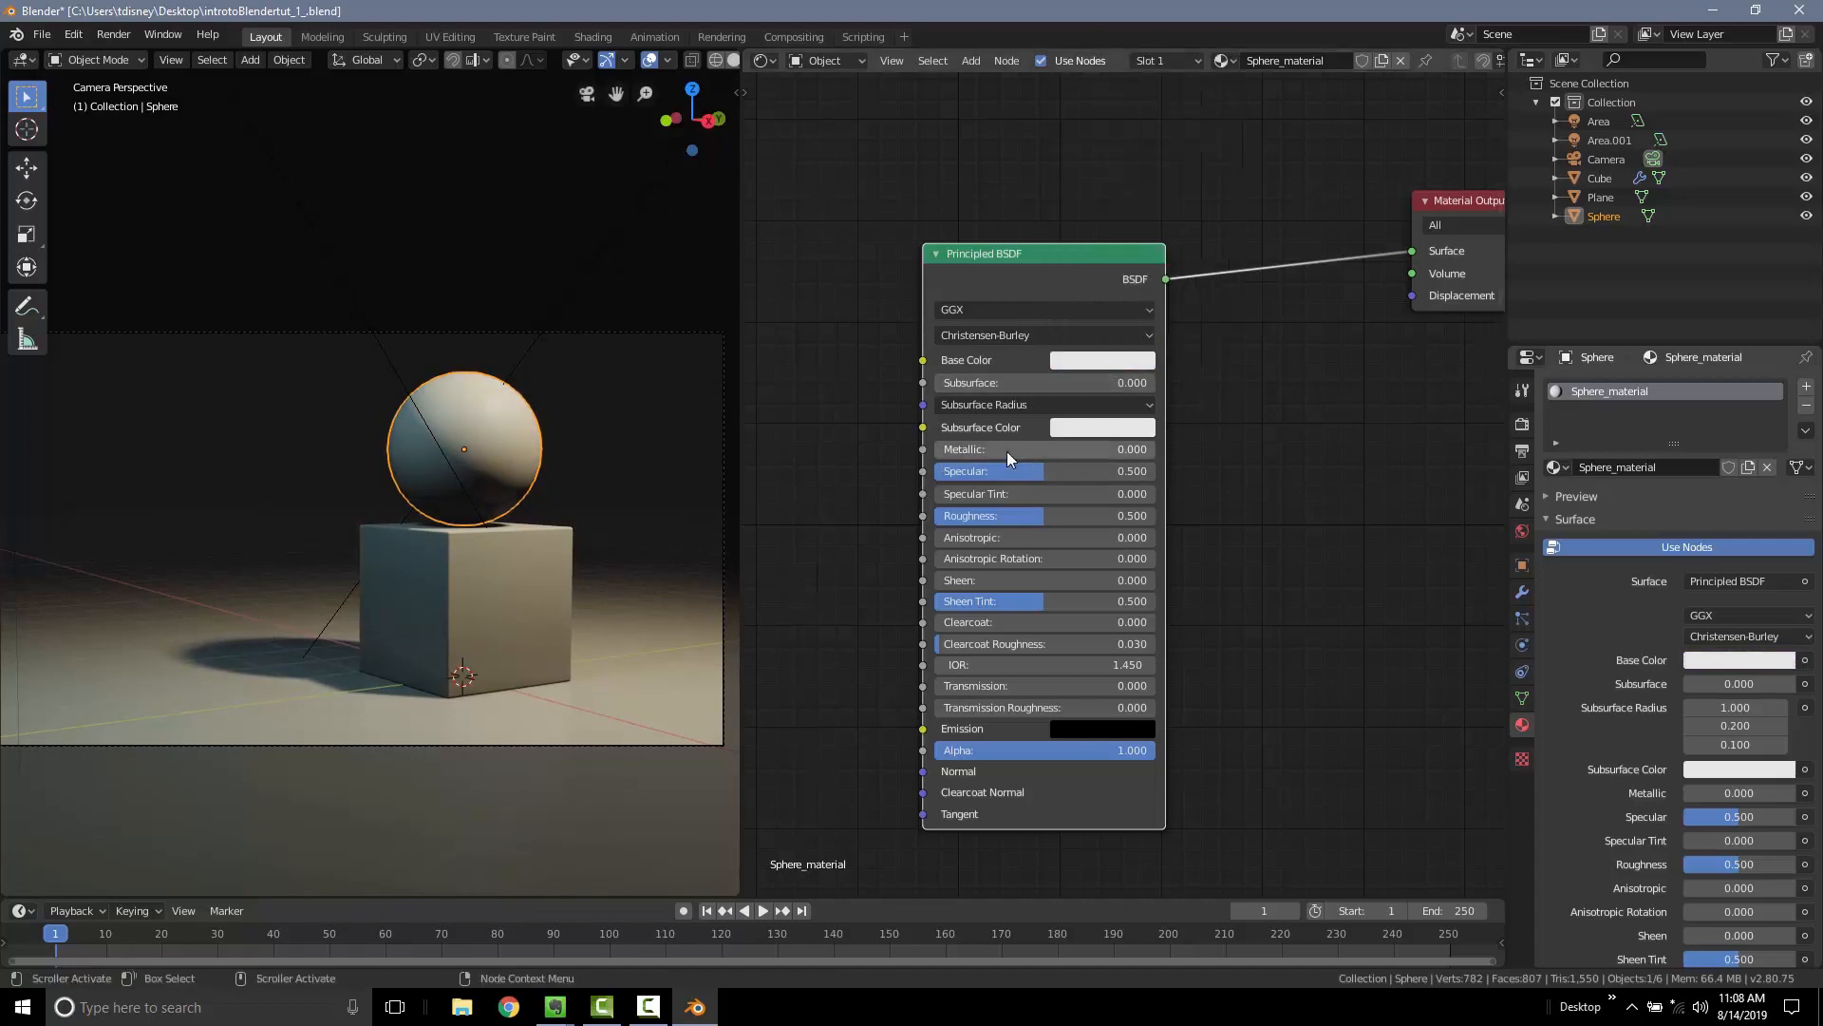
# Set the sphere material's Metallic to 1.000 and its Roughness to about 0.295
pyautogui.moveTo(959, 452); pyautogui.dragTo(1168, 448)
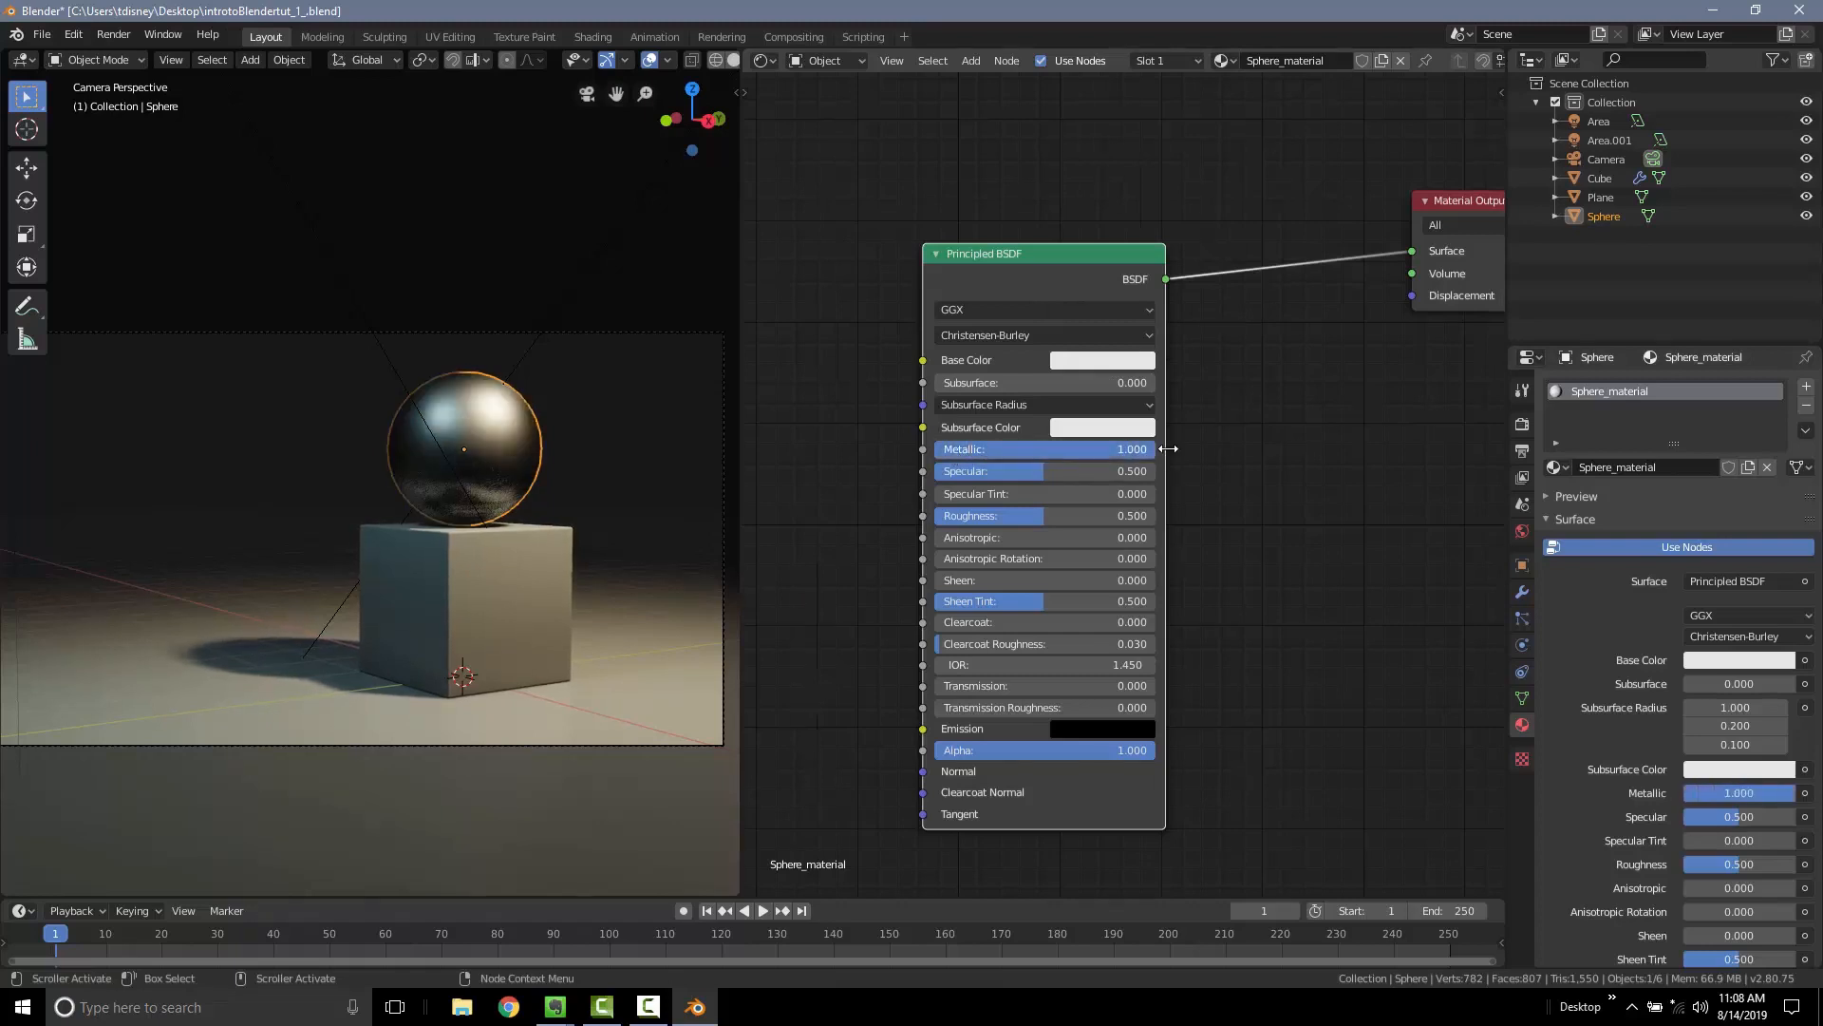
pyautogui.scroll(4, 459, 454)
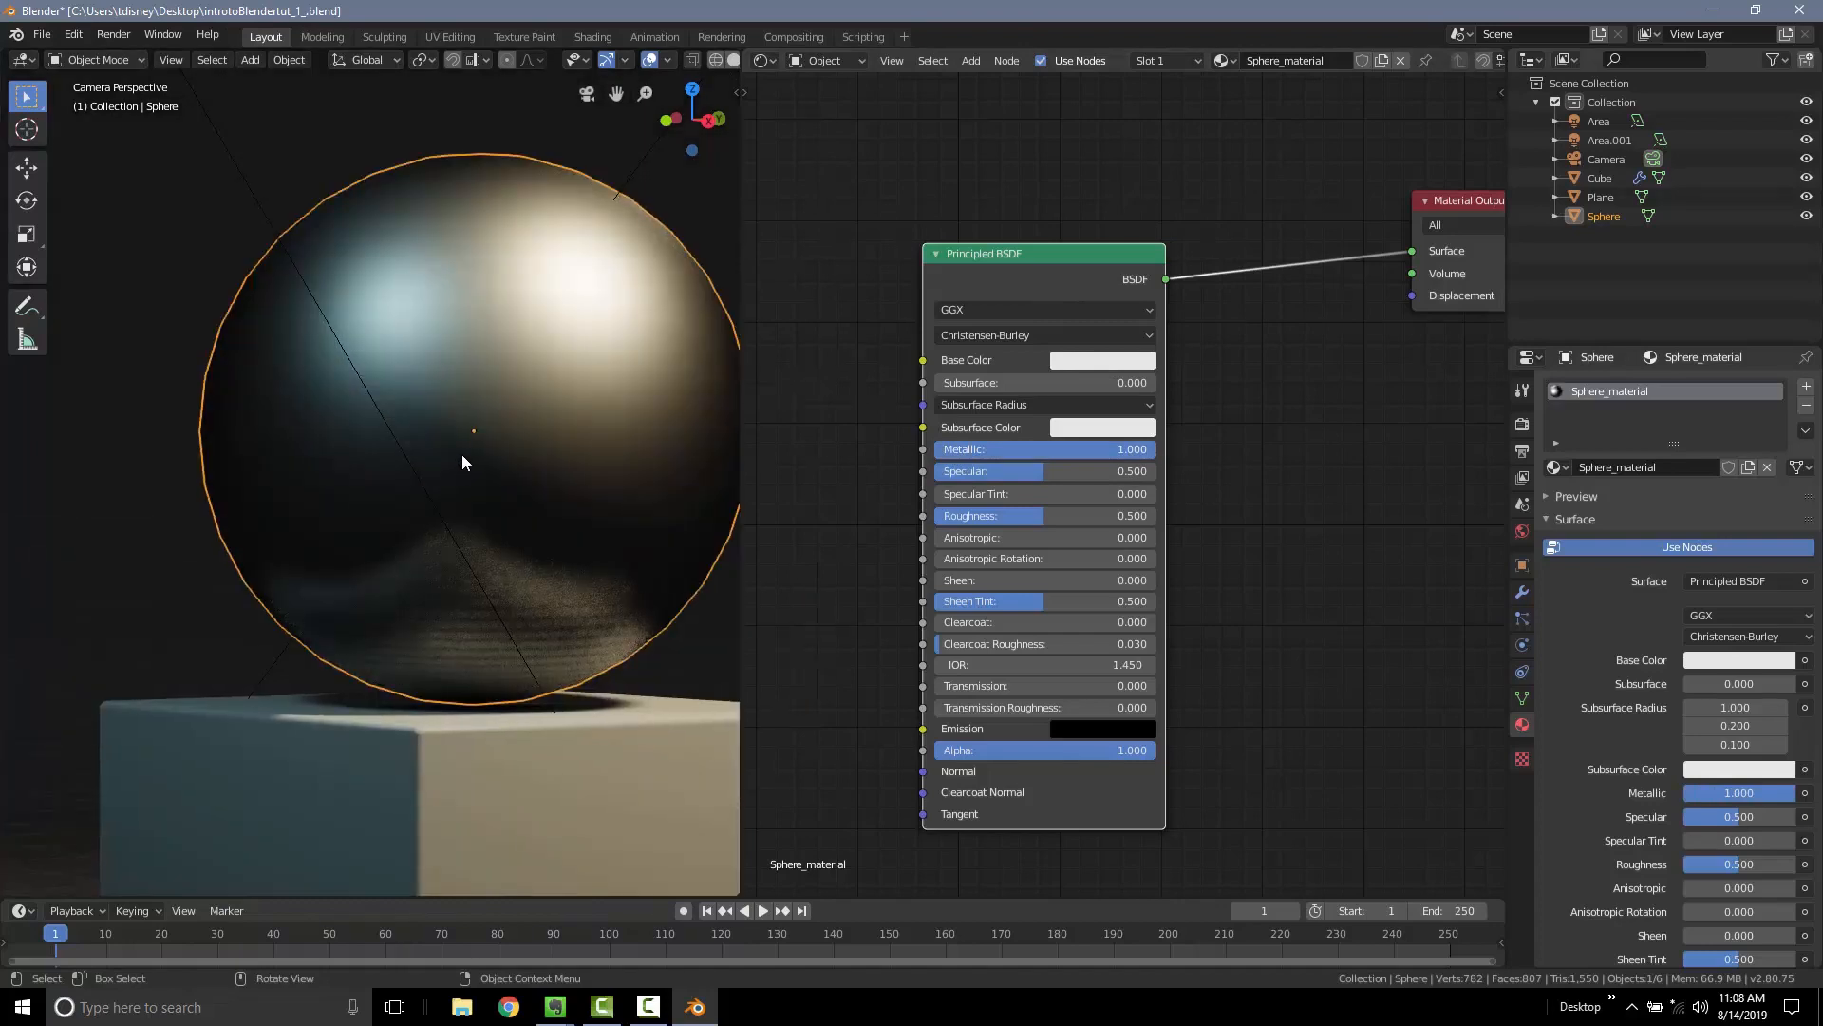
pyautogui.moveTo(1041, 518); pyautogui.dragTo(823, 528)
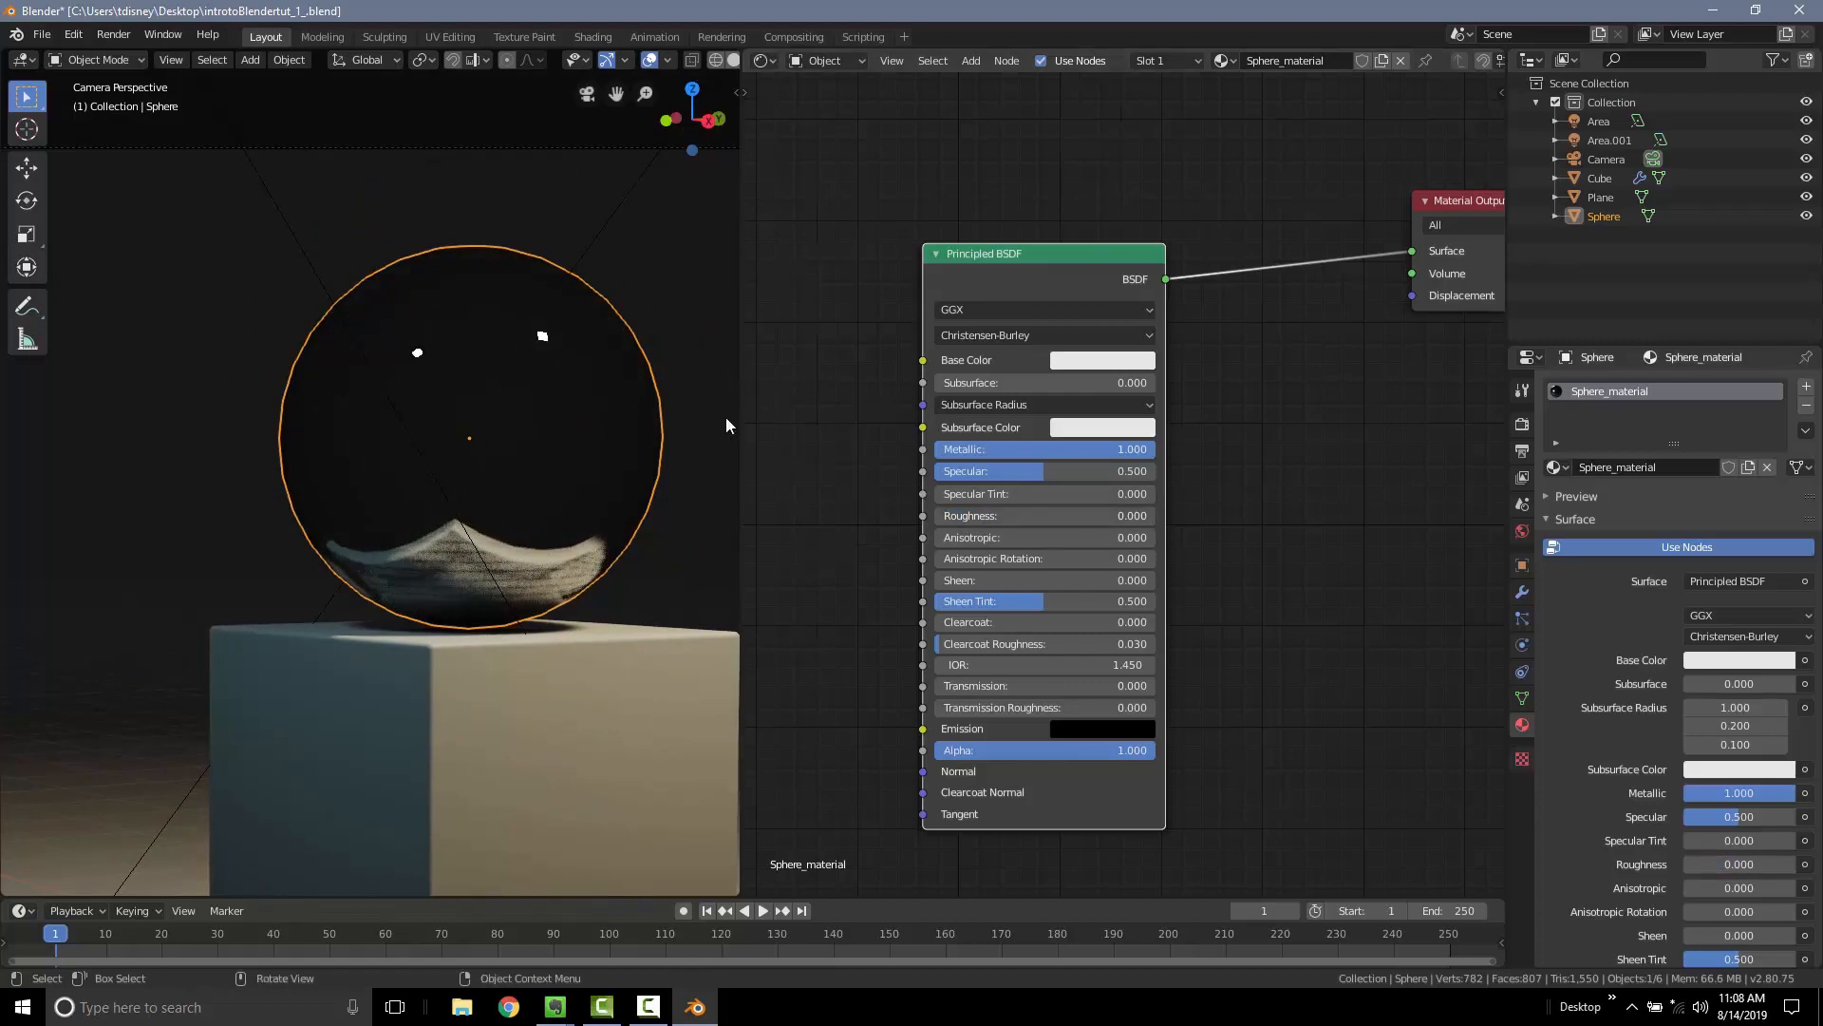
pyautogui.moveTo(1024, 516)
pyautogui.mouseDown()
pyautogui.moveTo(1159, 519)
pyautogui.moveTo(997, 516)
pyautogui.mouseUp()
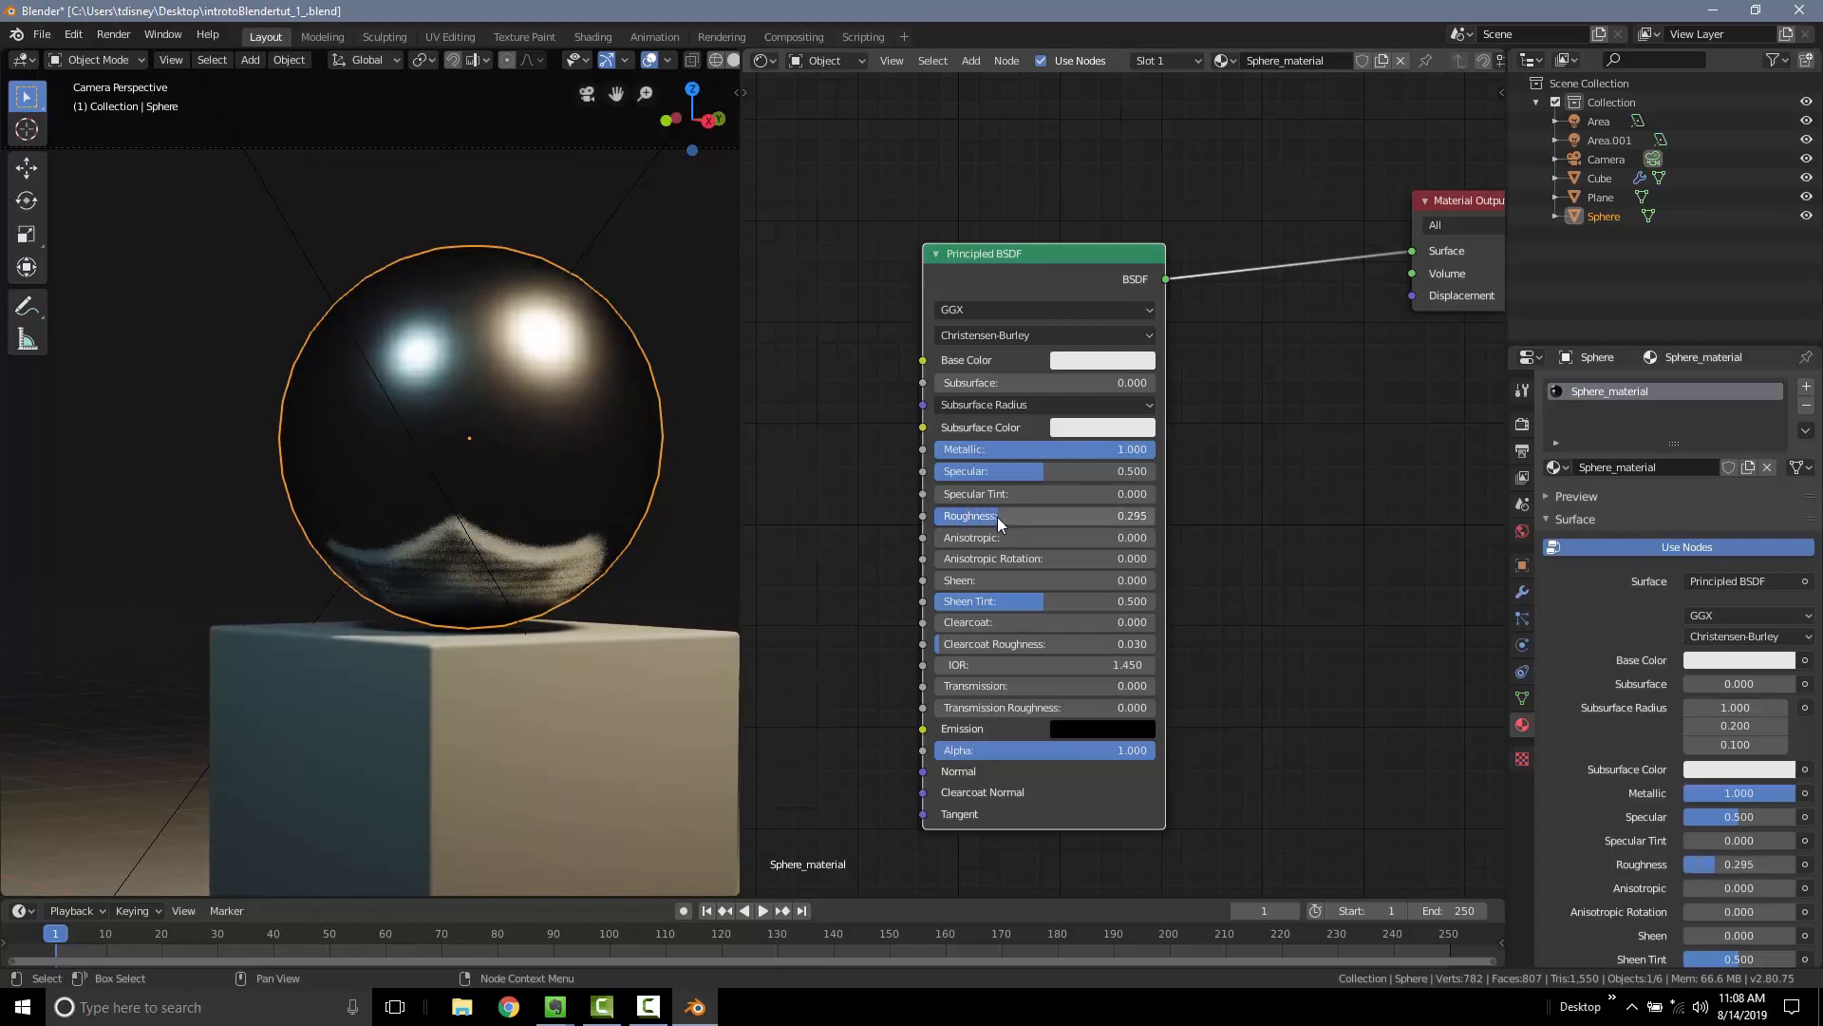
# Change the base color of the sphere's metallic material to a pinkish red
pyautogui.scroll(-2, 517, 541)
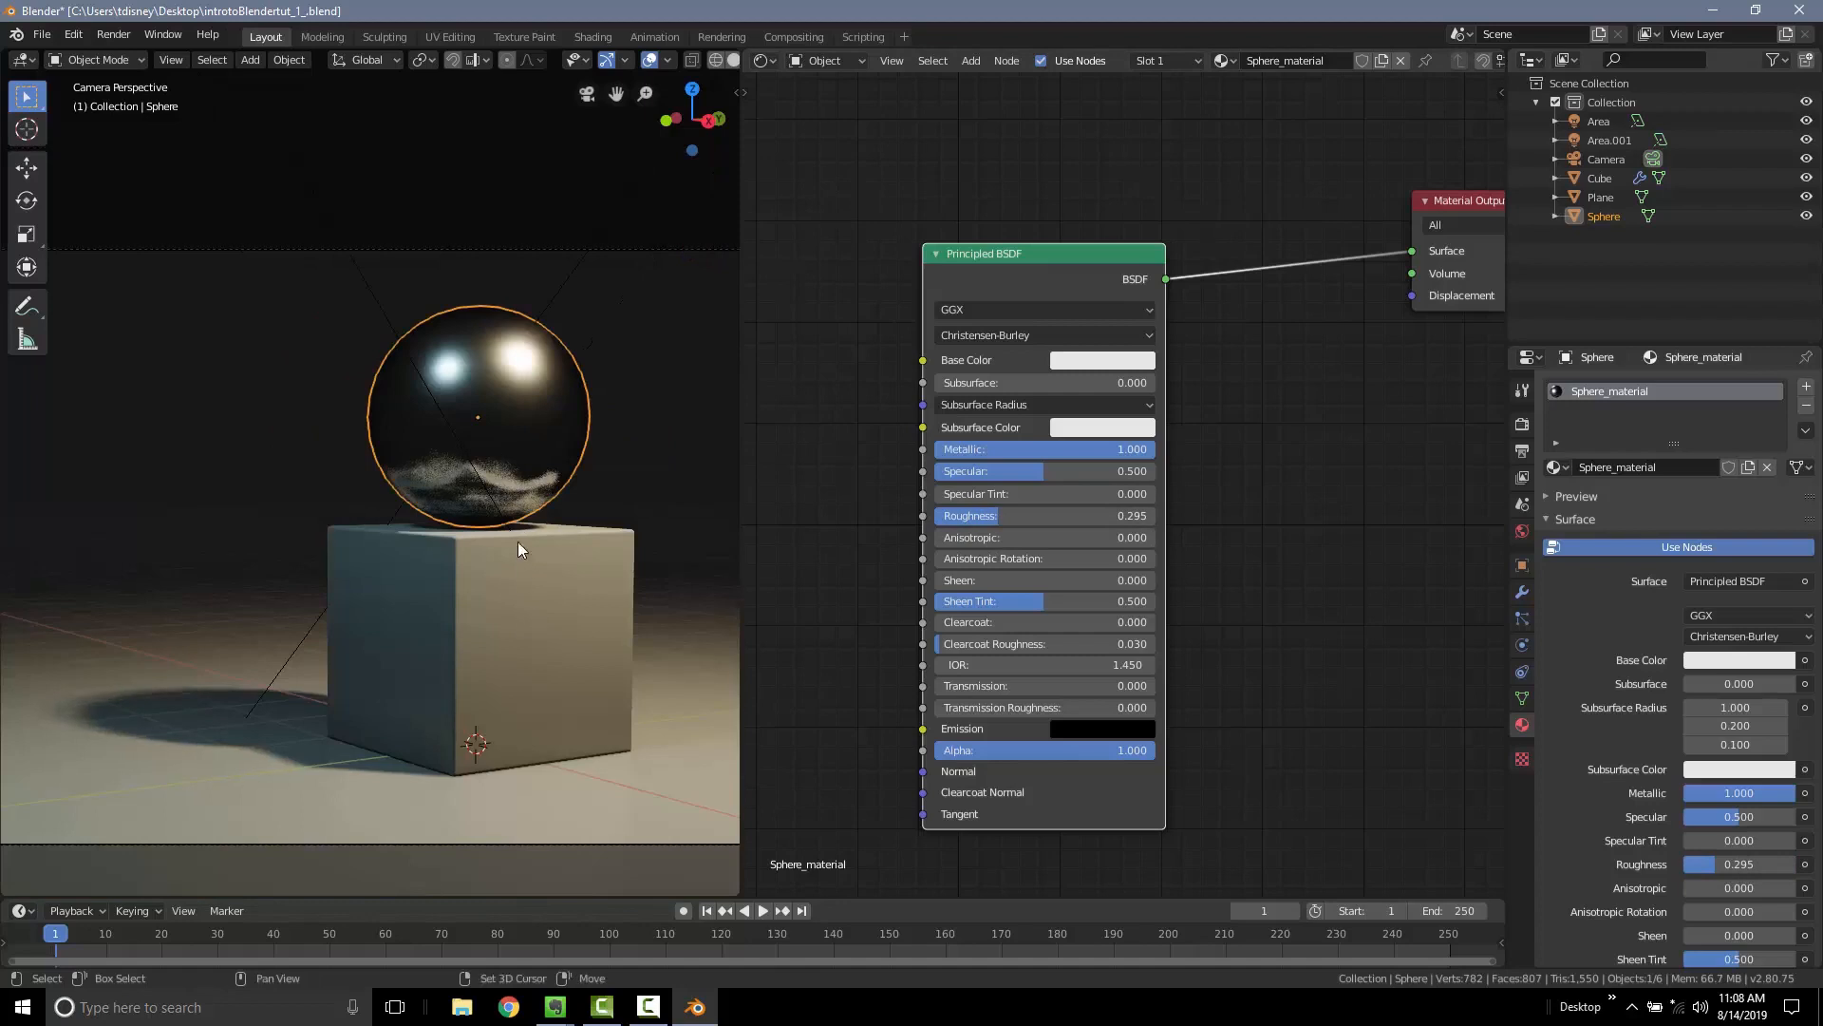
pyautogui.keyDown('shift'); pyautogui.scroll(-2, 515, 549); pyautogui.keyUp('shift')
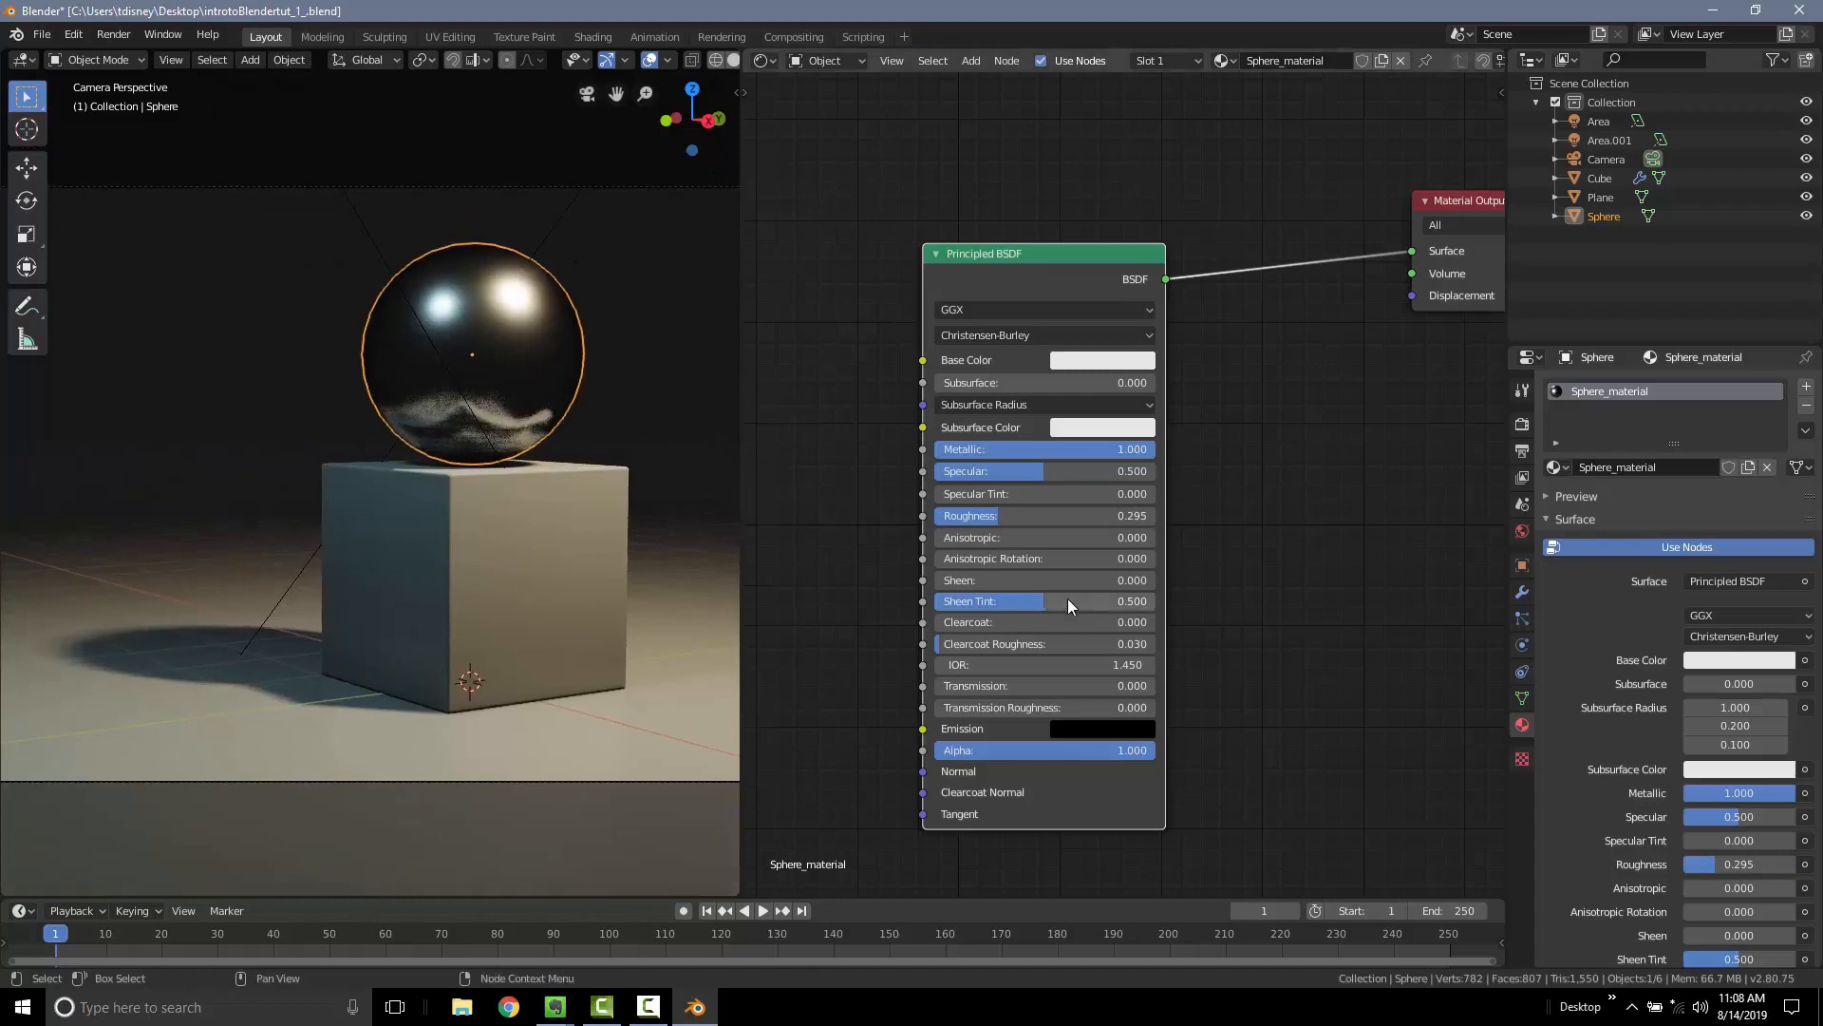
pyautogui.click(1099, 358)
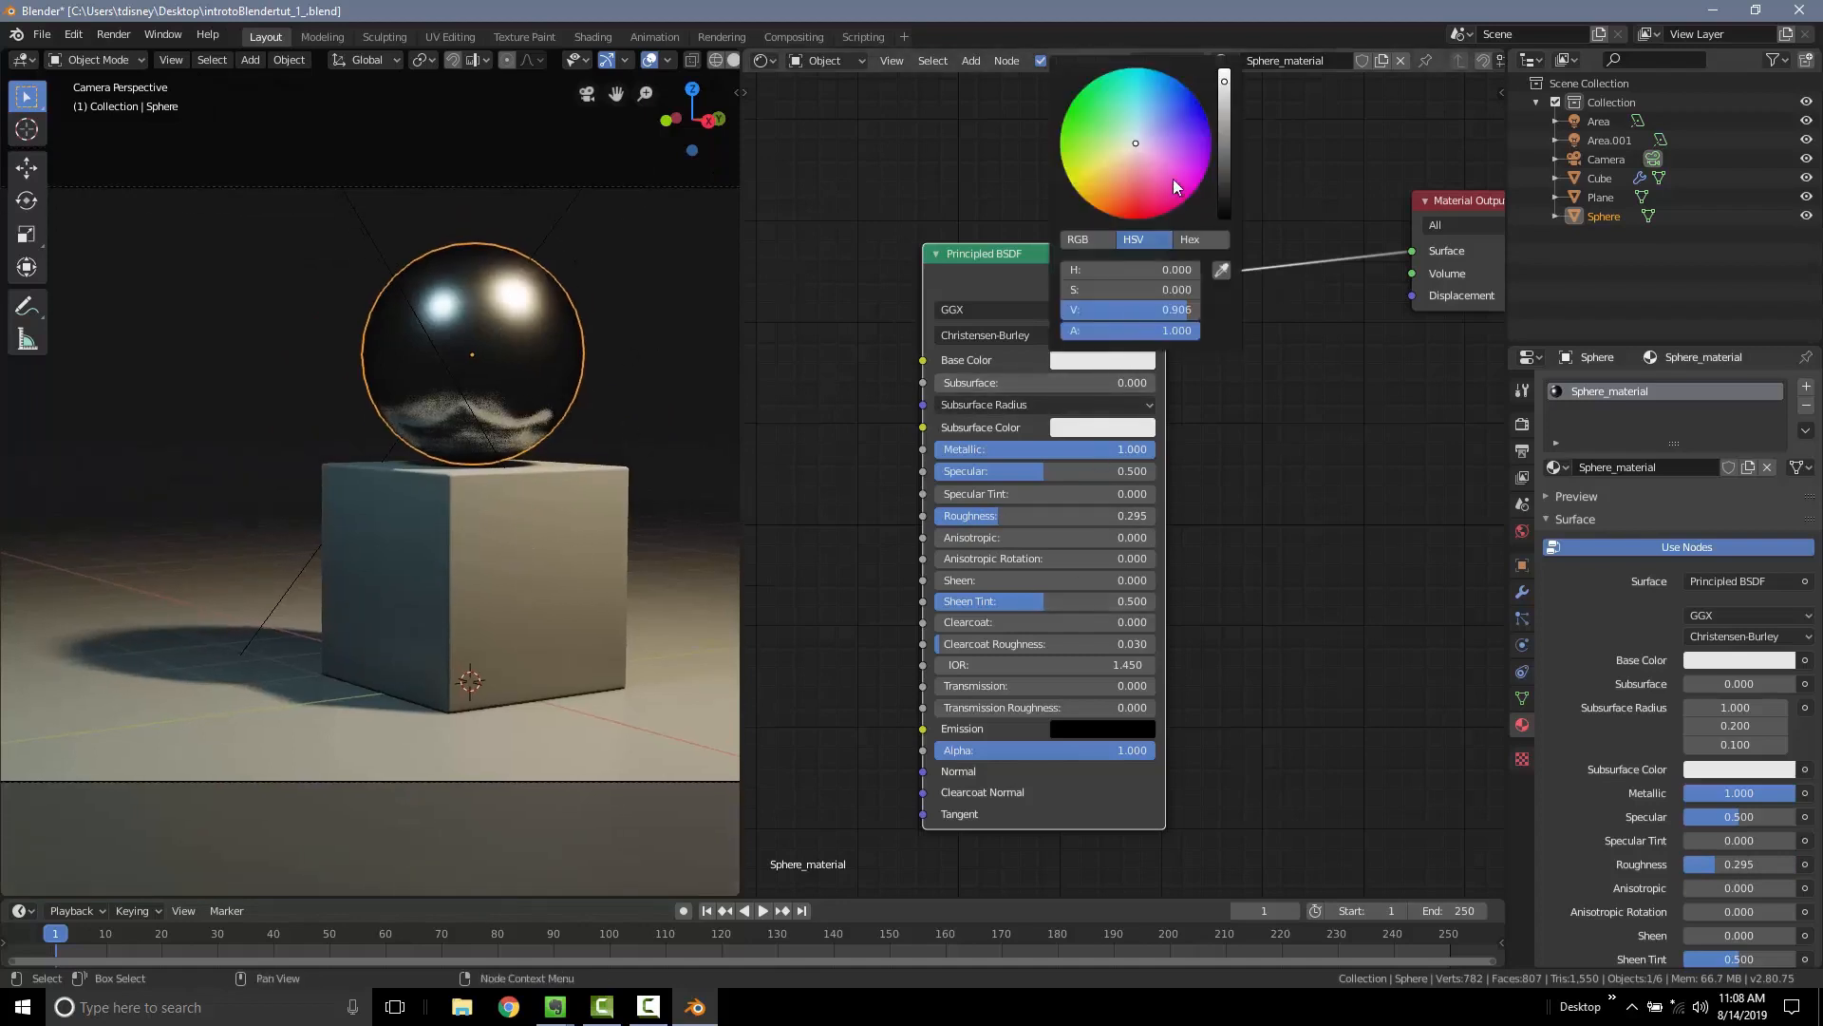
pyautogui.moveTo(1172, 179); pyautogui.dragTo(1140, 186)
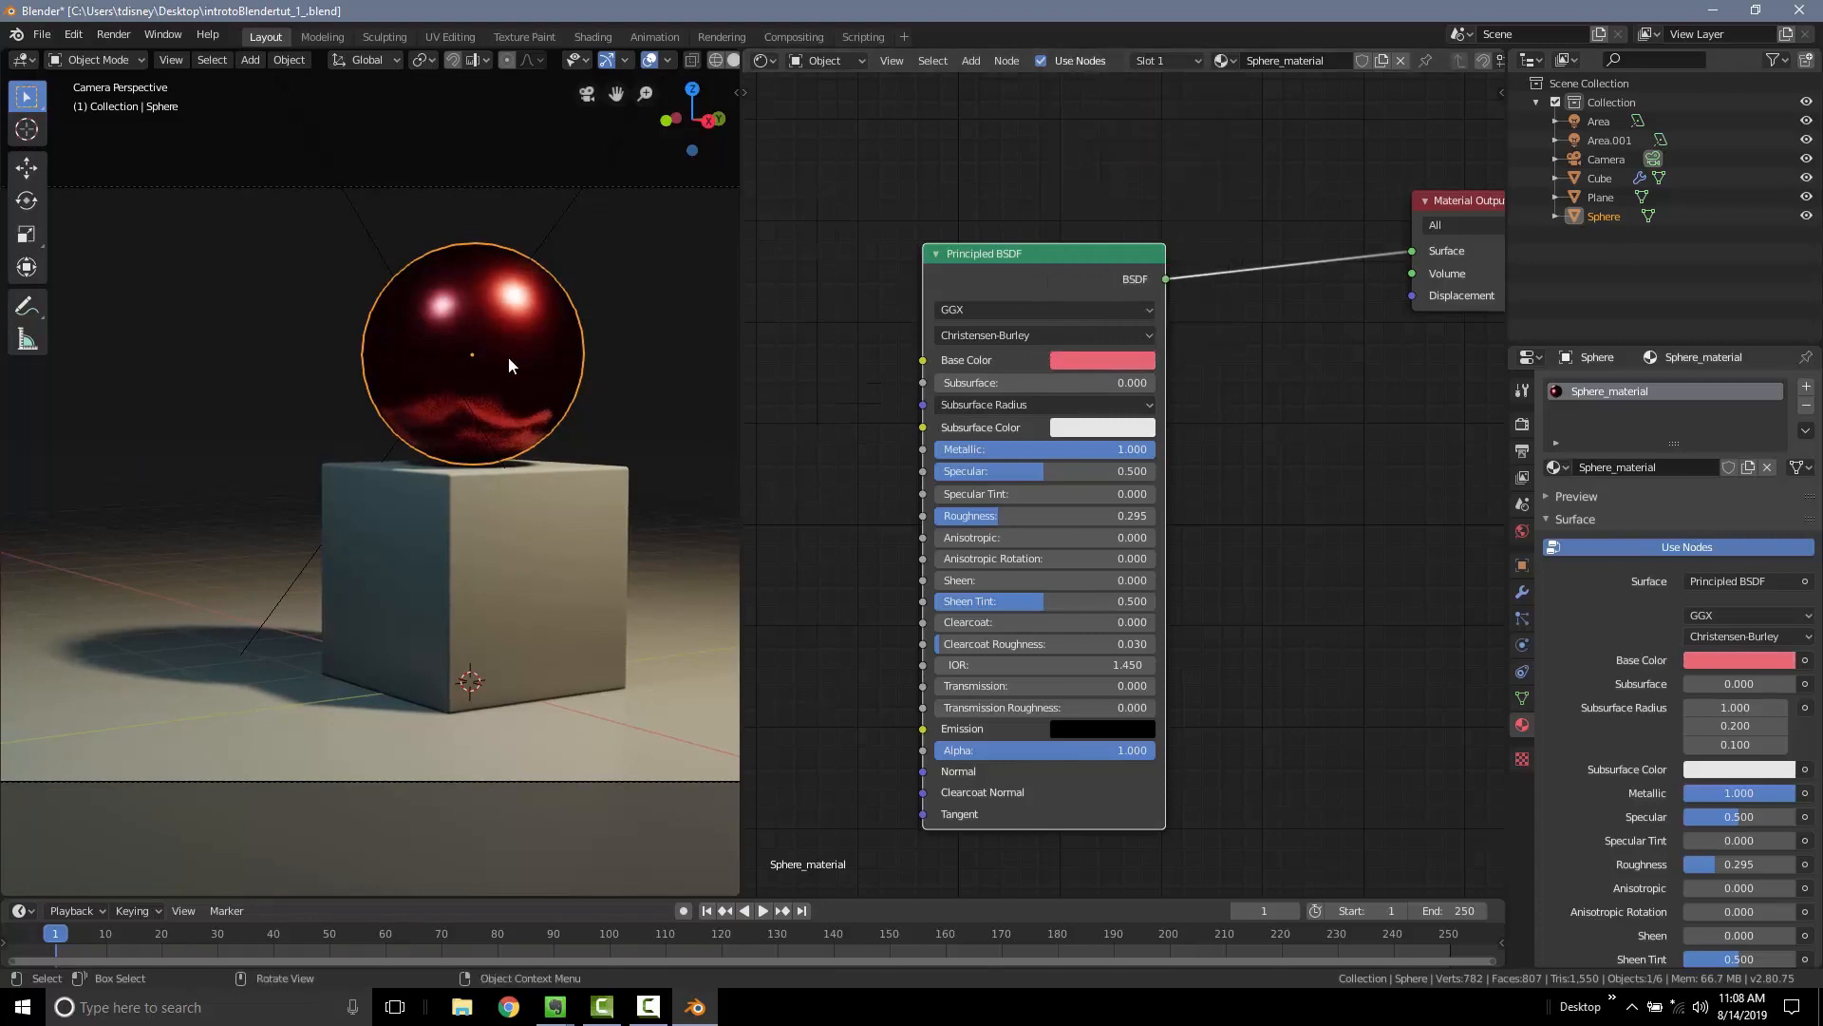
# Give the cube a new material named CubeMaterial with a bright light-blue base color
pyautogui.click(526, 542)
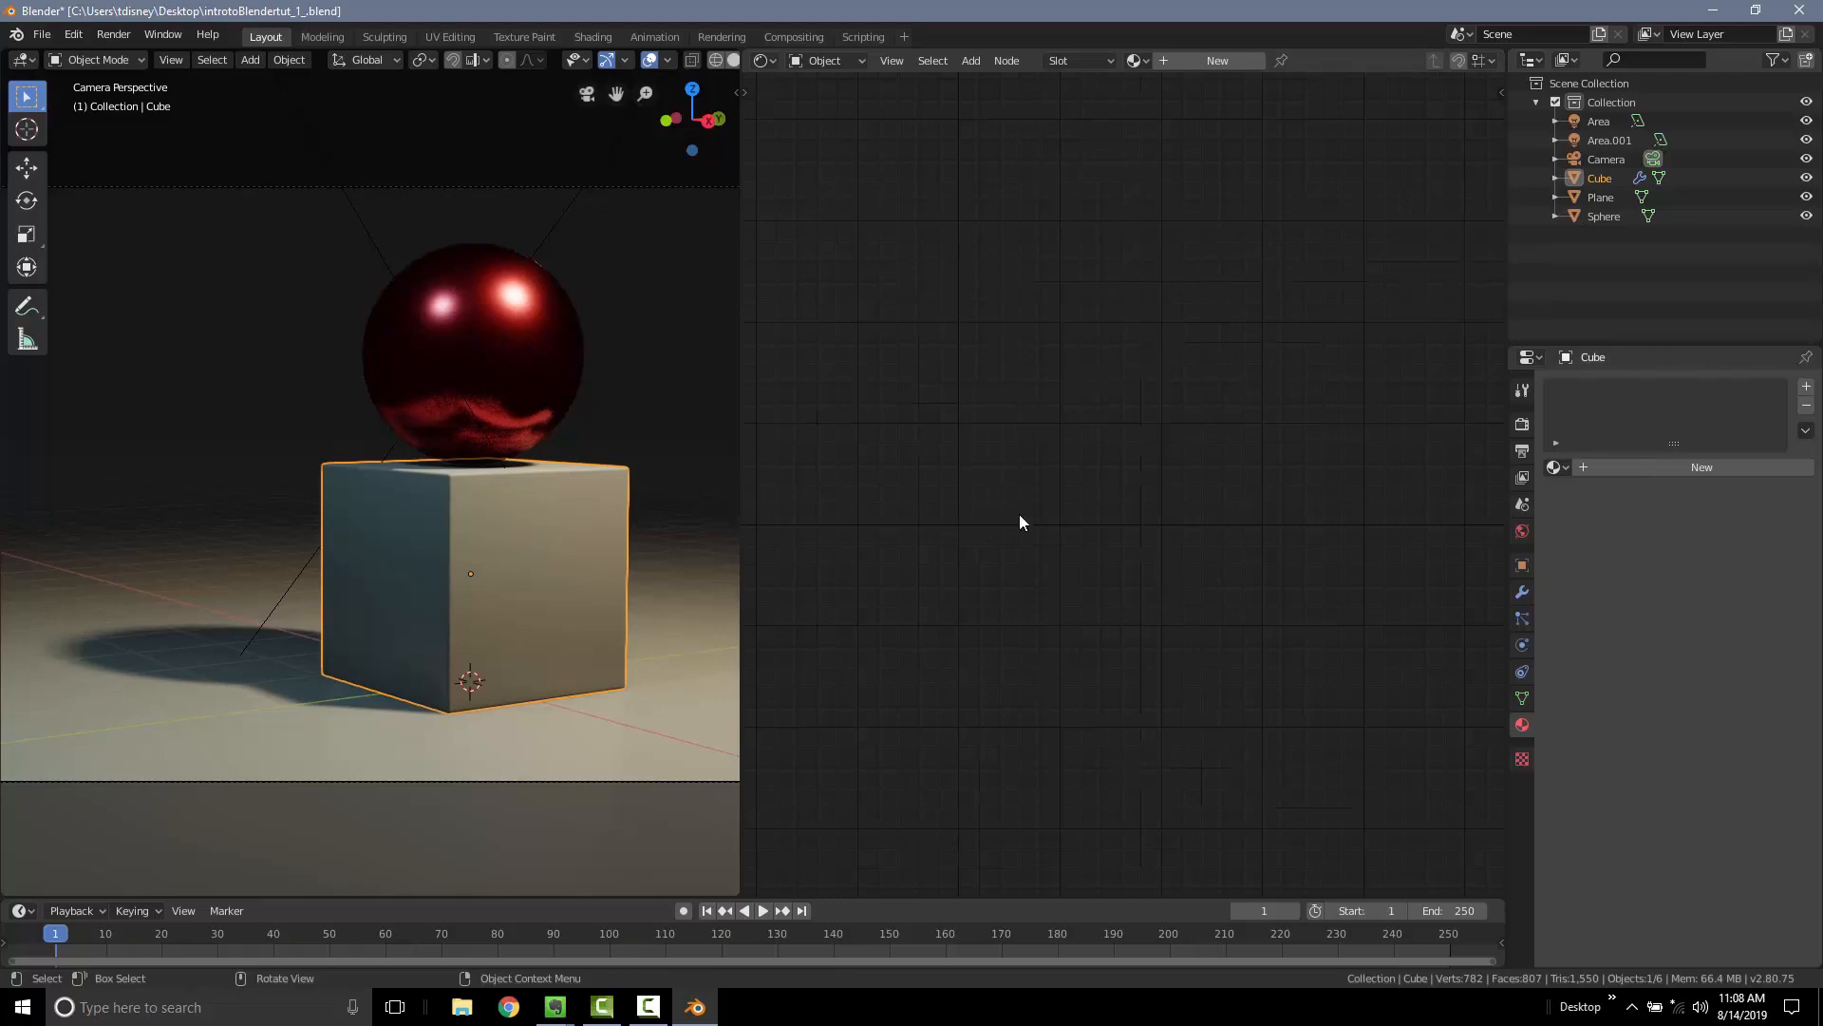
pyautogui.click(1705, 464)
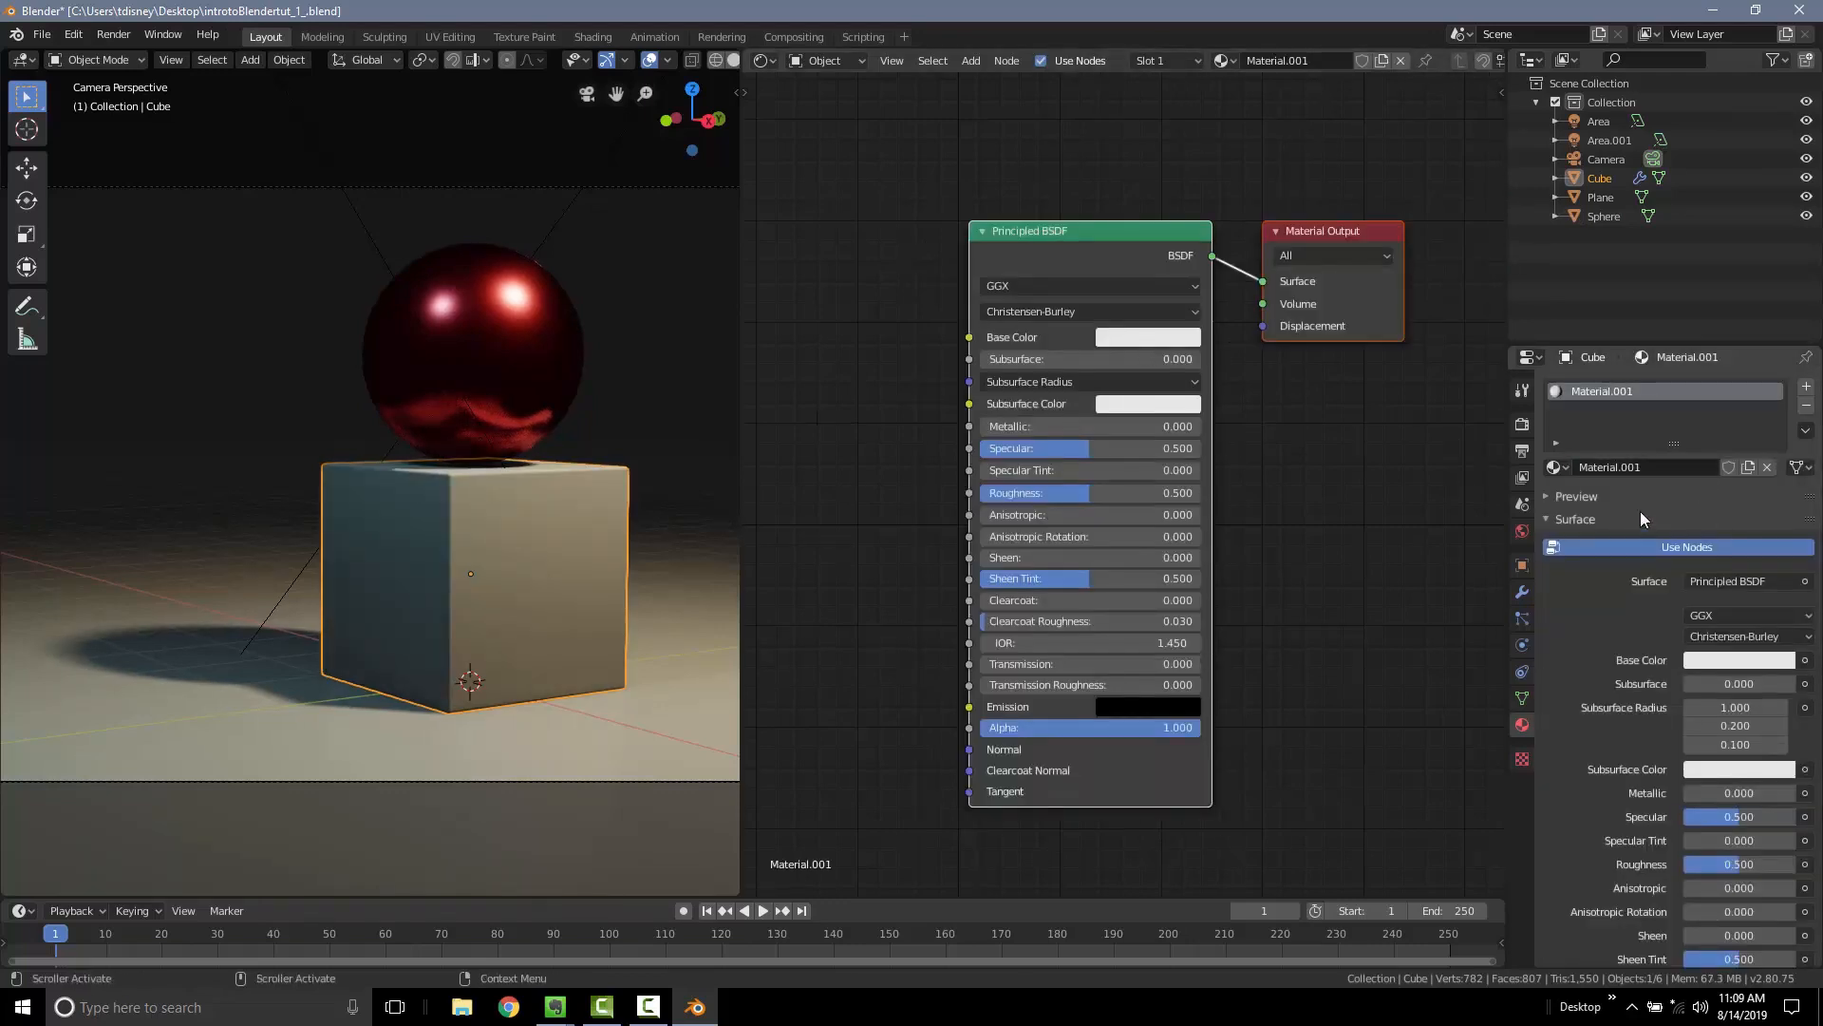
pyautogui.write('CubeMaterial')
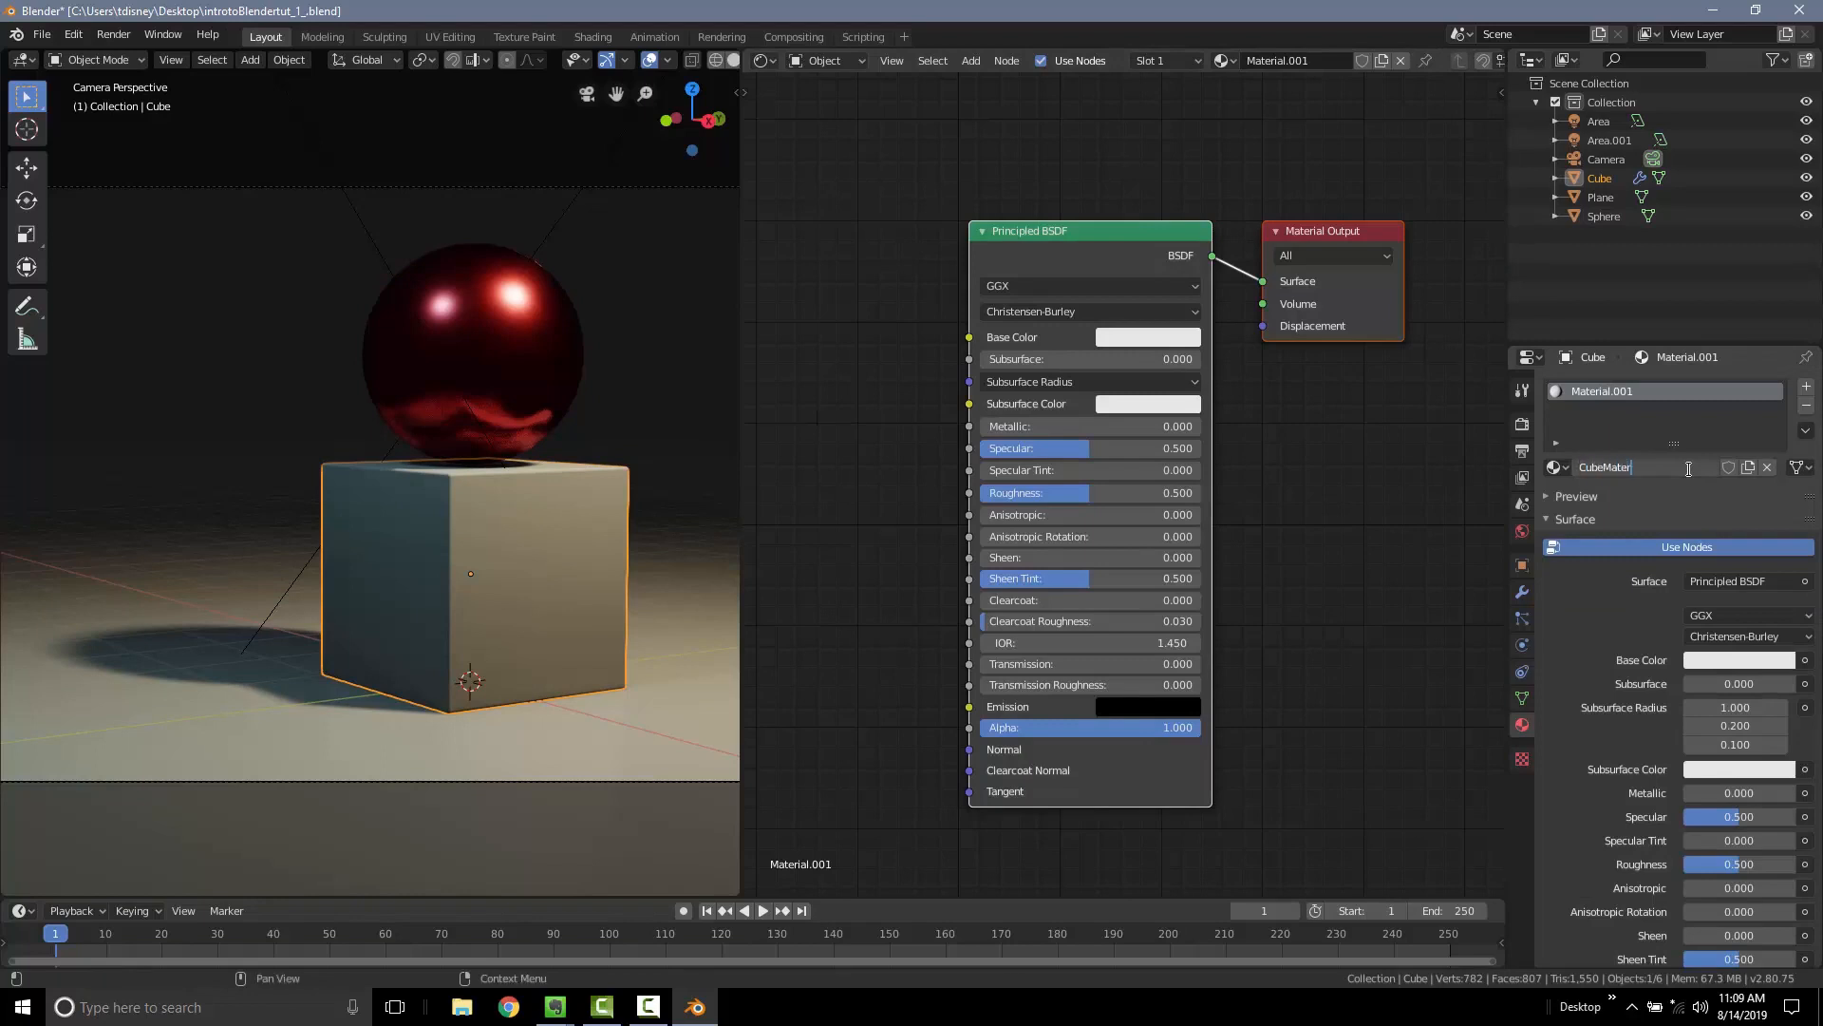
pyautogui.press('Return')
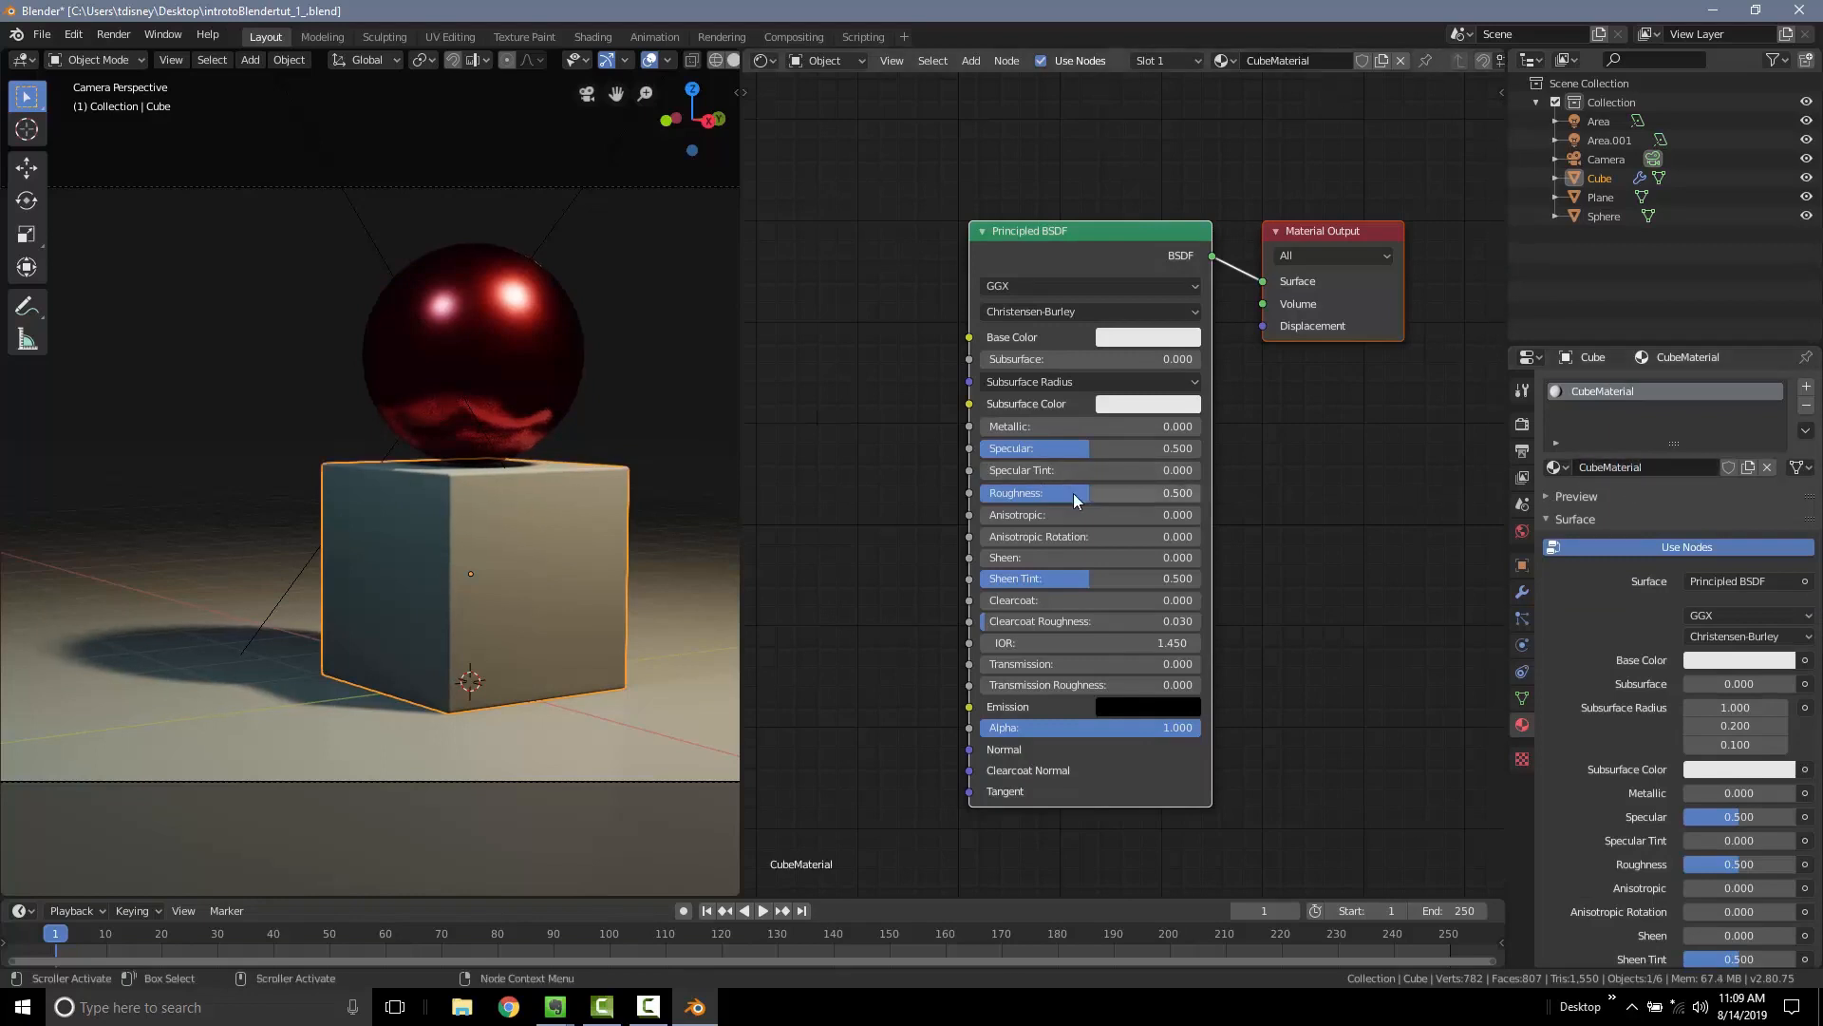
pyautogui.click(1151, 337)
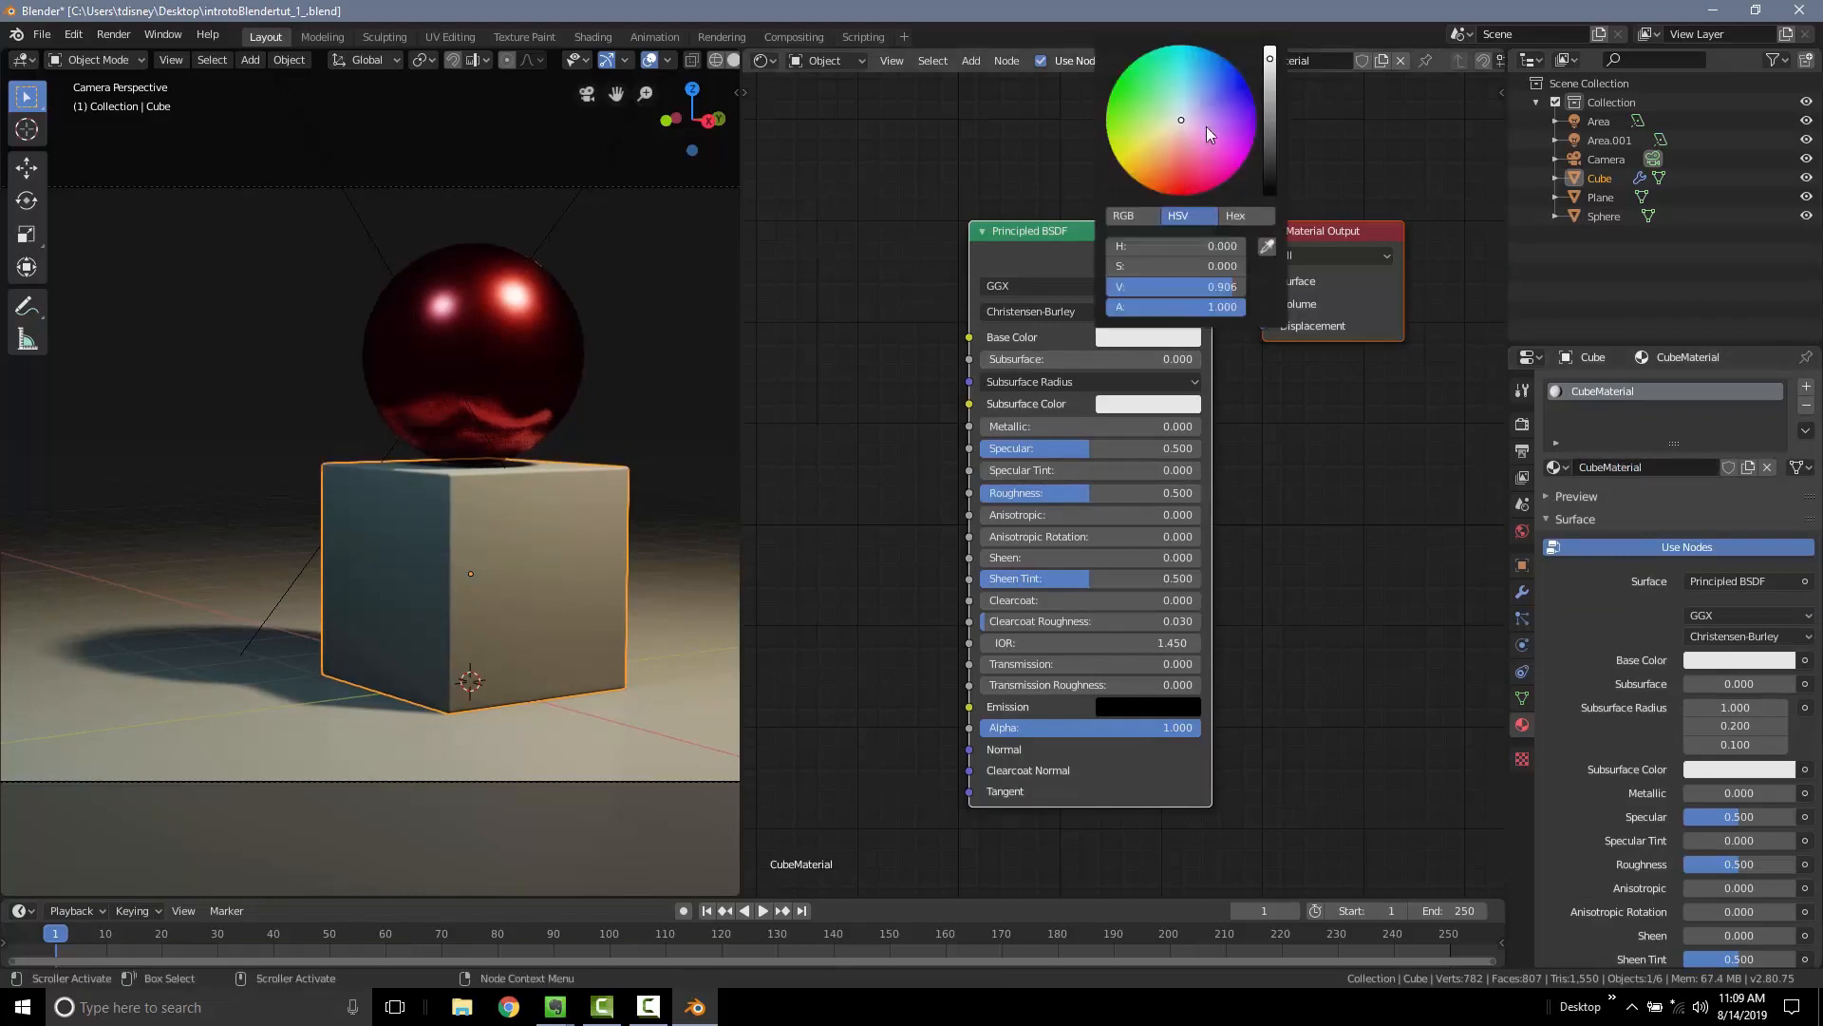
pyautogui.moveTo(1196, 175); pyautogui.dragTo(1194, 56)
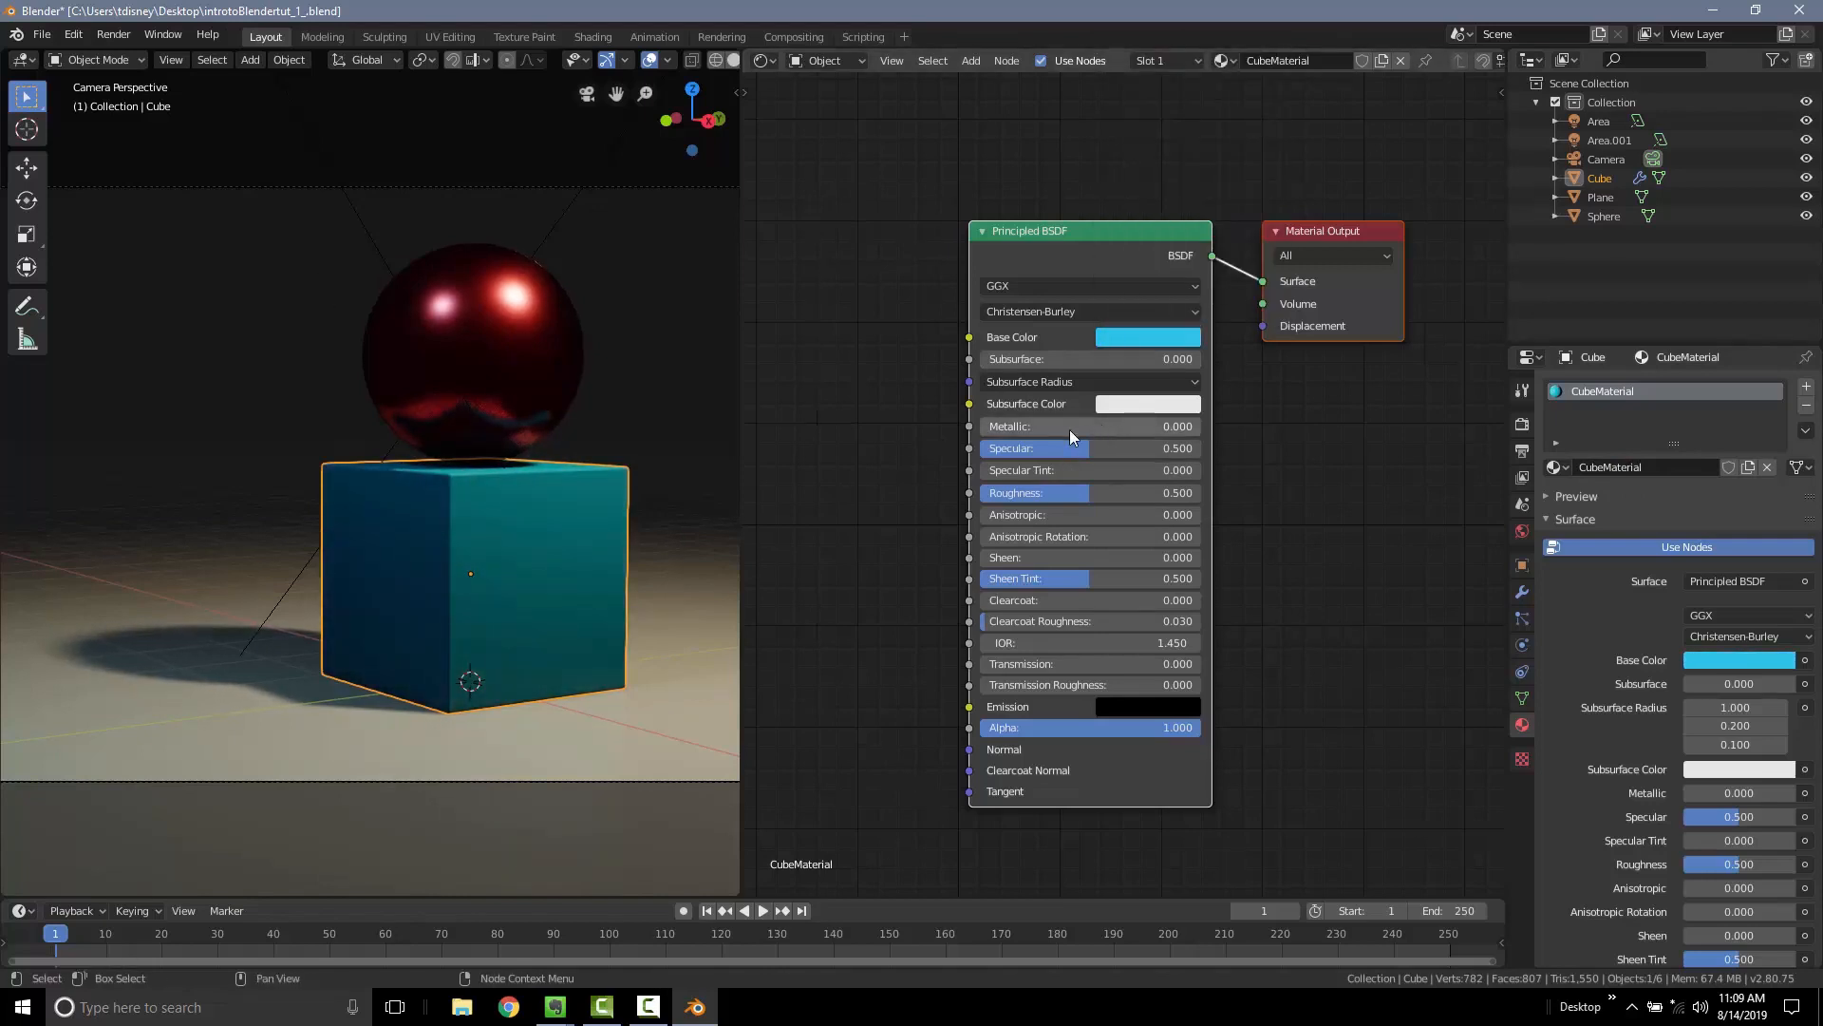
# Set the Roughness of the cube's material to about 0.105
pyautogui.moveTo(1013, 504)
pyautogui.mouseDown()
pyautogui.moveTo(950, 502)
pyautogui.moveTo(1001, 498)
pyautogui.mouseUp()
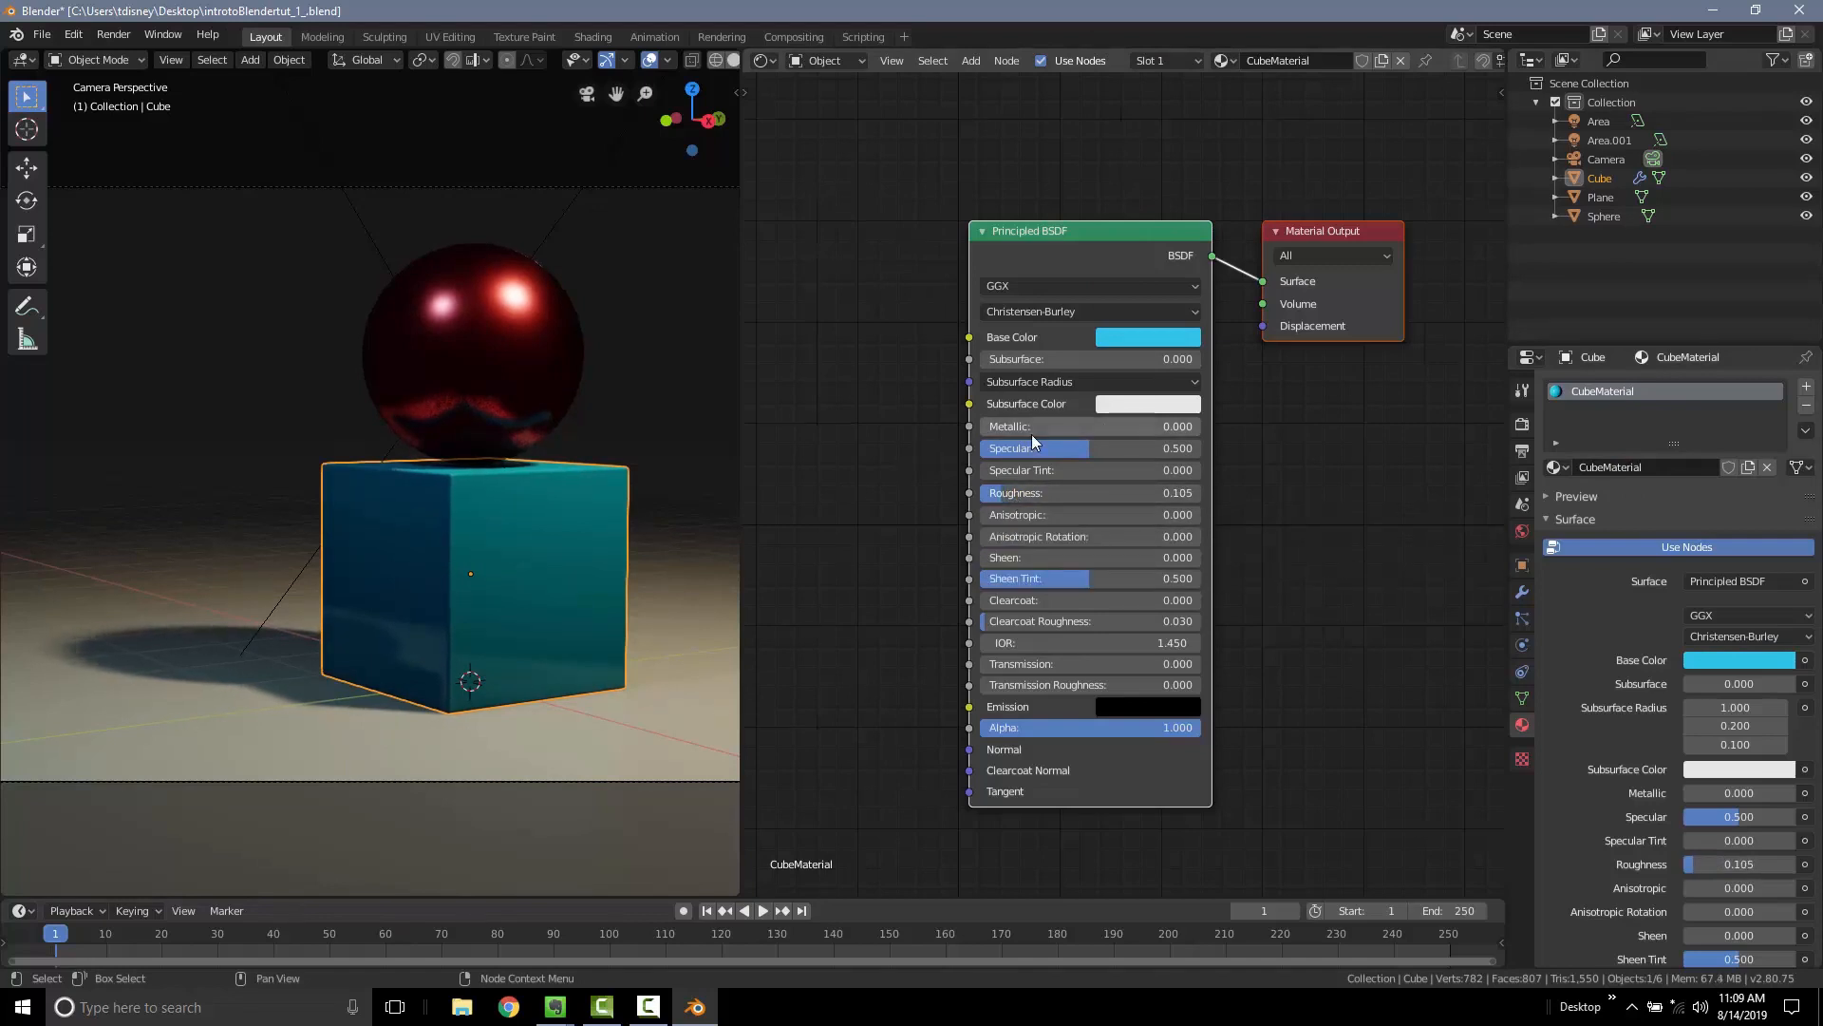
pyautogui.scroll(-3, 543, 551)
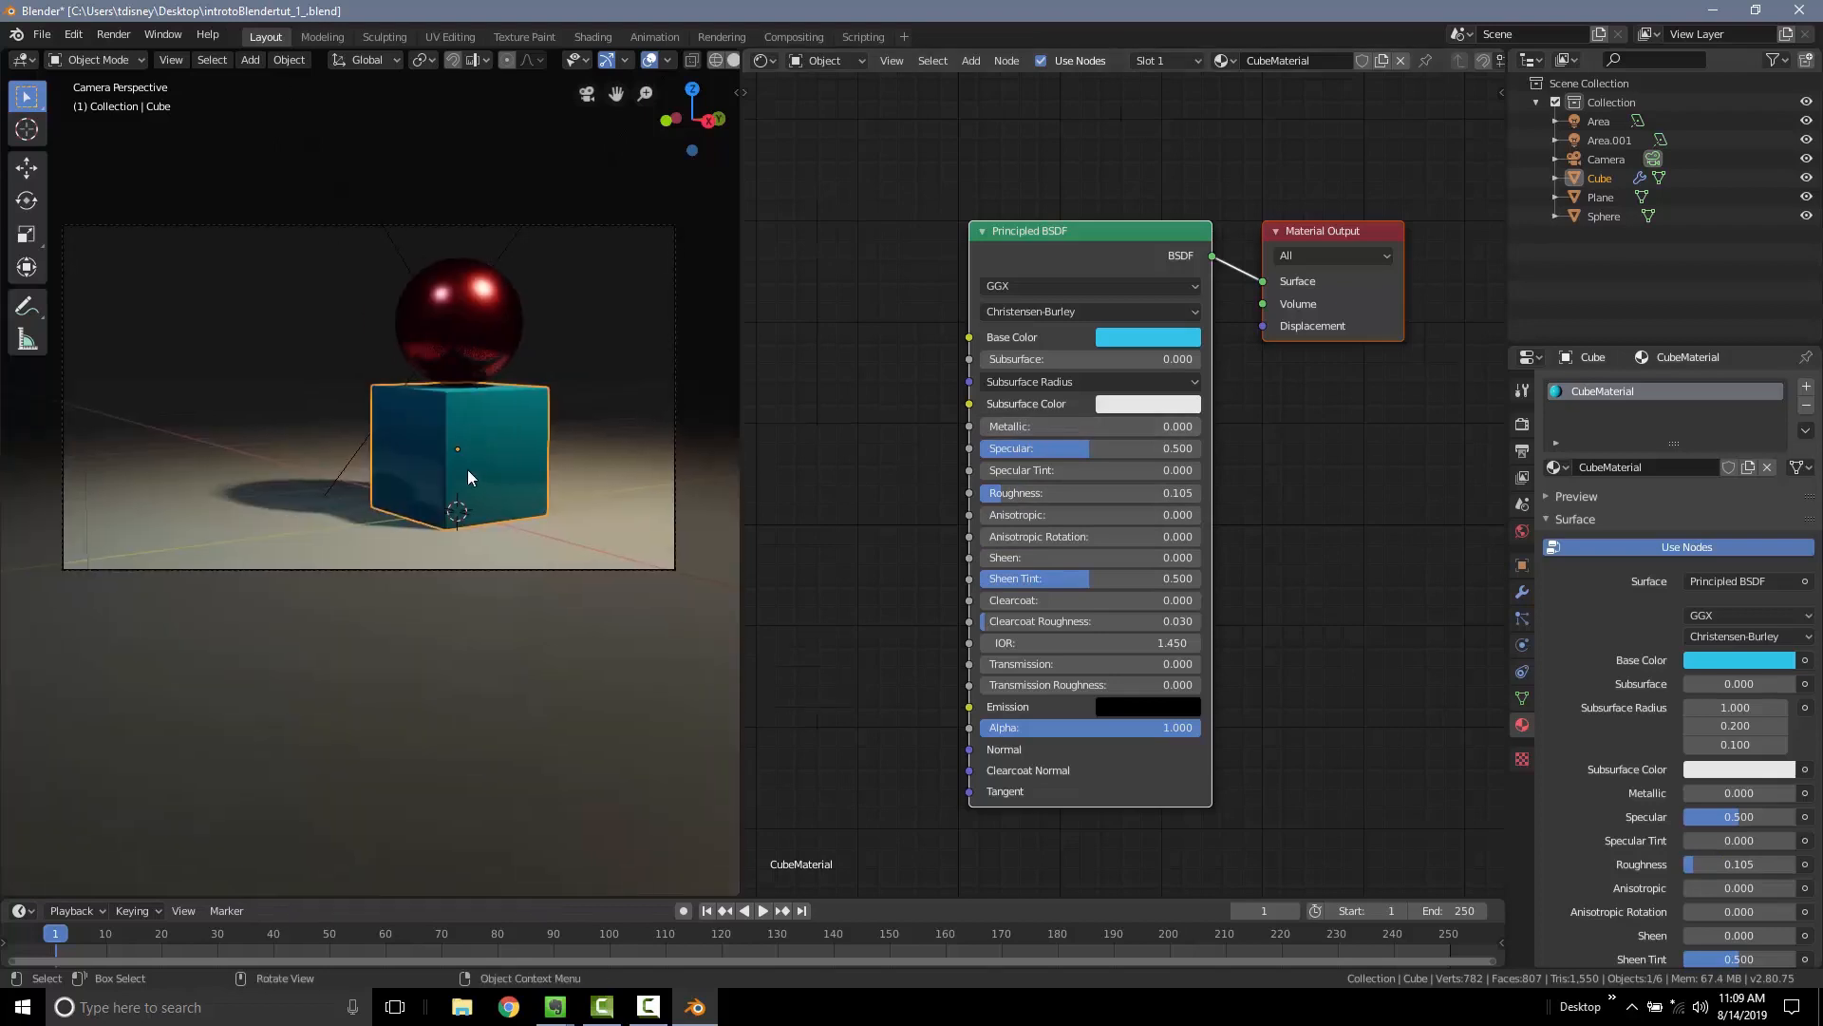
# Give the ground plane a new material named Ground with a Roughness of about 0.141
pyautogui.click(620, 492)
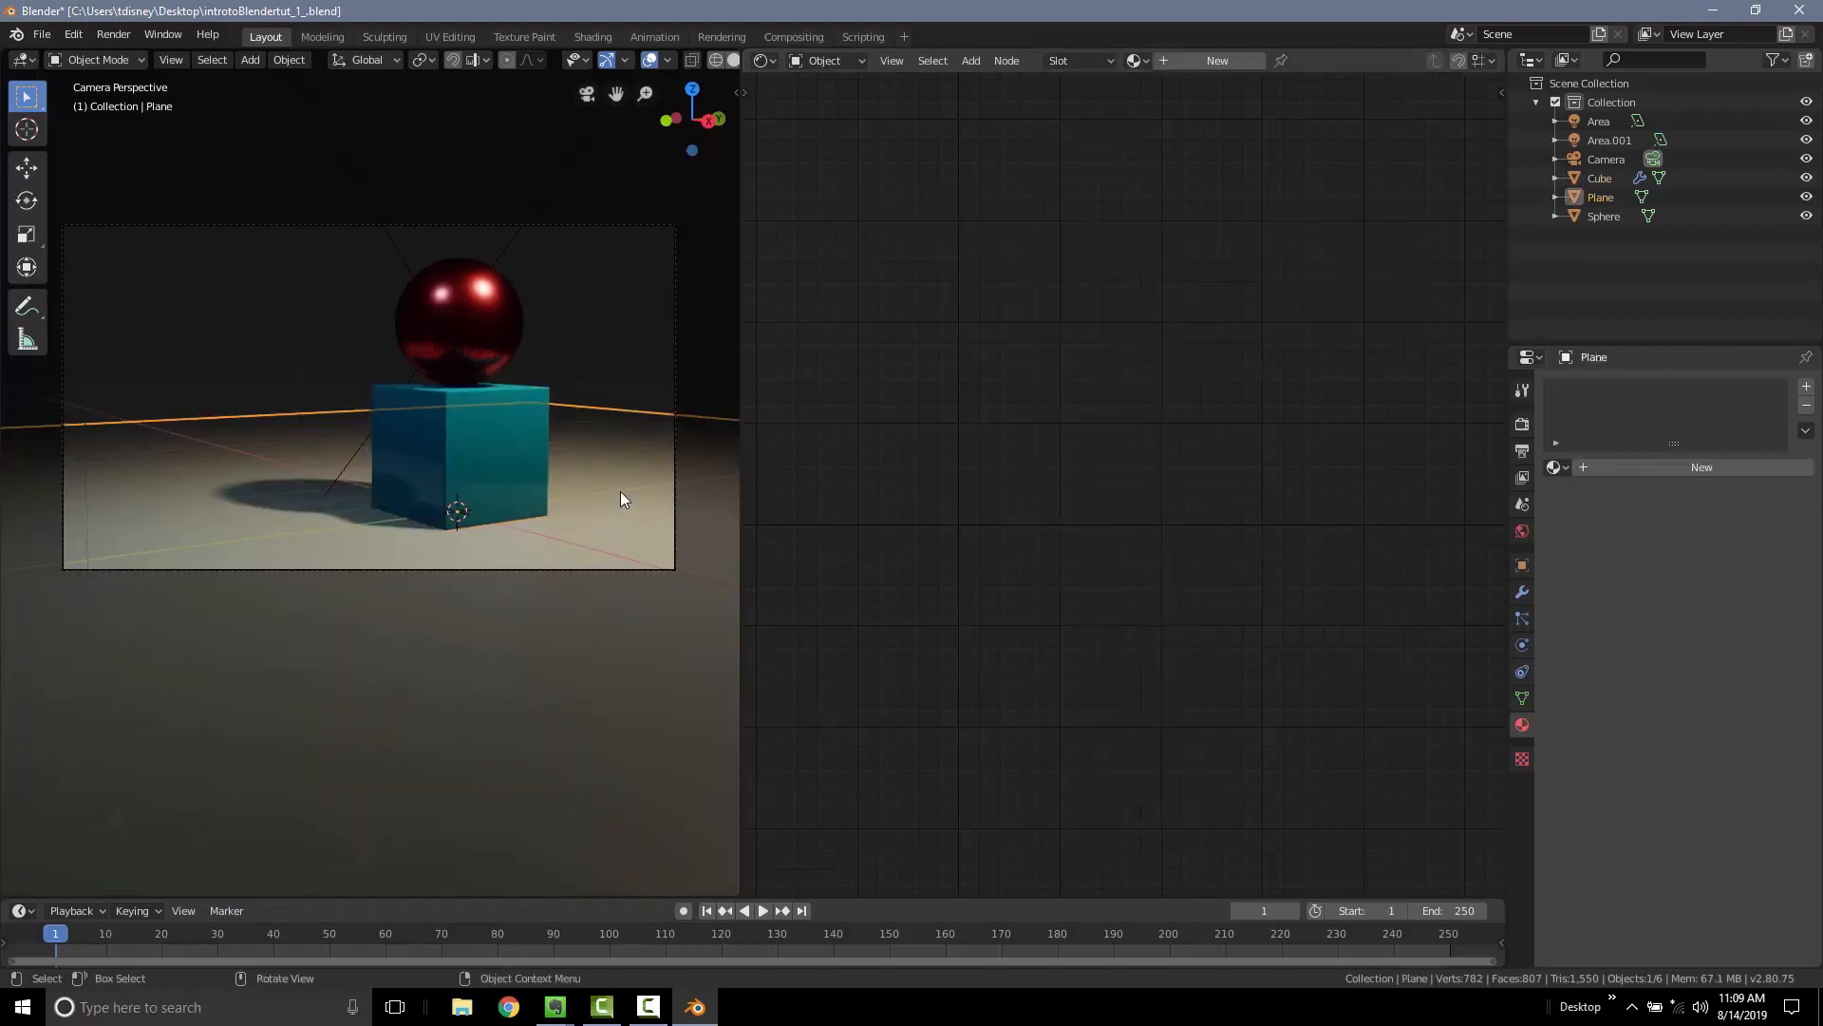
pyautogui.click(1658, 468)
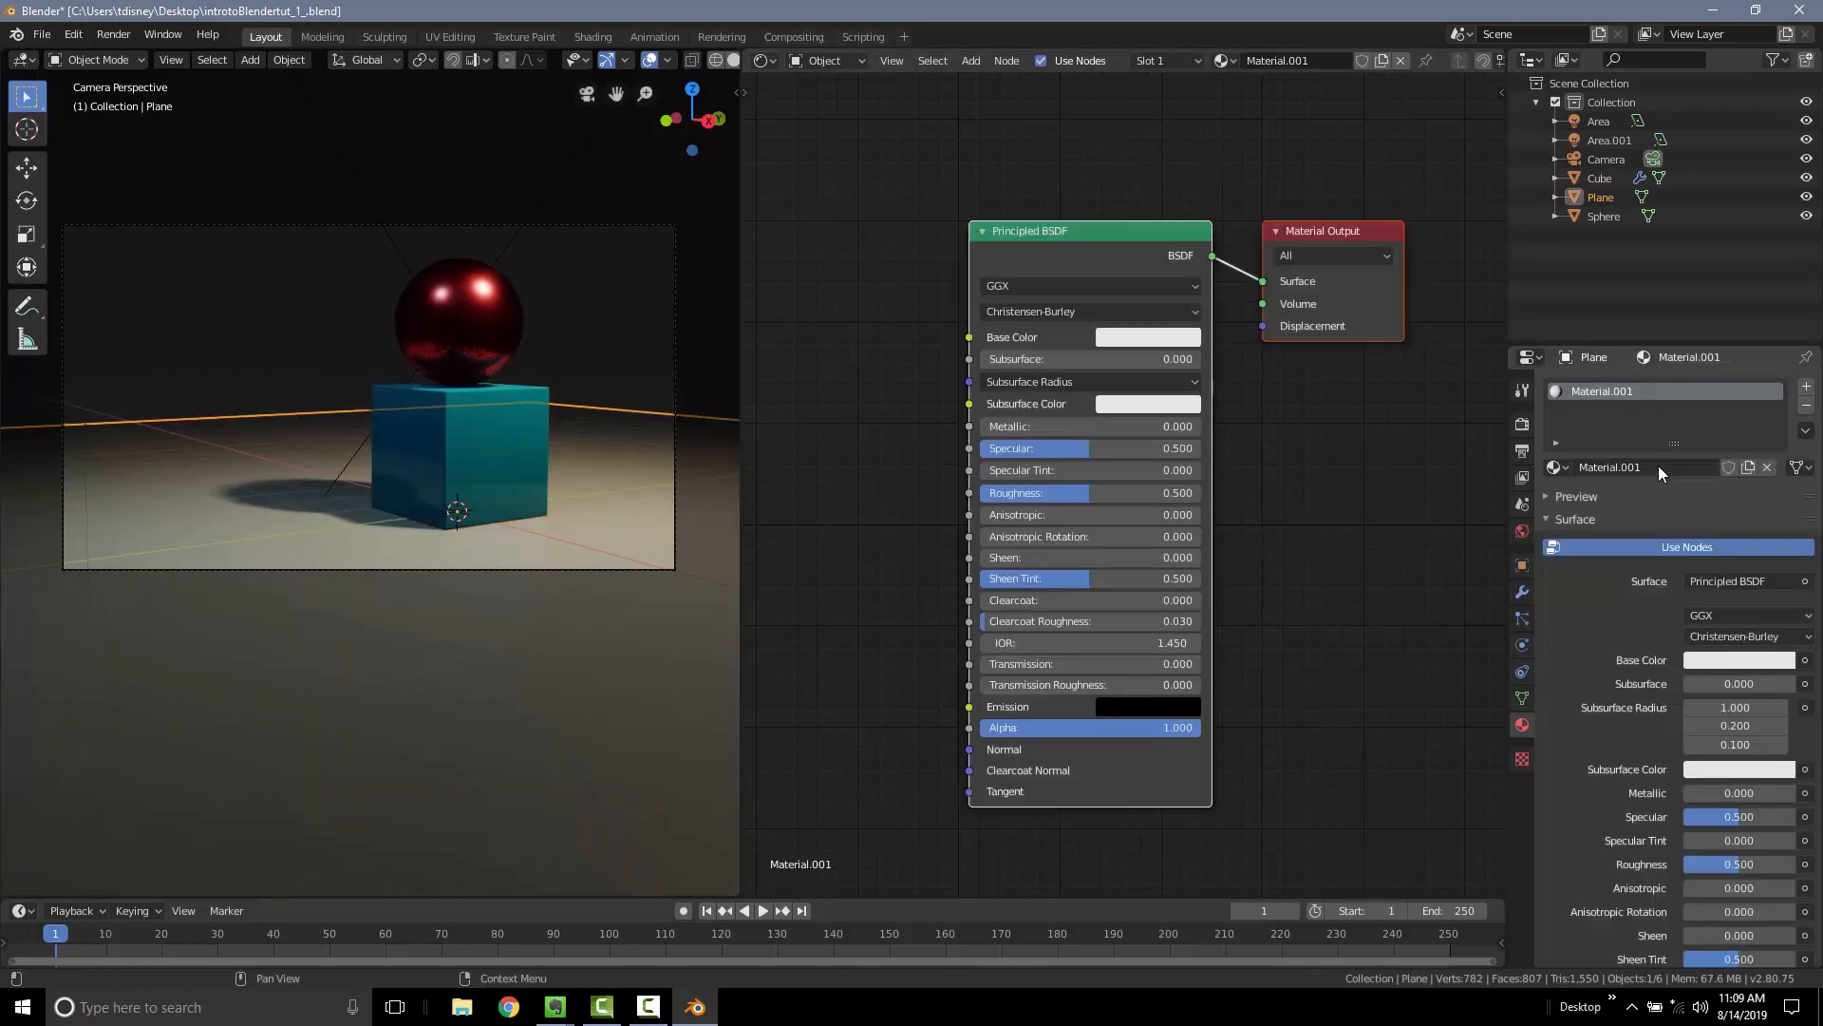
pyautogui.write('Ground')
pyautogui.press('Return')
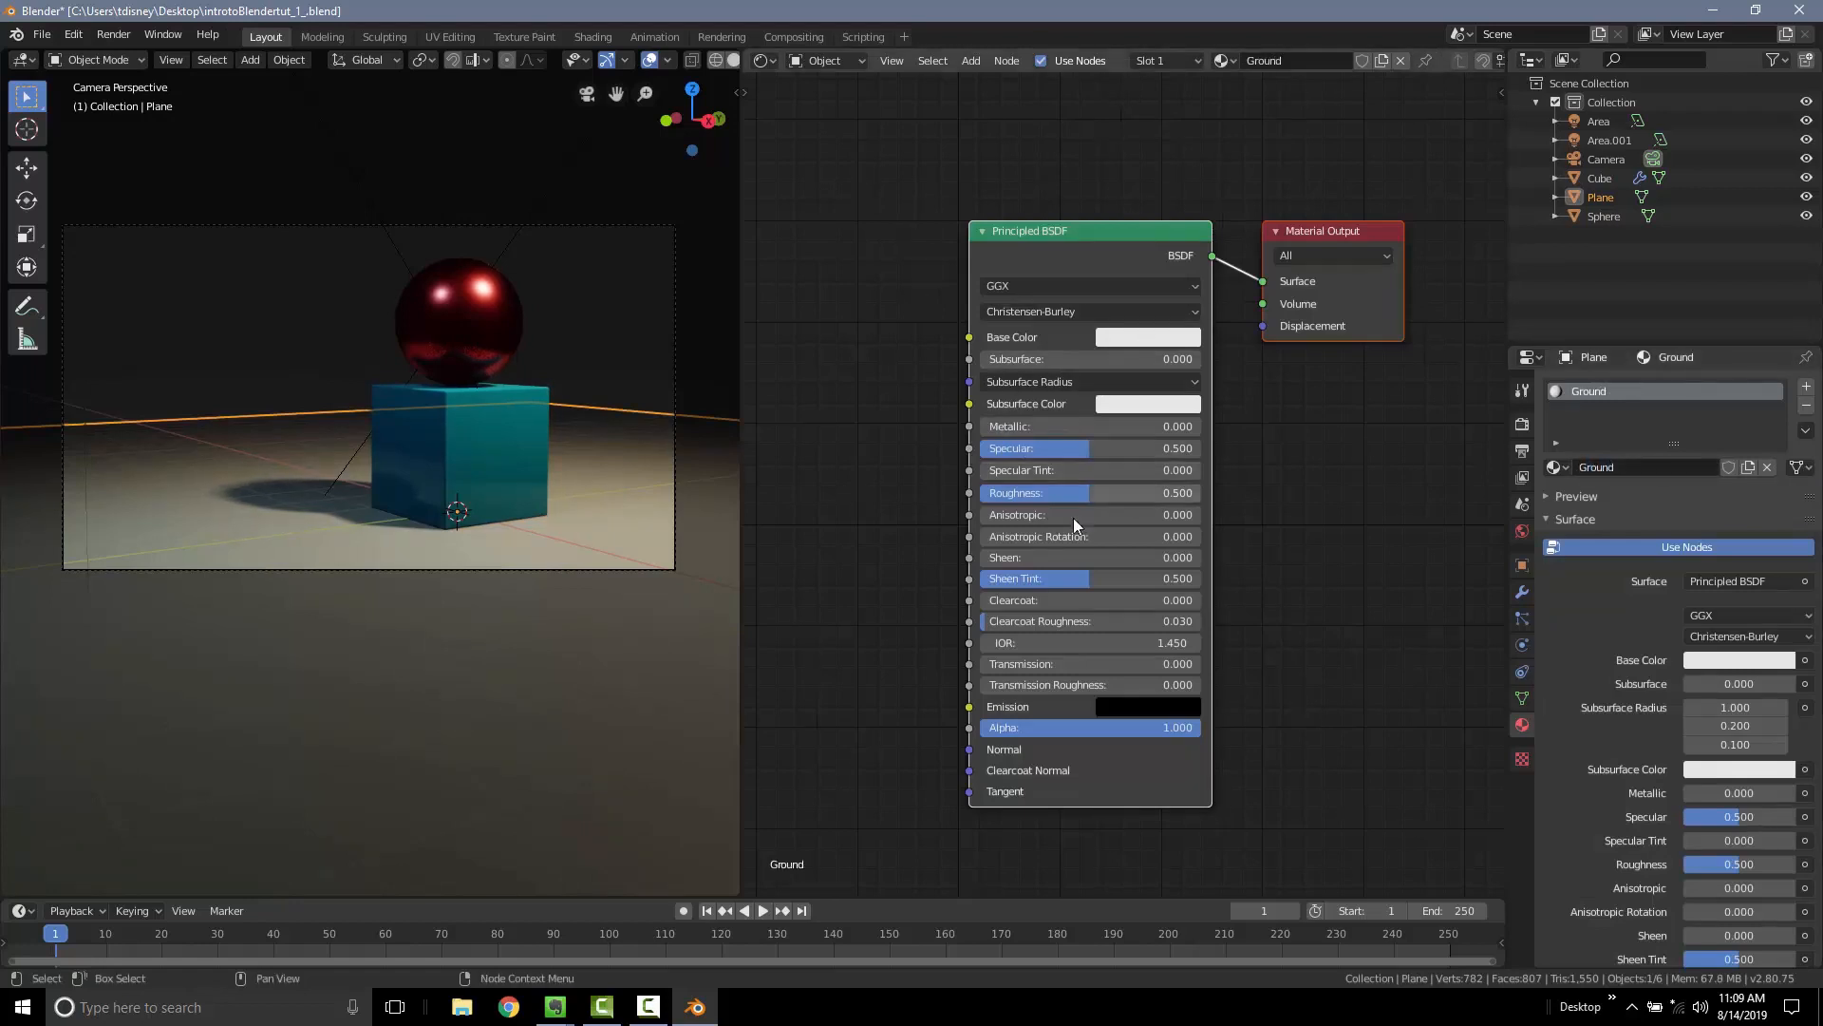
pyautogui.moveTo(1086, 493); pyautogui.dragTo(1010, 497)
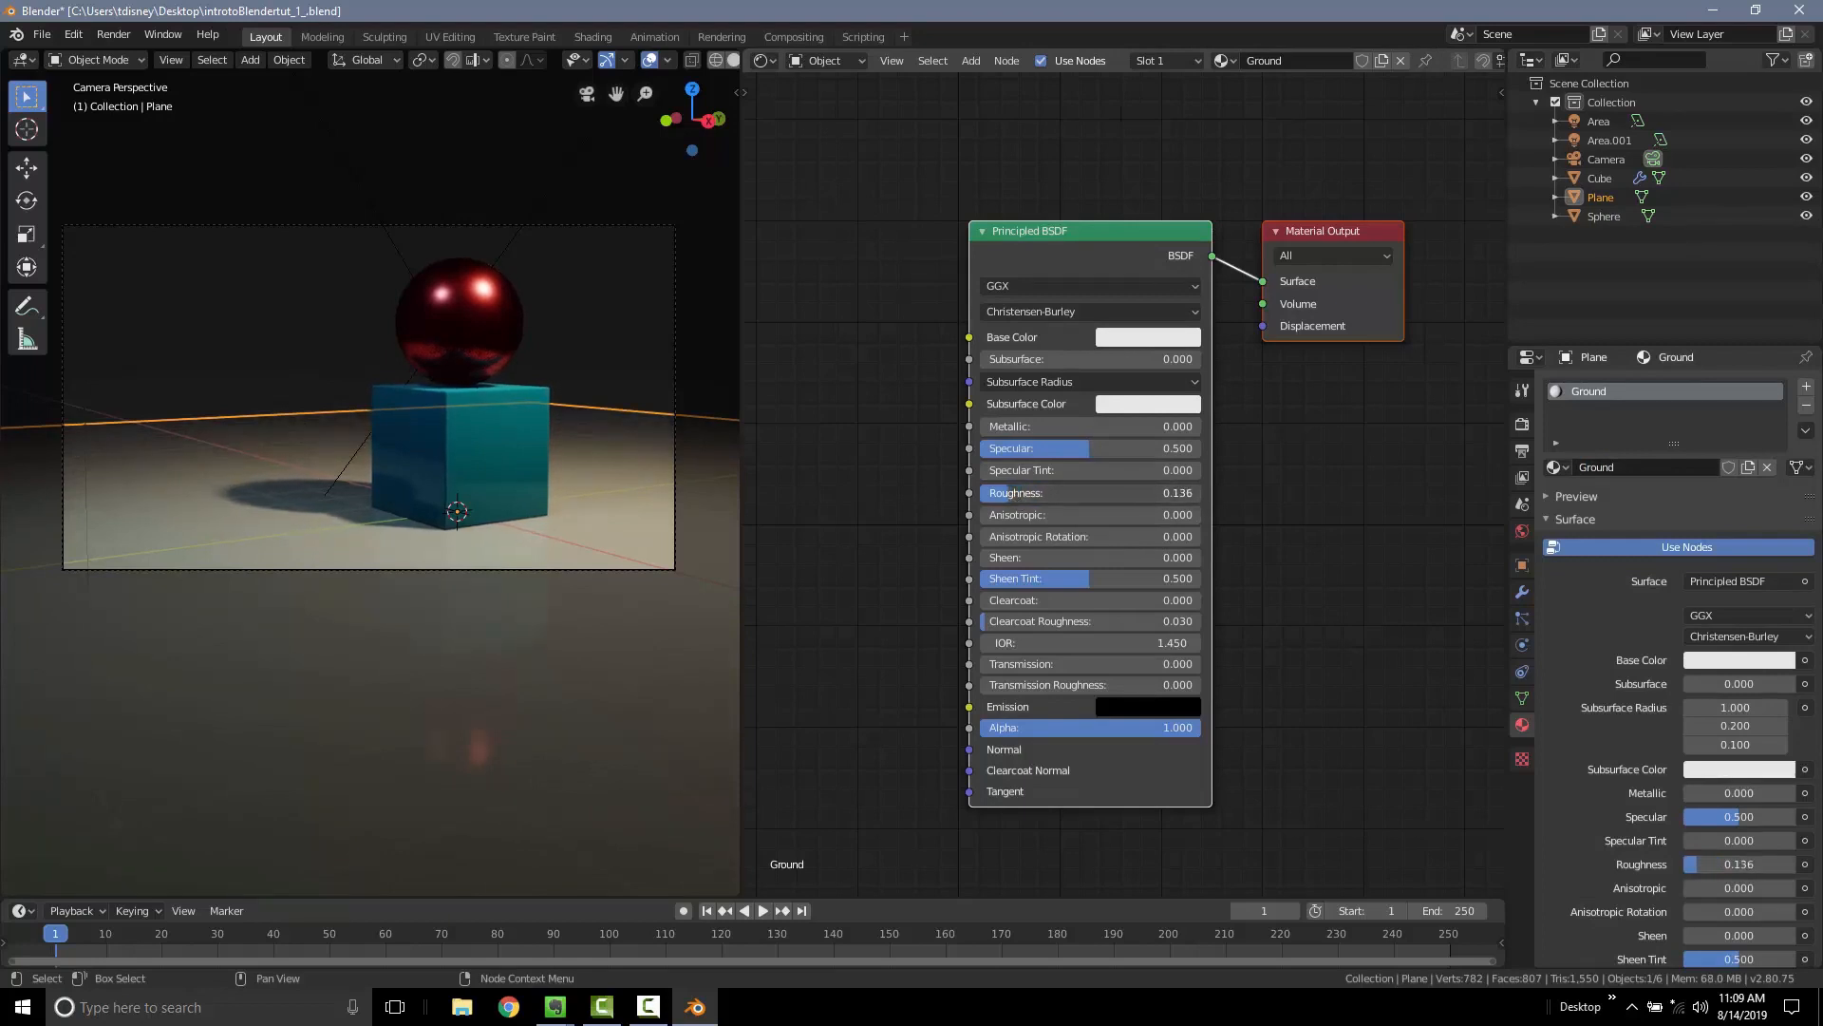
# Examine the reflections on the glossier ground and the cube in the rendered camera view
pyautogui.scroll(-2, 464, 405)
pyautogui.scroll(6, 464, 404)
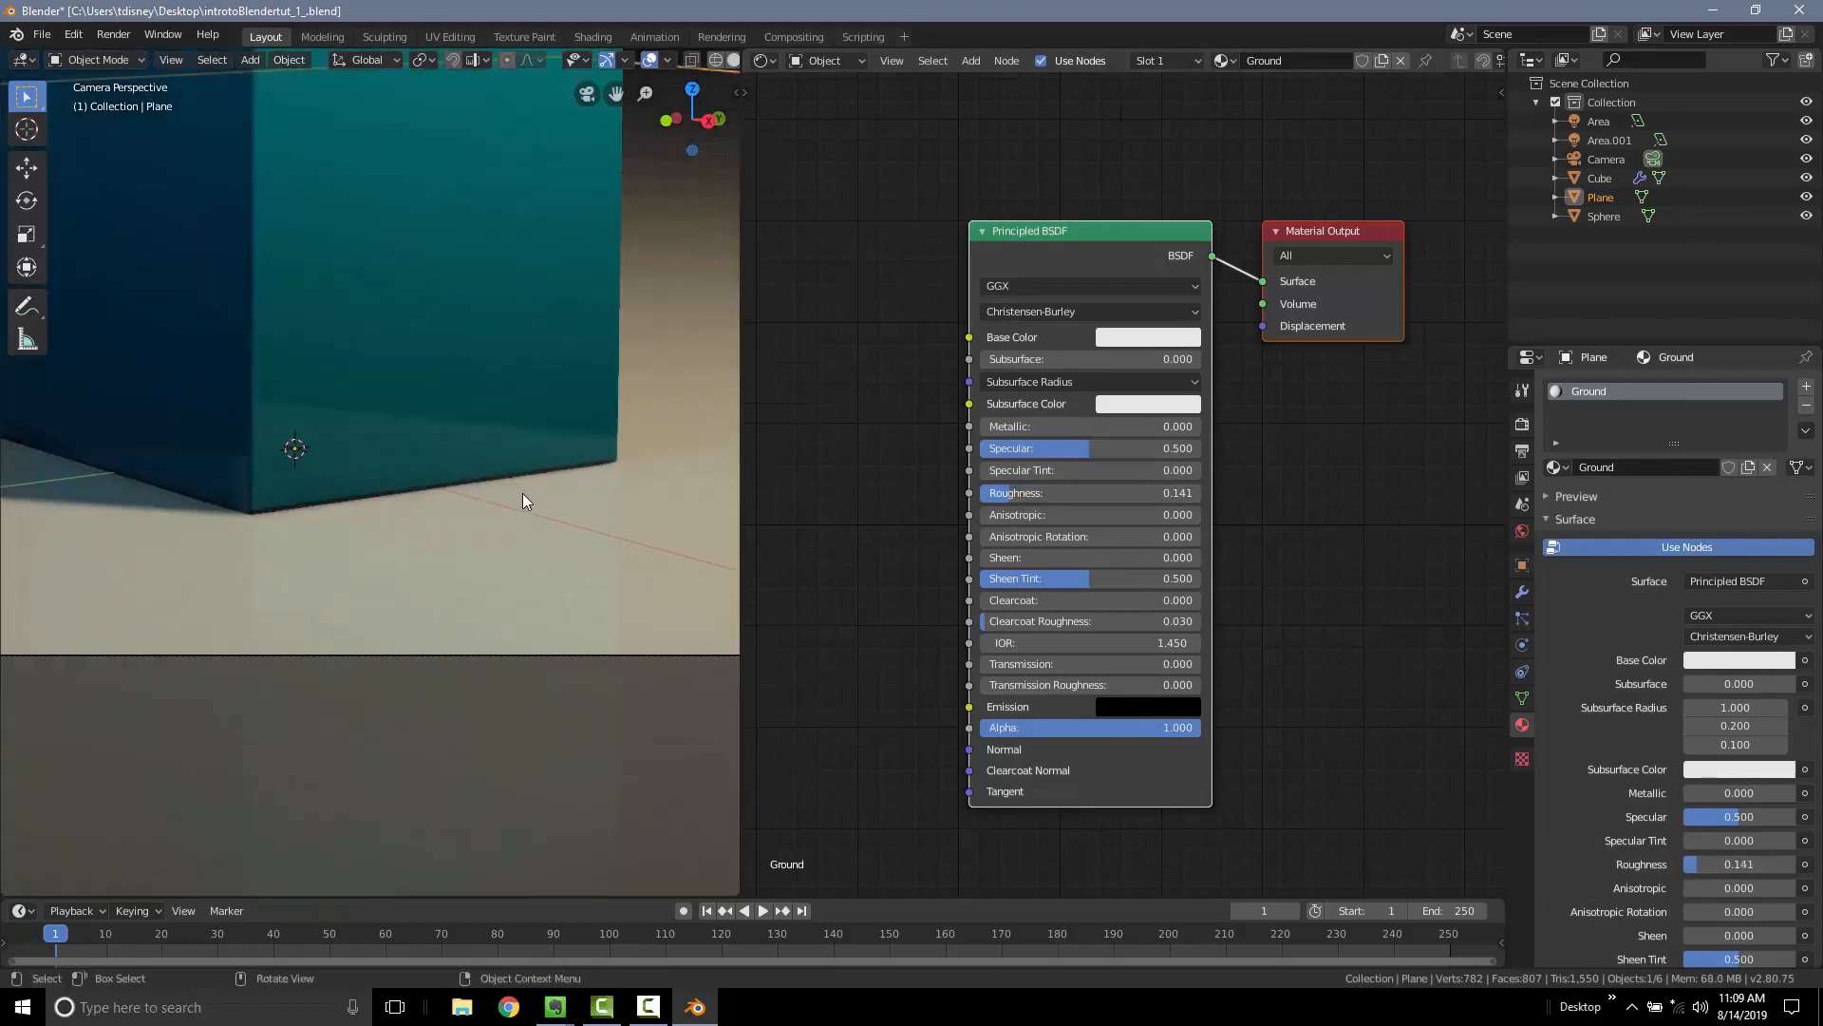
pyautogui.scroll(-6, 580, 359)
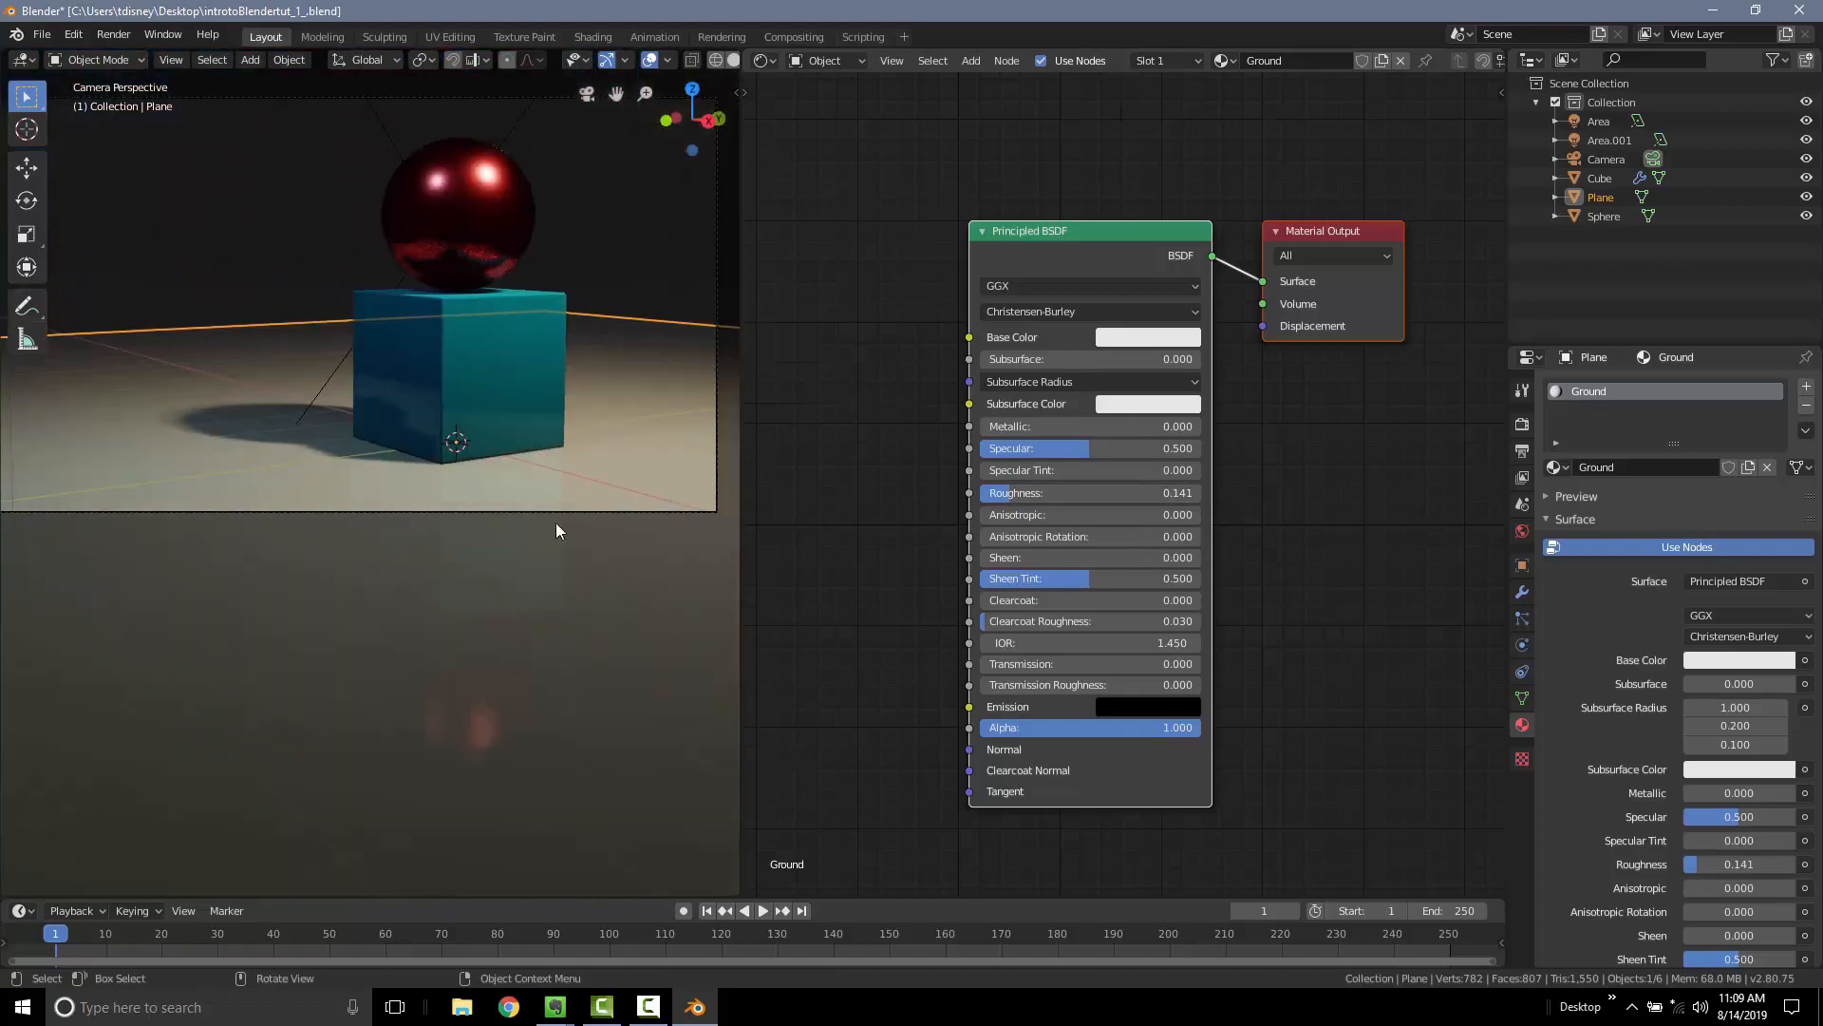
pyautogui.scroll(2, 533, 419)
pyautogui.scroll(-2, 539, 403)
pyautogui.keyDown('shift'); pyautogui.moveTo(410, 540); pyautogui.dragTo(584, 493, button='middle'); pyautogui.keyUp('shift')
pyautogui.click(606, 336)
pyautogui.scroll(-1, 473, 488)
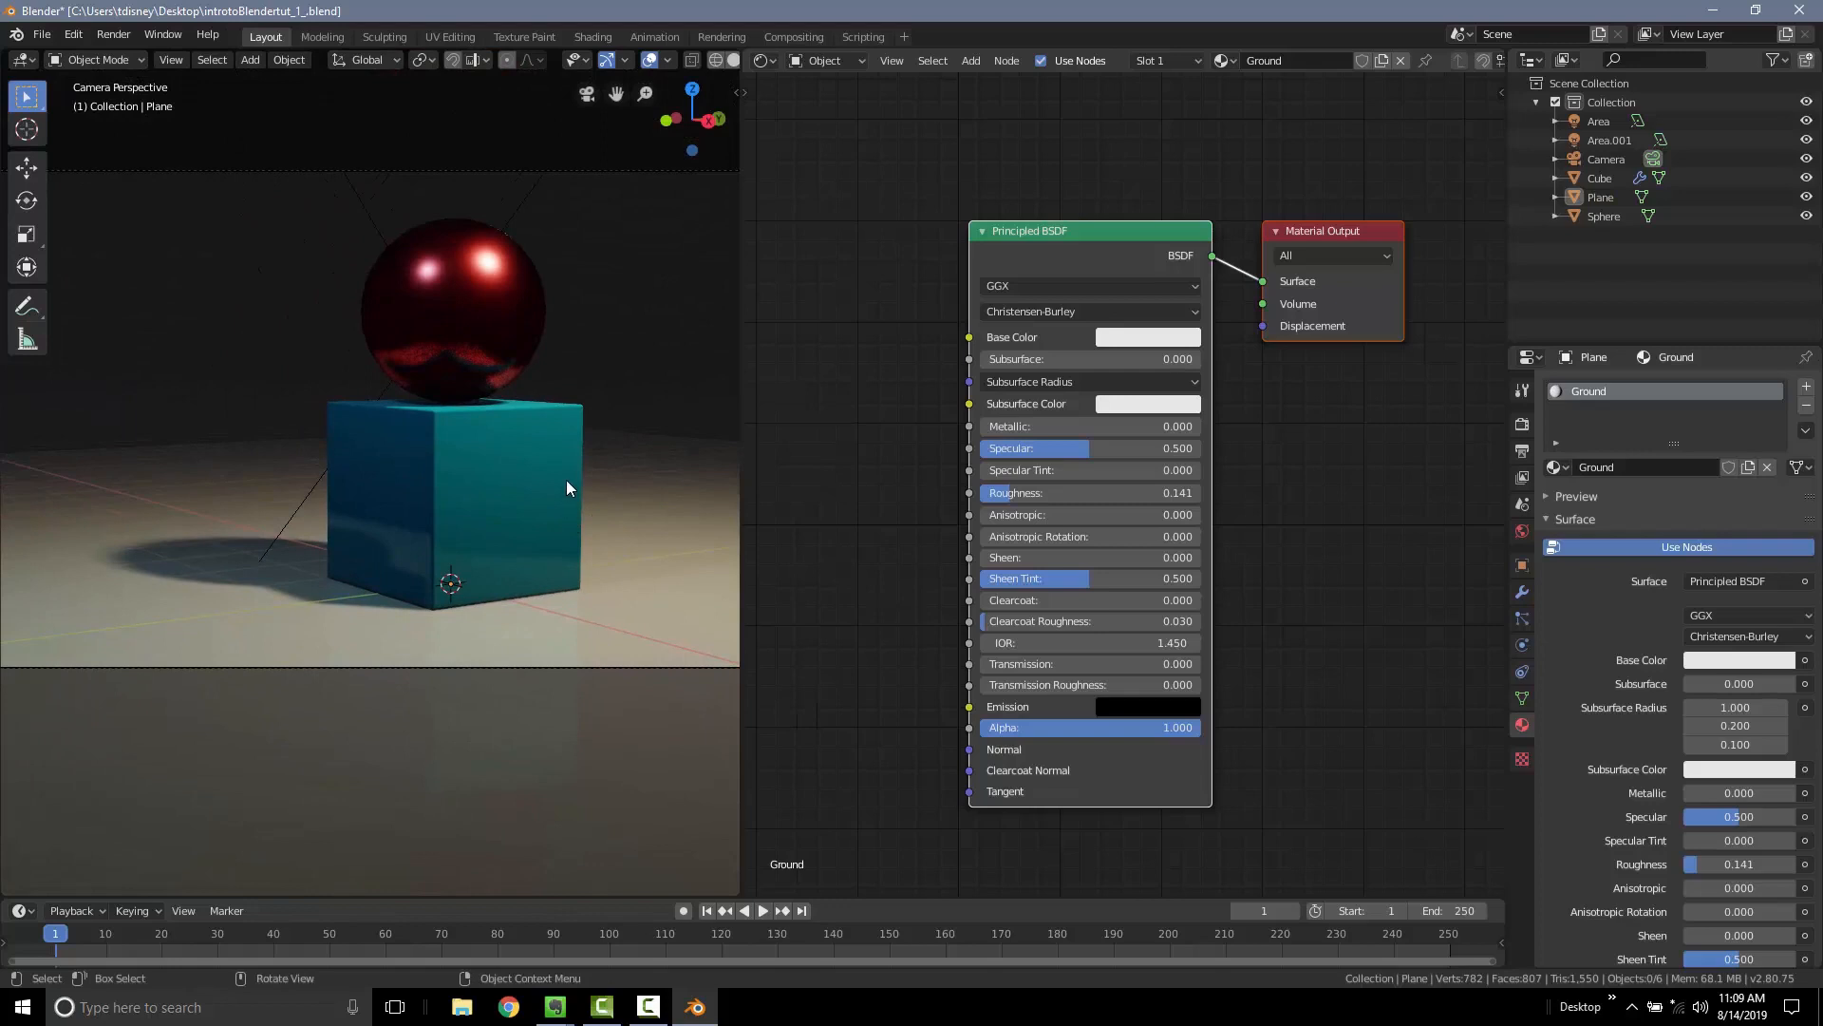
pyautogui.scroll(-2, 564, 495)
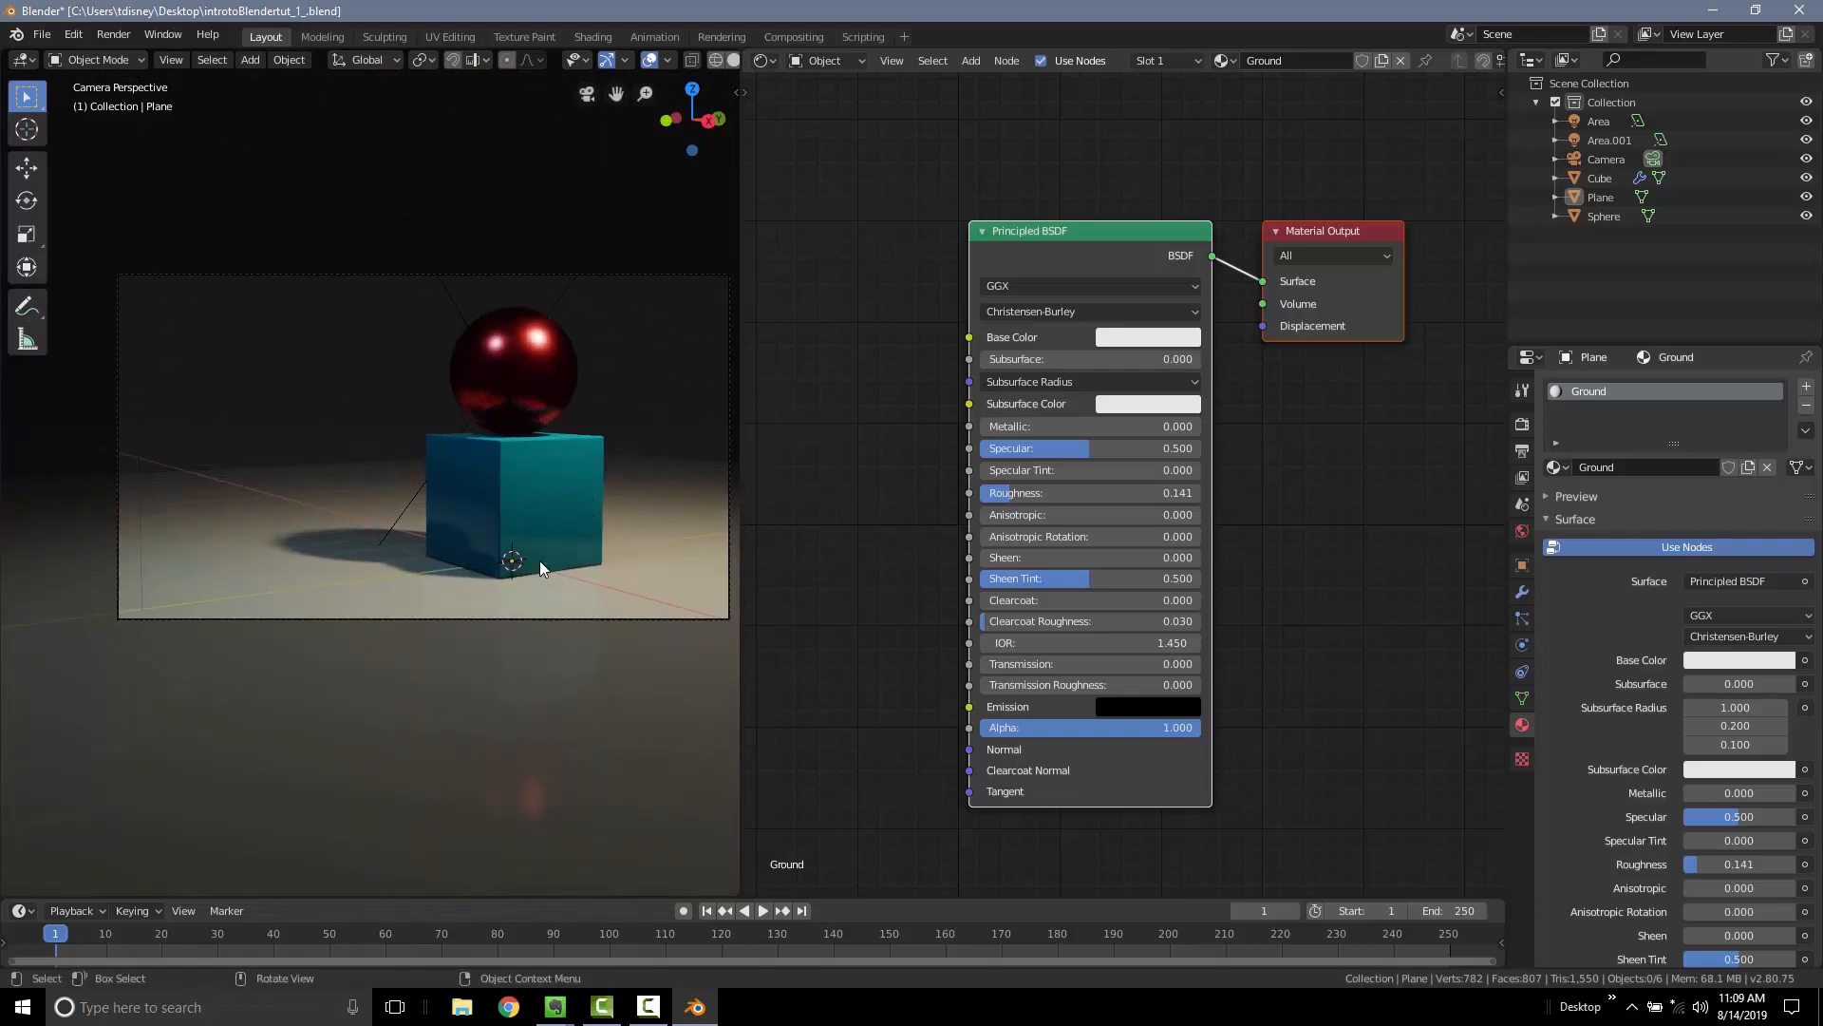
pyautogui.keyDown('shift'); pyautogui.moveTo(540, 560); pyautogui.dragTo(530, 573, button='middle'); pyautogui.keyUp('shift')
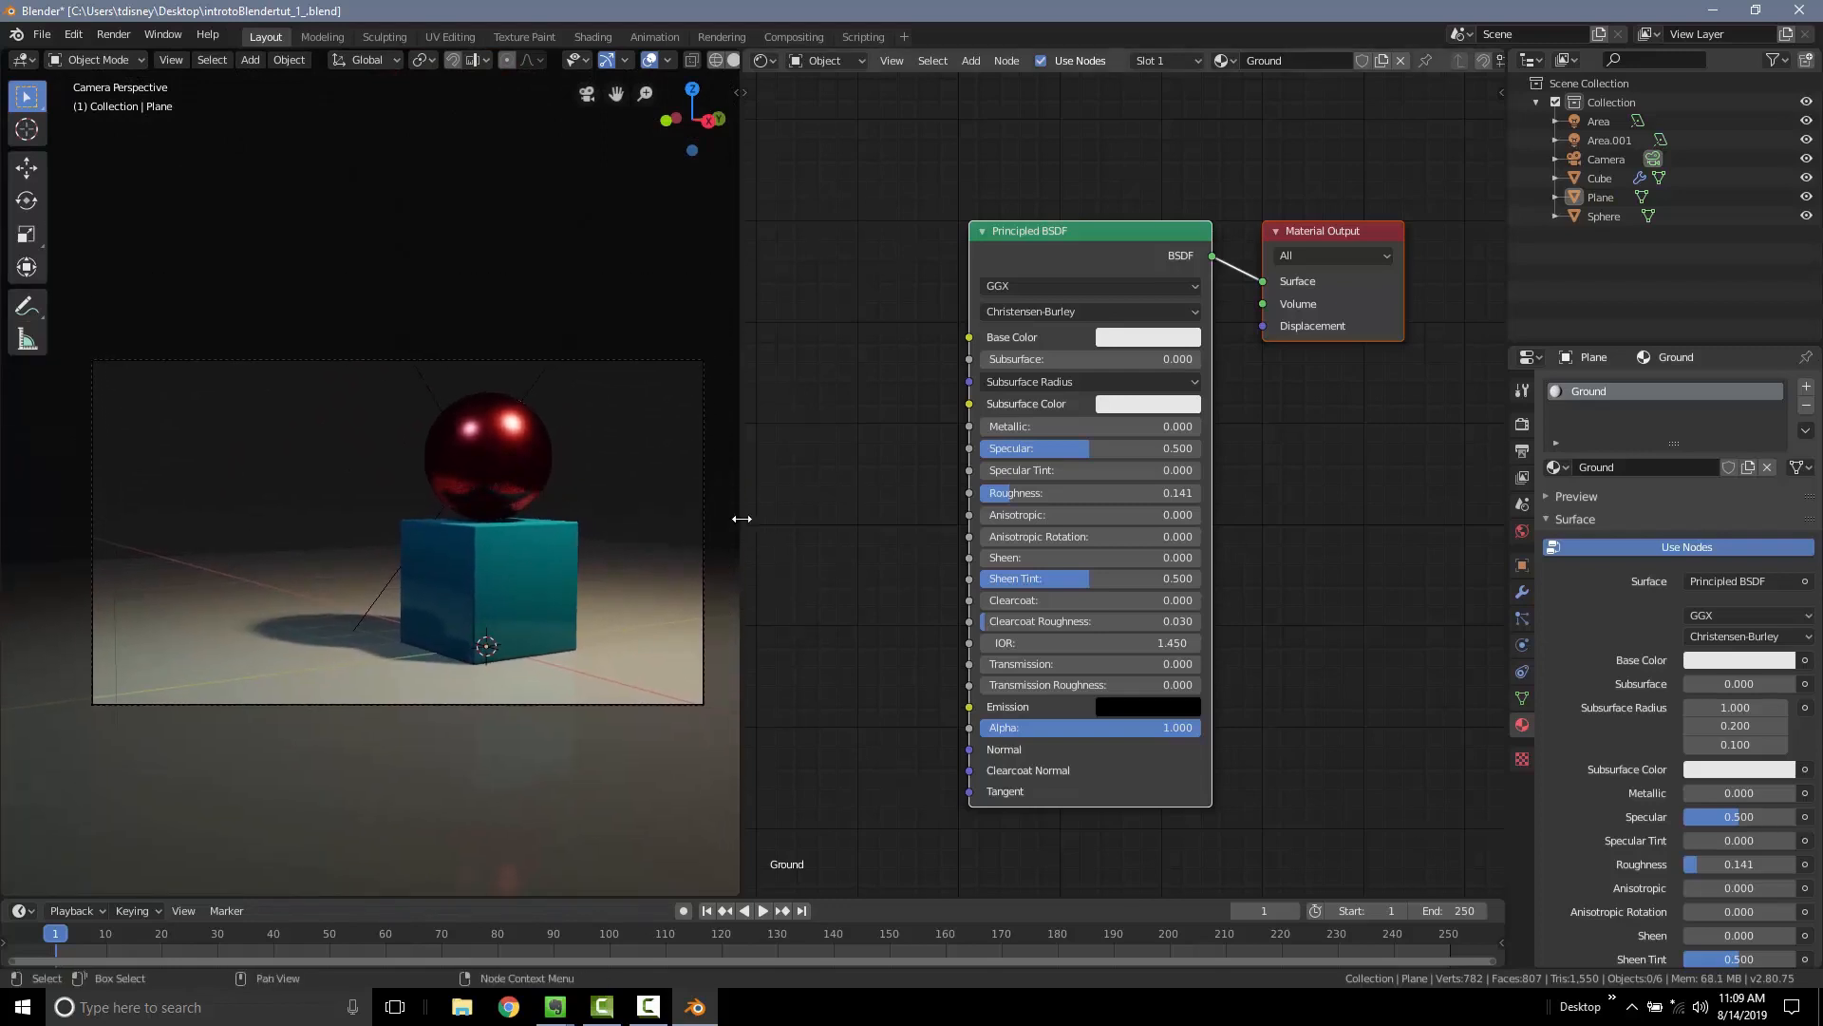
# Widen the rendered camera viewport and turn the node editor area back into a 3D viewport
pyautogui.moveTo(742, 517); pyautogui.dragTo(897, 519)
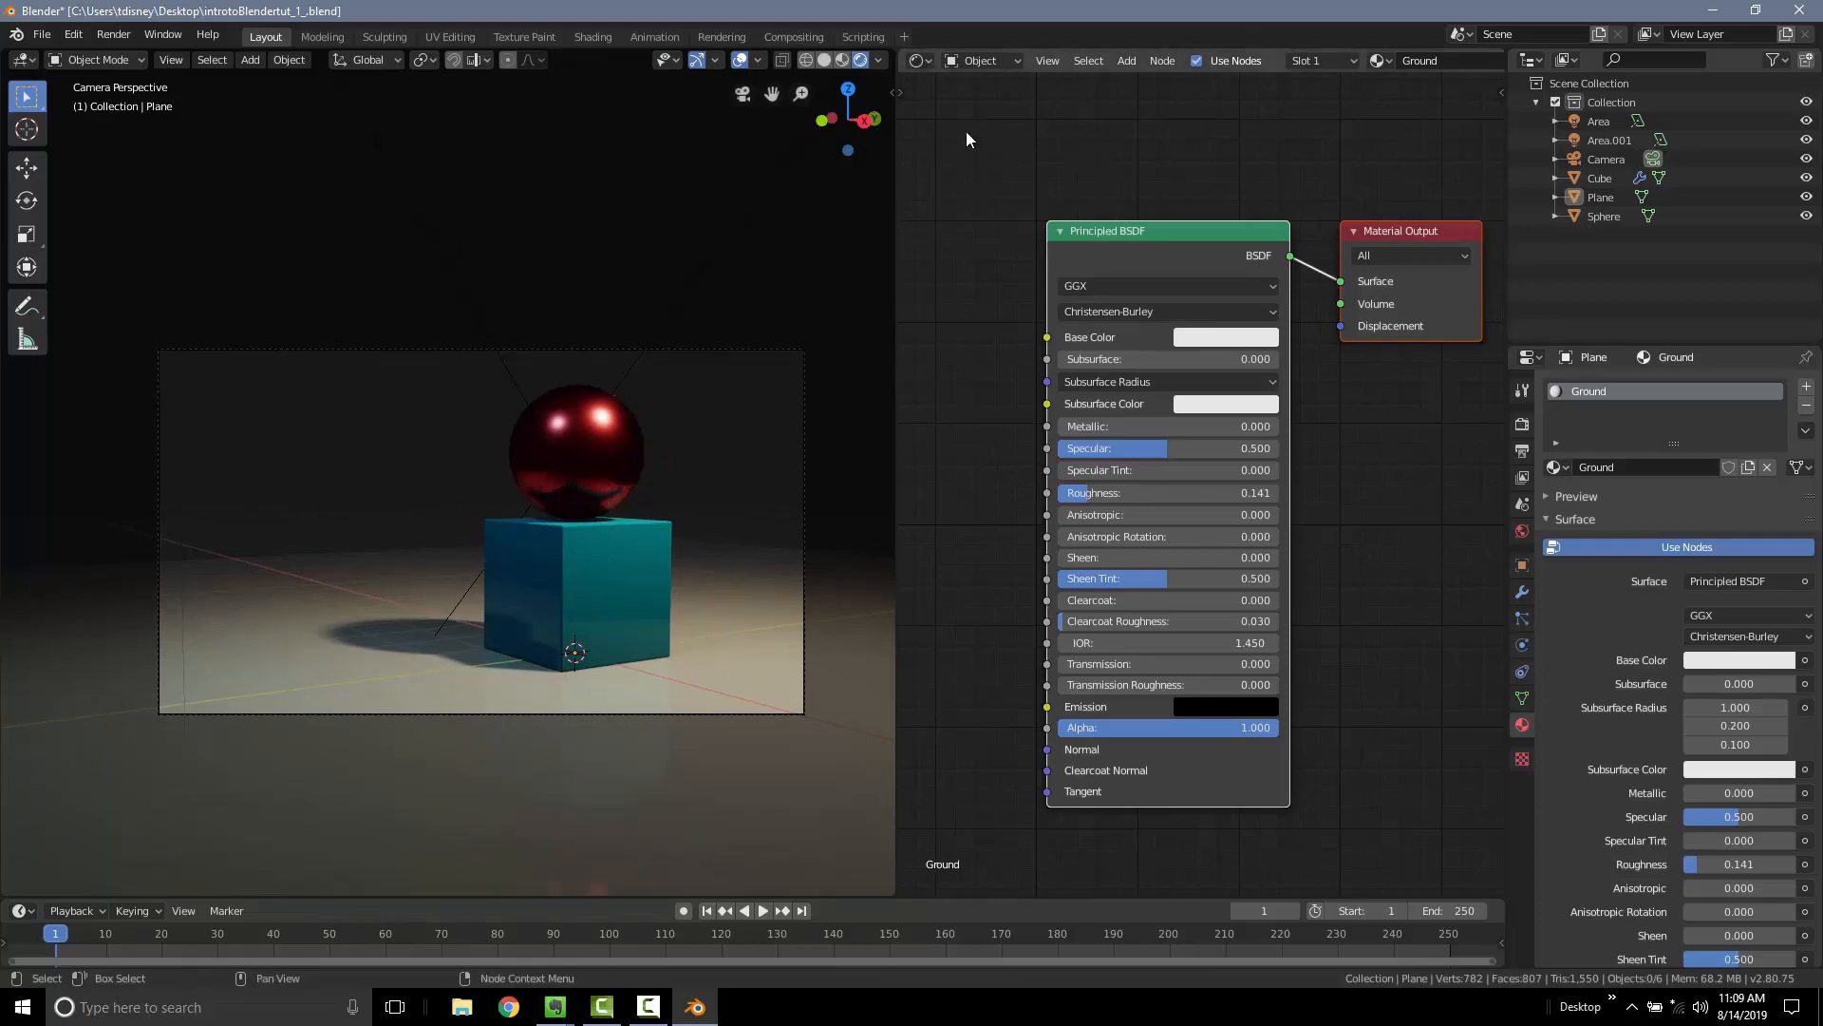
pyautogui.click(919, 60)
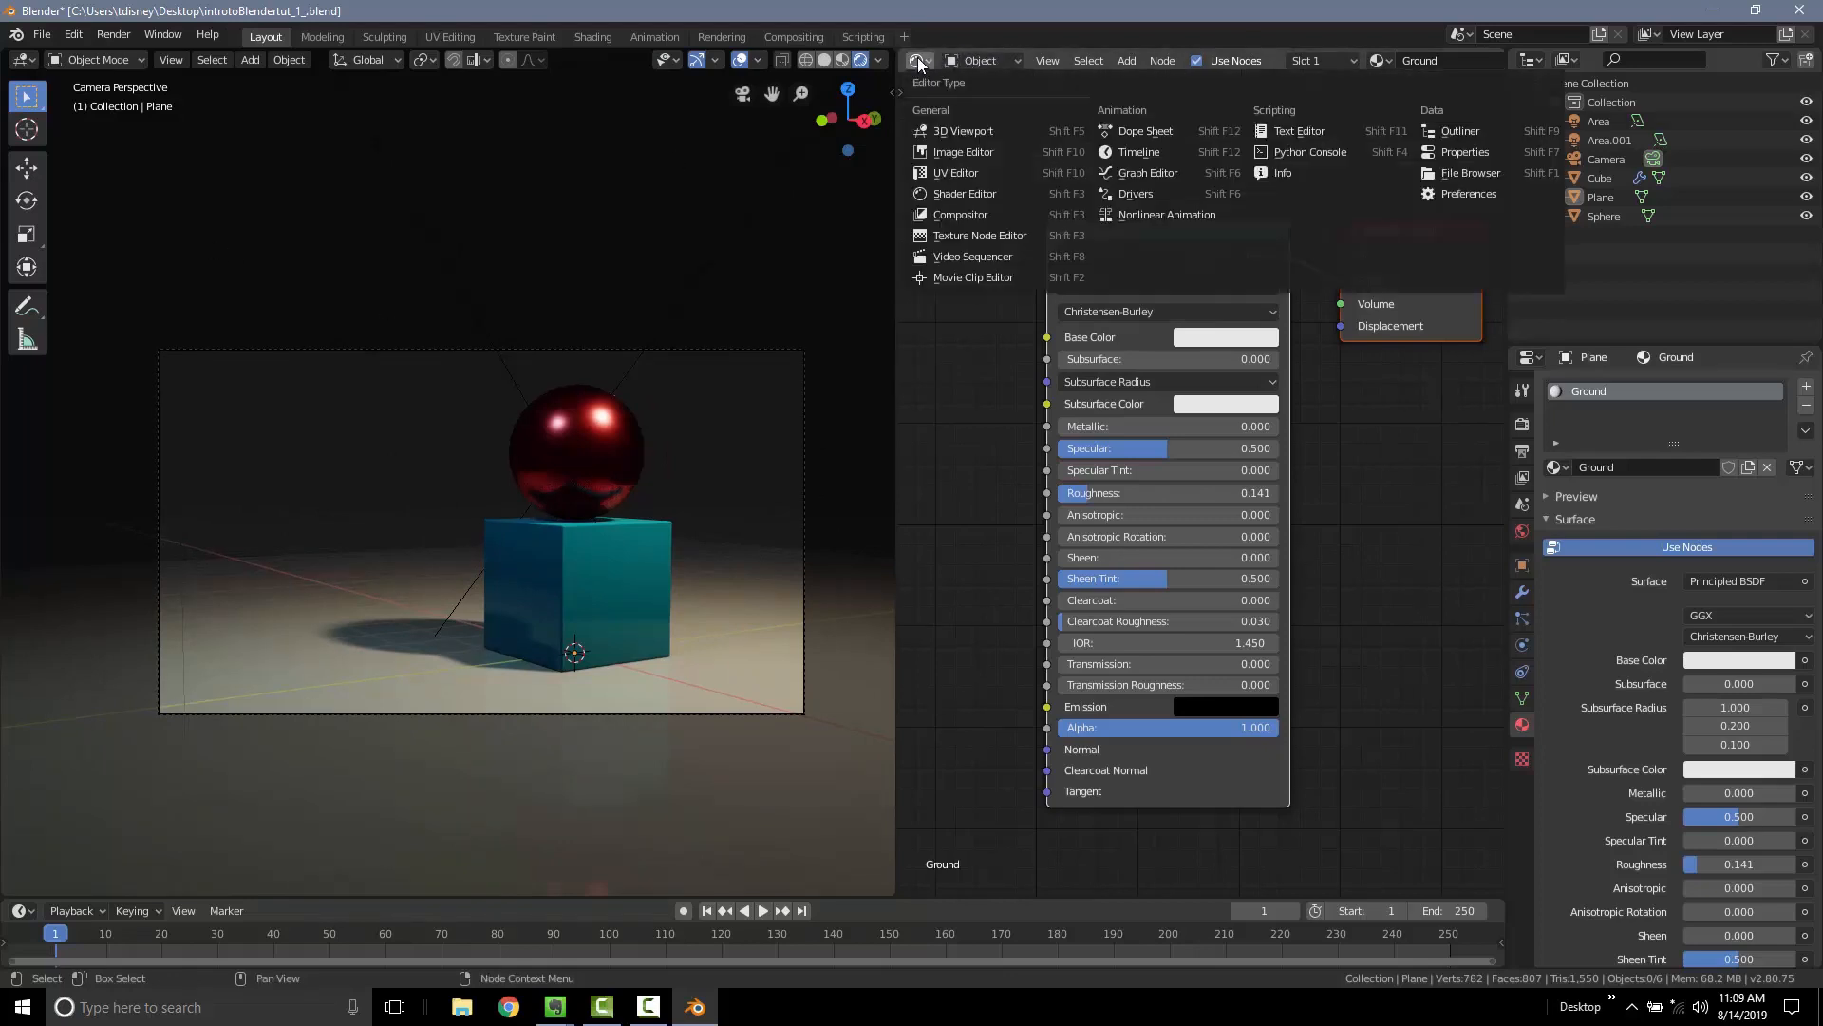
pyautogui.click(958, 133)
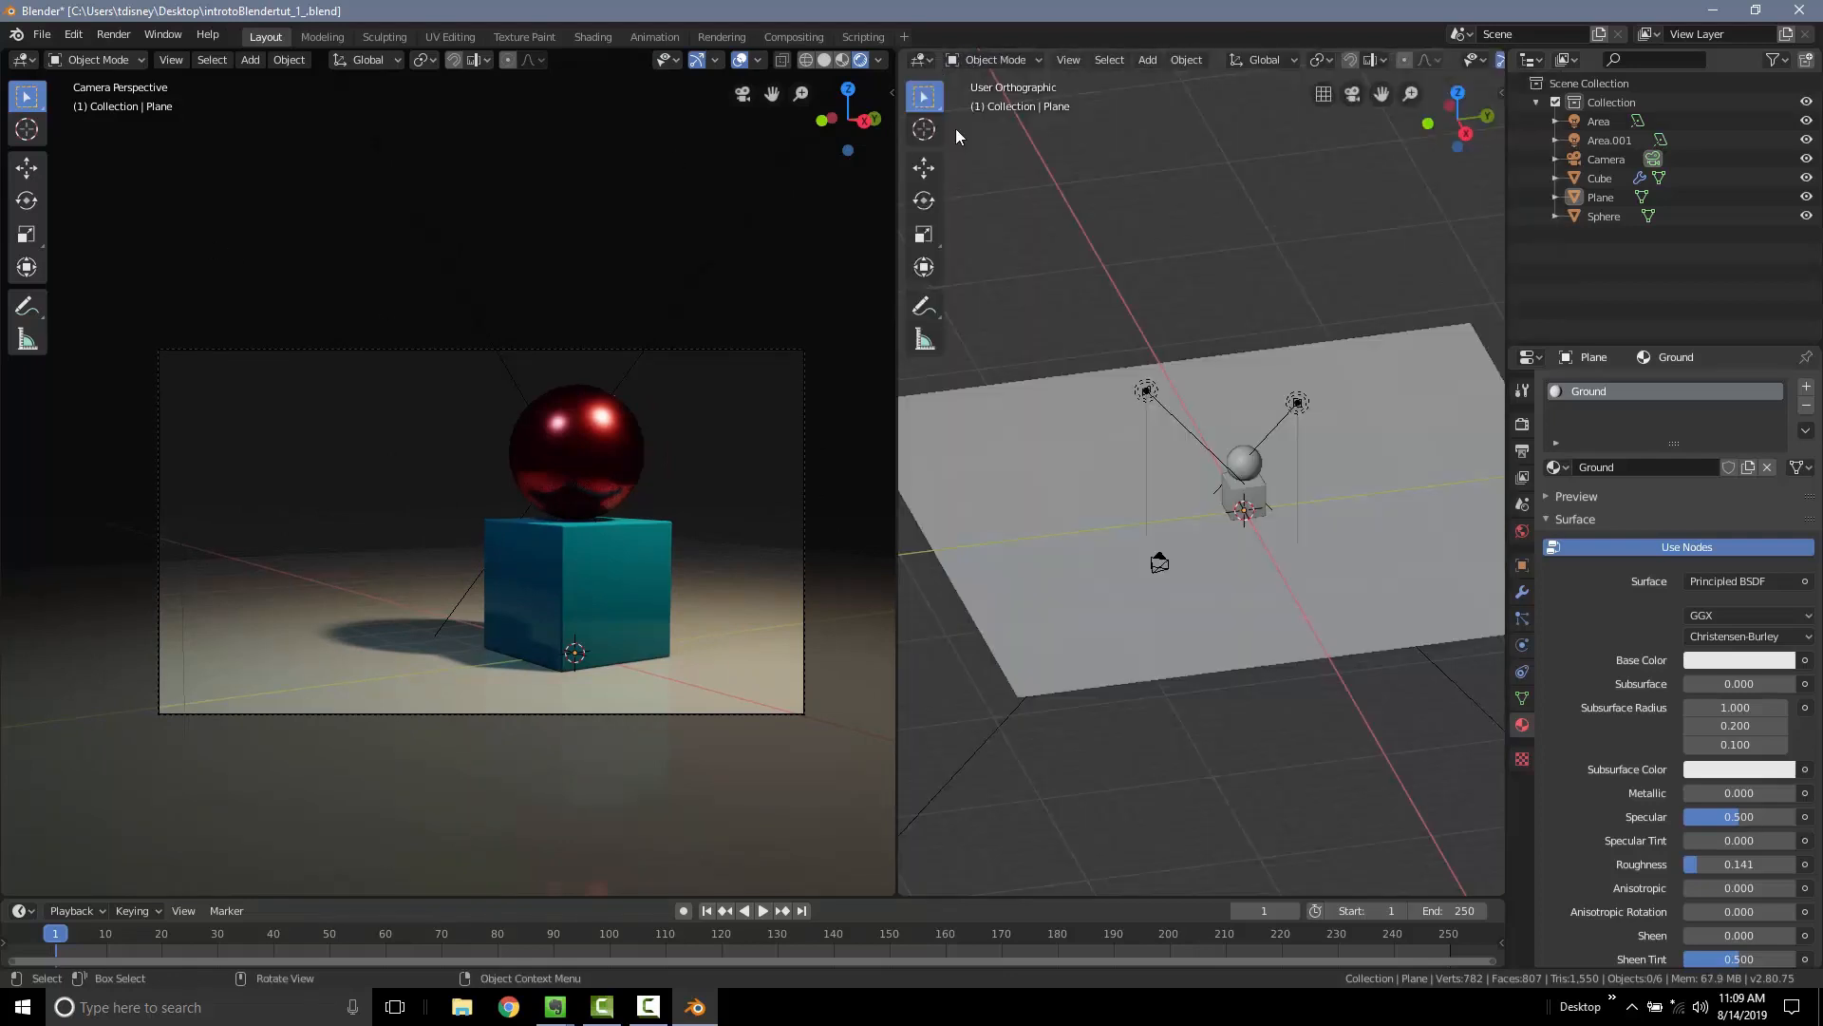
# Duplicate one of the area lights, place the copy behind the objects in top view, and rotate it toward them
pyautogui.rightClick(1299, 402)
pyautogui.press('Escape')
pyautogui.click(1299, 403)
pyautogui.moveTo(1170, 497); pyautogui.dragTo(1381, 581, button='middle')
pyautogui.hotkey('shift', 'd')
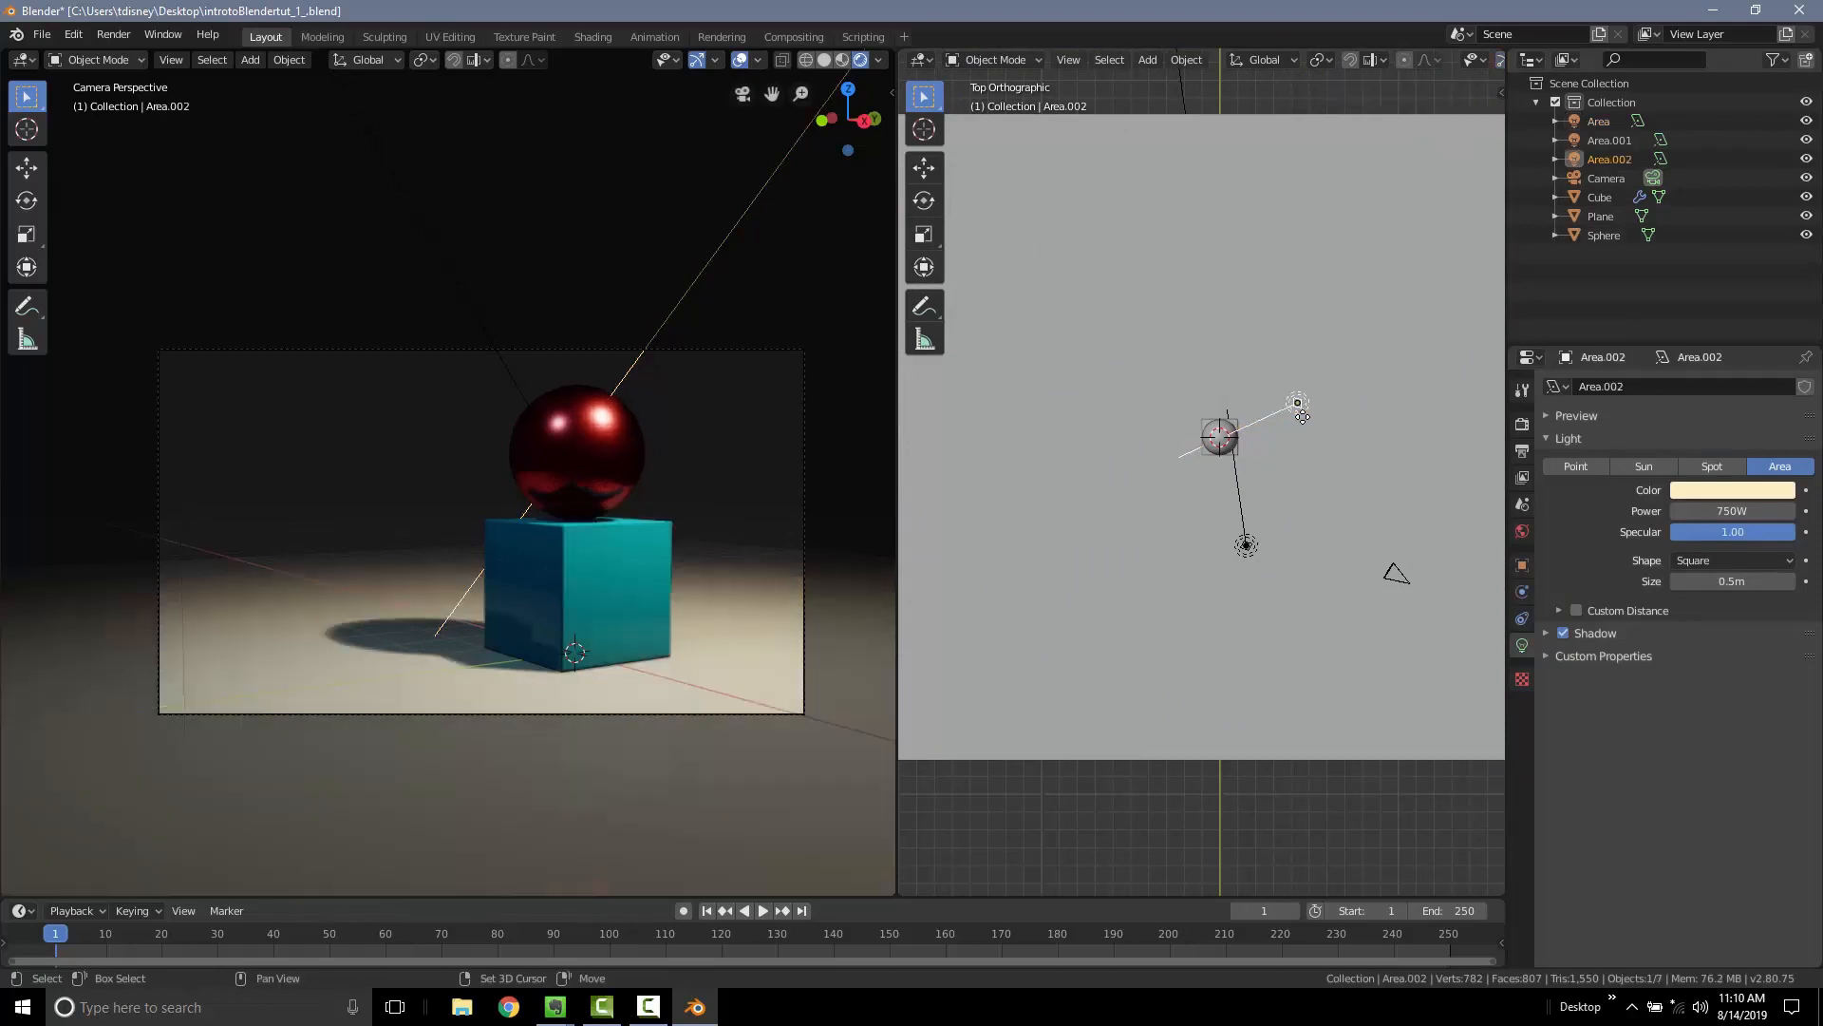
pyautogui.click(1136, 388)
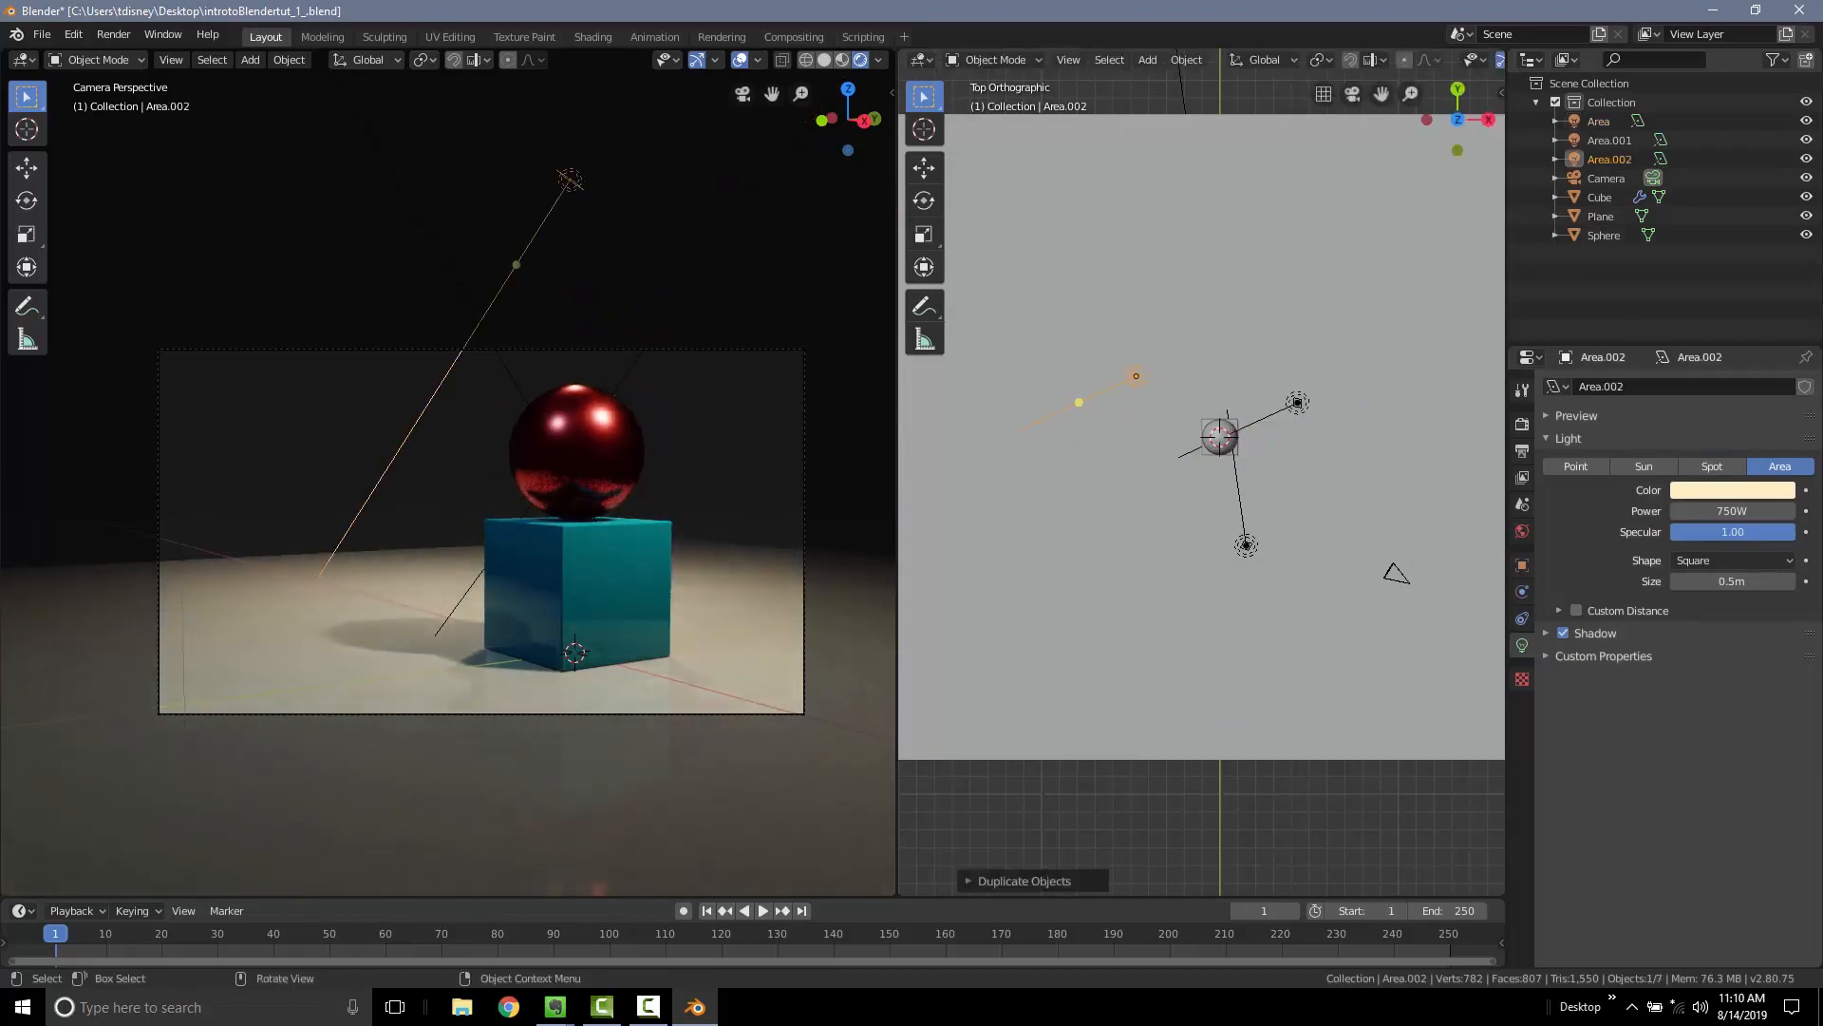
pyautogui.press('r')
pyautogui.click(1352, 416)
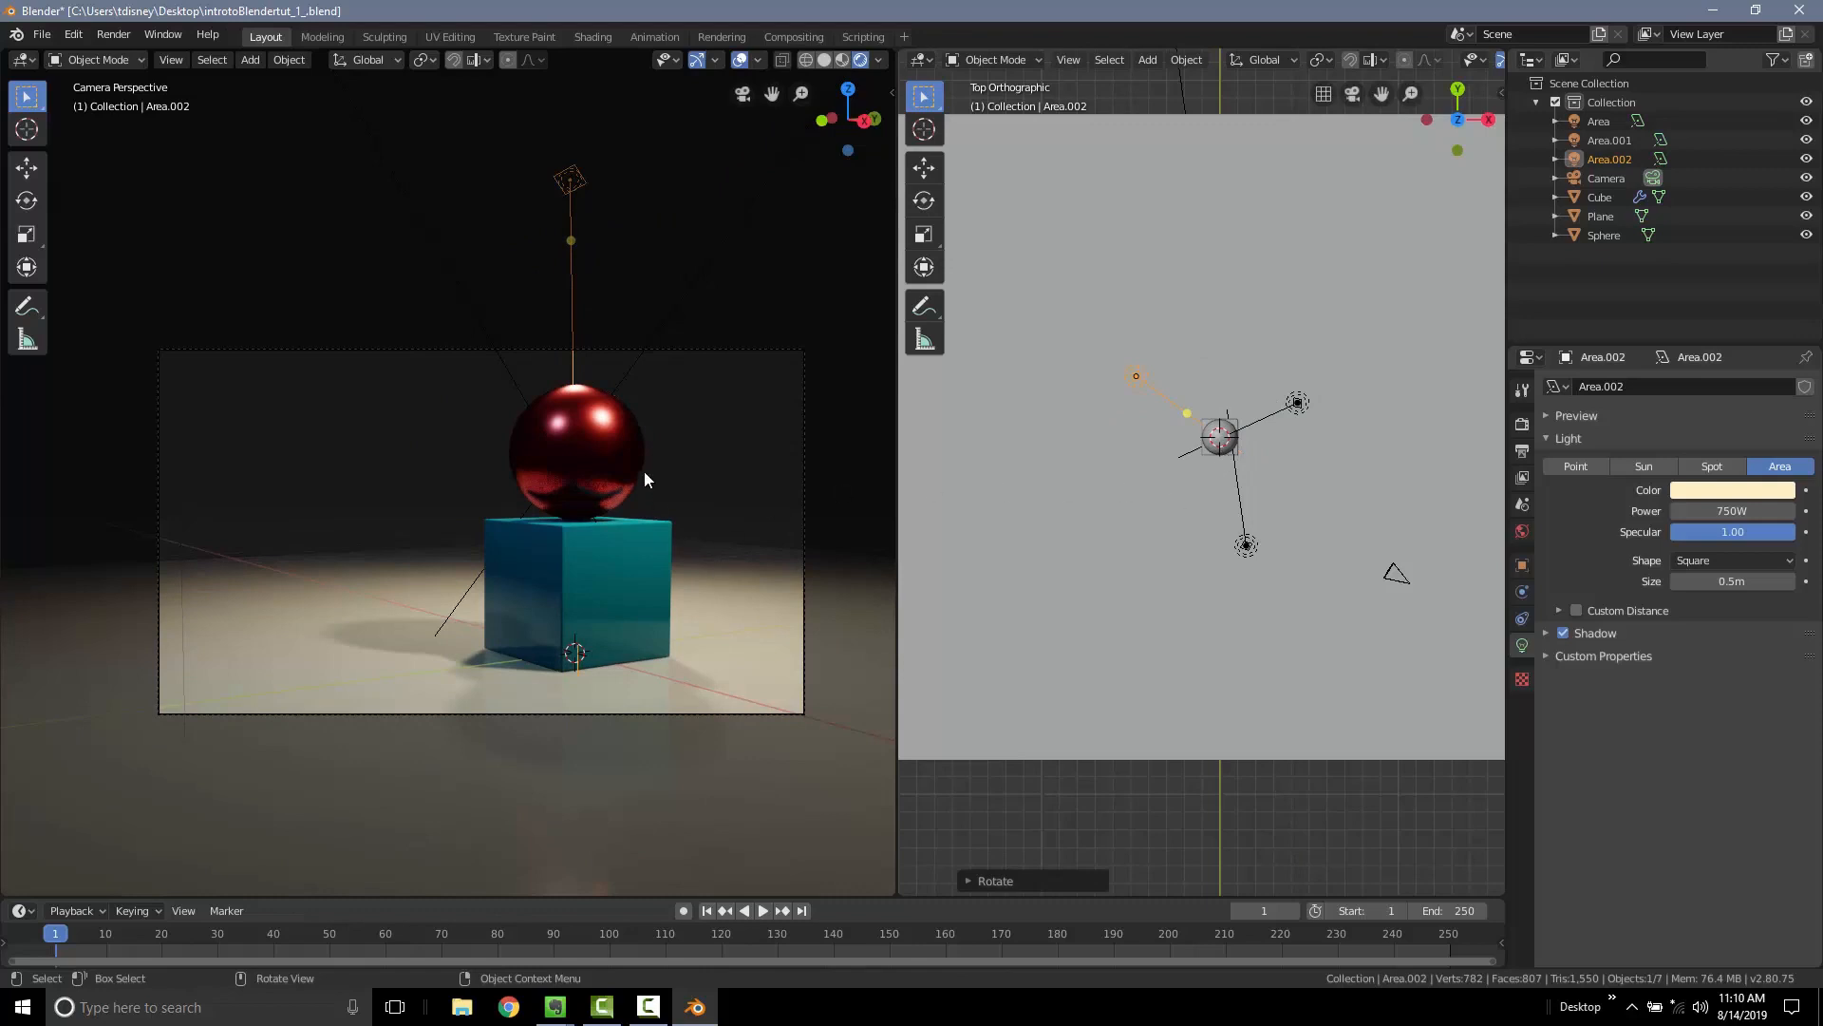
# Lower the duplicated area light to about the cube's height and rotate it, including around Z, to face the objects
pyautogui.moveTo(1238, 568); pyautogui.dragTo(1228, 333, button='middle')
pyautogui.press('g')
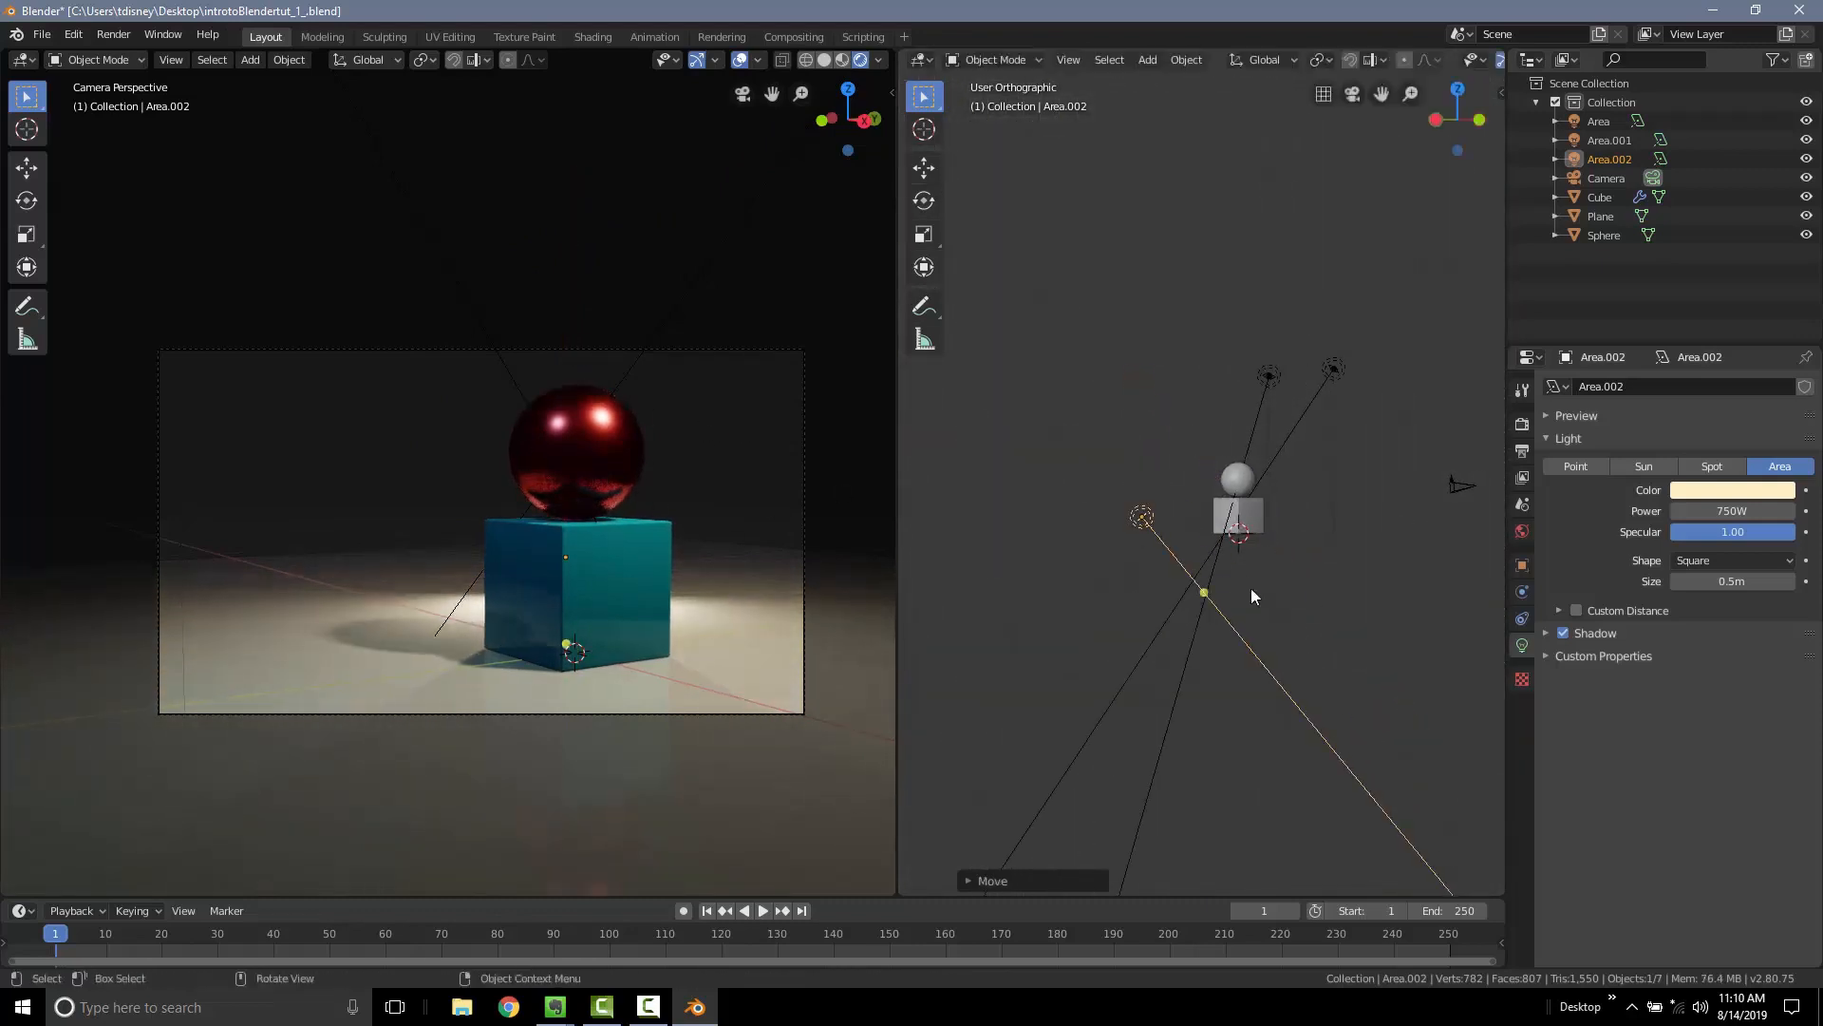
pyautogui.press('r')
pyautogui.click(1280, 370)
pyautogui.press('r')
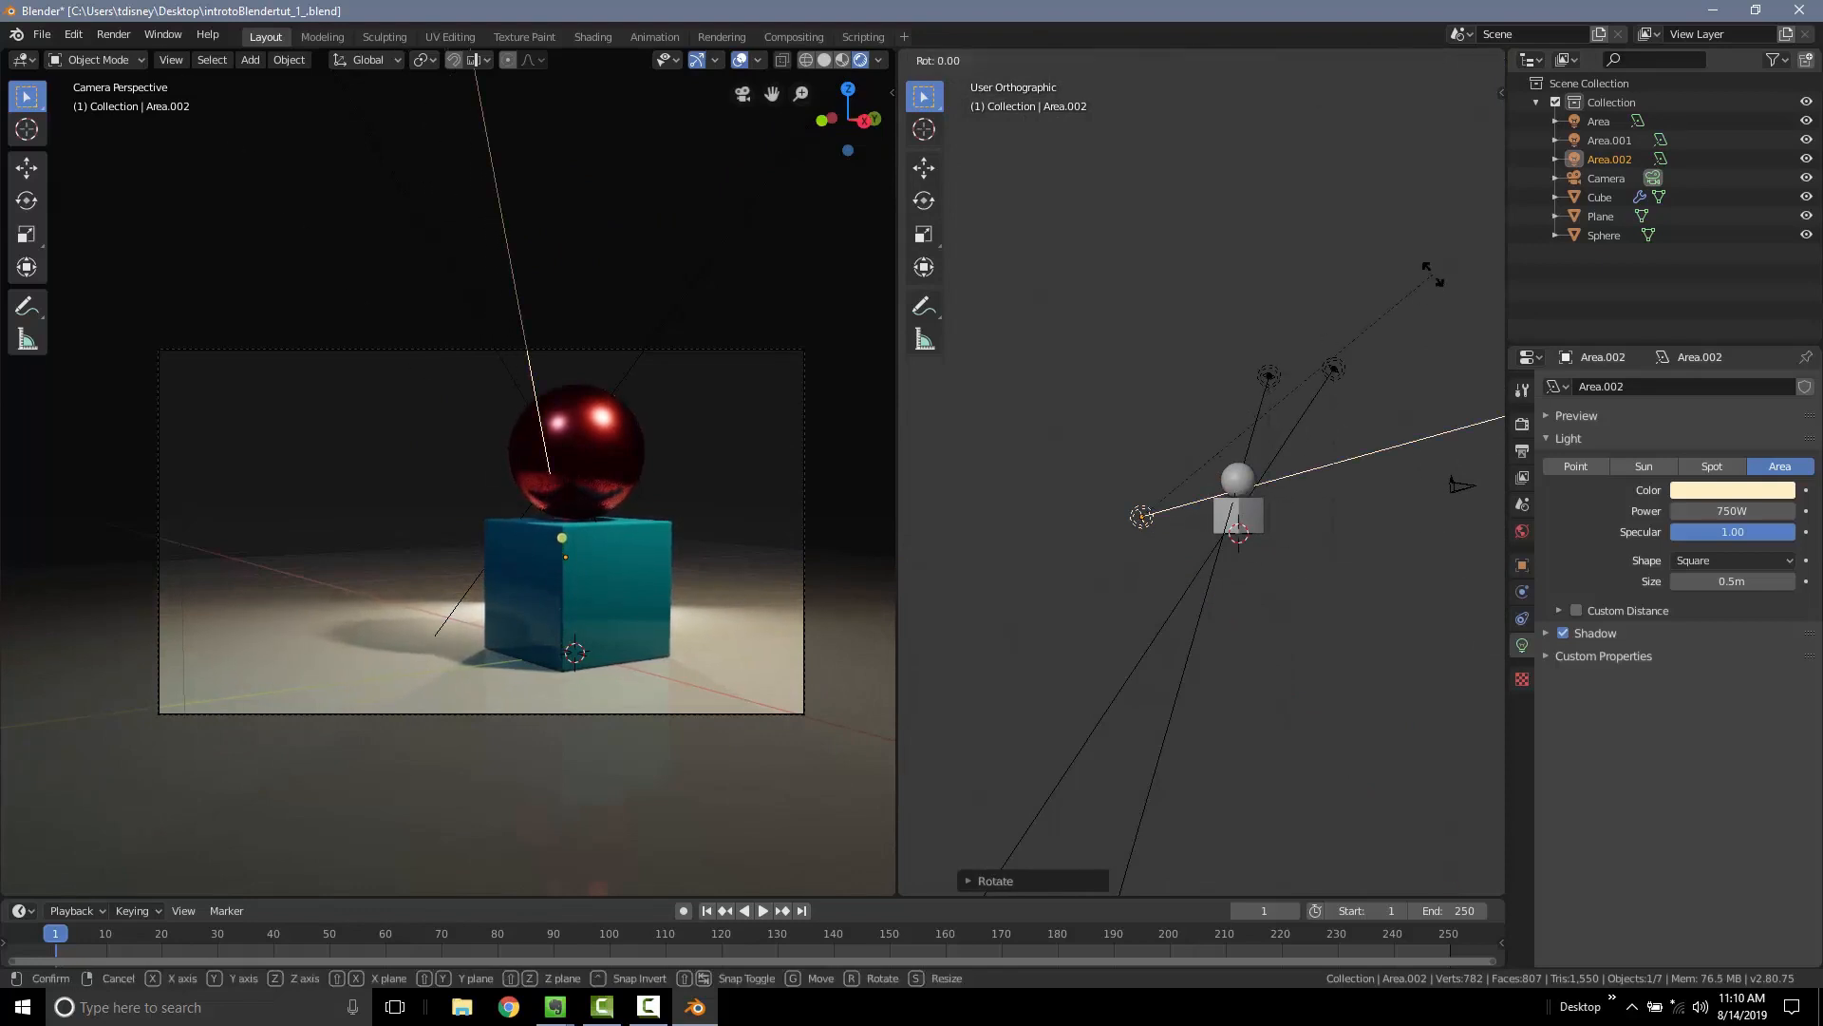
pyautogui.press('z')
pyautogui.click(1411, 335)
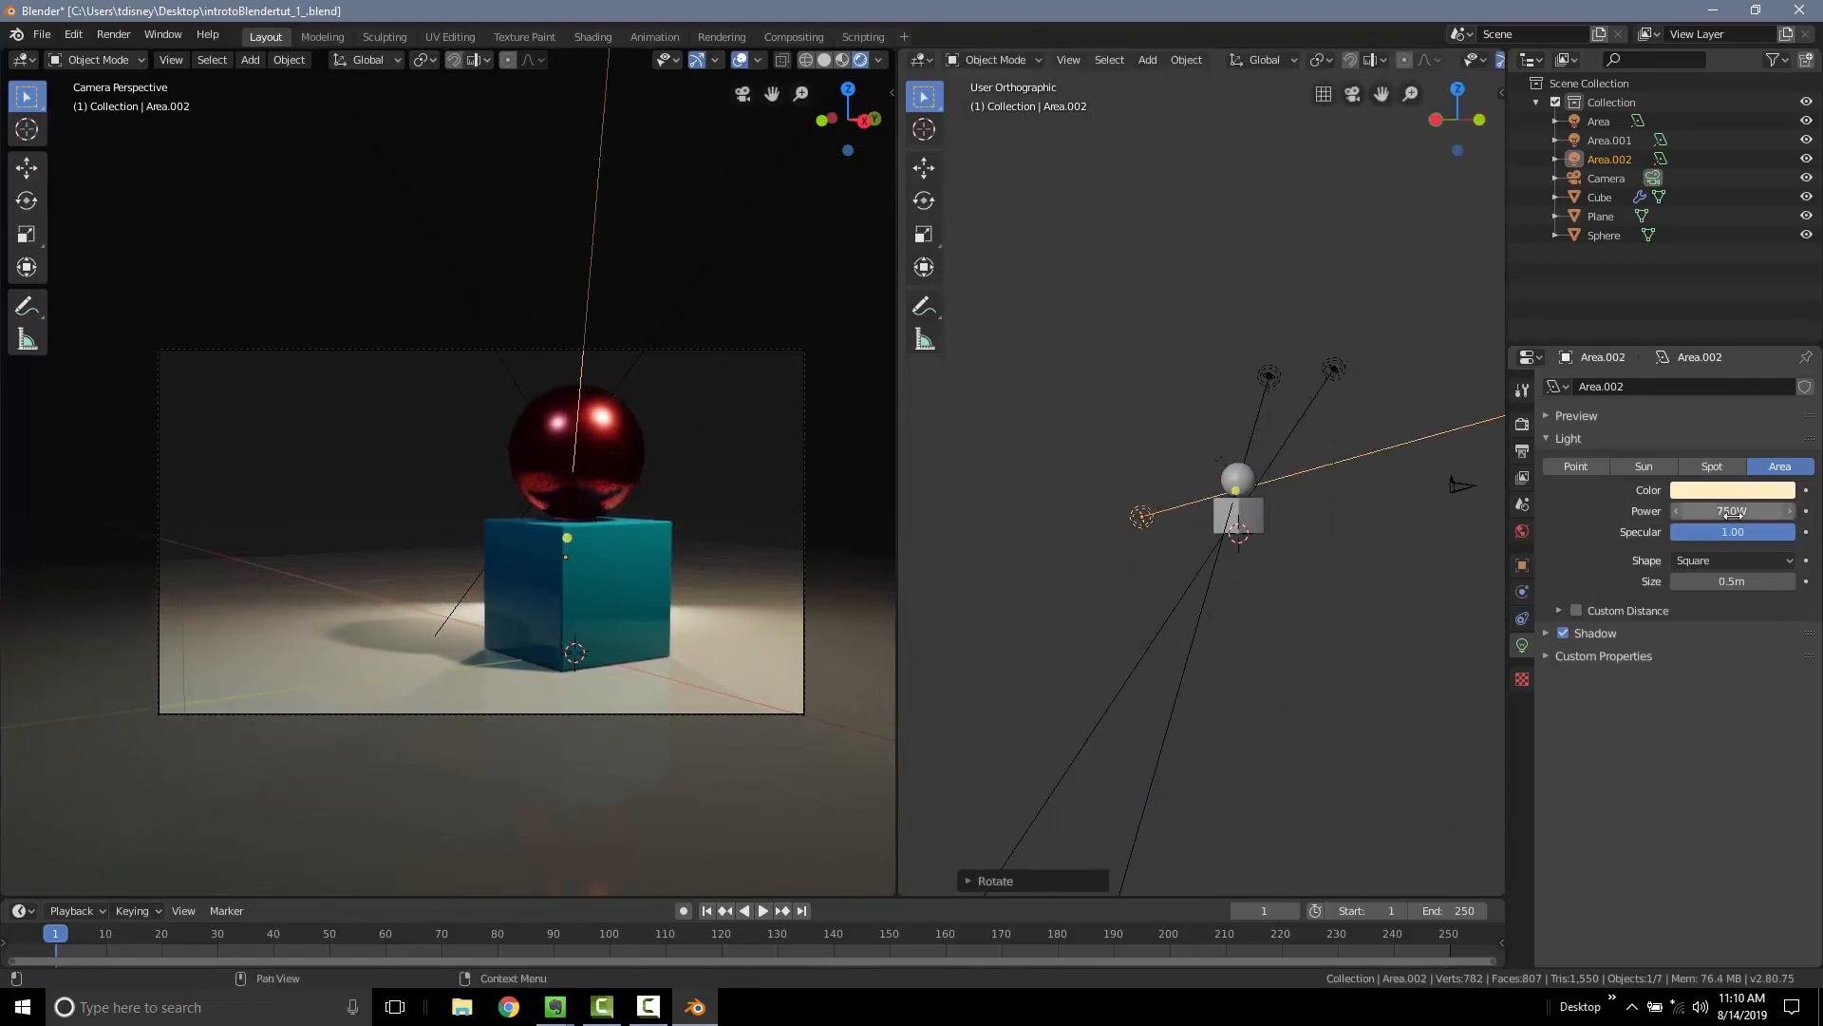
# Compare the scene with the new area light at 0 W and set its Power to 500 W
pyautogui.click(1729, 513)
pyautogui.write('0')
pyautogui.press('Return')
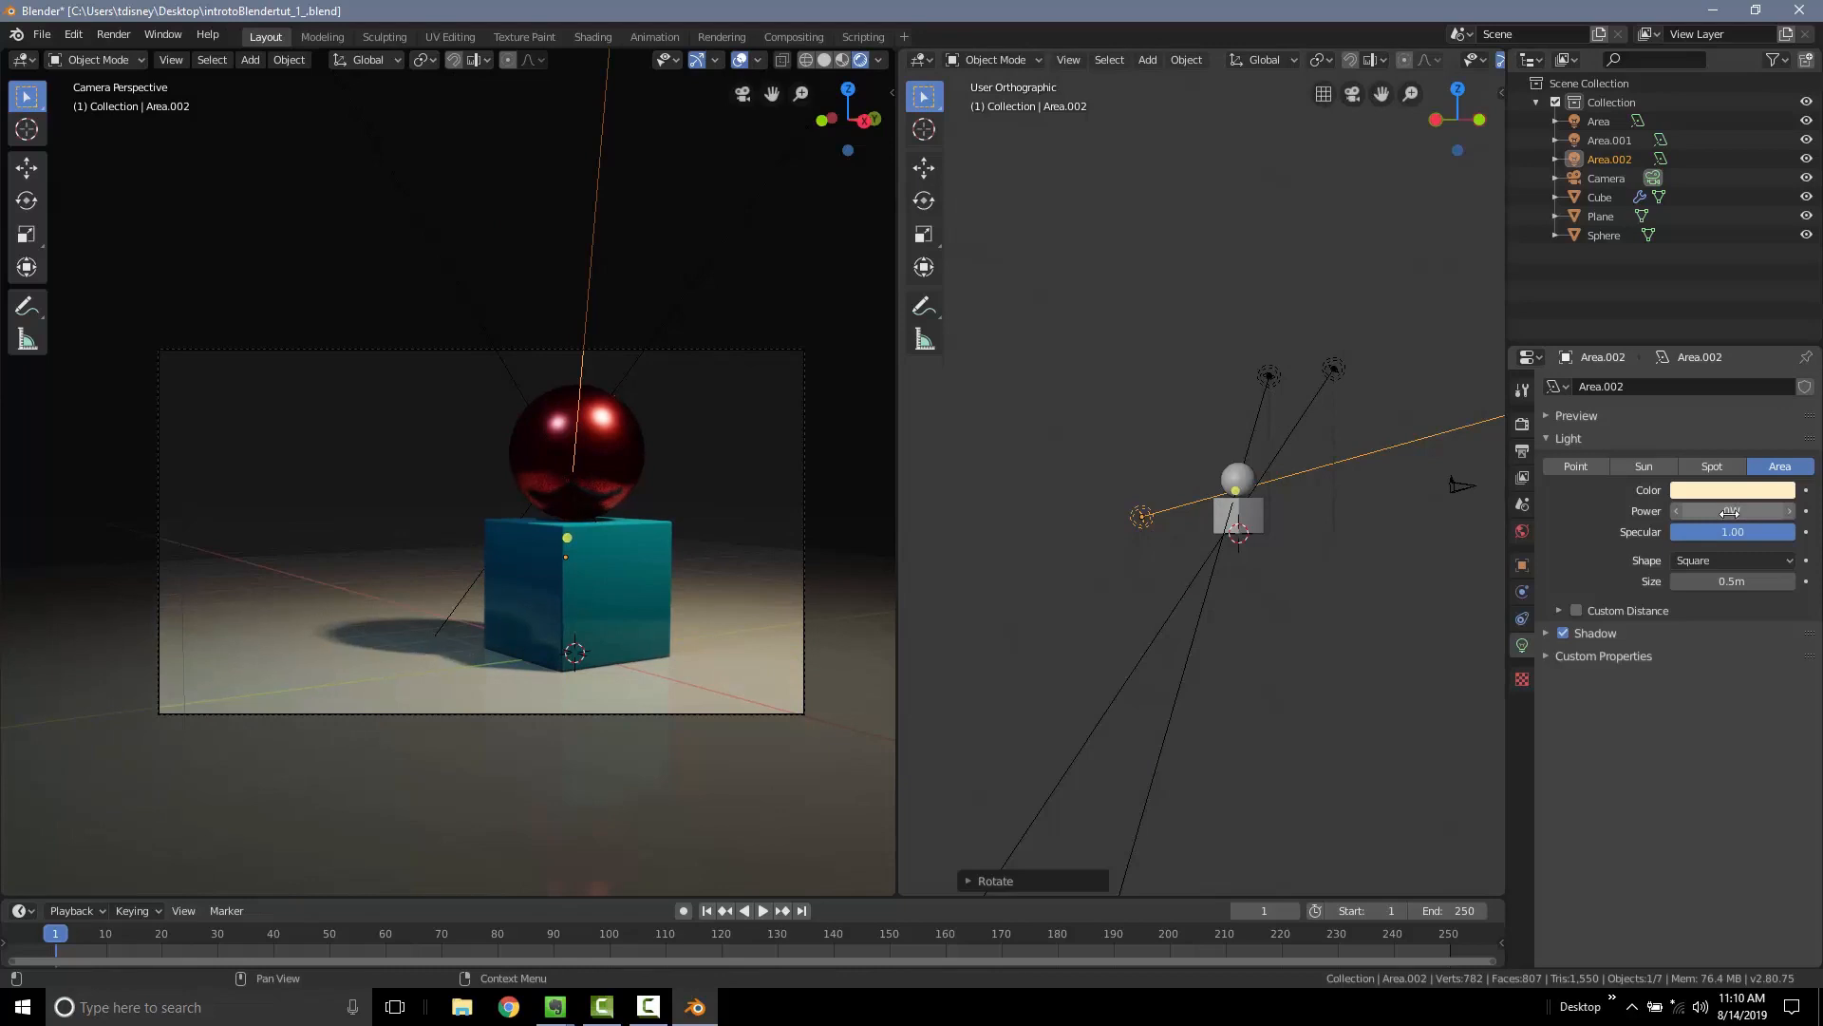
pyautogui.click(1729, 514)
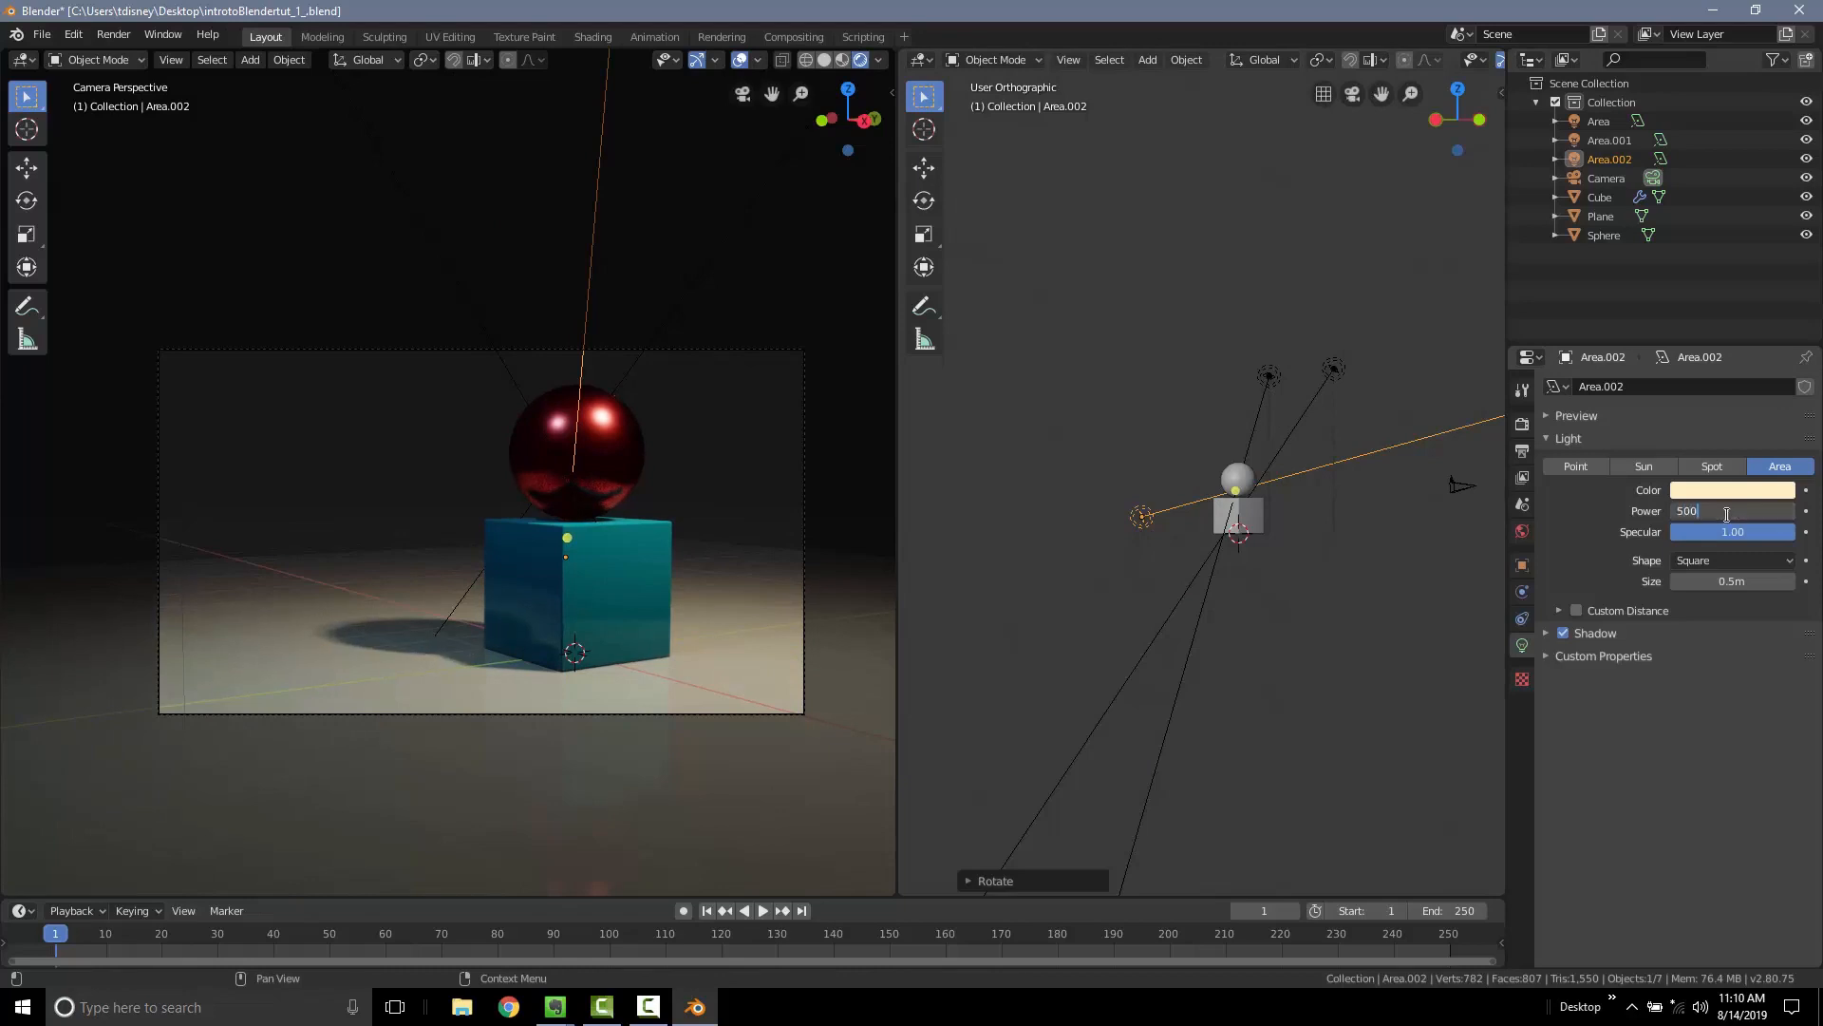
pyautogui.press('Return')
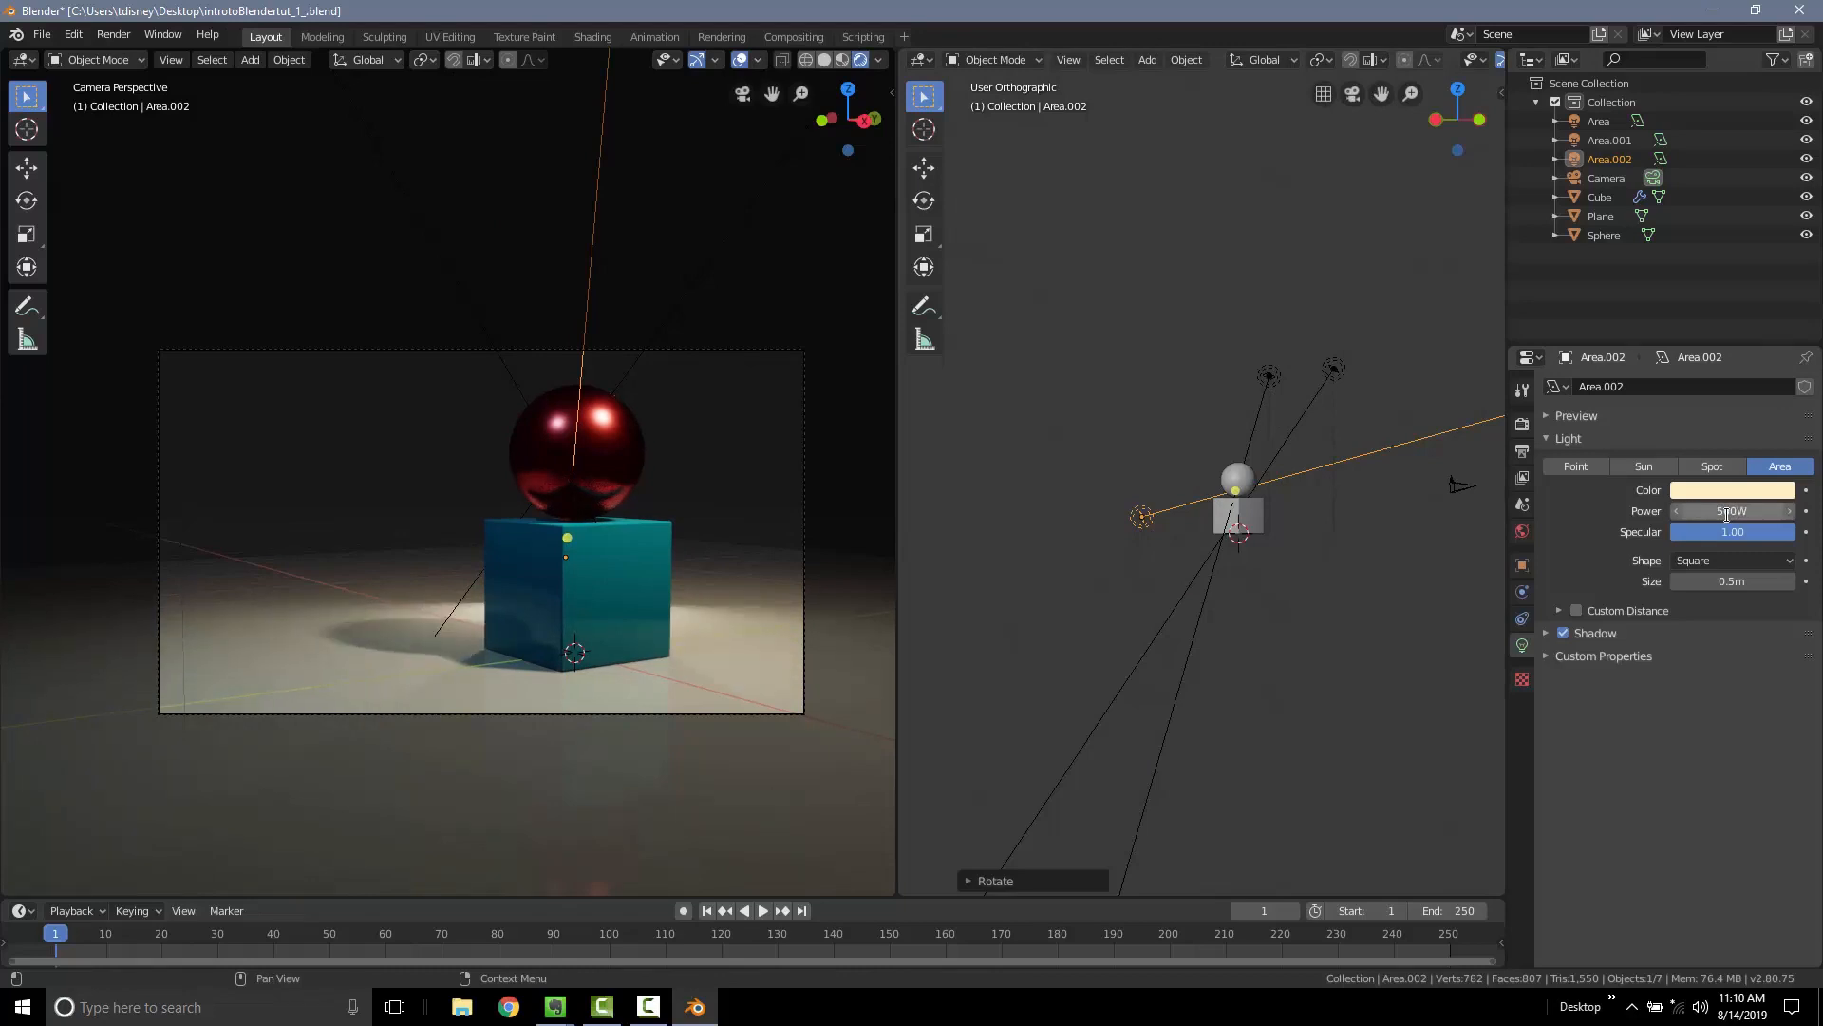
# Move the new area light farther behind the objects and rotate it to shine almost horizontally at them
pyautogui.press('g')
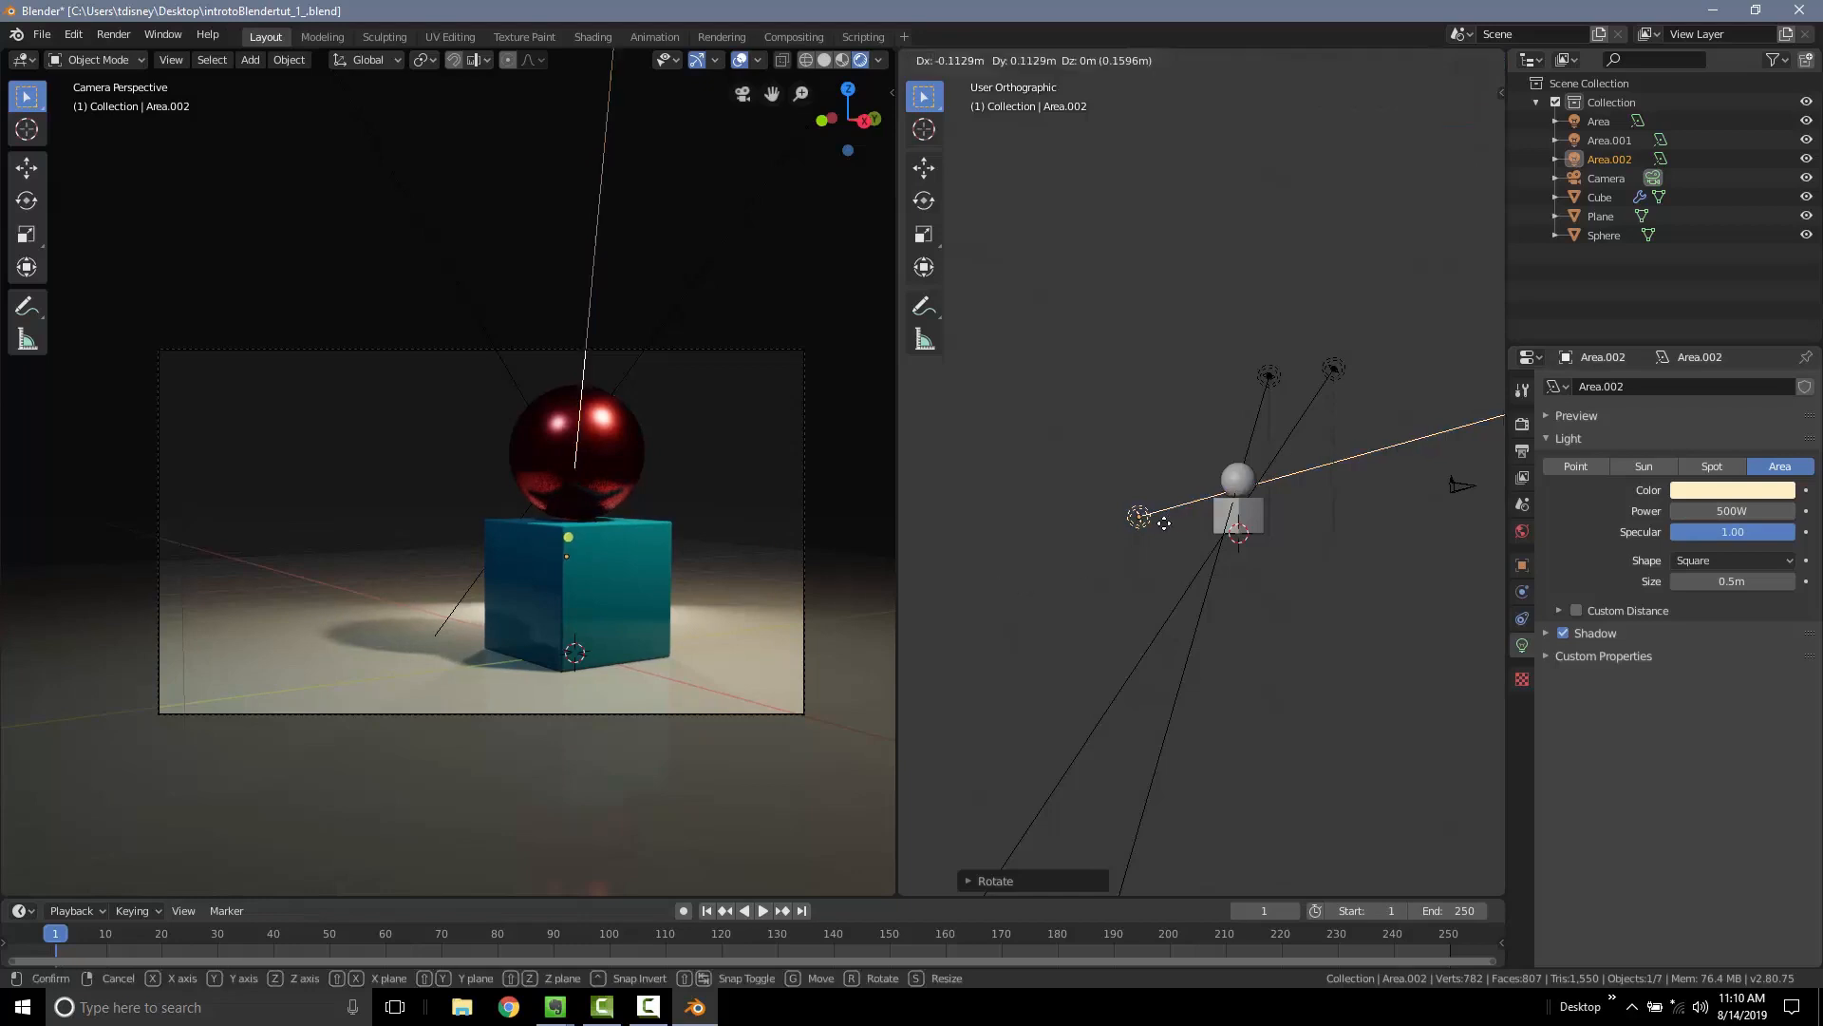
pyautogui.click(1119, 513)
pyautogui.press('r')
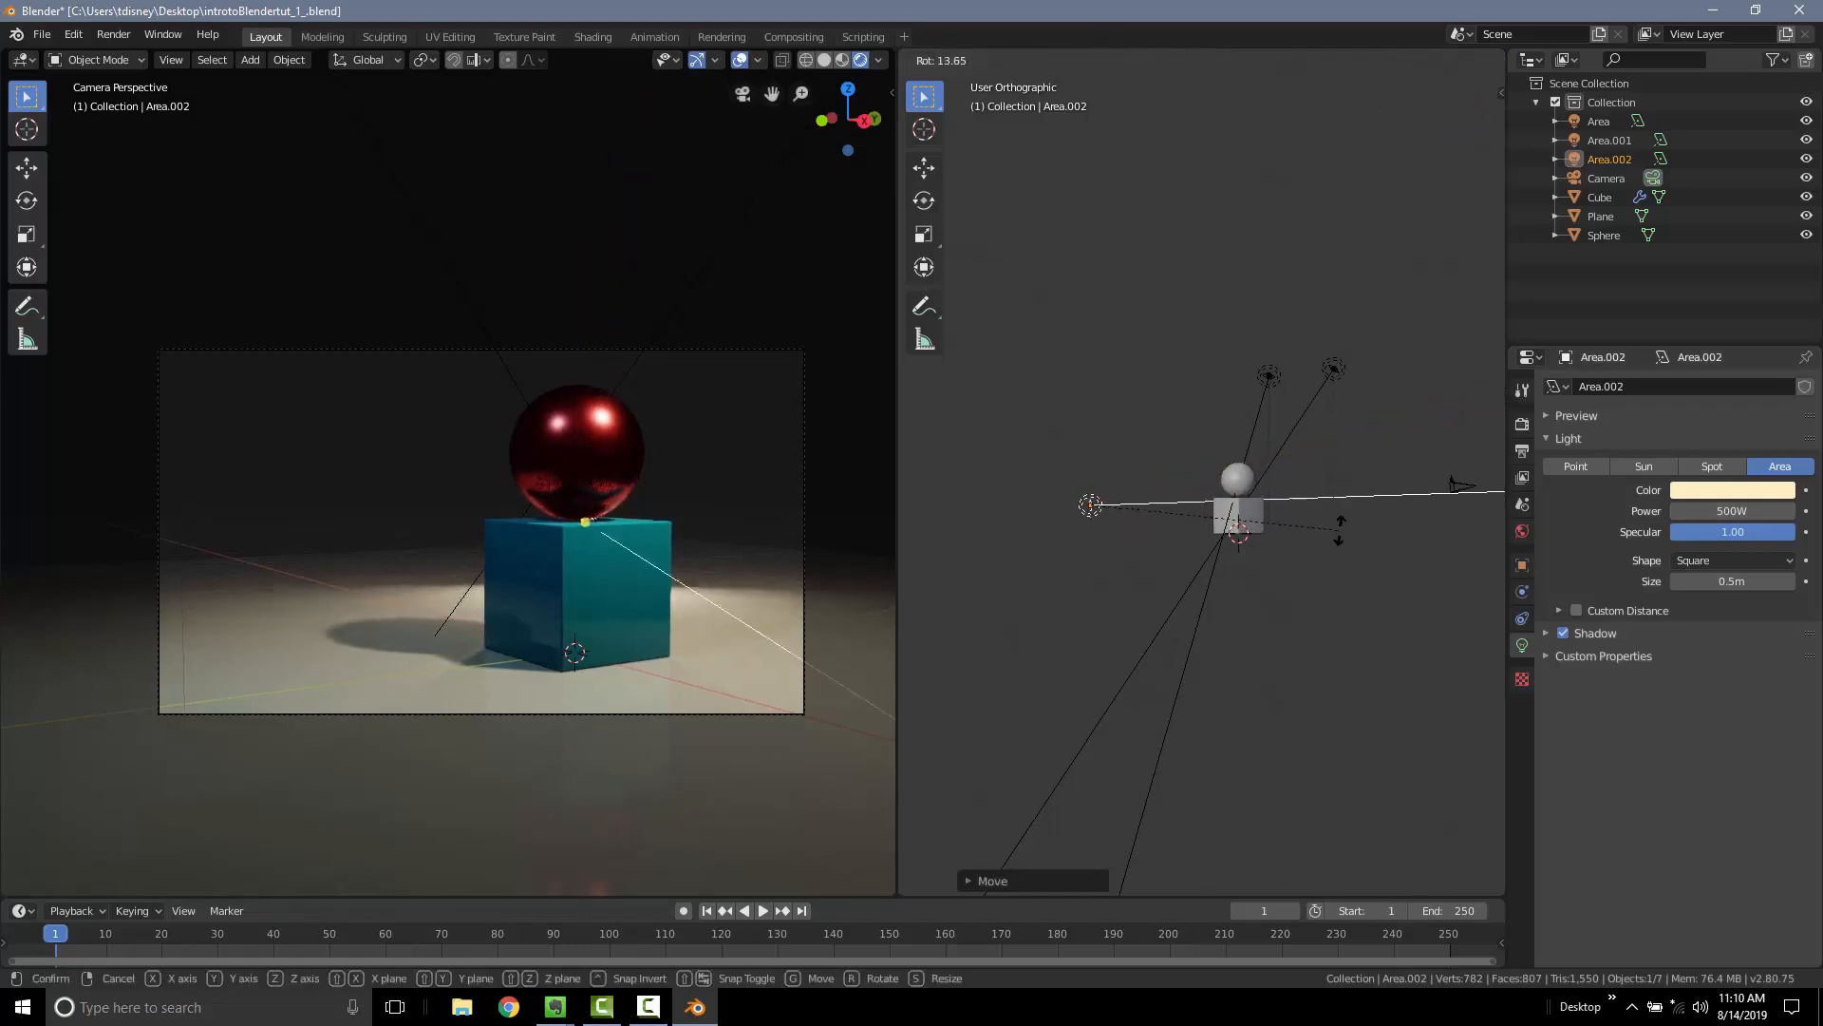
pyautogui.click(1316, 539)
# Nudge the new area light vertically until it sits at about the sphere's height
pyautogui.press('g')
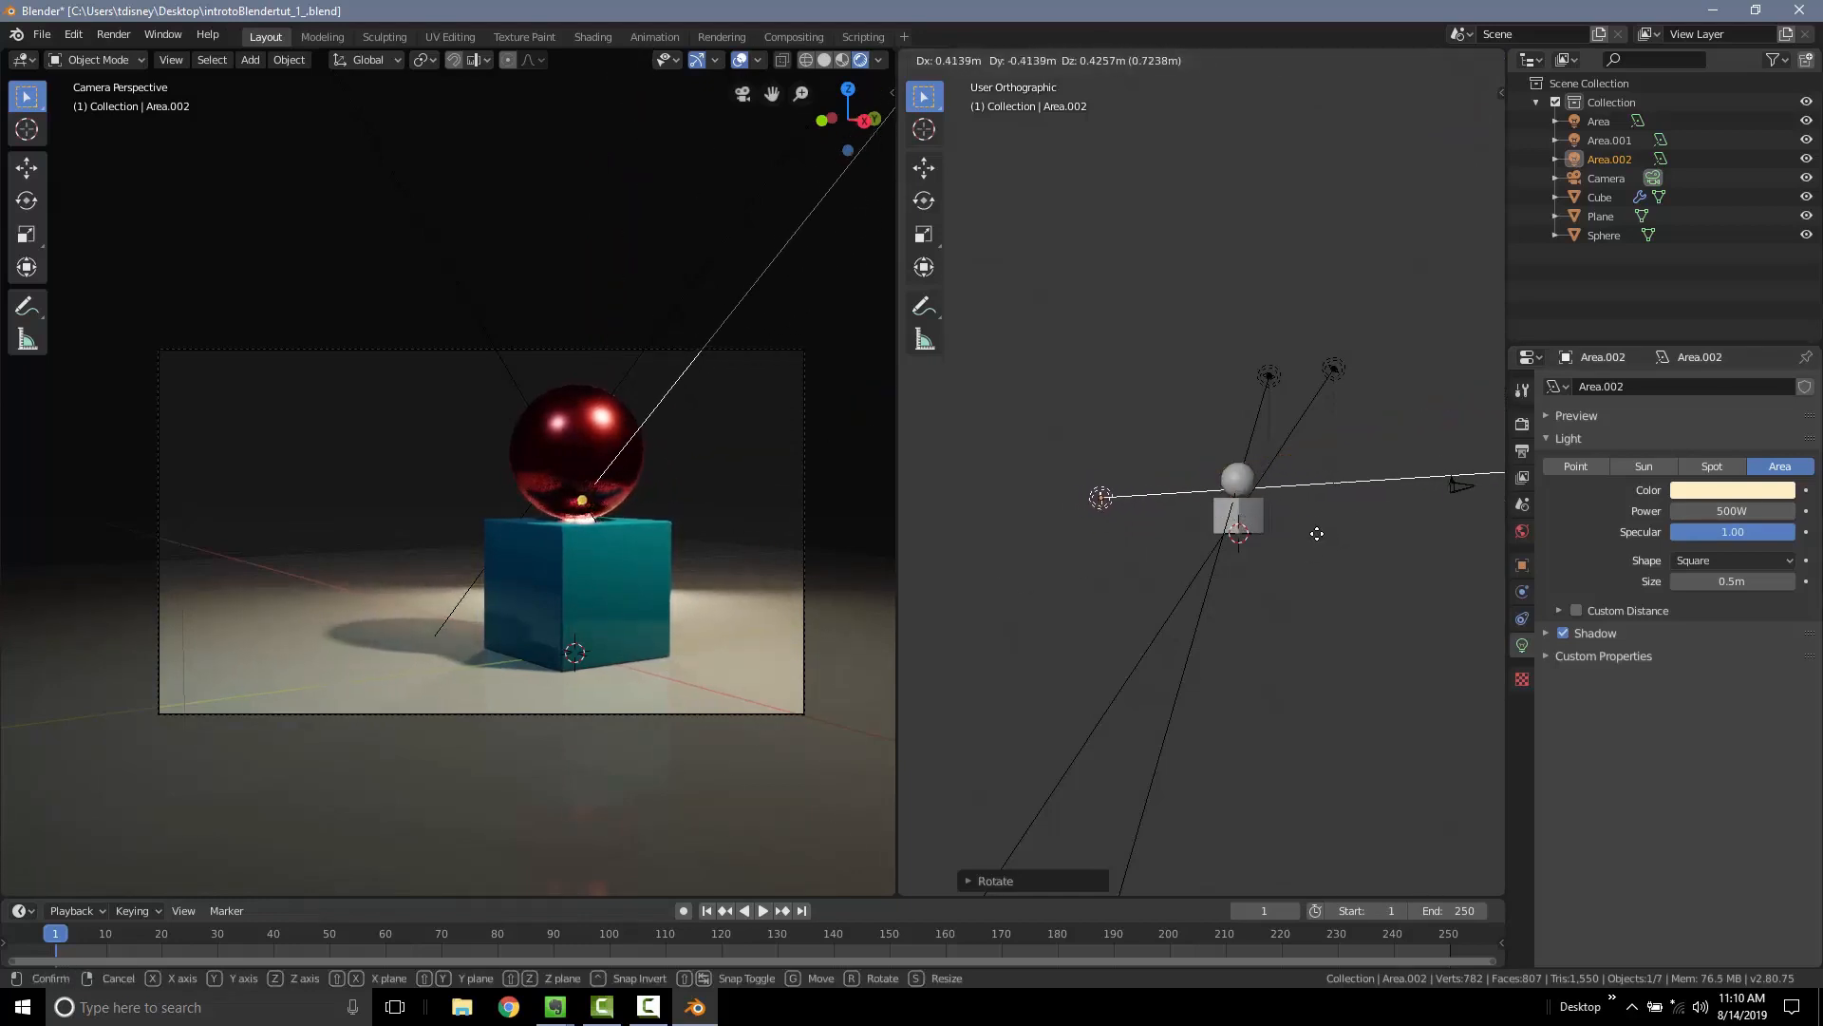
pyautogui.click(1314, 533)
pyautogui.press('g')
pyautogui.click(1289, 551)
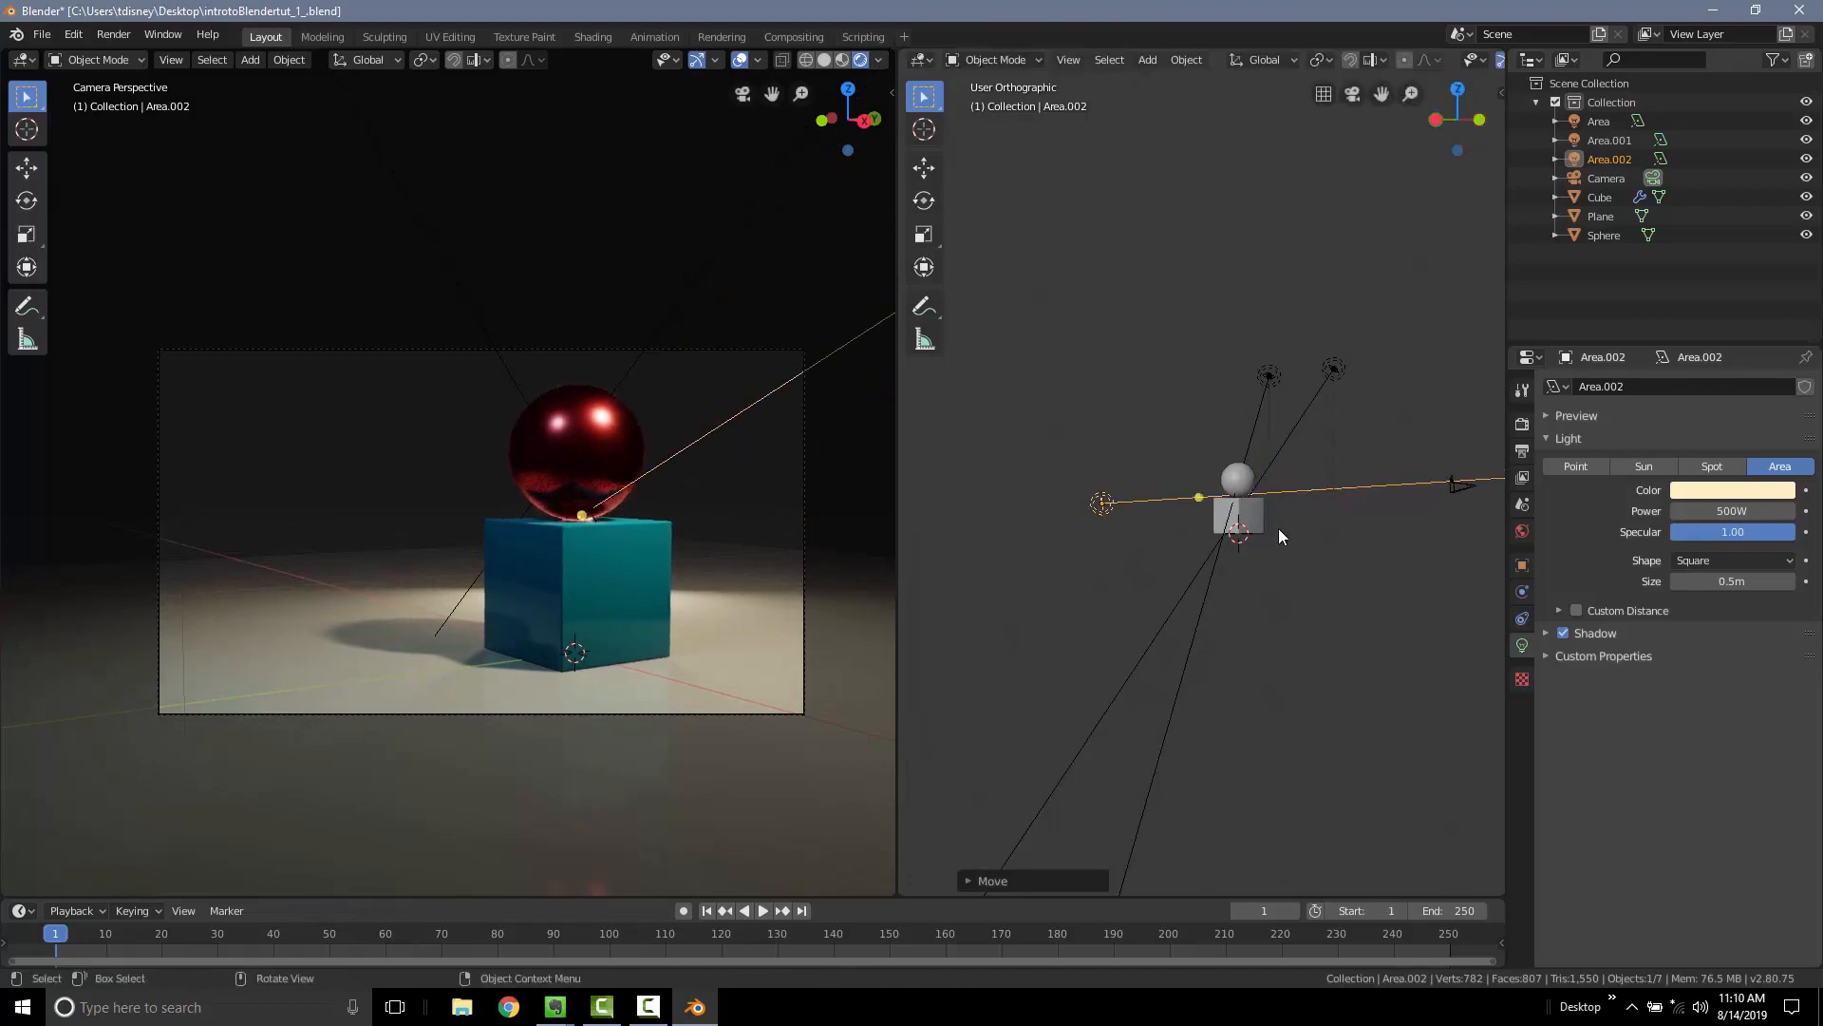
pyautogui.press('g')
pyautogui.click(1242, 537)
pyautogui.press('g')
pyautogui.click(1246, 503)
# Raise the new area light above the other two lights and tilt it down toward the sphere
pyautogui.press('r')
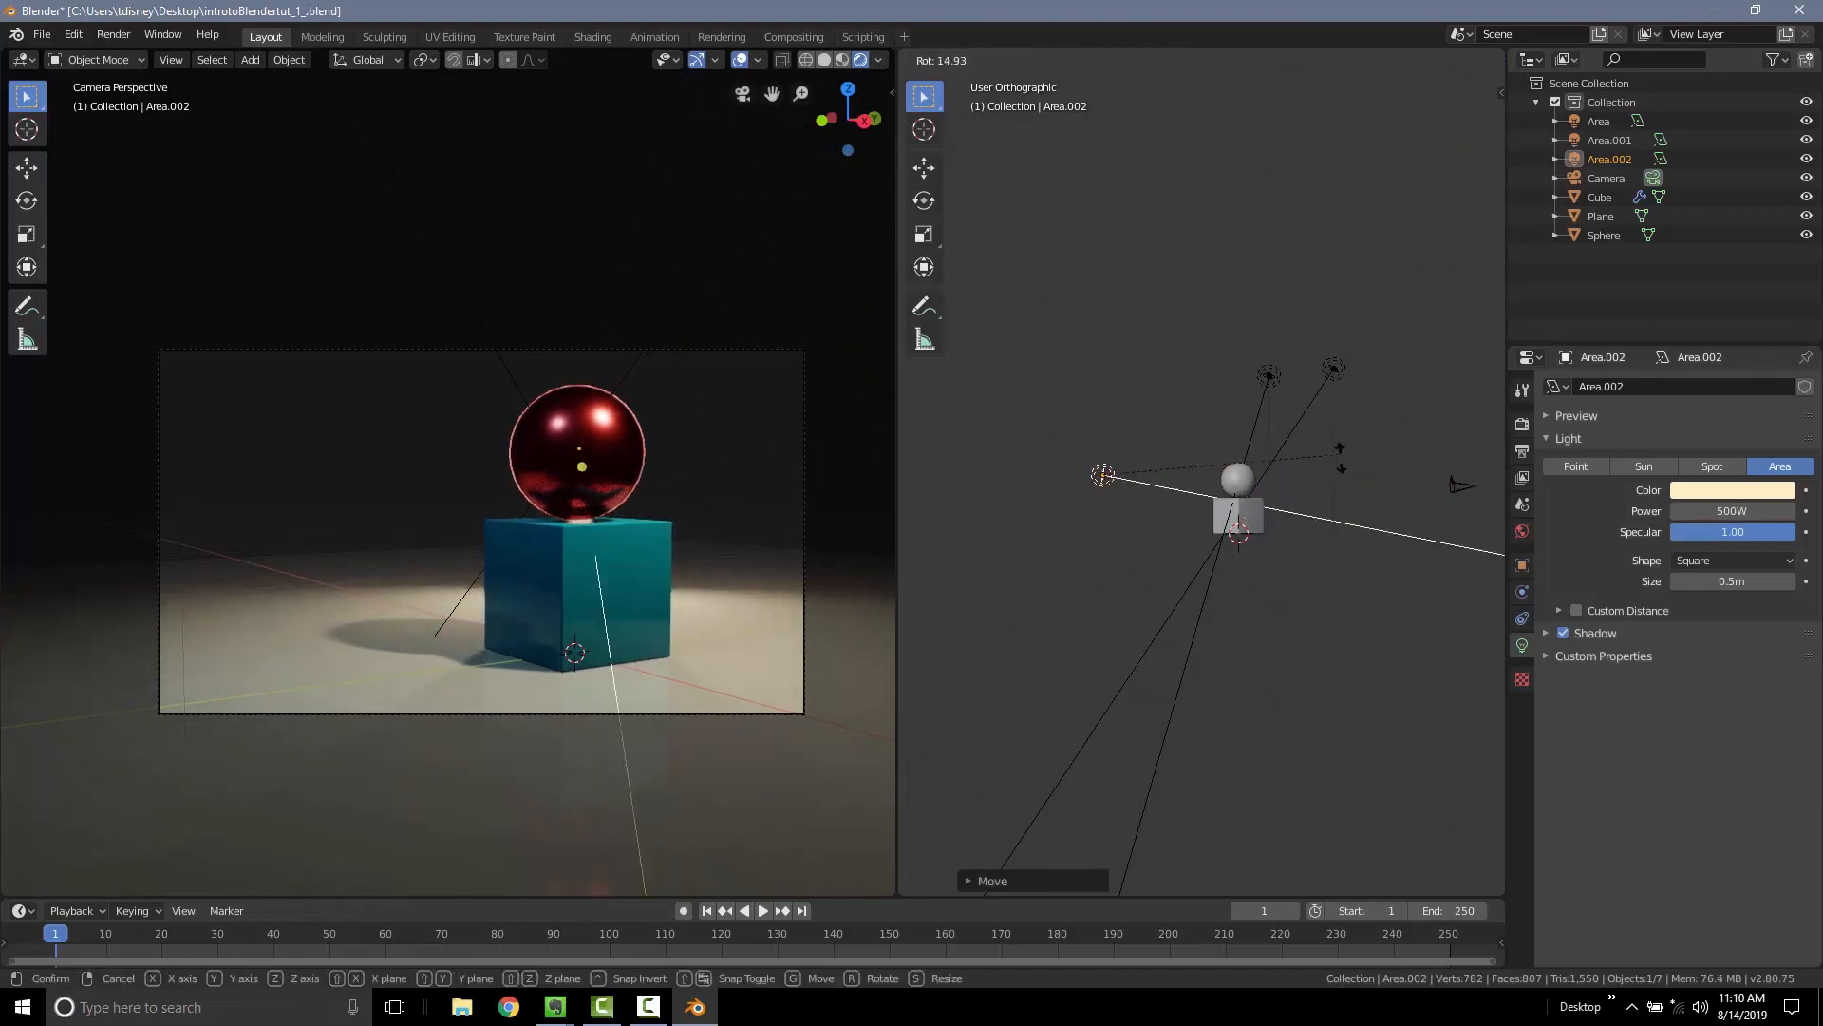
pyautogui.click(1336, 606)
pyautogui.press('g')
pyautogui.click(1377, 429)
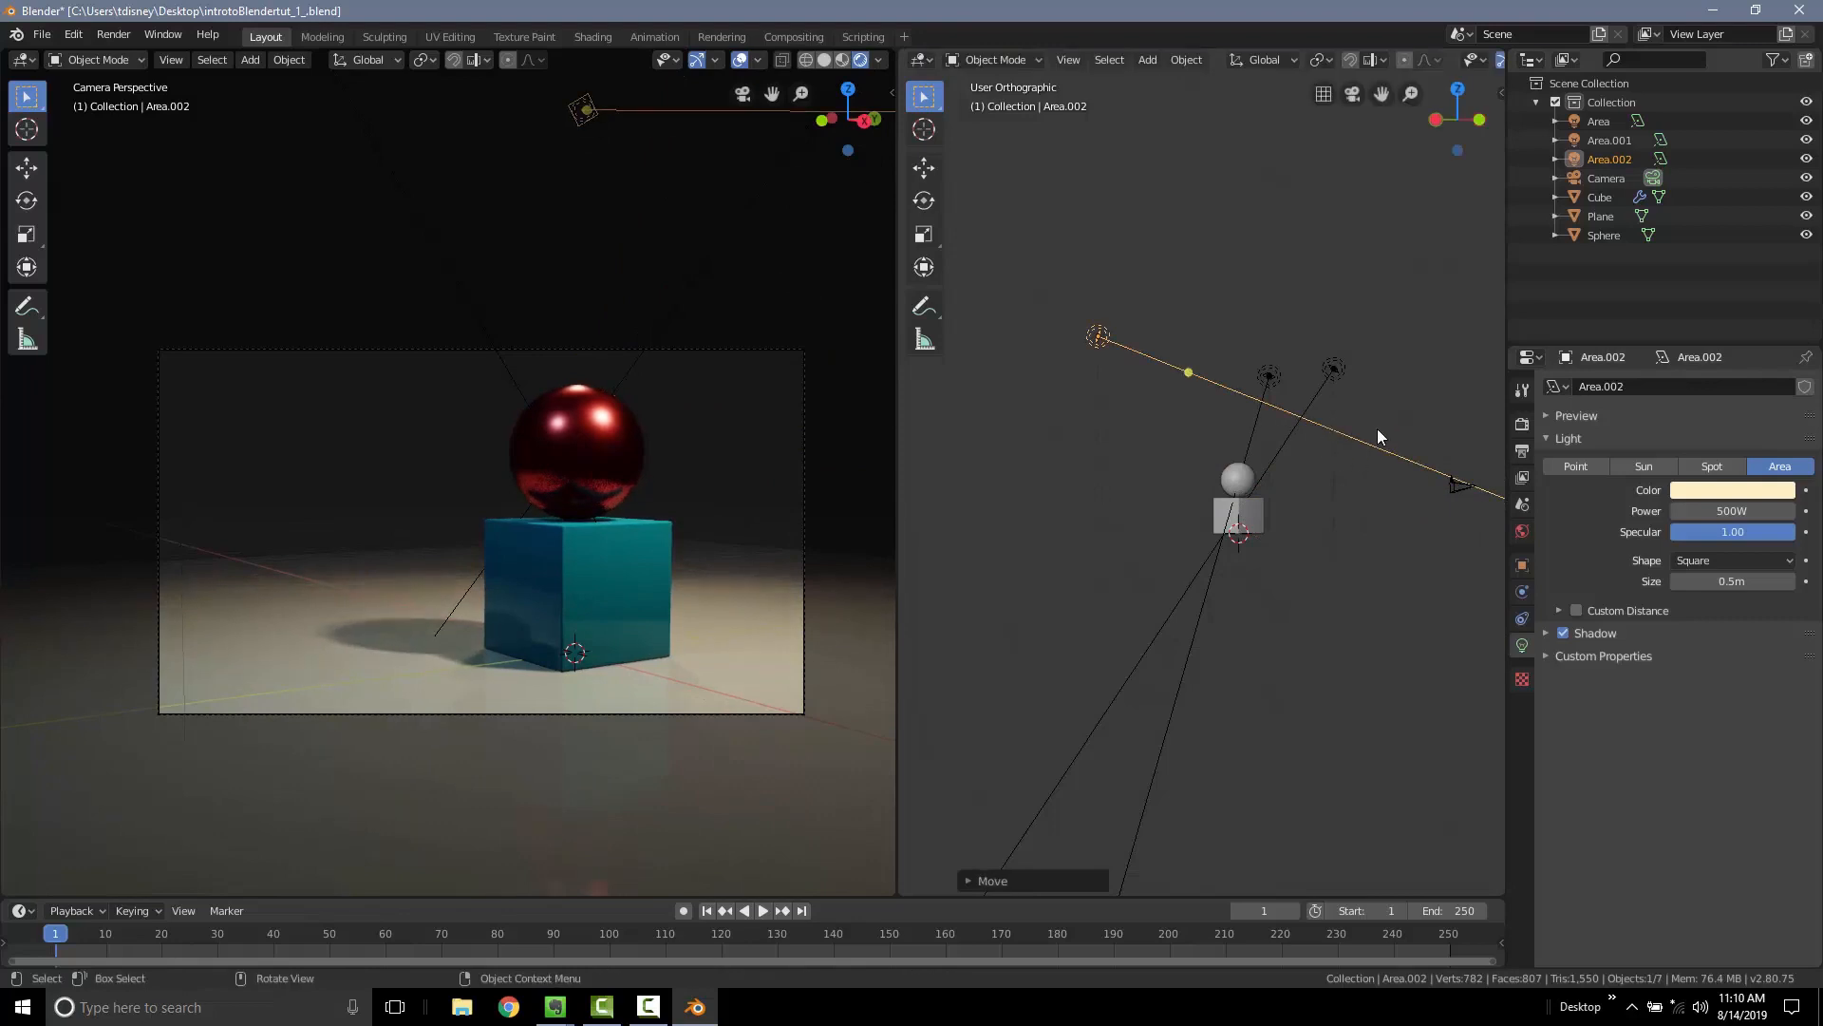
pyautogui.press('r')
pyautogui.click(1337, 533)
# Turn the new area light and shift it closer, viewed from above, so it aims at the sphere from behind
pyautogui.moveTo(1337, 533); pyautogui.dragTo(1164, 724, button='middle')
pyautogui.press('r')
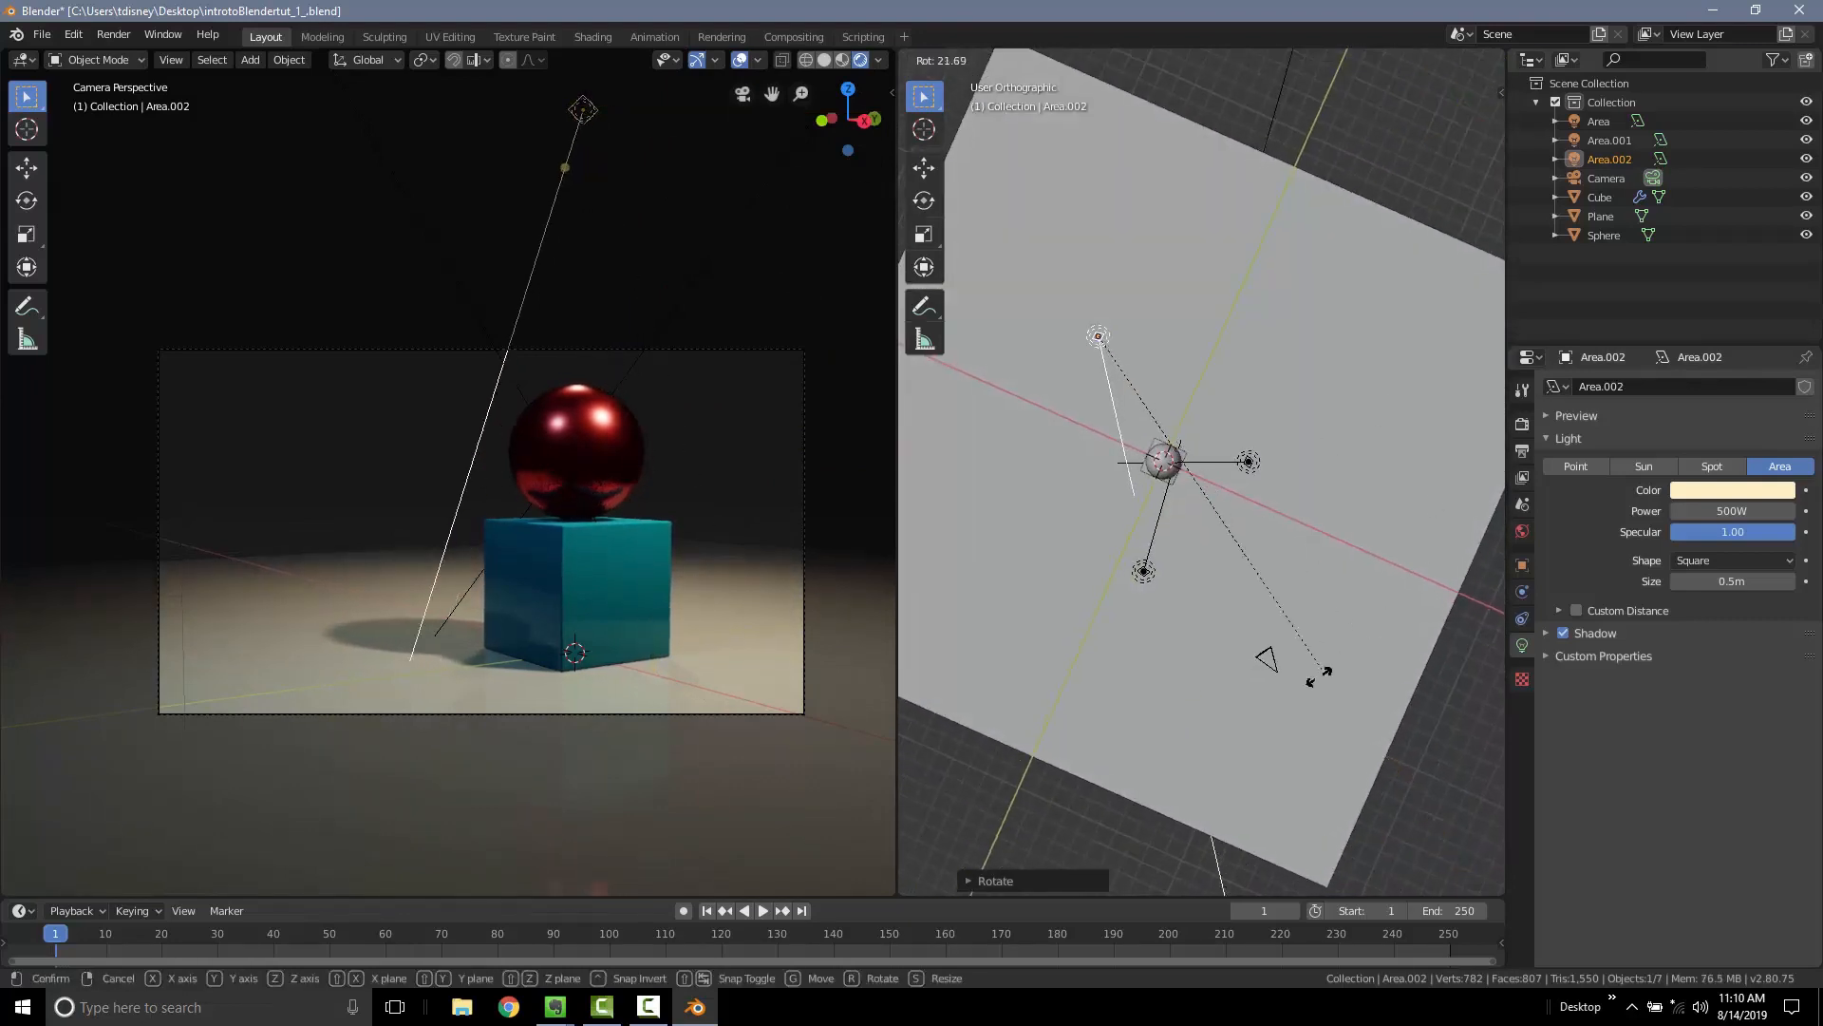
pyautogui.click(1319, 676)
pyautogui.press('g')
pyautogui.click(1341, 671)
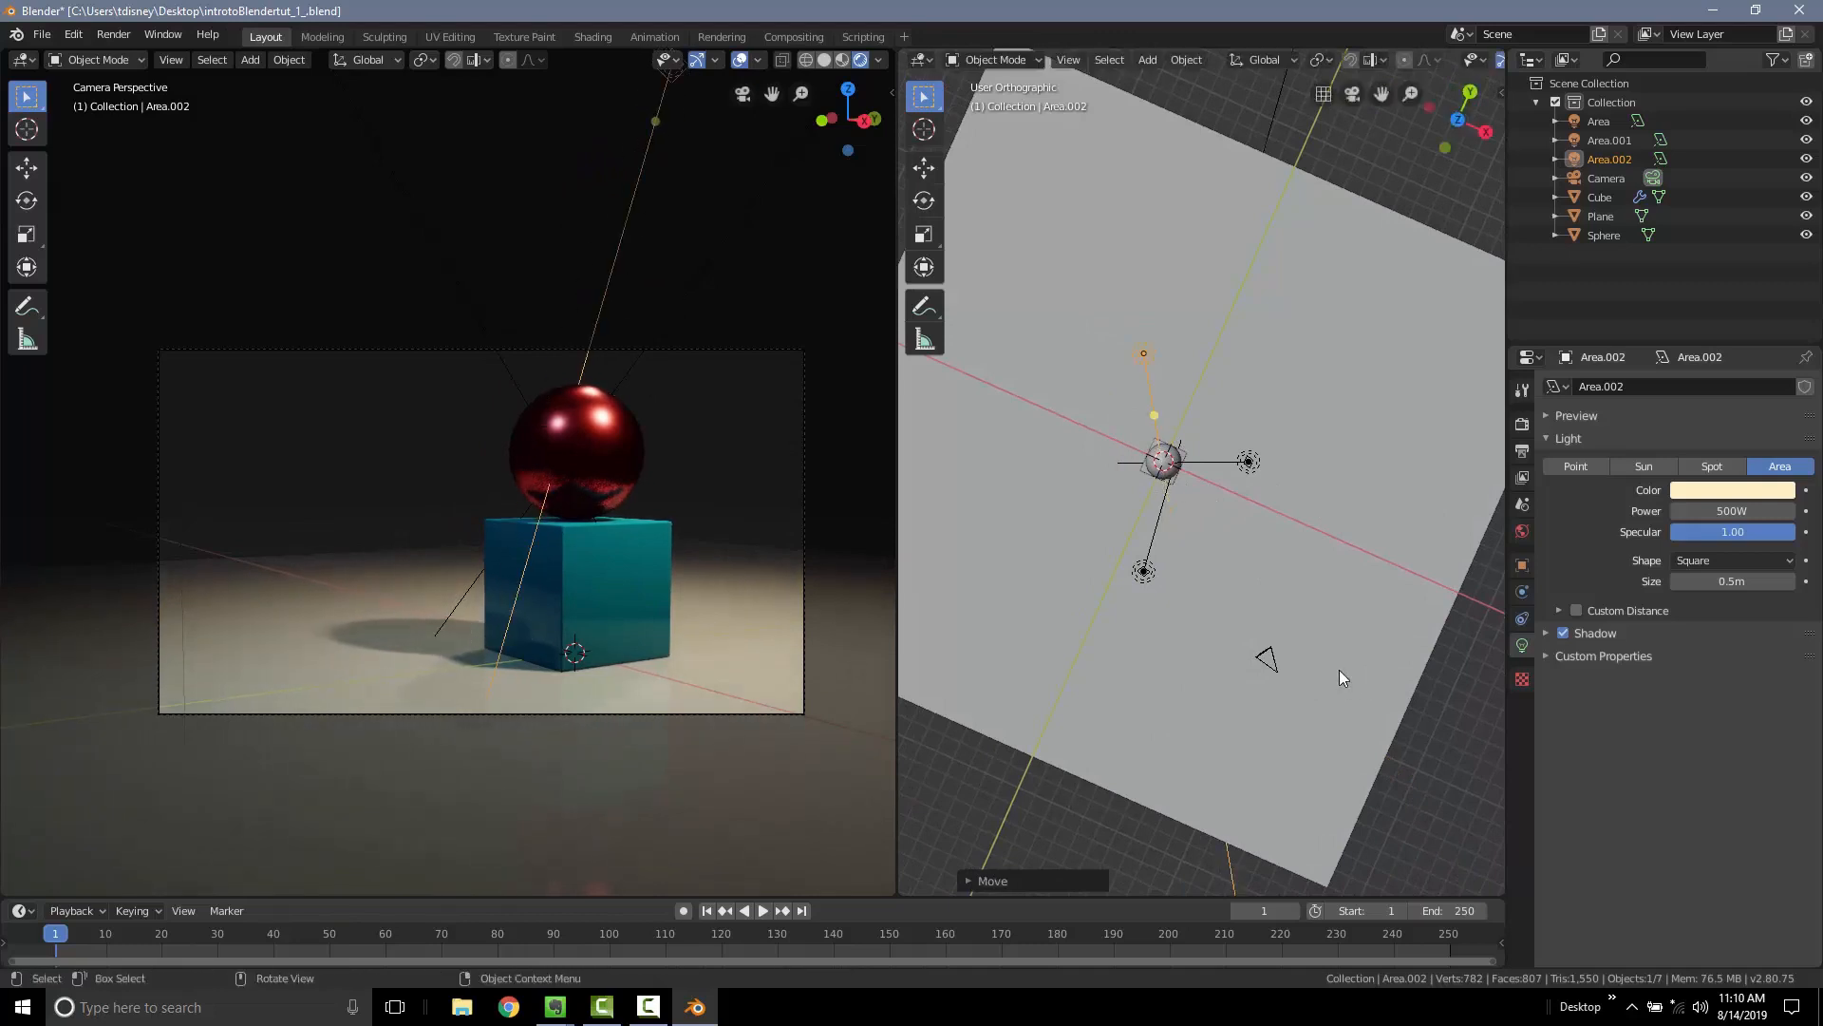
# Check the third light's placement in the scene and its rim lighting in the rendered camera view
pyautogui.moveTo(1339, 670); pyautogui.dragTo(1119, 481, button='middle')
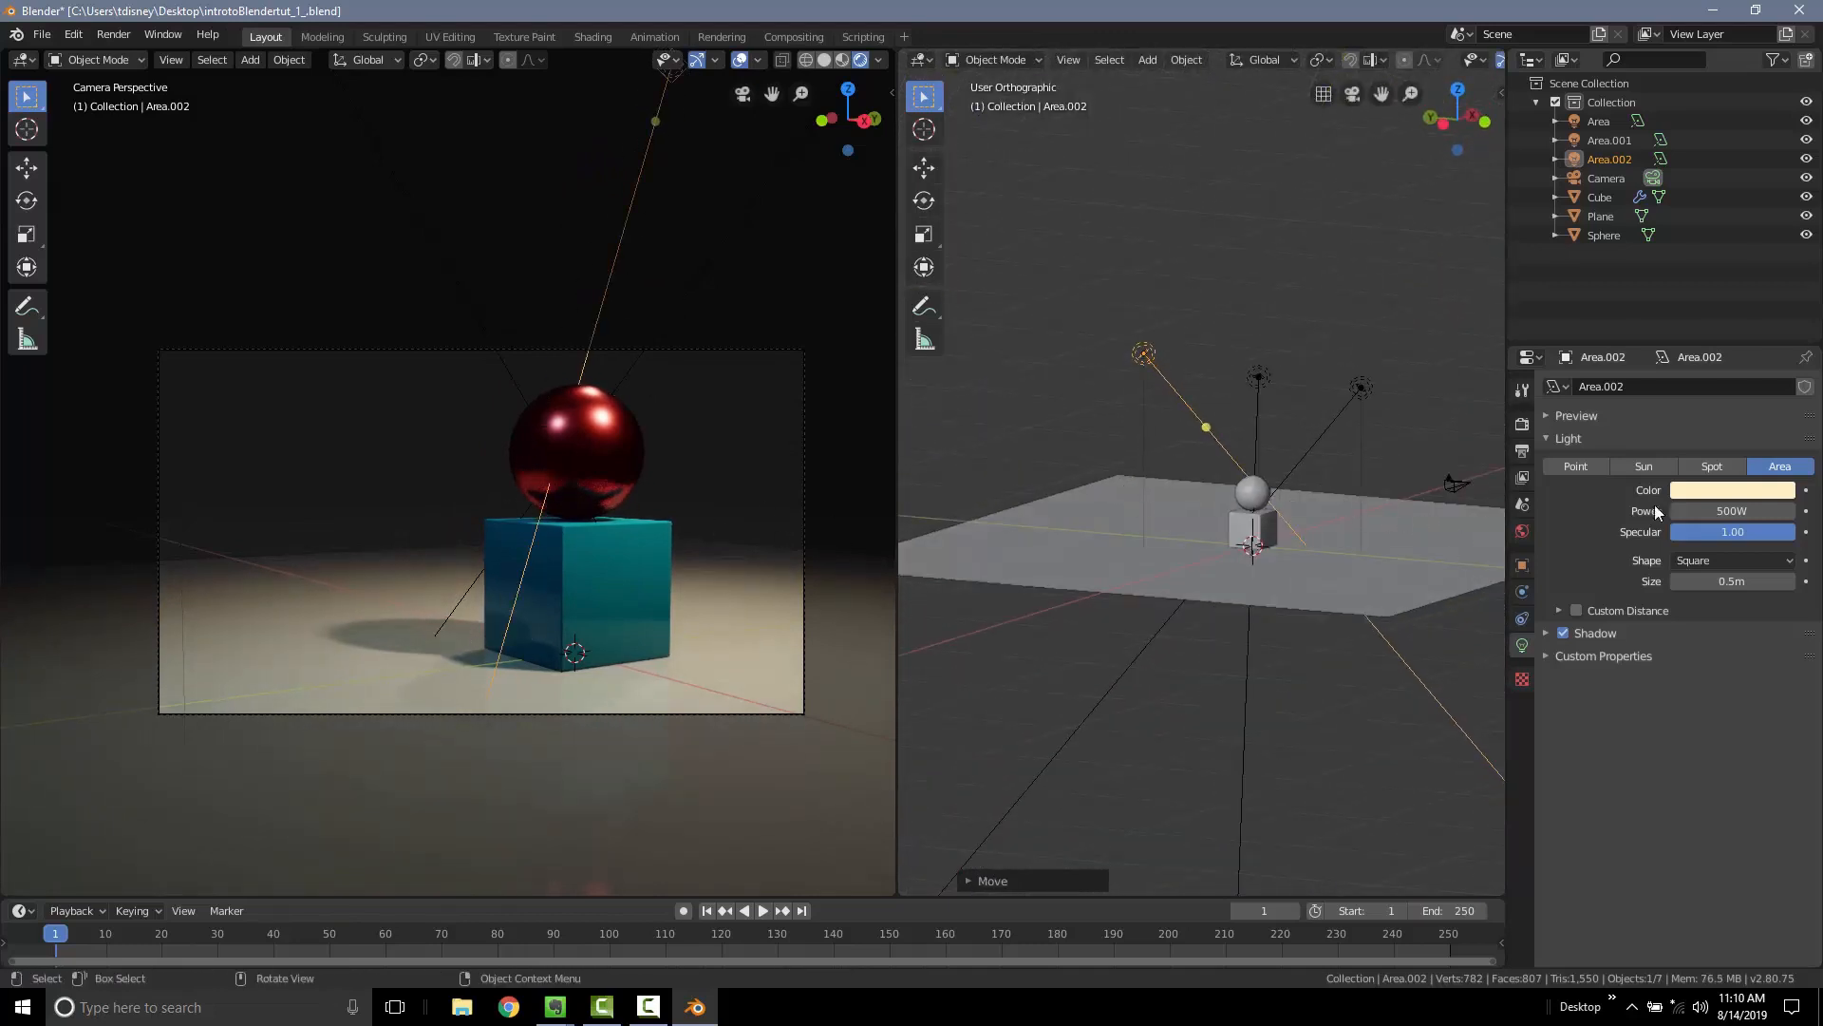
pyautogui.moveTo(1326, 478); pyautogui.dragTo(1310, 493, button='middle')
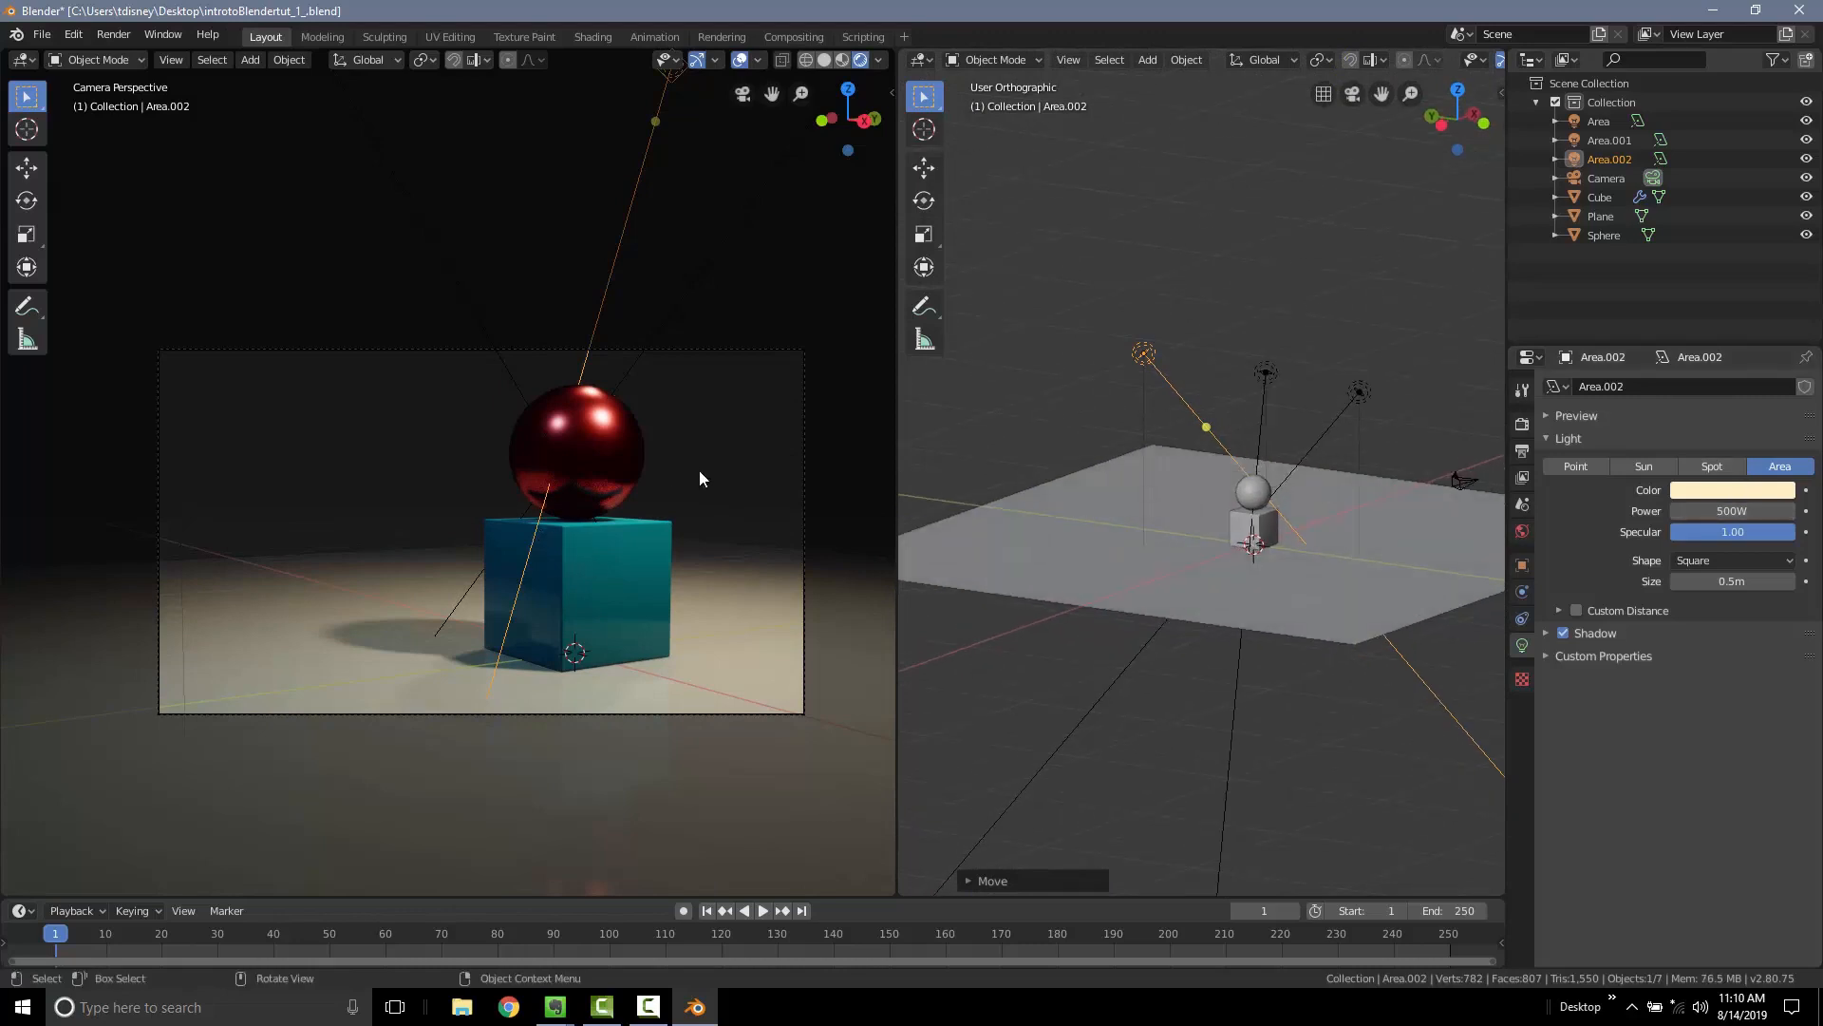
pyautogui.scroll(-1, 684, 570)
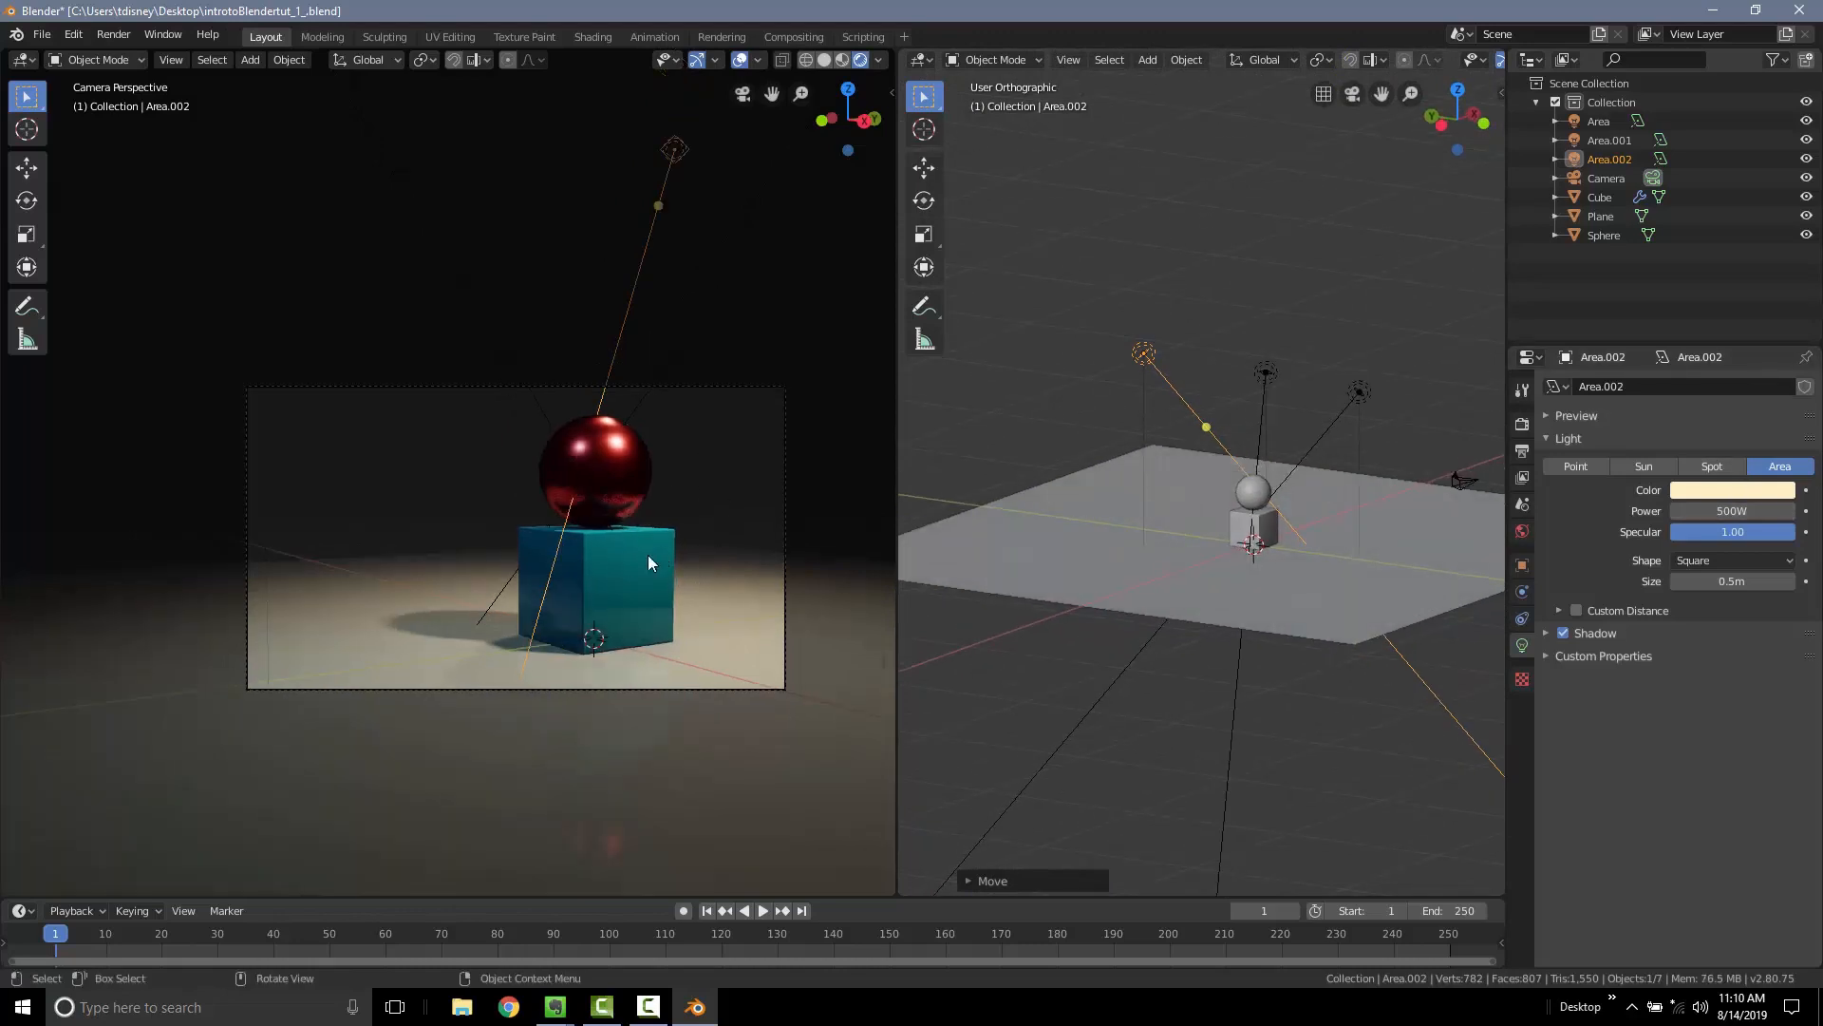
pyautogui.scroll(2, 663, 545)
pyautogui.scroll(-1, 575, 504)
pyautogui.keyDown('shift'); pyautogui.moveTo(579, 509); pyautogui.dragTo(635, 496, button='middle'); pyautogui.keyUp('shift')
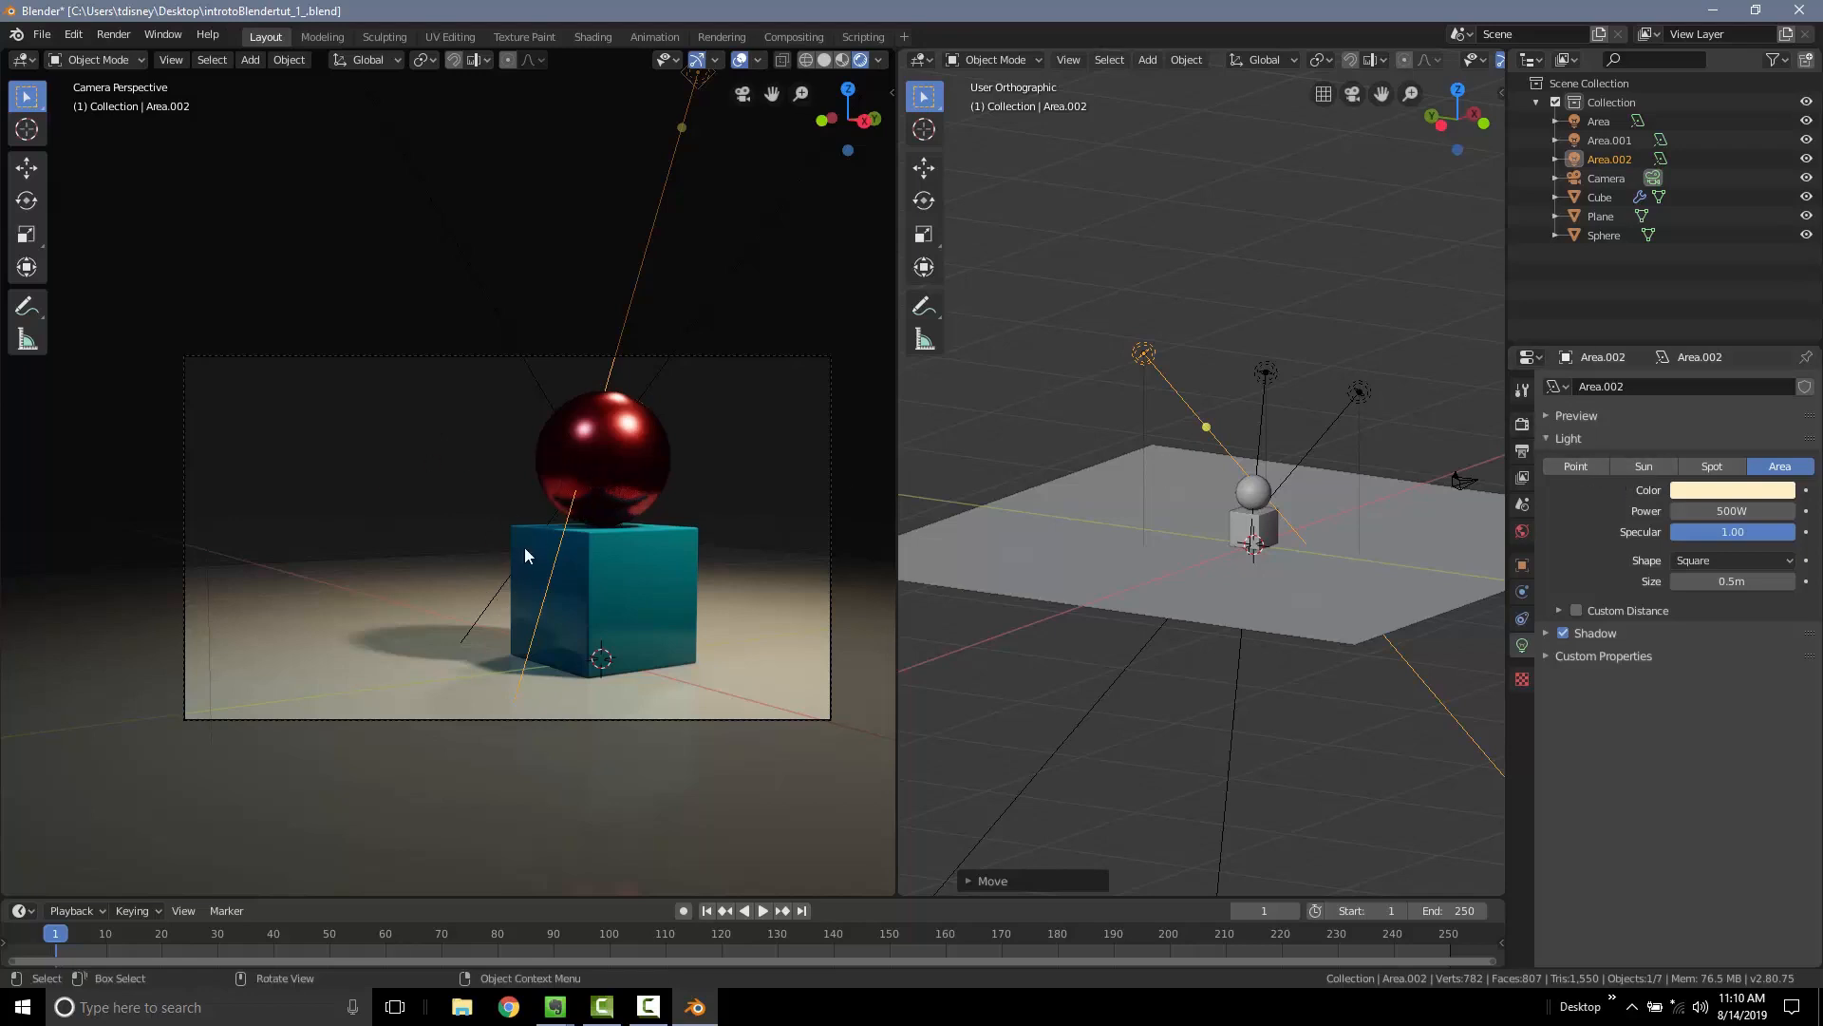
# Switch the camera viewport to solid shading and save the scene file
pyautogui.press('z')
pyautogui.click(573, 471)
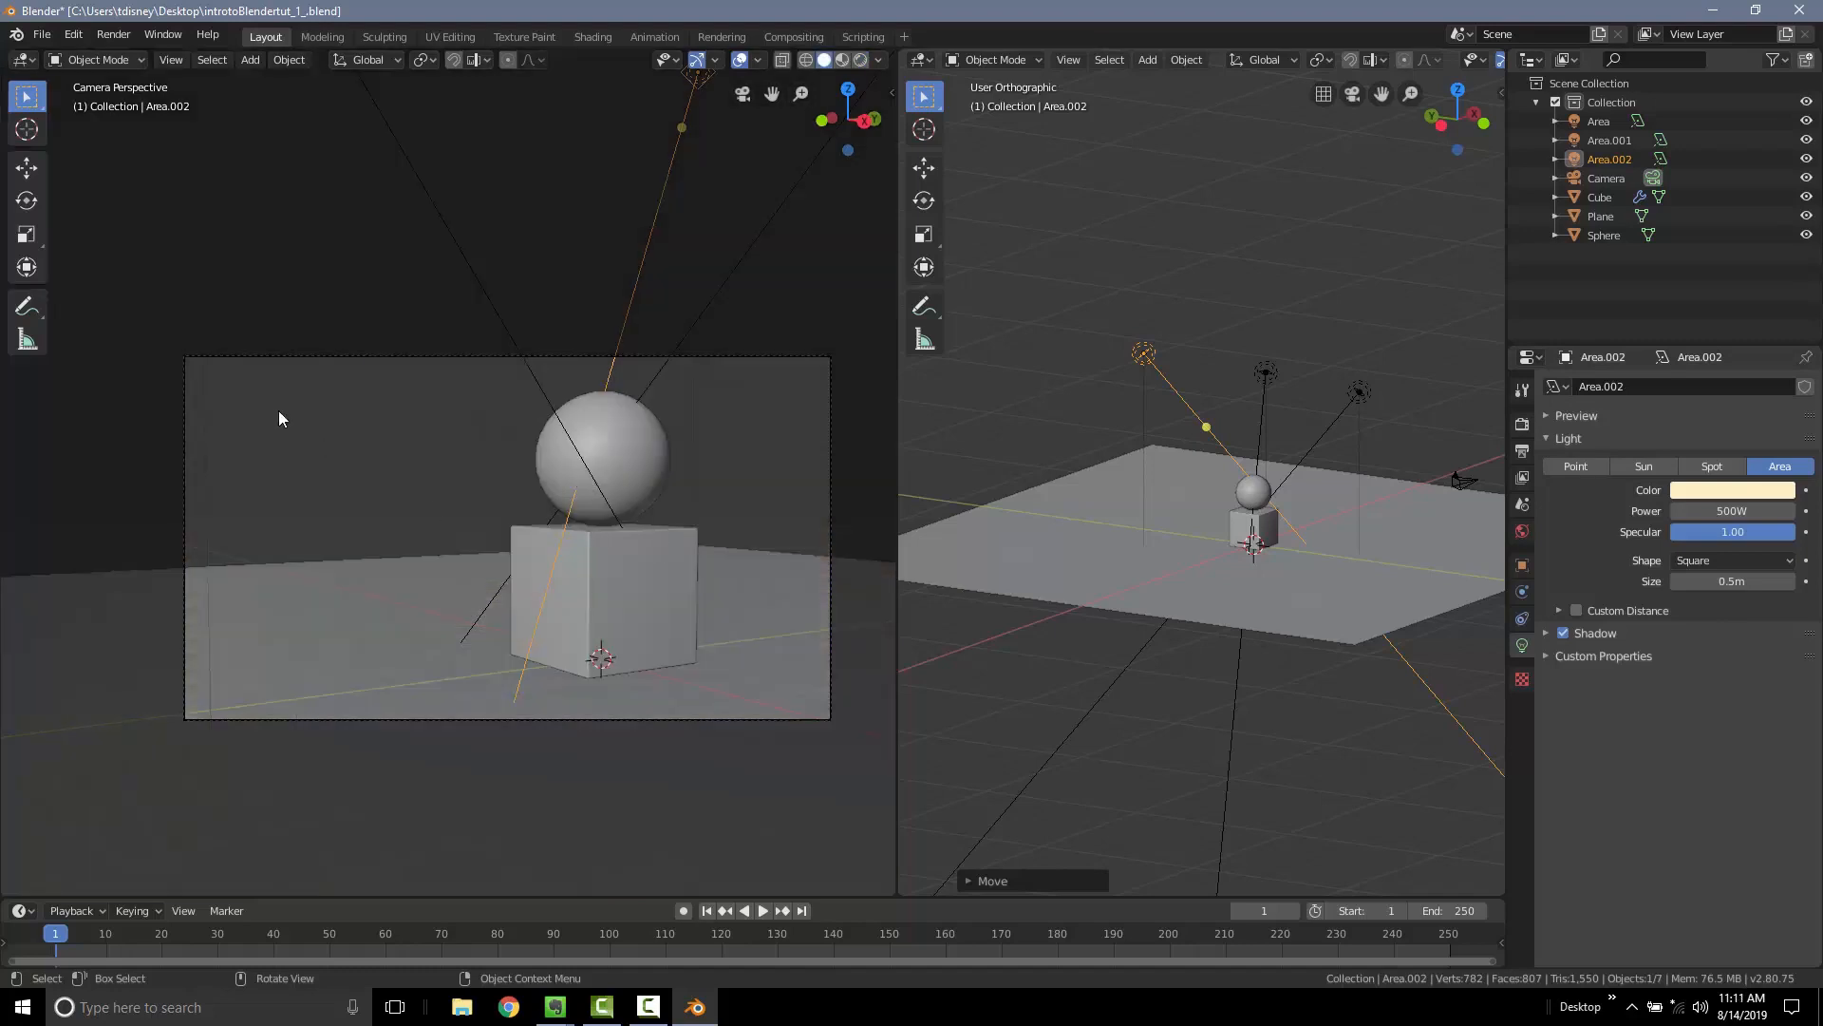
pyautogui.hotkey('ctrl', 's')
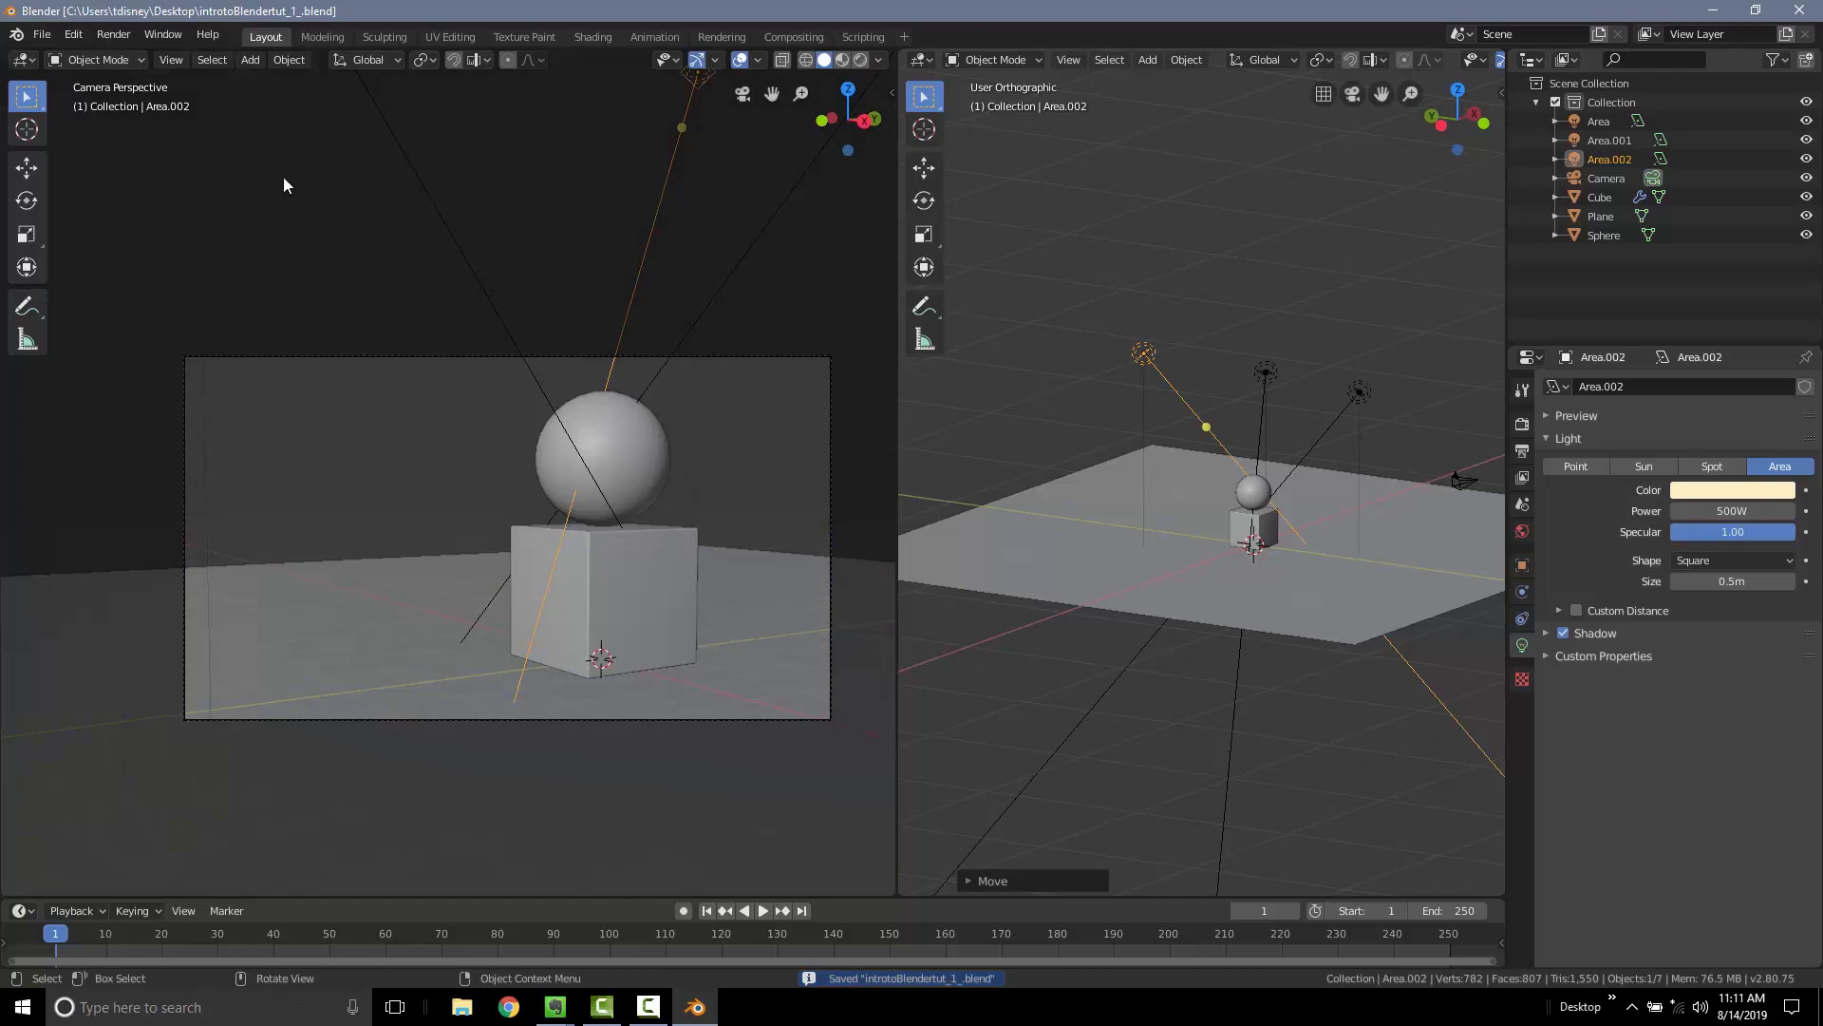
# Render a still image of the scene from the camera
pyautogui.click(114, 38)
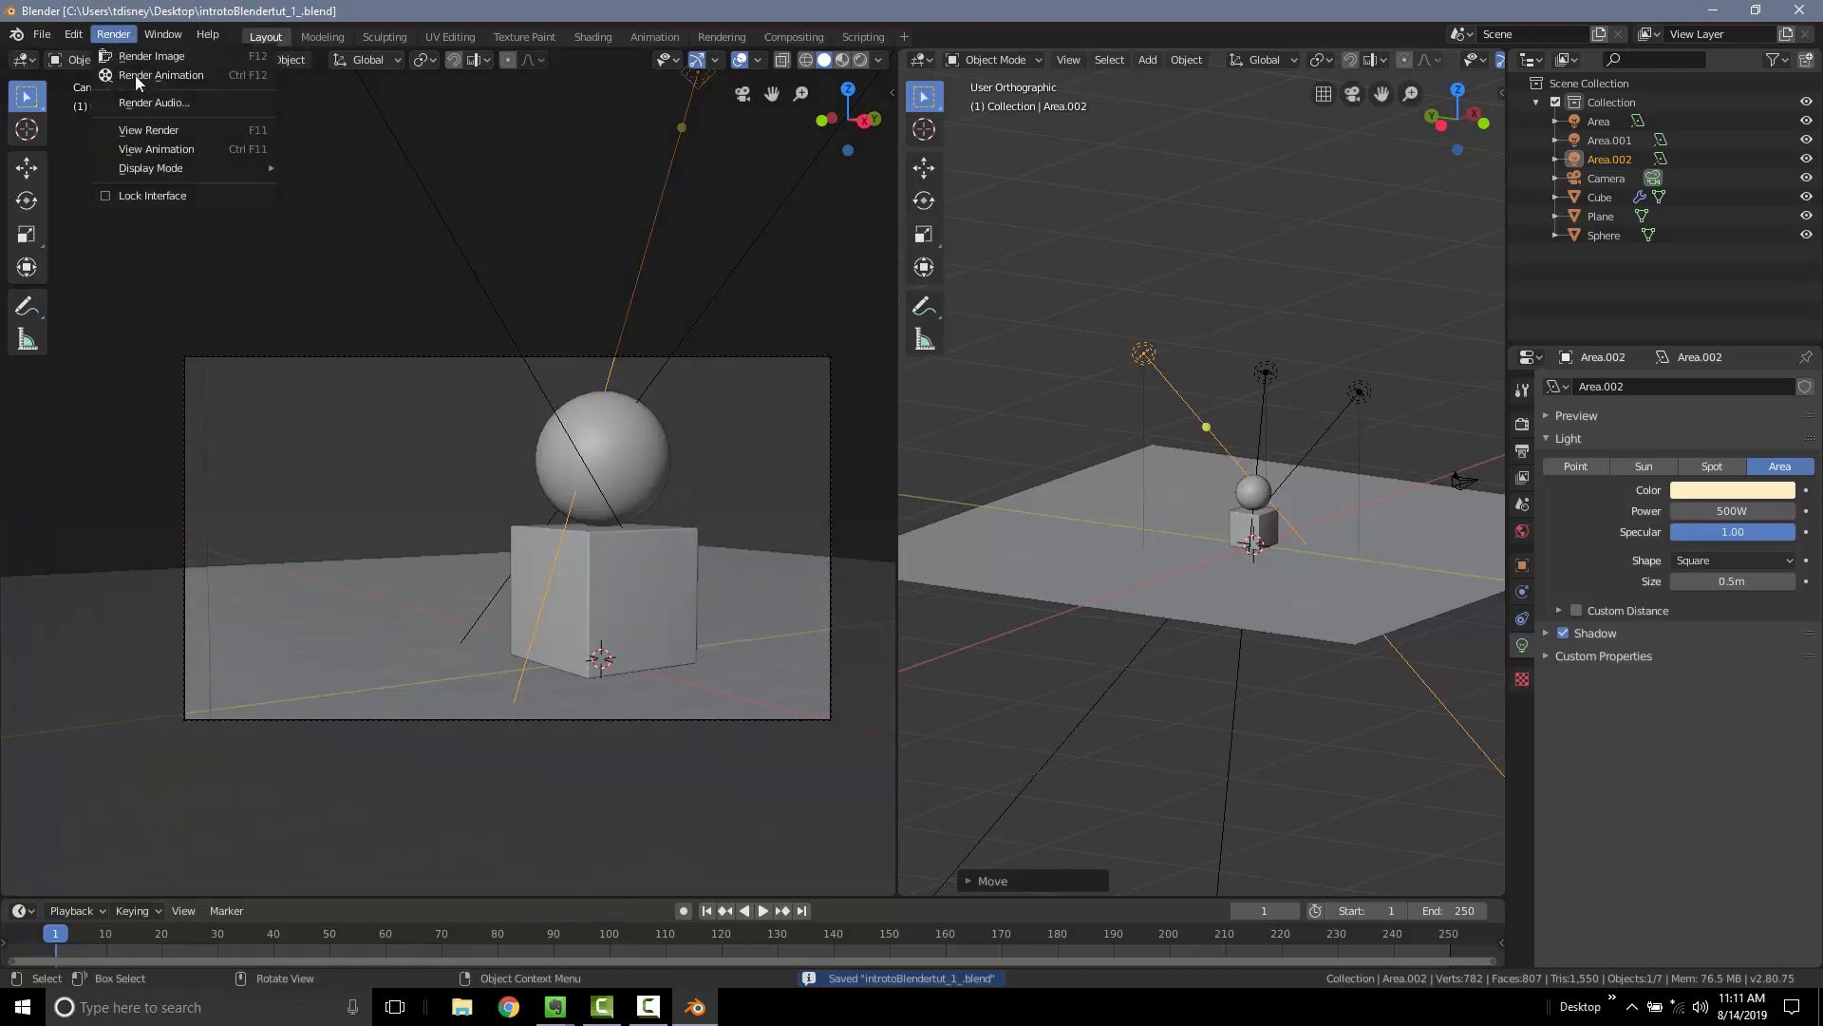
pyautogui.click(145, 55)
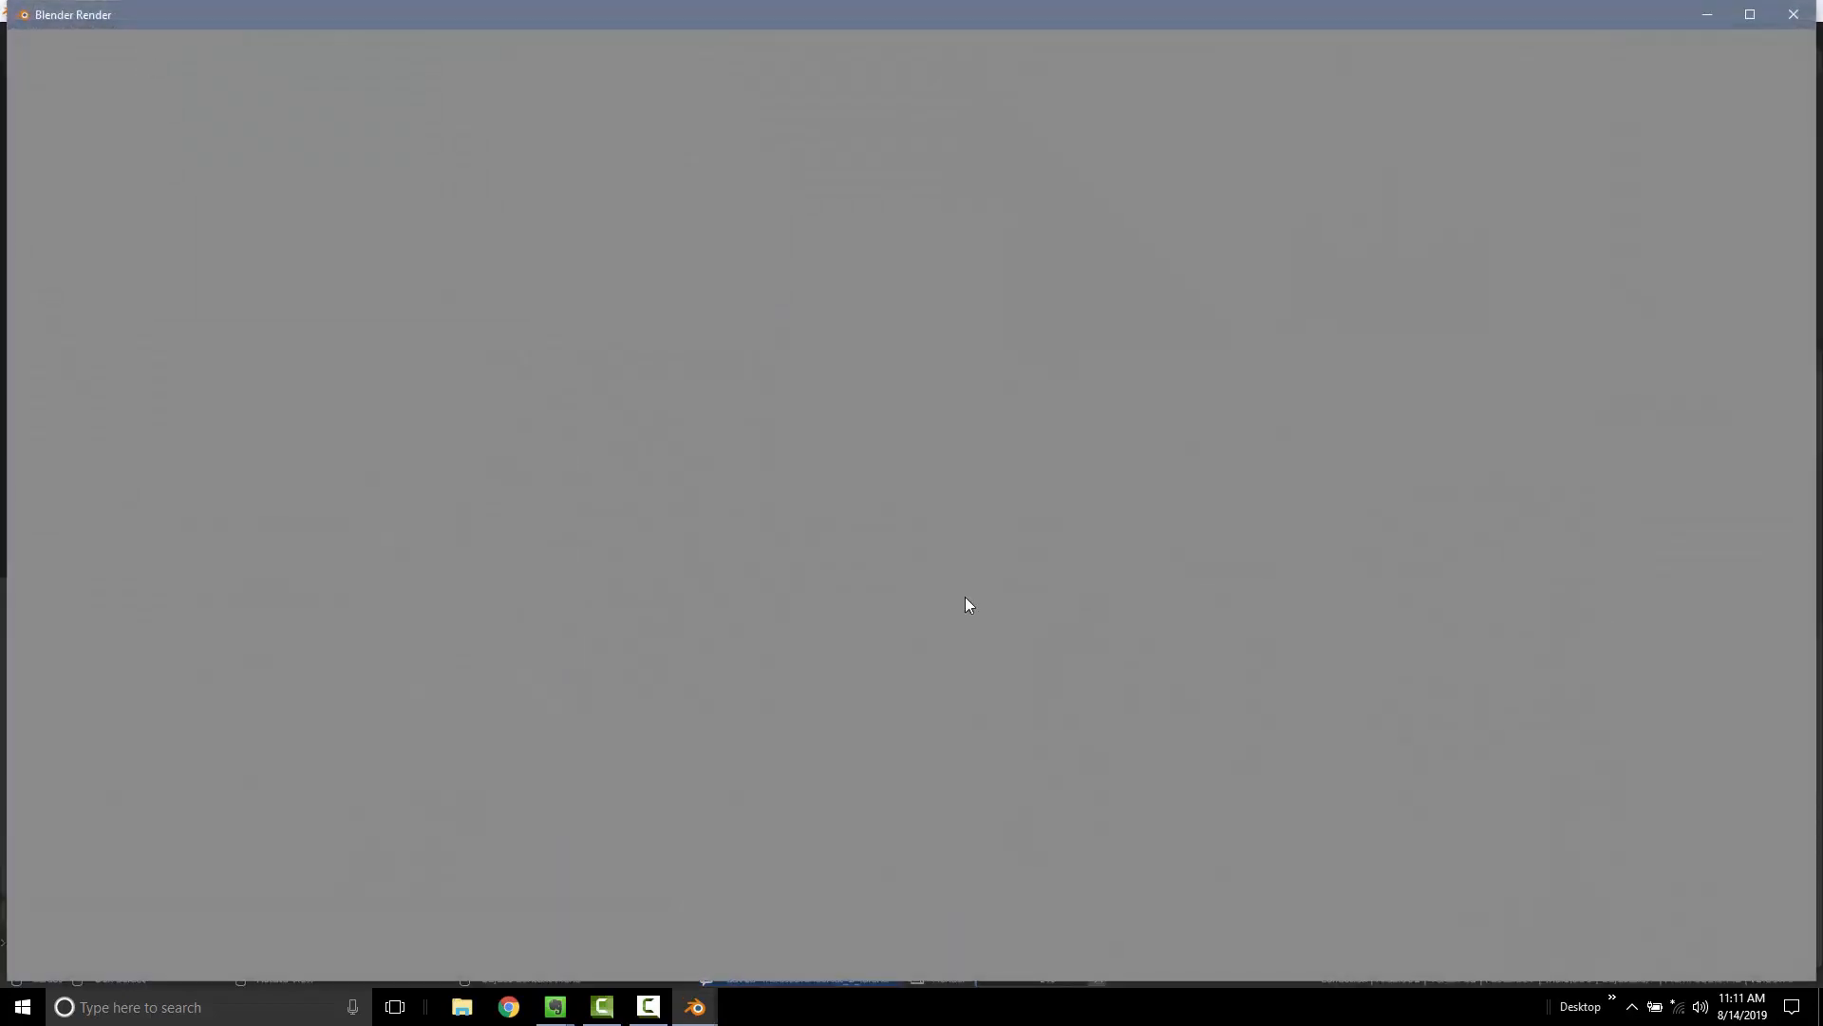
pyautogui.scroll(-2, 1144, 641)
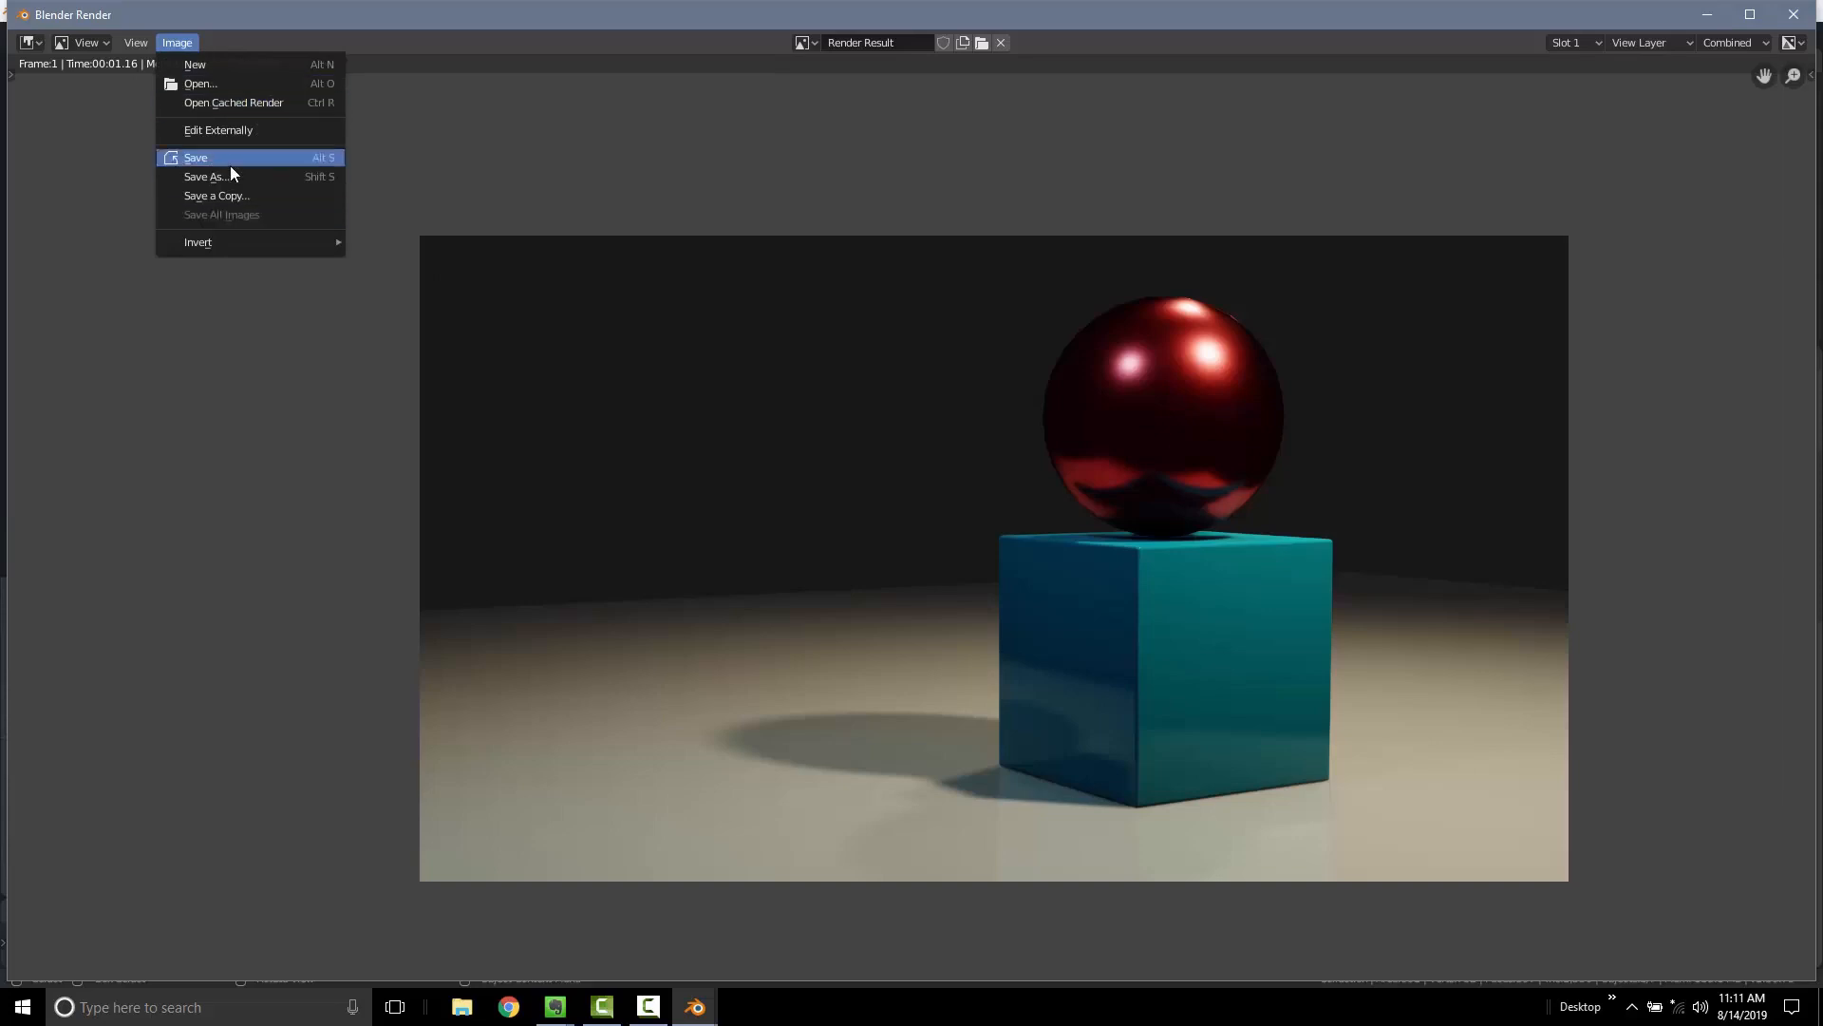
# Save the rendered image to the Desktop as a PNG named introtoblender_Render_1_.png
pyautogui.click(228, 179)
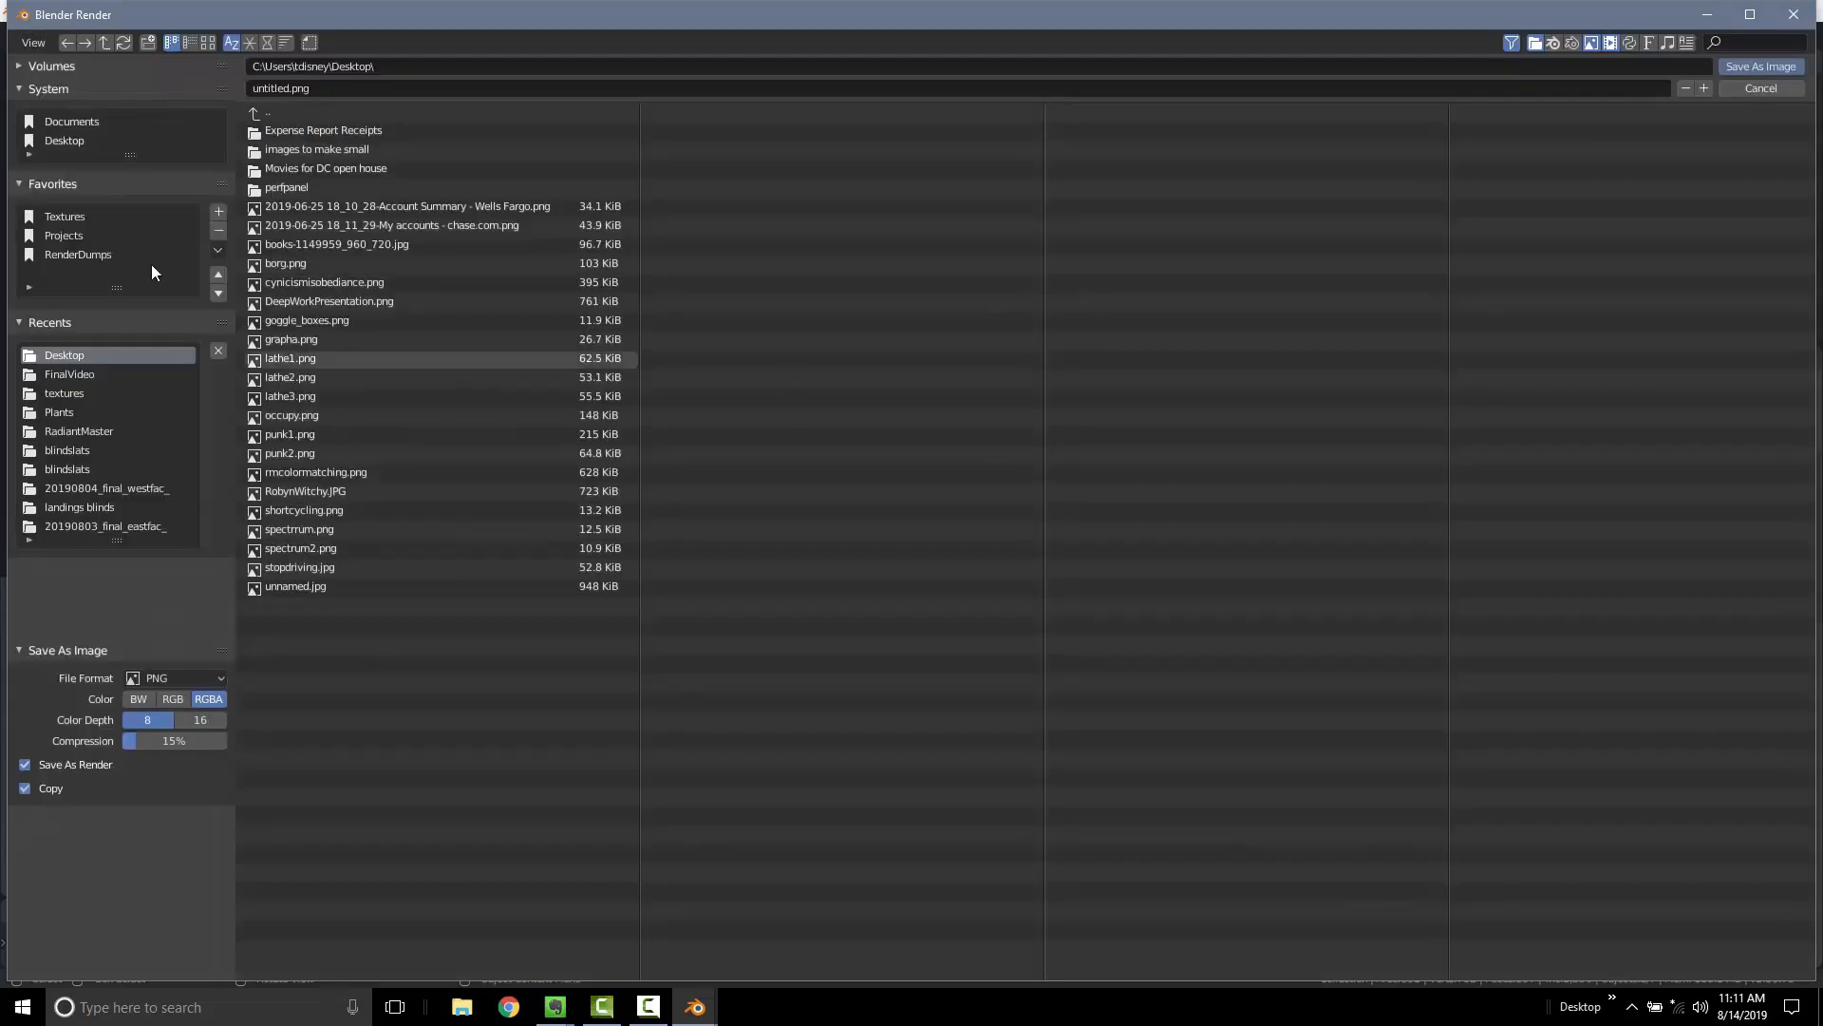
pyautogui.click(367, 95)
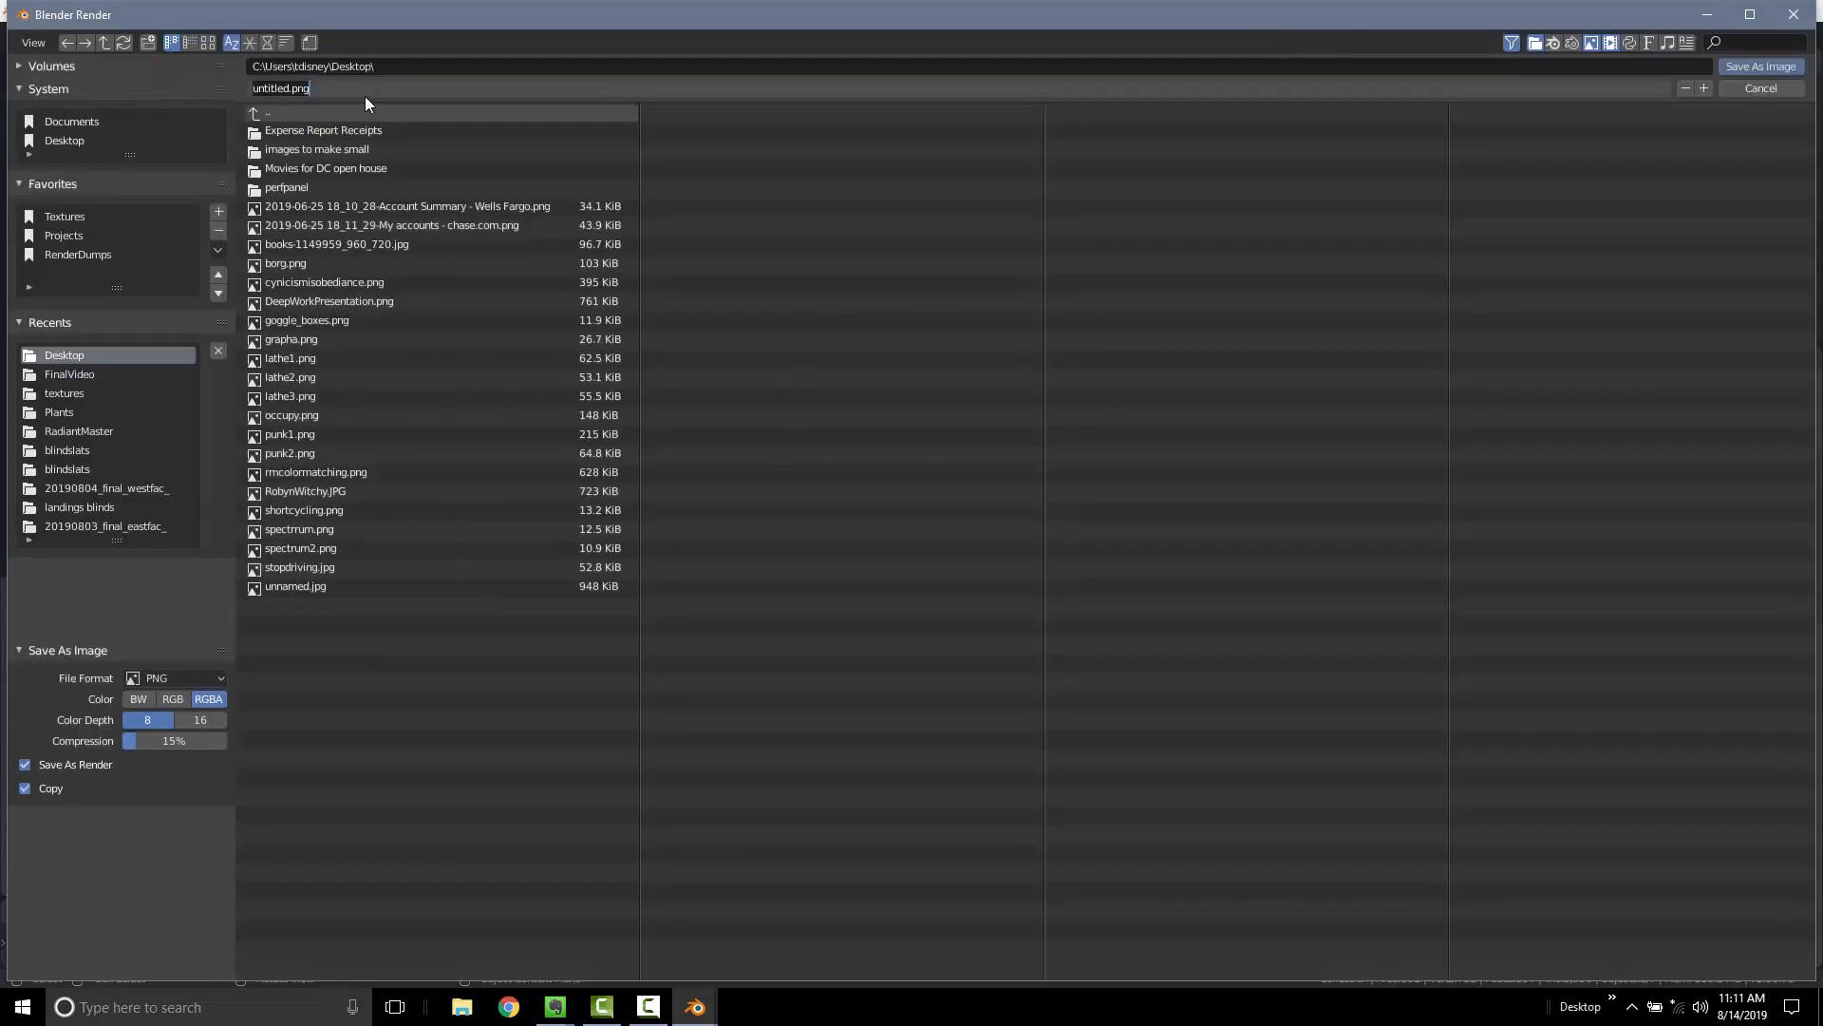
pyautogui.write('introtoblender_Render_1_')
pyautogui.press('Return')
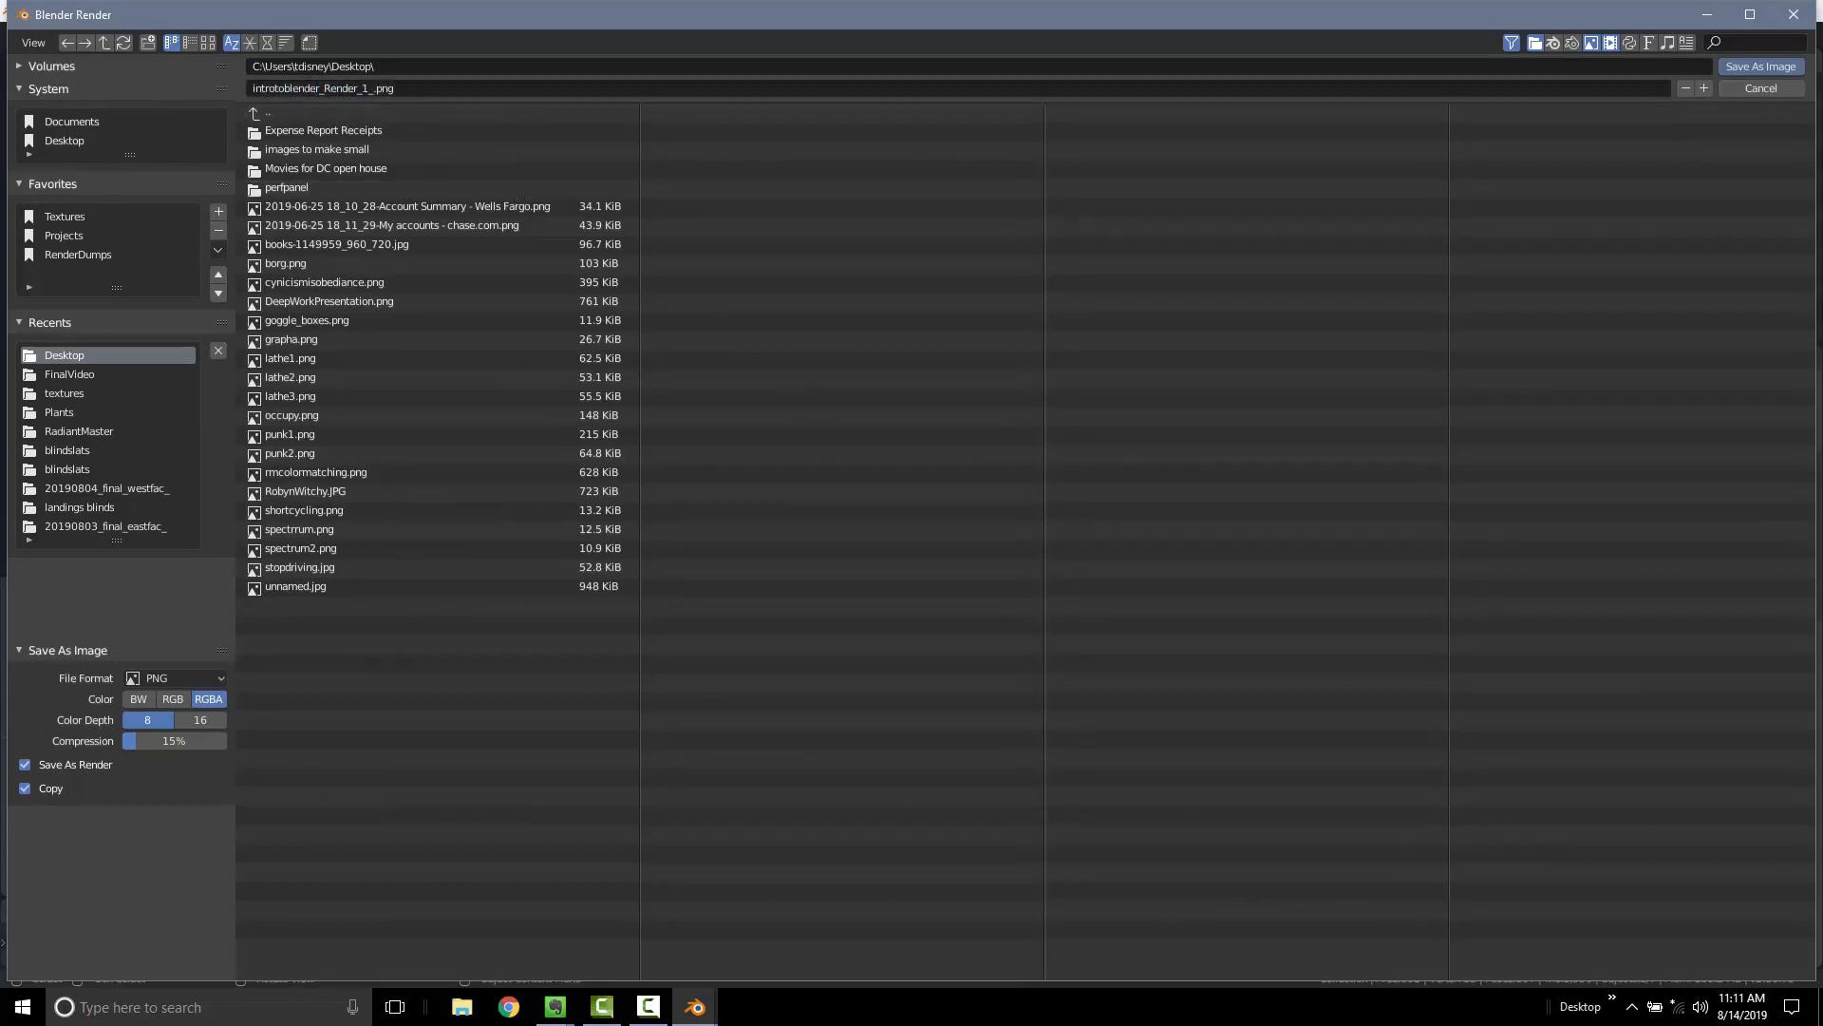
pyautogui.click(1739, 68)
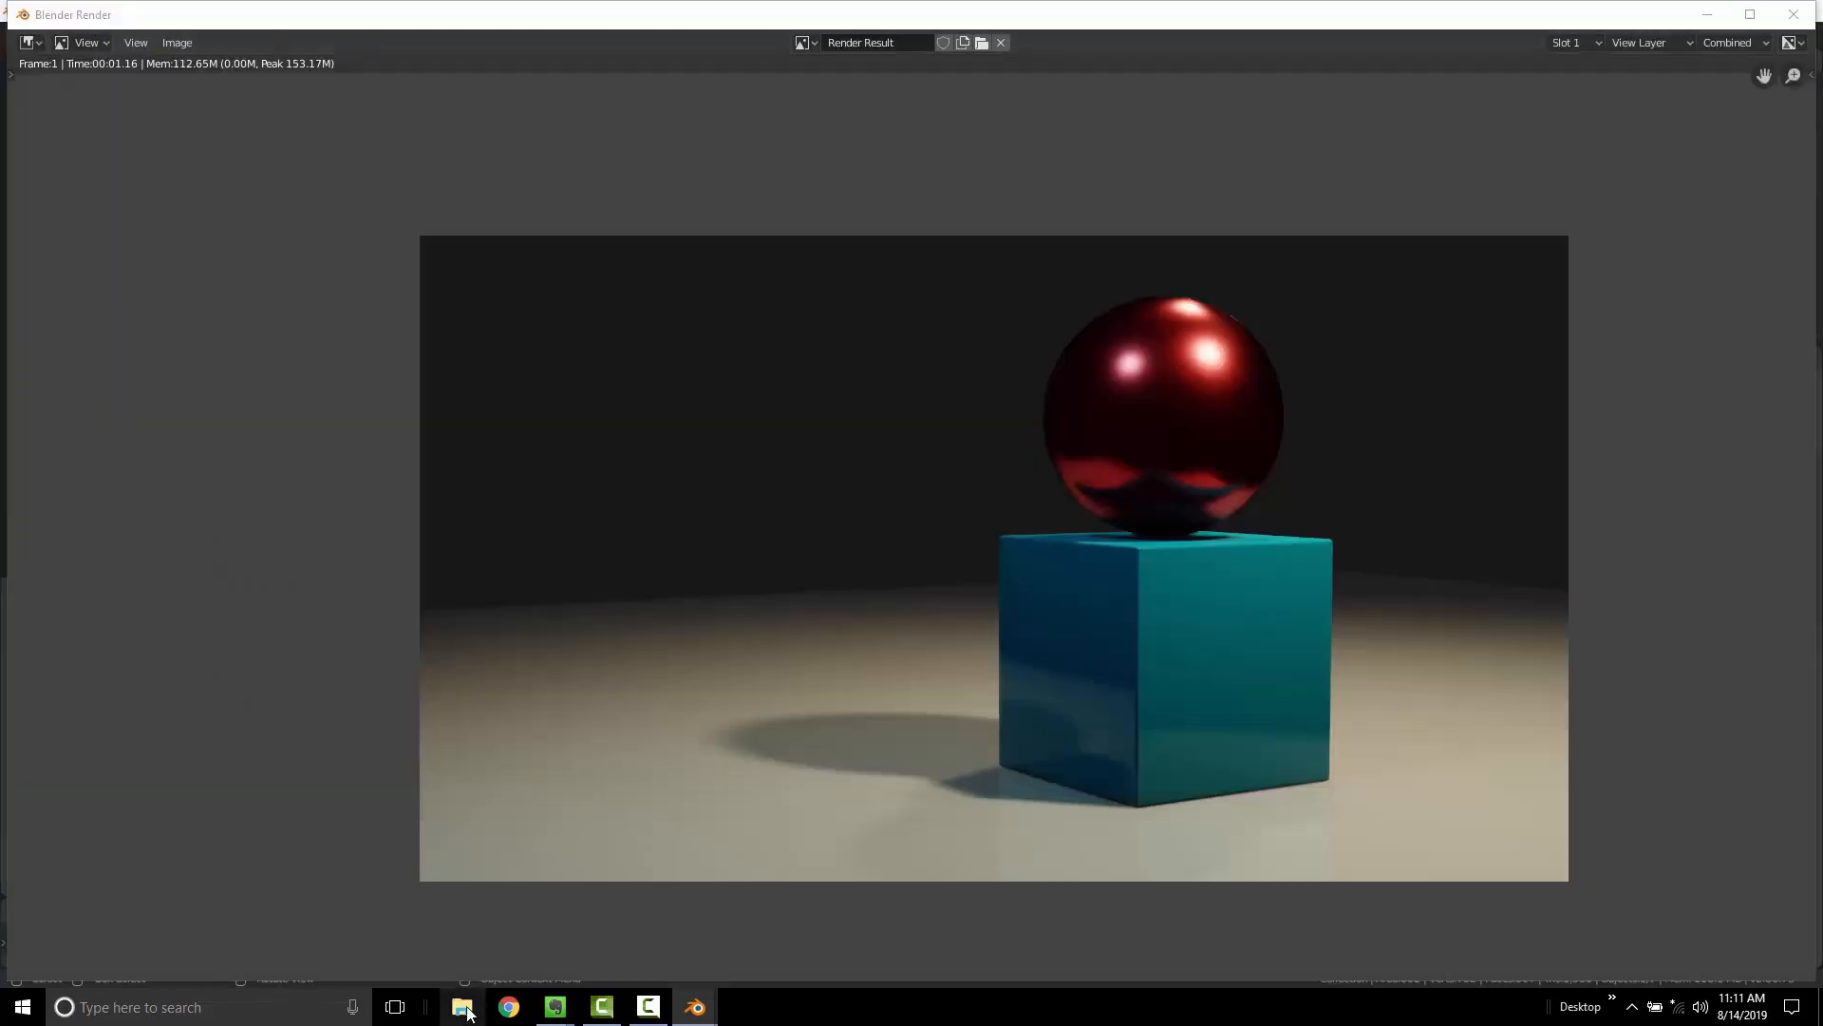
# Switch to File Explorer and open the introtoblender_Render_1_ image from the Desktop folder to view it
pyautogui.click(461, 1007)
pyautogui.click(296, 373)
pyautogui.scroll(-5, 964, 503)
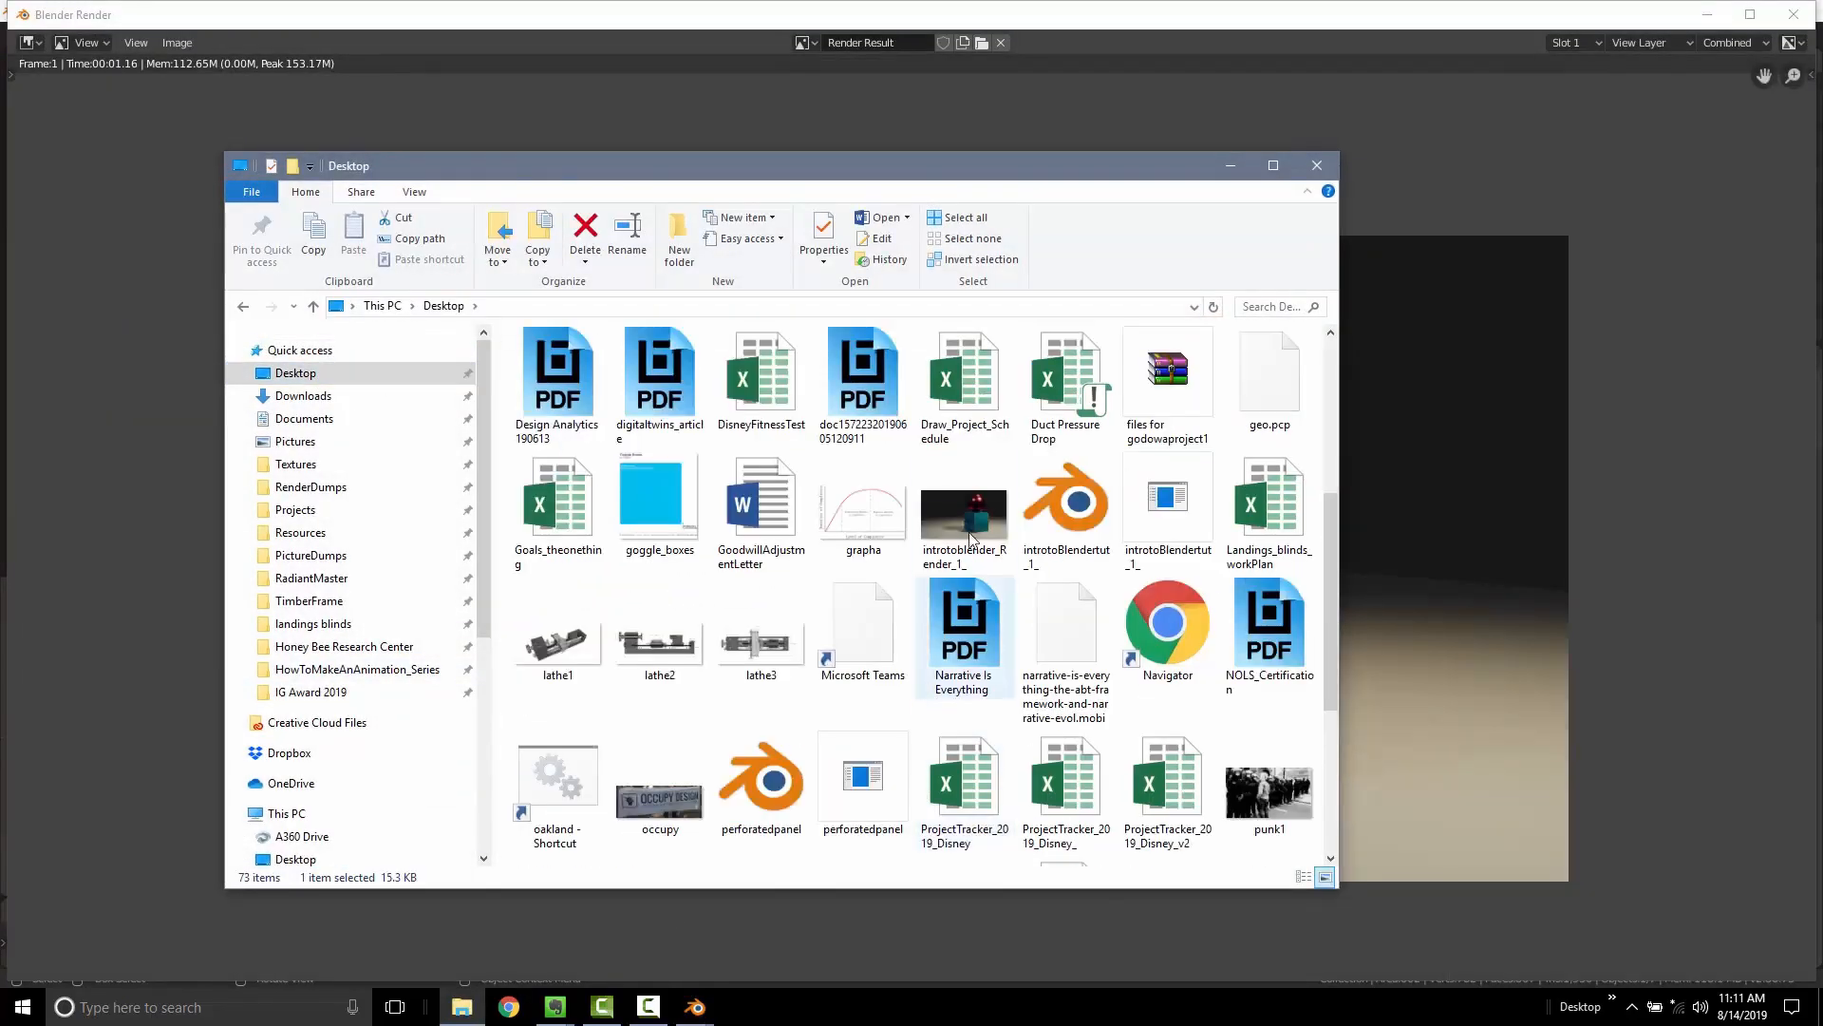
pyautogui.click(967, 504)
pyautogui.doubleClick(968, 496)
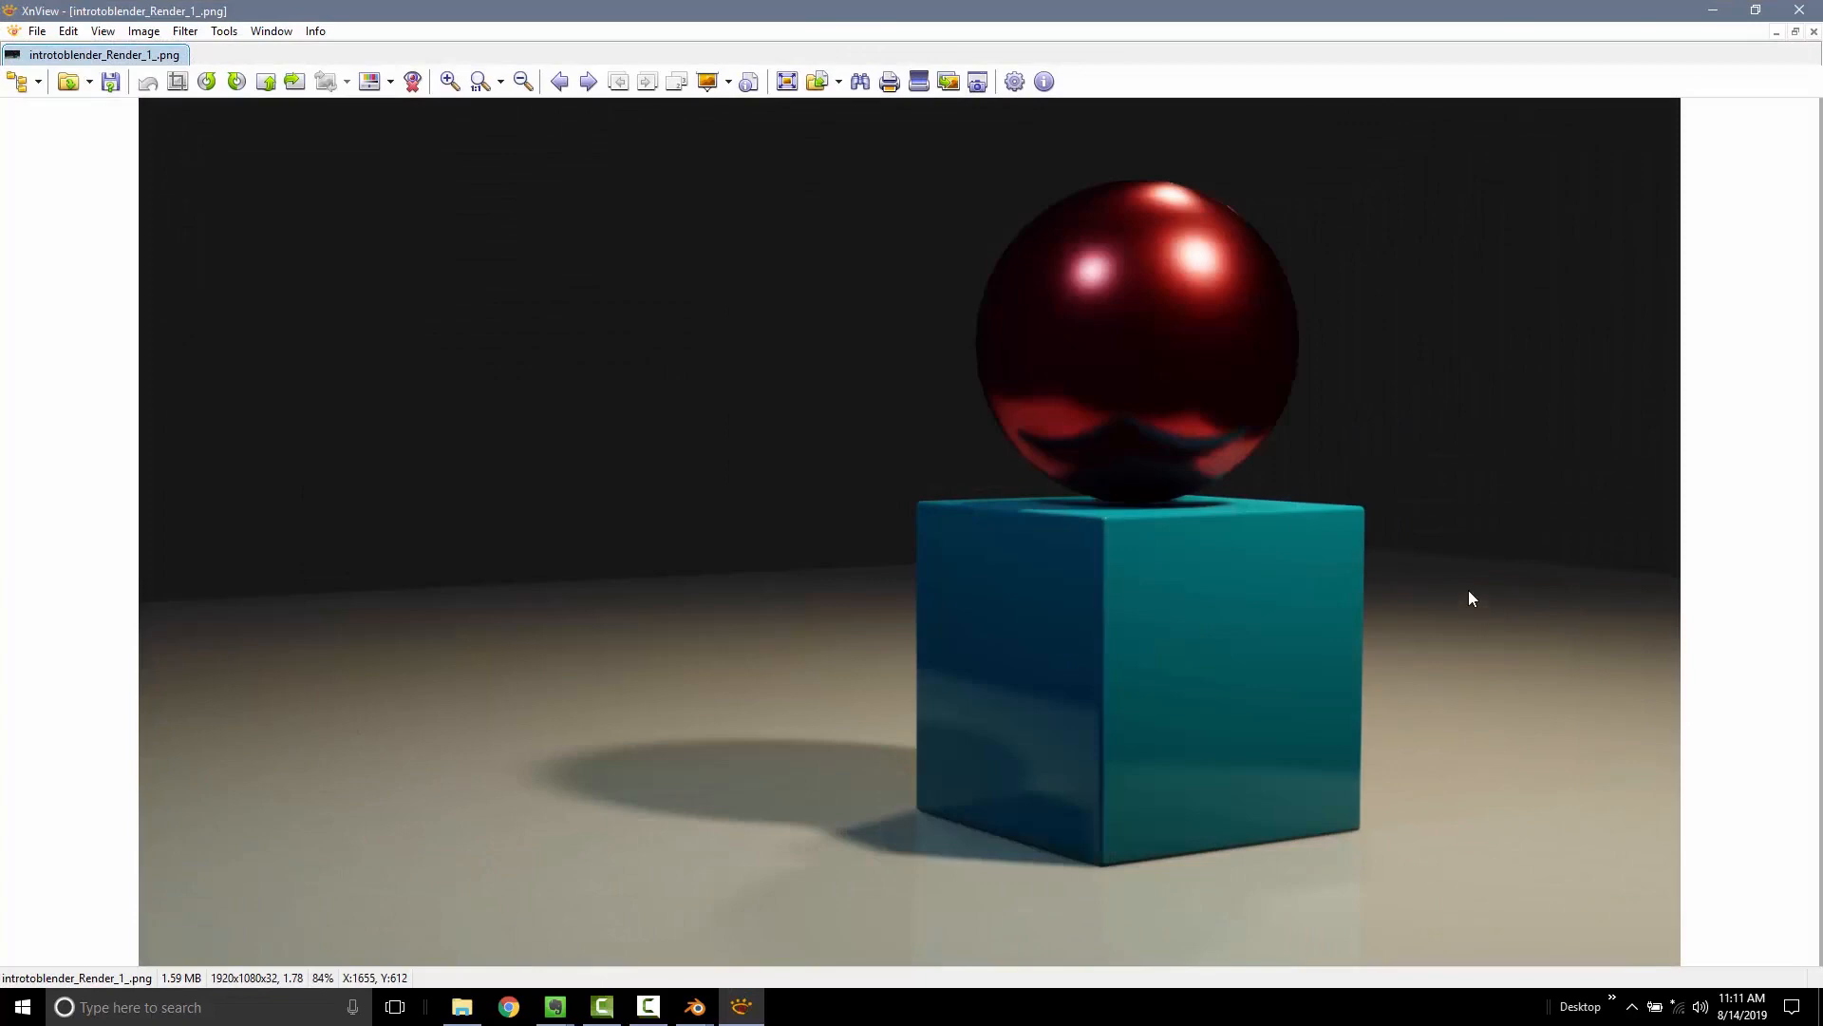